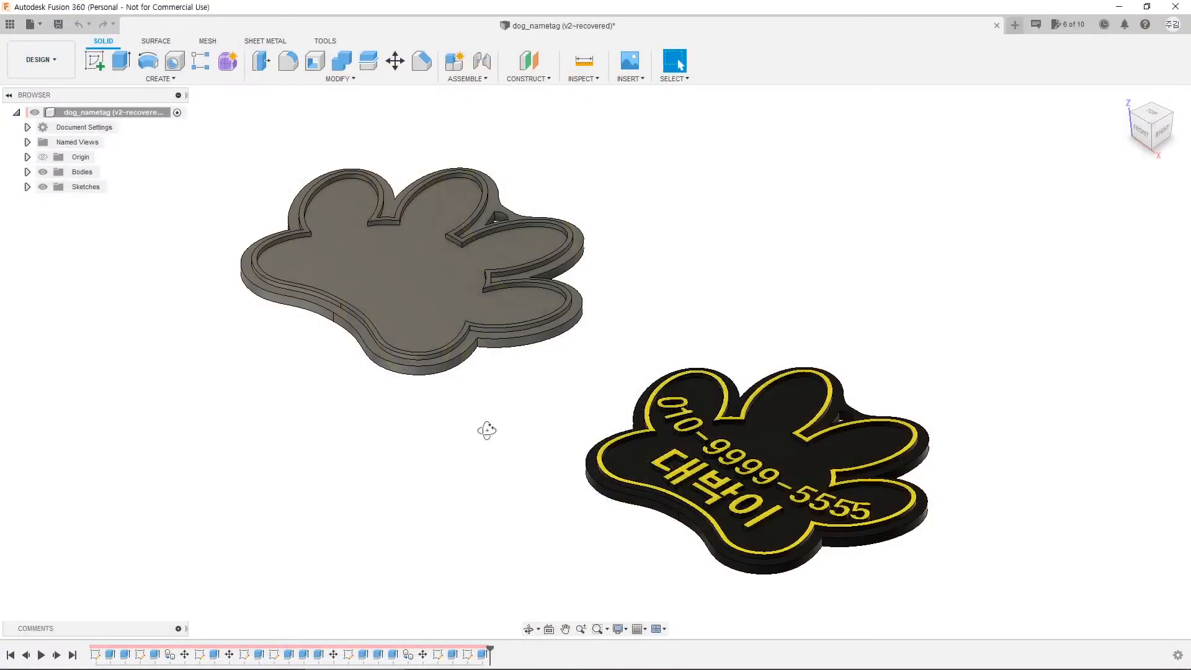
Step: Look over both paw tags from above, then open a blank Untitled design in a new tab
{"action": "middle_click_drag", "start_coordinate": [486, 425], "coordinate": [519, 460], "text": "shift"}
{"action": "middle_click_drag", "start_coordinate": [596, 484], "coordinate": [472, 442]}
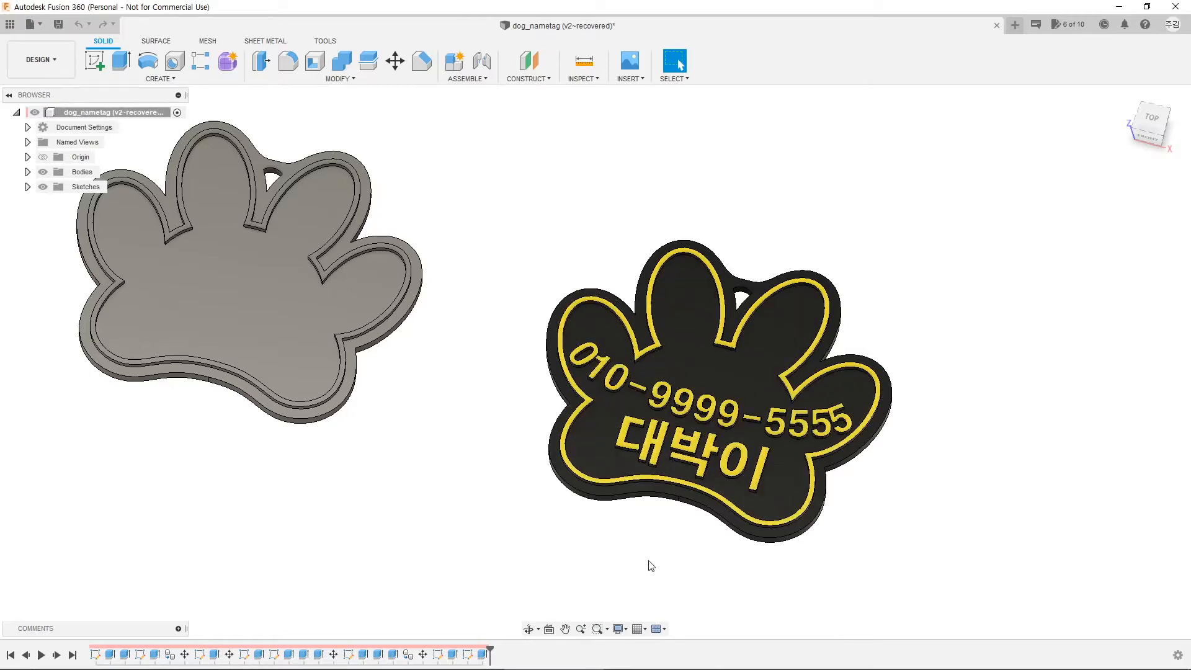
{"action": "mouse_move", "coordinate": [646, 564]}
{"action": "middle_mouse_down", "text": "shift"}
{"action": "mouse_move", "coordinate": [638, 521]}
{"action": "mouse_move", "coordinate": [652, 551]}
{"action": "middle_mouse_up", "text": "shift"}
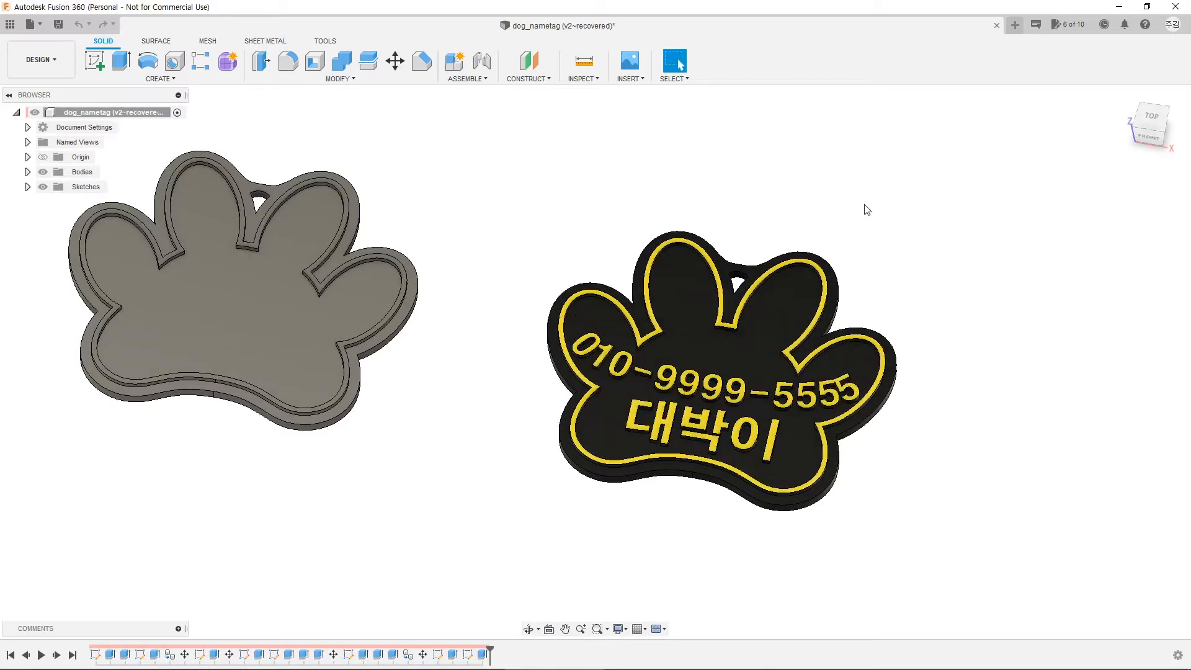
{"action": "left_click", "coordinate": [1015, 26]}
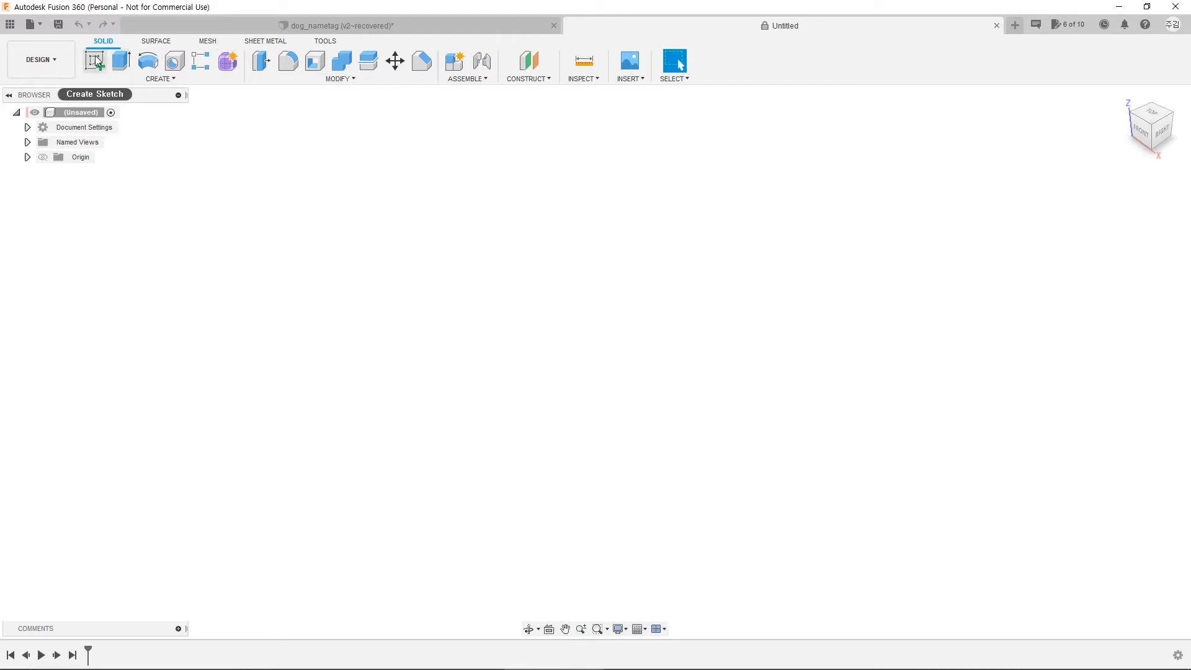
Step: Create a sketch on the XY origin plane and switch to a rotated Top view
{"action": "mouse_move", "coordinate": [116, 70]}
{"action": "left_click", "coordinate": [95, 61]}
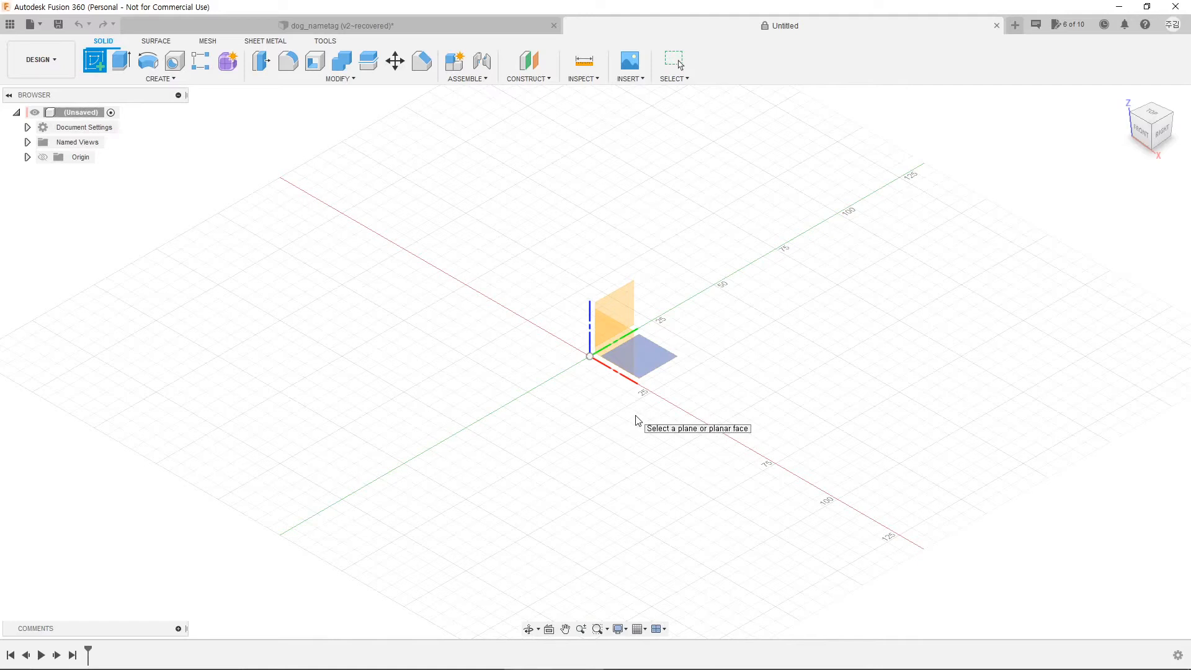
{"action": "left_click", "coordinate": [664, 363]}
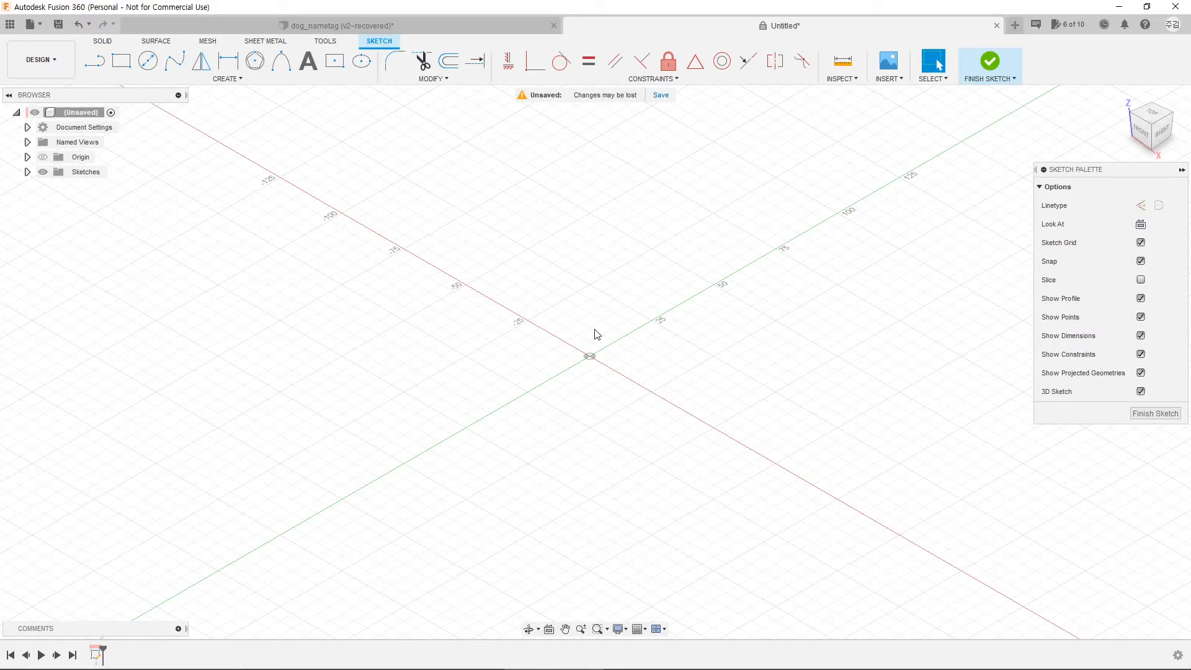
{"action": "left_click", "coordinate": [1152, 112]}
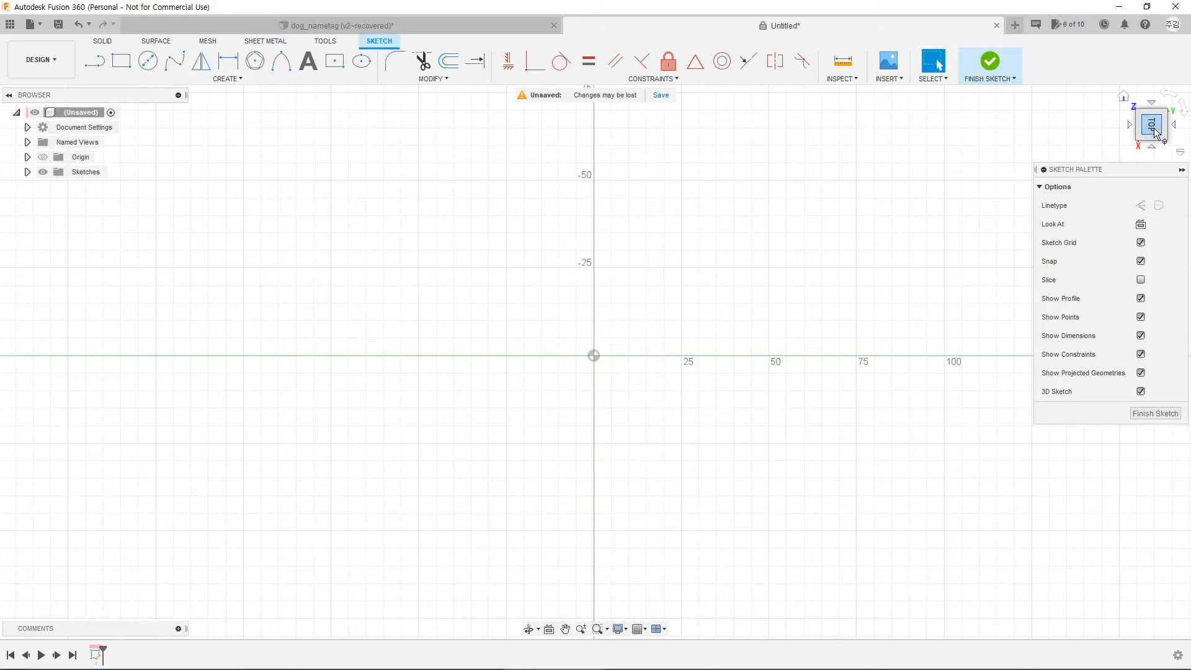
{"action": "left_click", "coordinate": [1169, 93]}
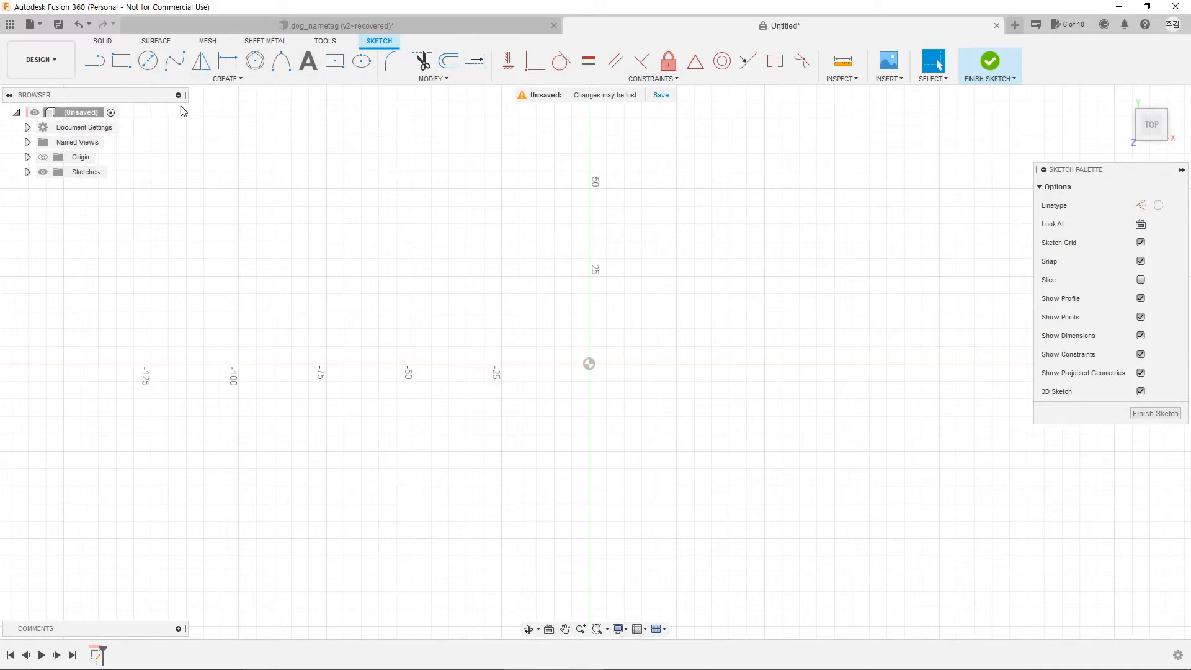
{"action": "left_click", "coordinate": [94, 61]}
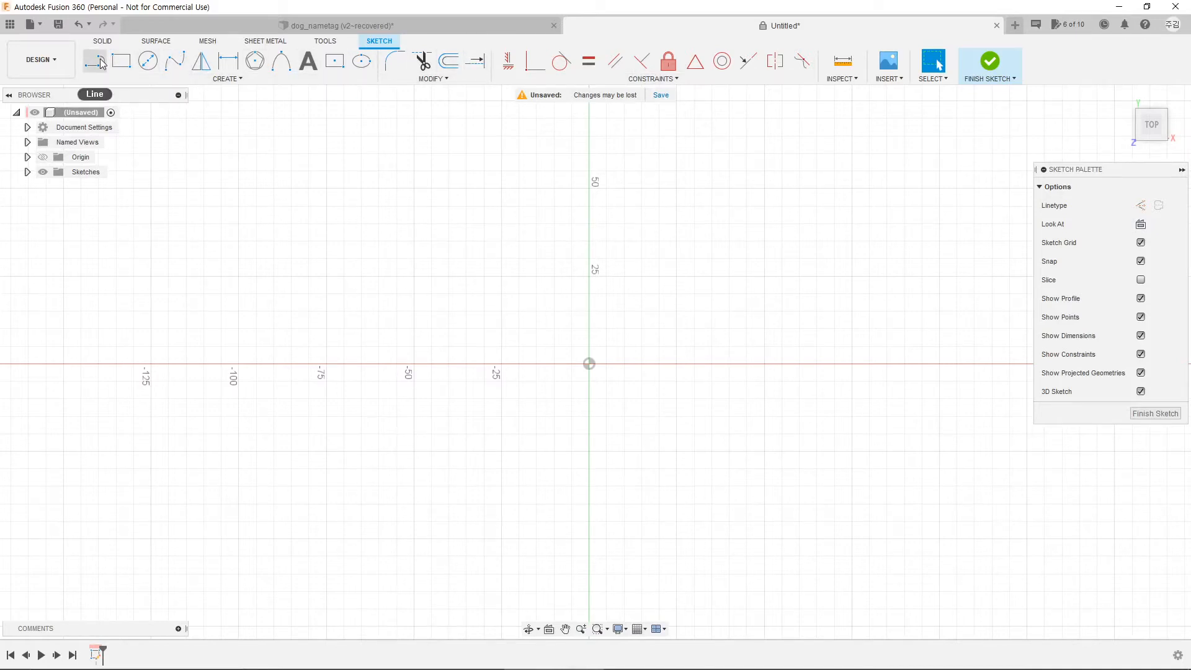
{"action": "left_click", "coordinate": [271, 301]}
{"action": "left_click", "coordinate": [484, 189]}
{"action": "left_click", "coordinate": [519, 302]}
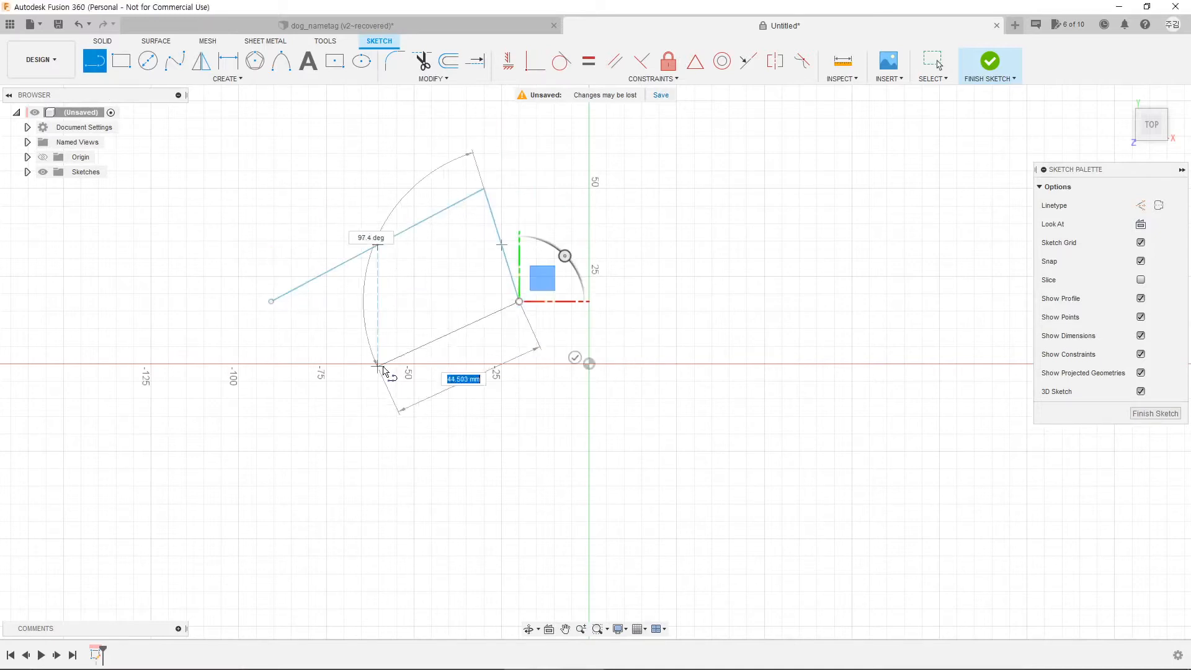
{"action": "left_click", "coordinate": [377, 367]}
{"action": "left_click", "coordinate": [346, 162]}
{"action": "left_click", "coordinate": [439, 280]}
{"action": "left_click", "coordinate": [515, 235]}
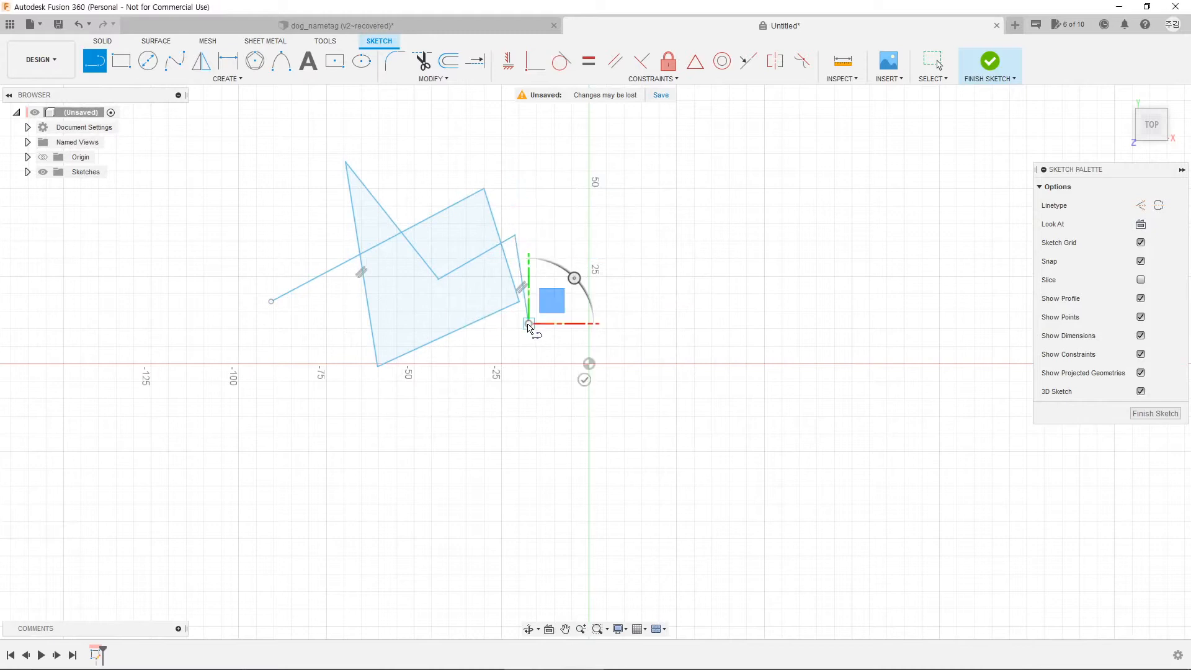
{"action": "left_click", "coordinate": [529, 323]}
{"action": "left_click", "coordinate": [563, 207]}
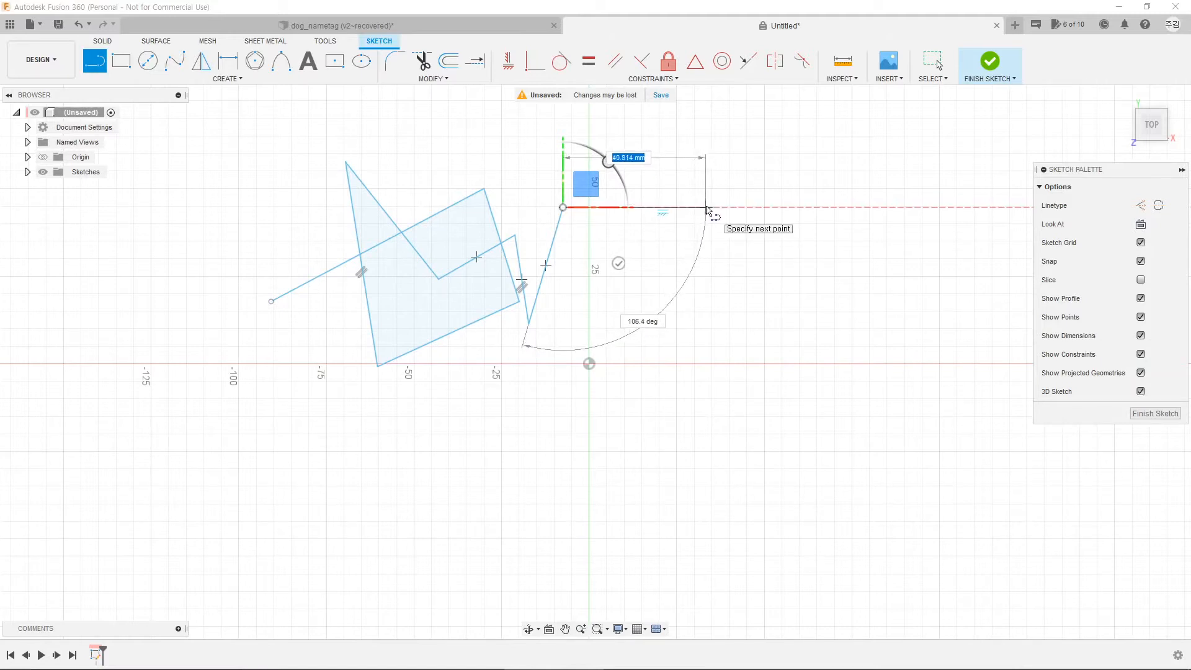
{"action": "type", "text": "20"}
{"action": "key", "text": "Tab"}
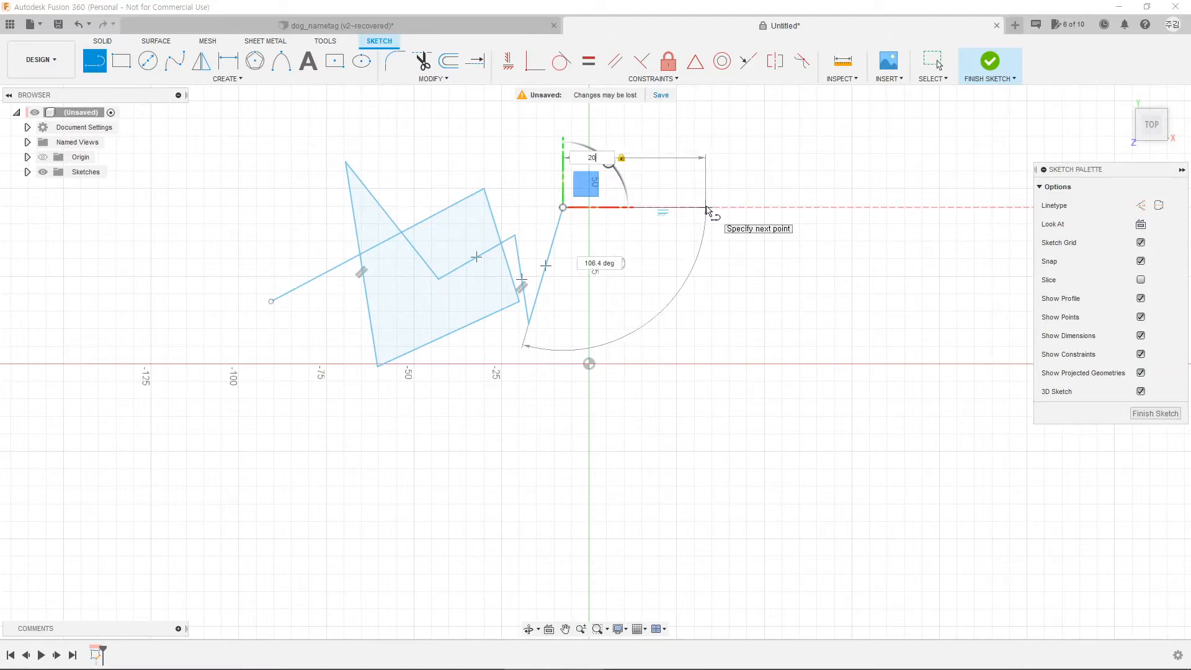
{"action": "key", "text": "Return"}
{"action": "key", "text": "Escape"}
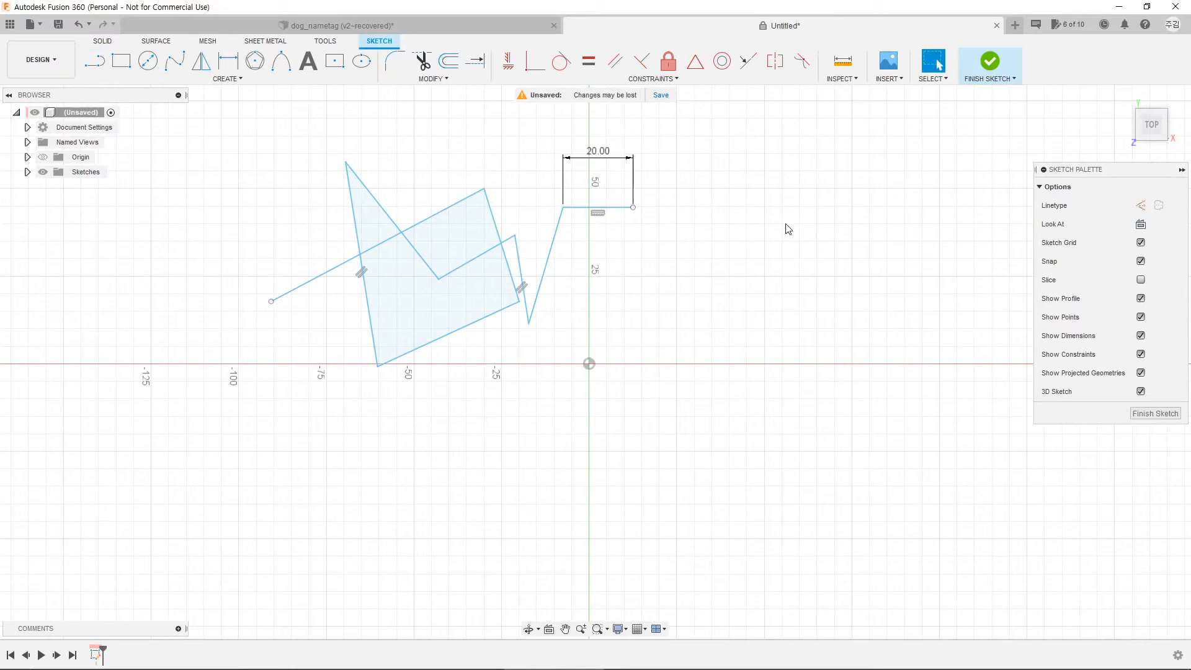
{"action": "left_click", "coordinate": [123, 68]}
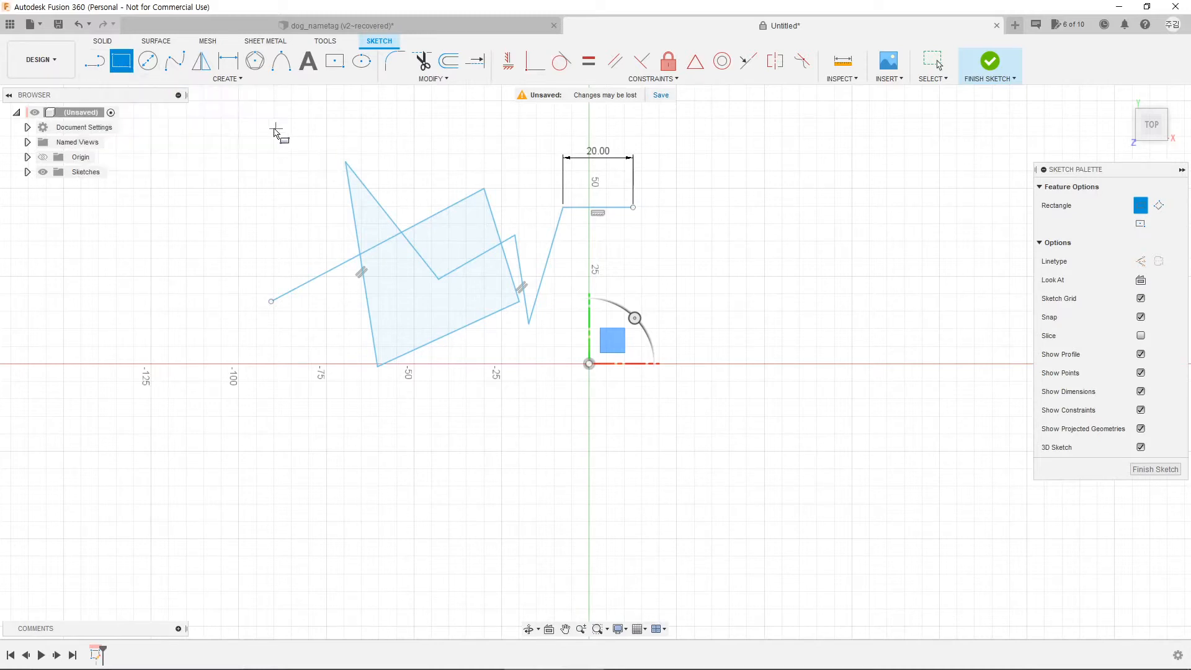
{"action": "left_click", "coordinate": [271, 129]}
{"action": "left_click", "coordinate": [567, 353]}
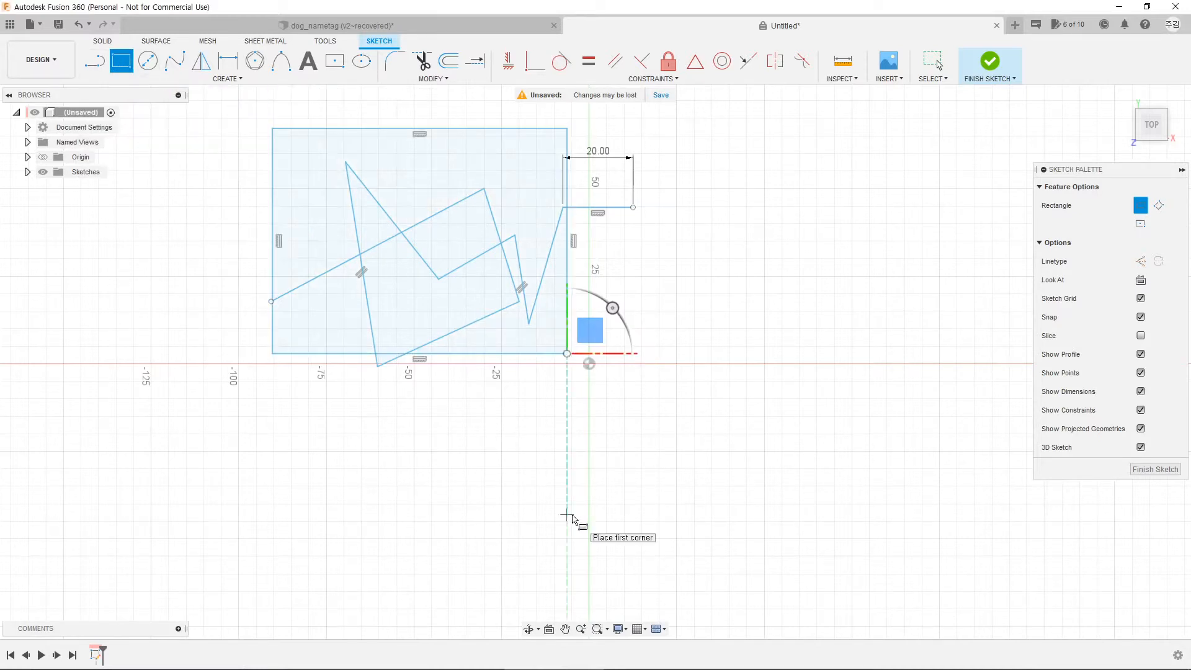
{"action": "left_click", "coordinate": [149, 62]}
{"action": "left_click", "coordinate": [431, 293]}
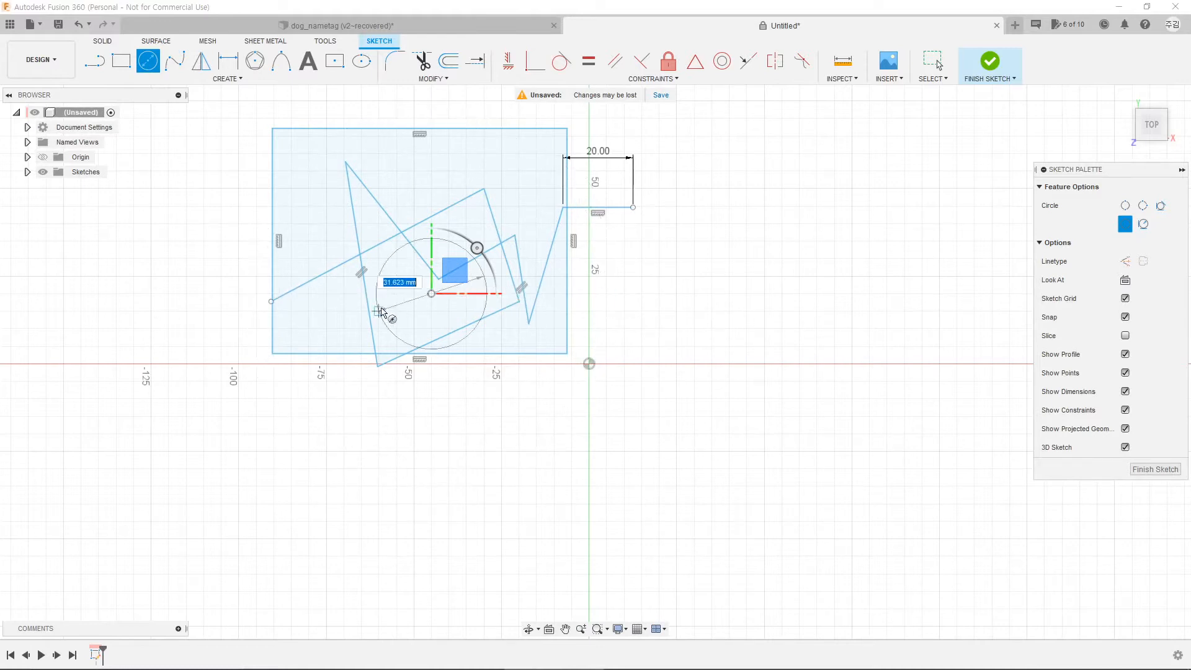
{"action": "left_click", "coordinate": [607, 294]}
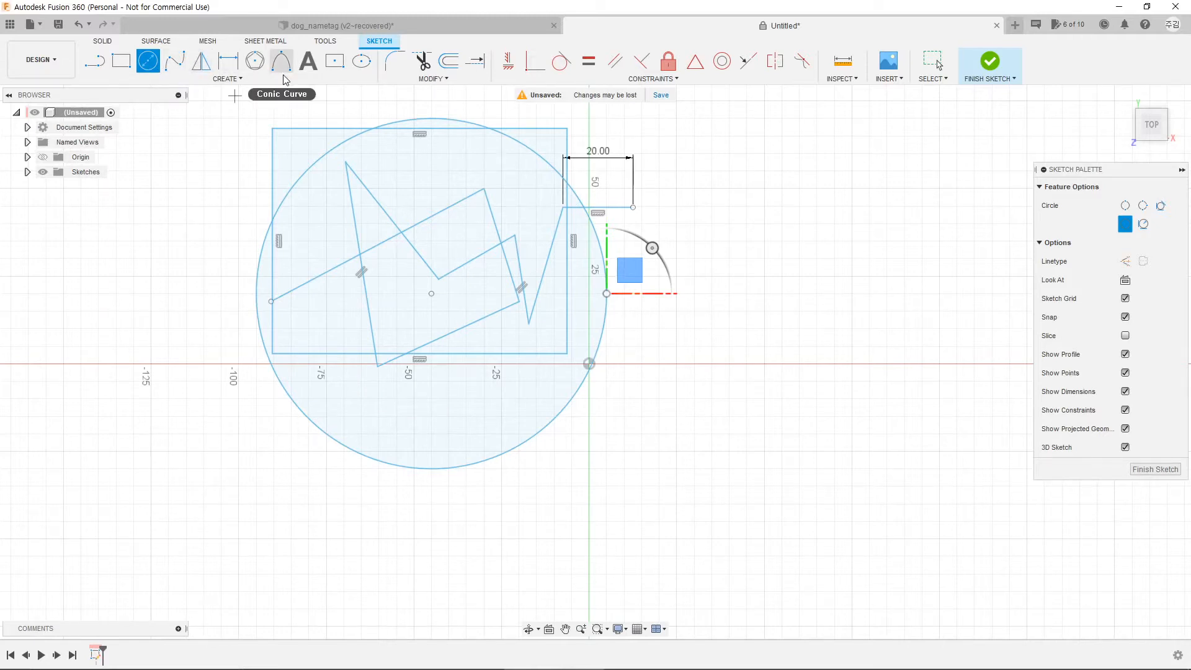
{"action": "middle_click_drag", "start_coordinate": [430, 307], "coordinate": [547, 373]}
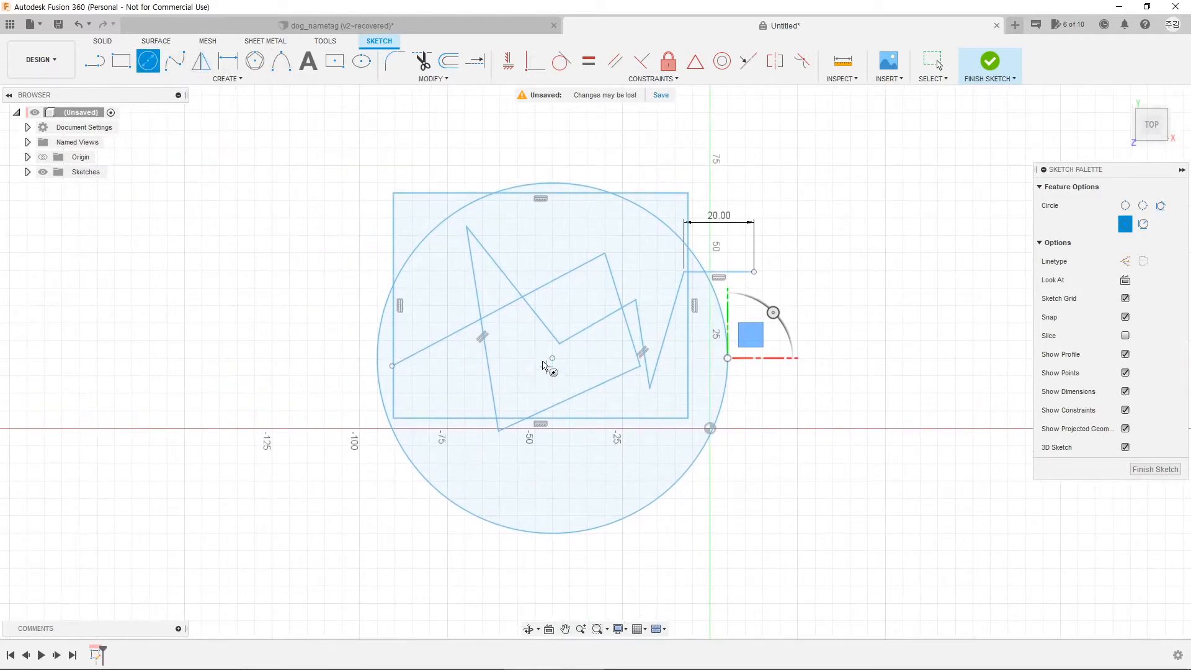
{"action": "key", "text": "Escape"}
{"action": "left_click_drag", "start_coordinate": [329, 137], "coordinate": [919, 592]}
{"action": "key", "text": "Delete"}
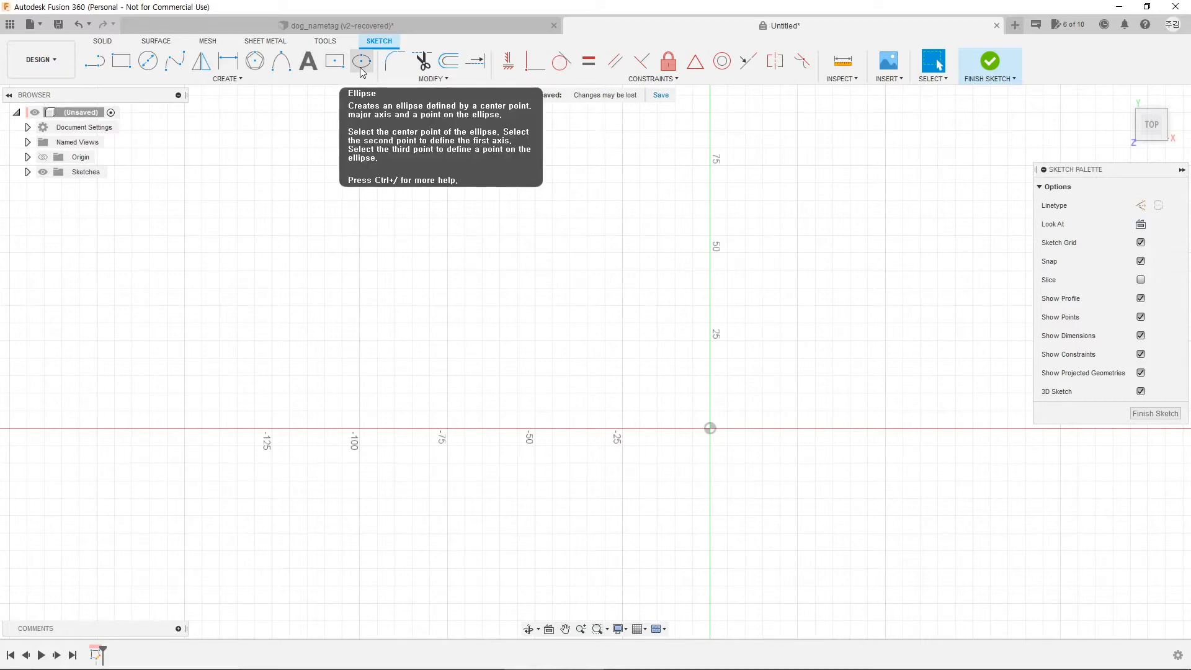
{"action": "left_click", "coordinate": [241, 82]}
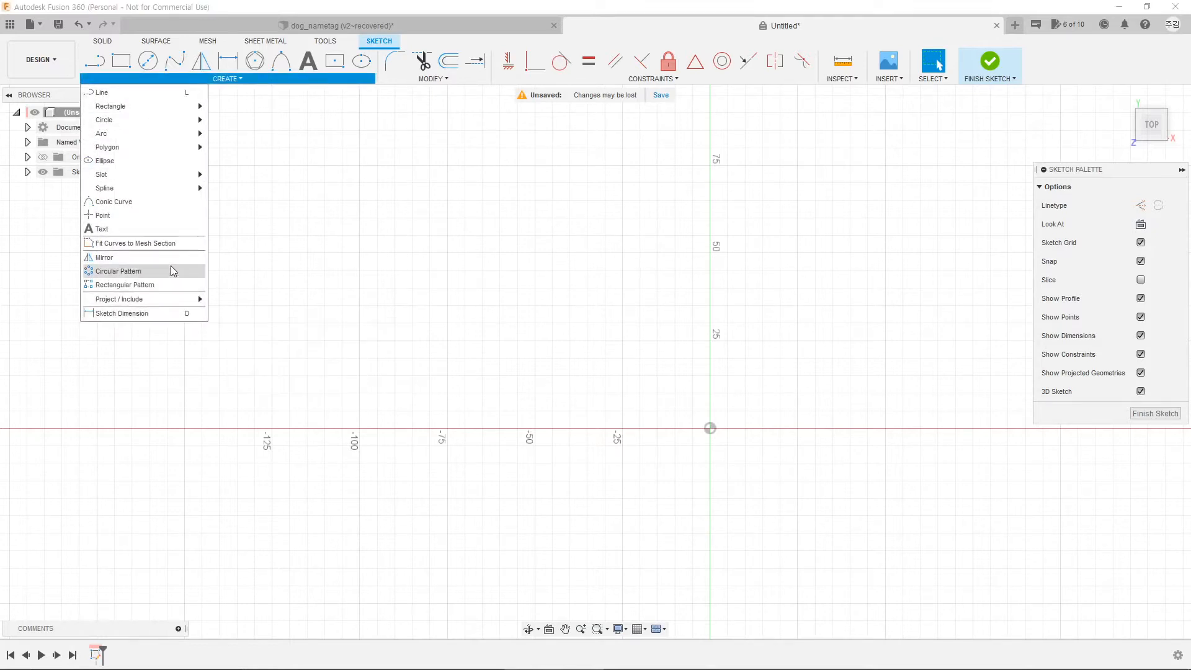
{"action": "mouse_move", "coordinate": [166, 110]}
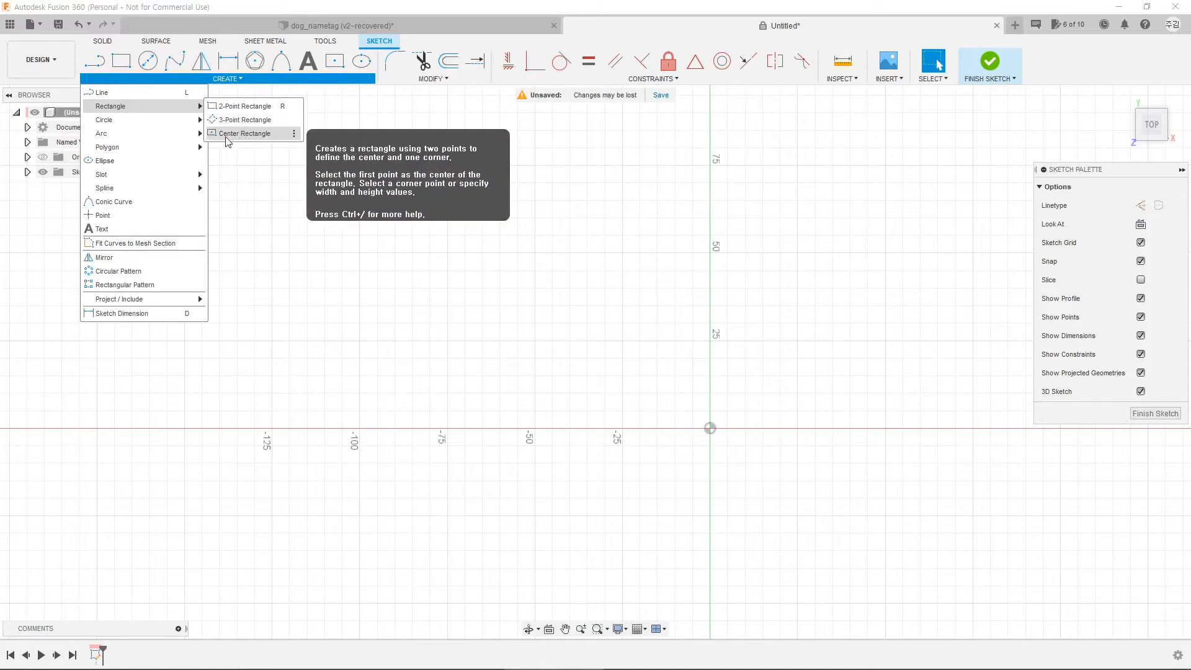
{"action": "left_click", "coordinate": [295, 134]}
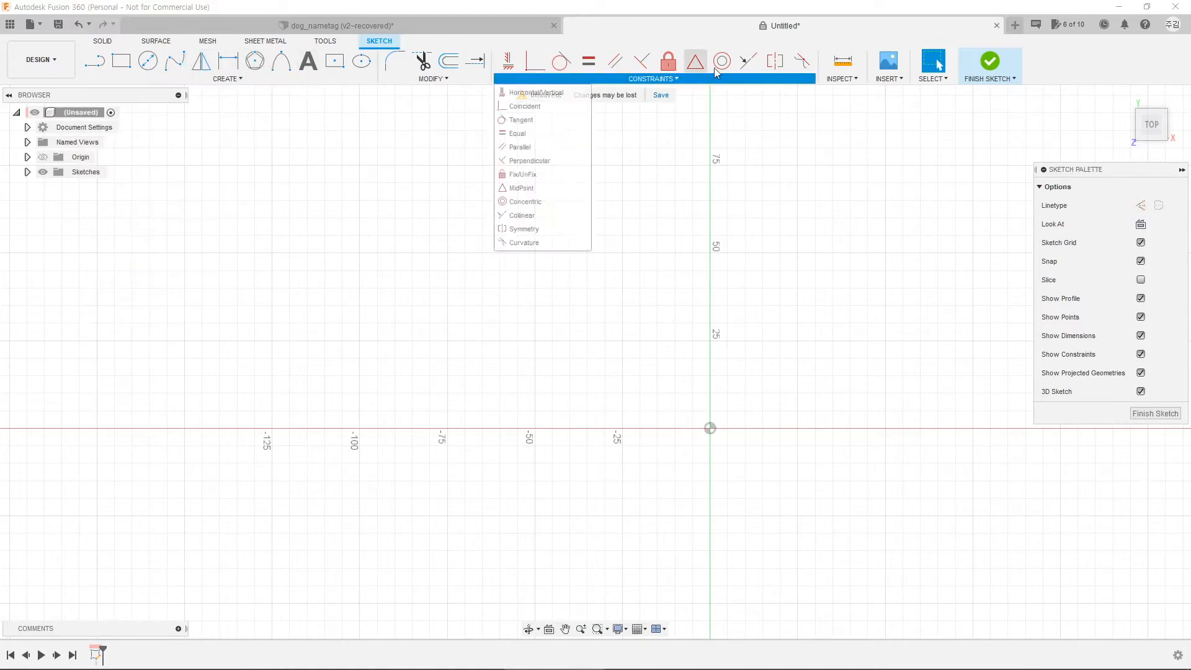
{"action": "mouse_move", "coordinate": [123, 74]}
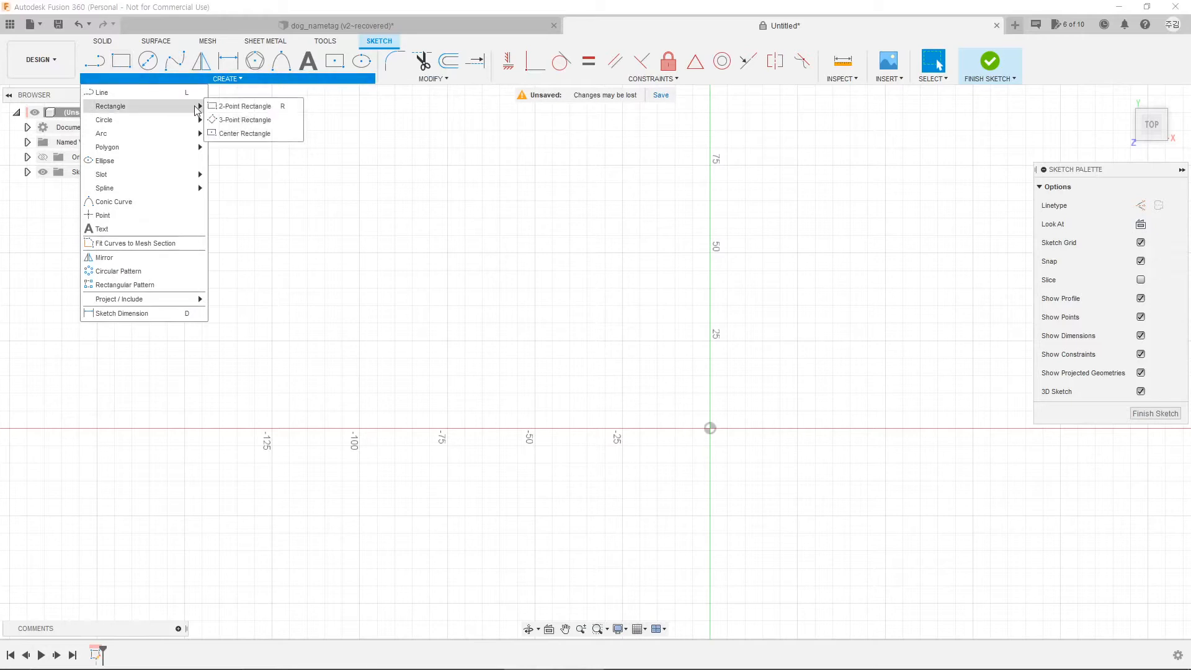
{"action": "left_click", "coordinate": [295, 134]}
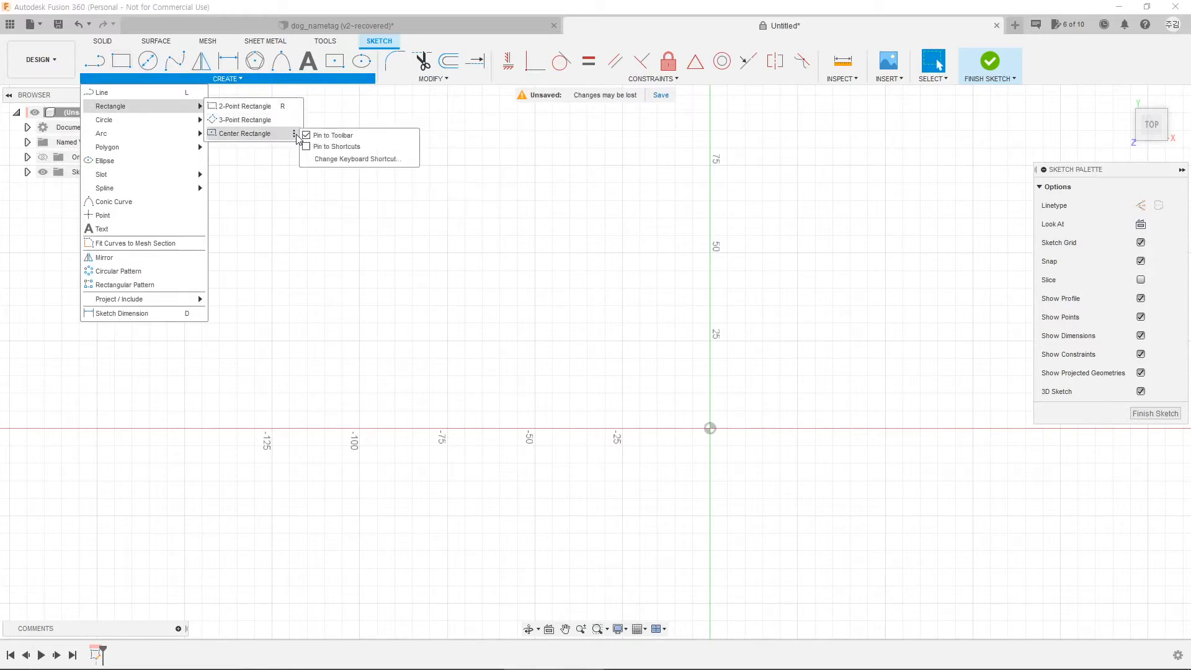
{"action": "left_click", "coordinate": [308, 137]}
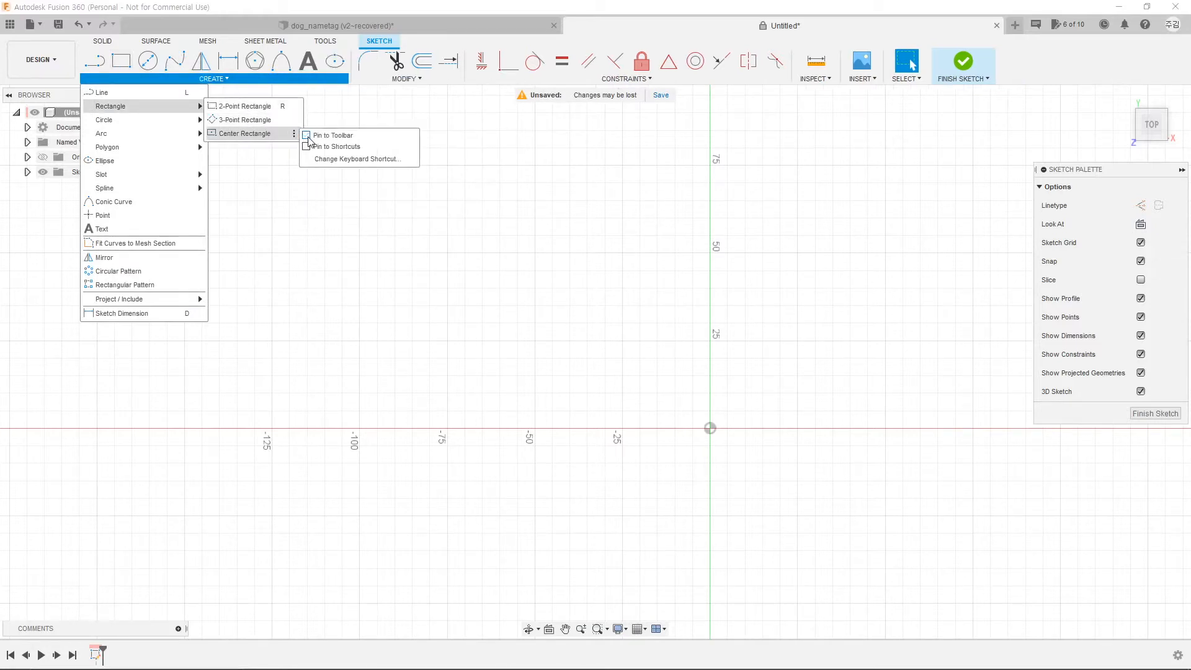
{"action": "left_click", "coordinate": [308, 136]}
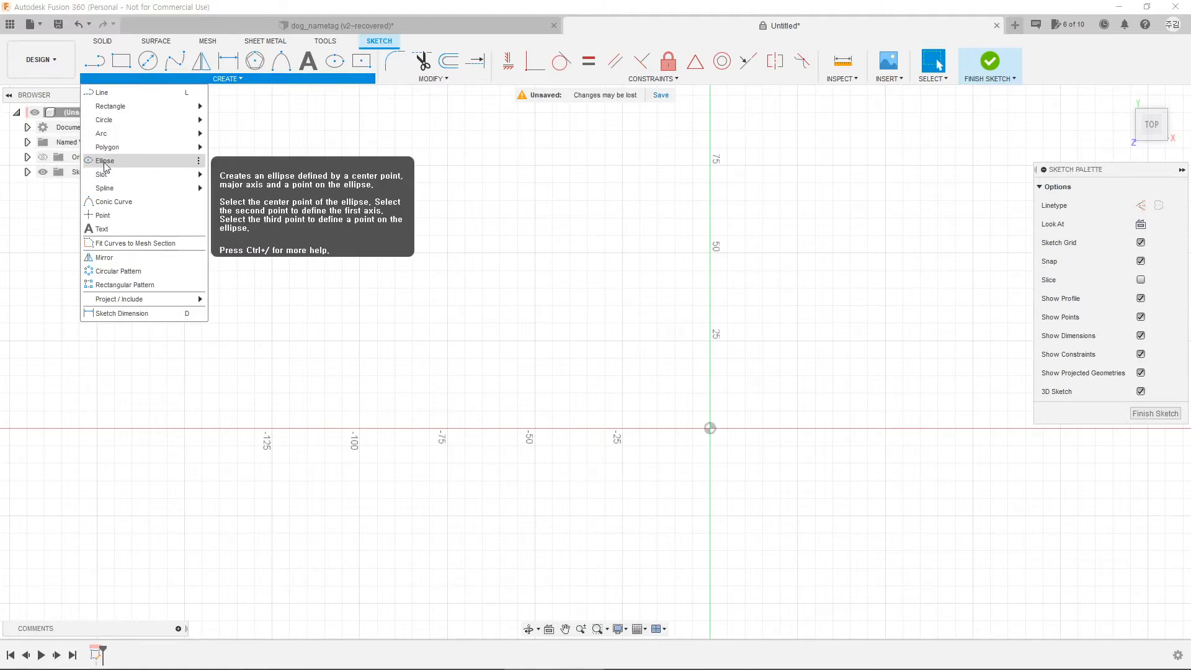
{"action": "left_click", "coordinate": [199, 161]}
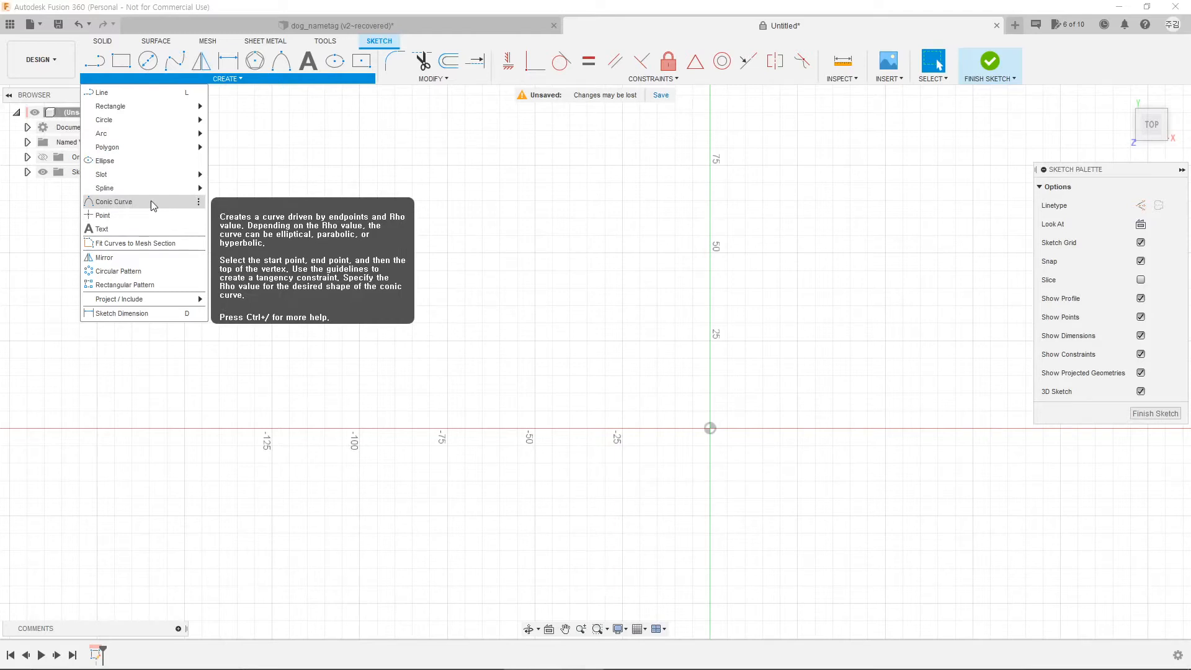
{"action": "left_click", "coordinate": [199, 202]}
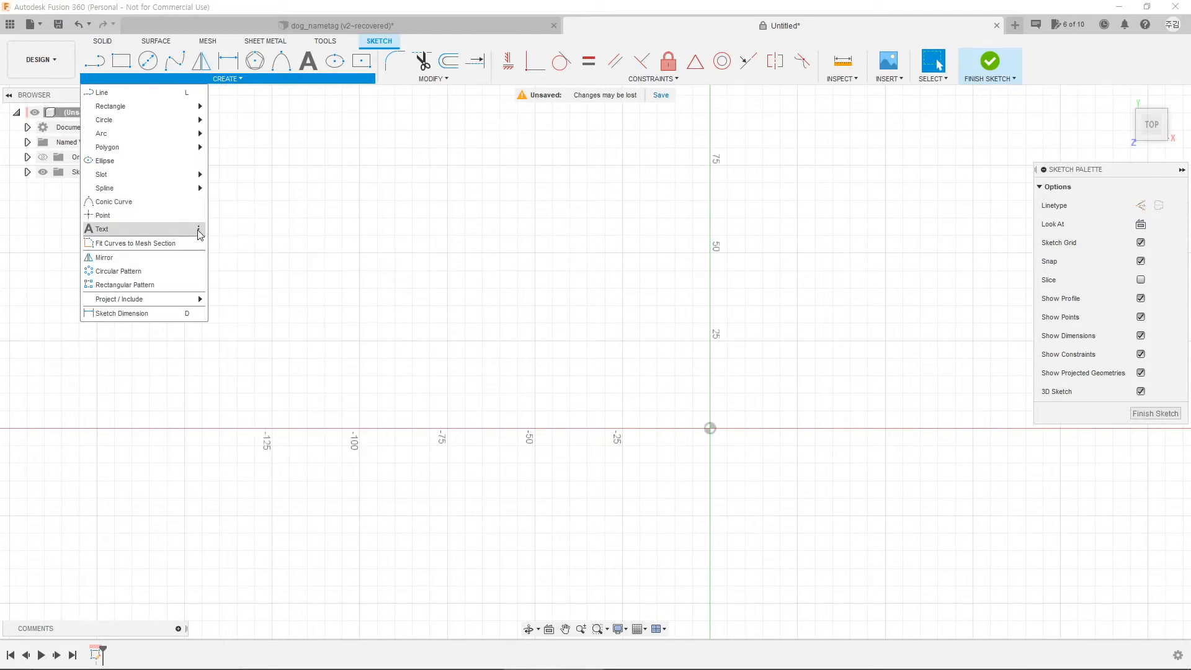
{"action": "left_click", "coordinate": [198, 230]}
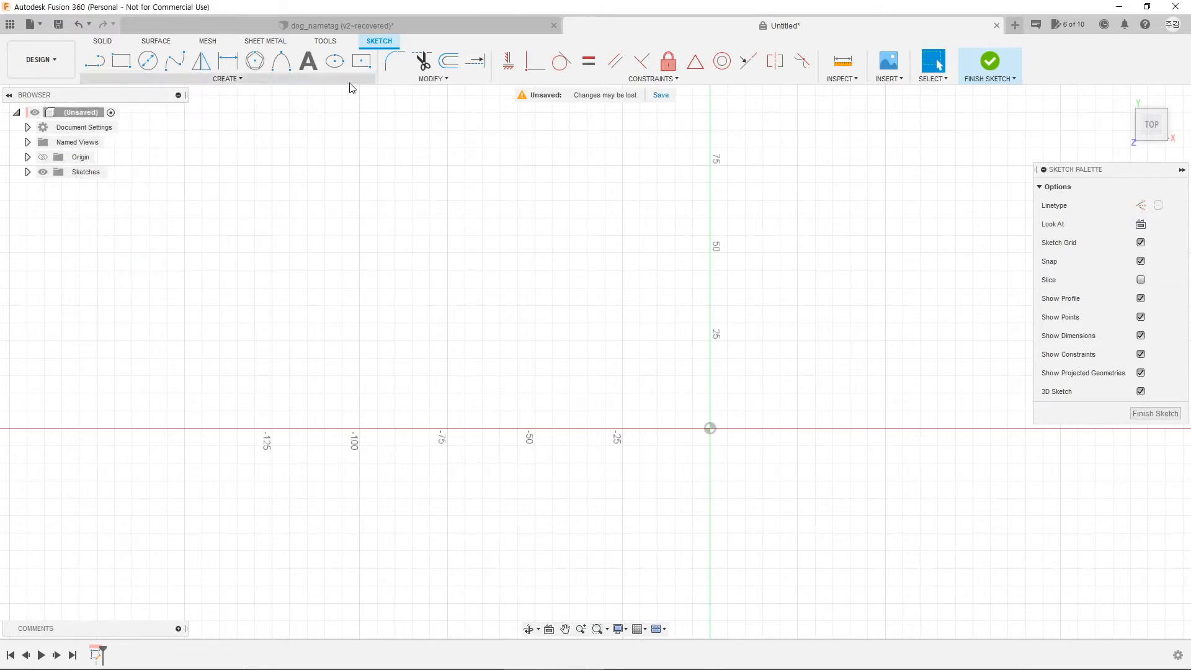
Step: Draw a 50 × 50 mm center rectangle at the origin and frame it in view
{"action": "middle_click_drag", "start_coordinate": [643, 391], "coordinate": [513, 309]}
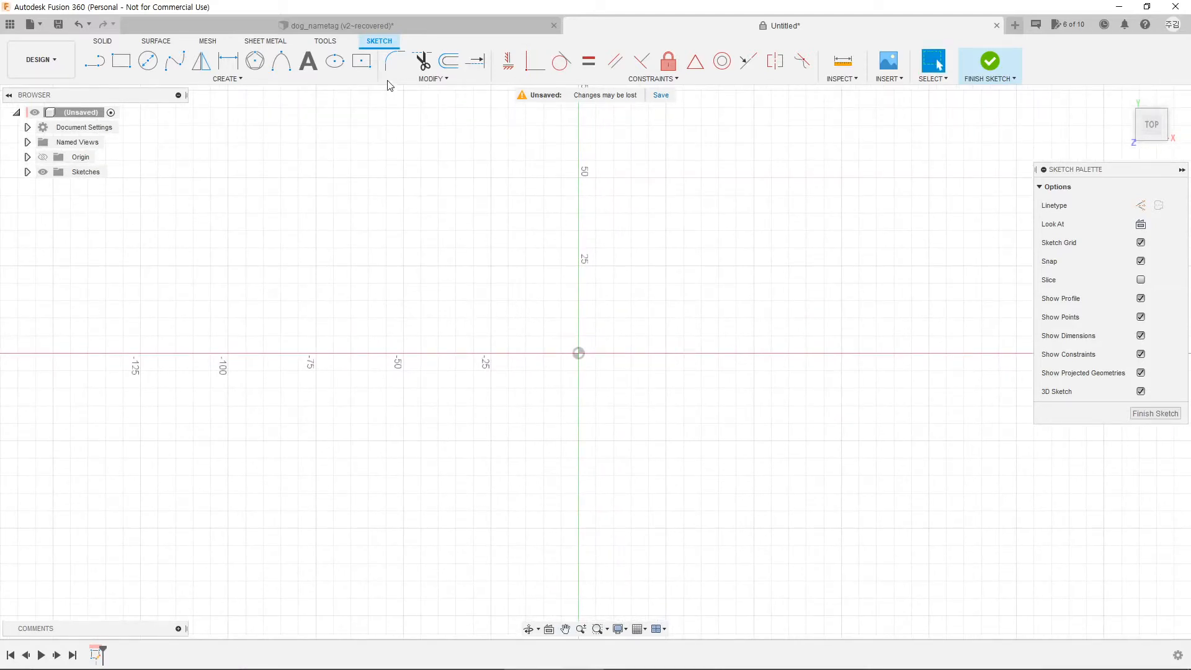
{"action": "left_click", "coordinate": [361, 62]}
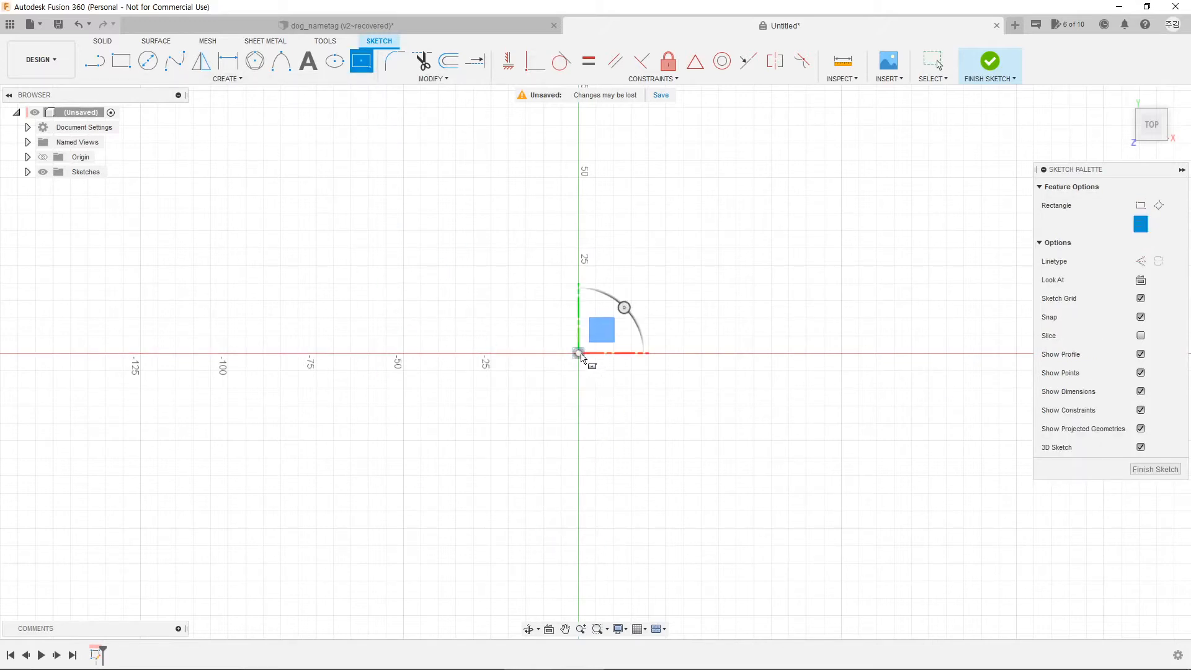
{"action": "left_click", "coordinate": [578, 354]}
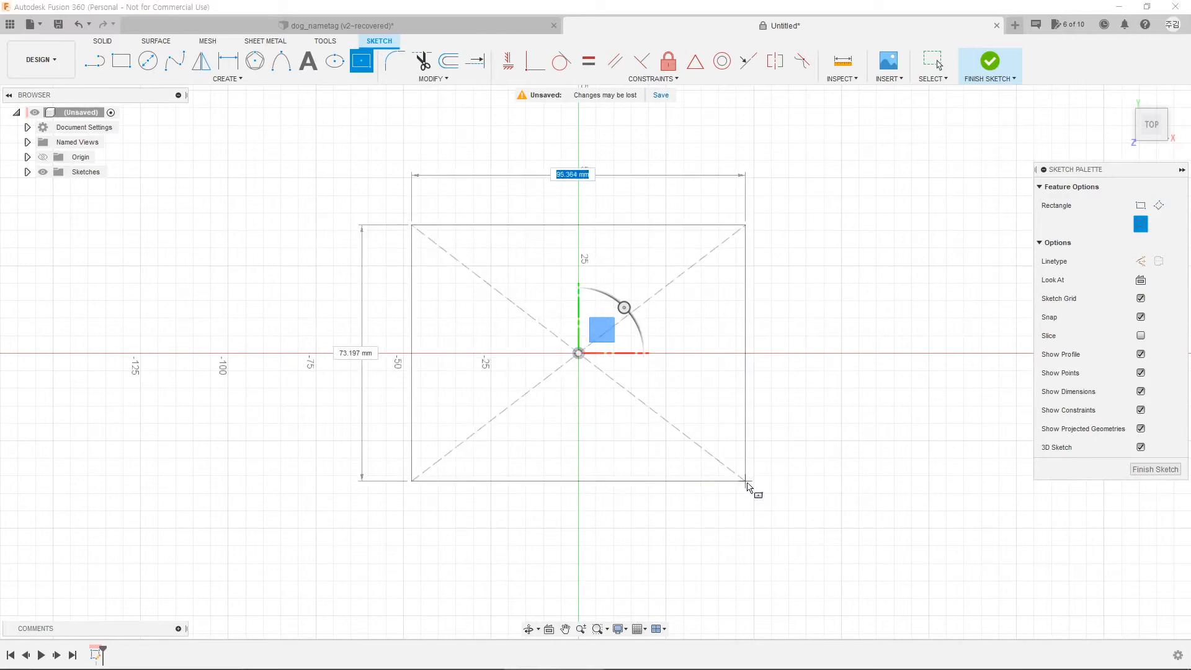
{"action": "type", "text": "50"}
{"action": "key", "text": "Tab"}
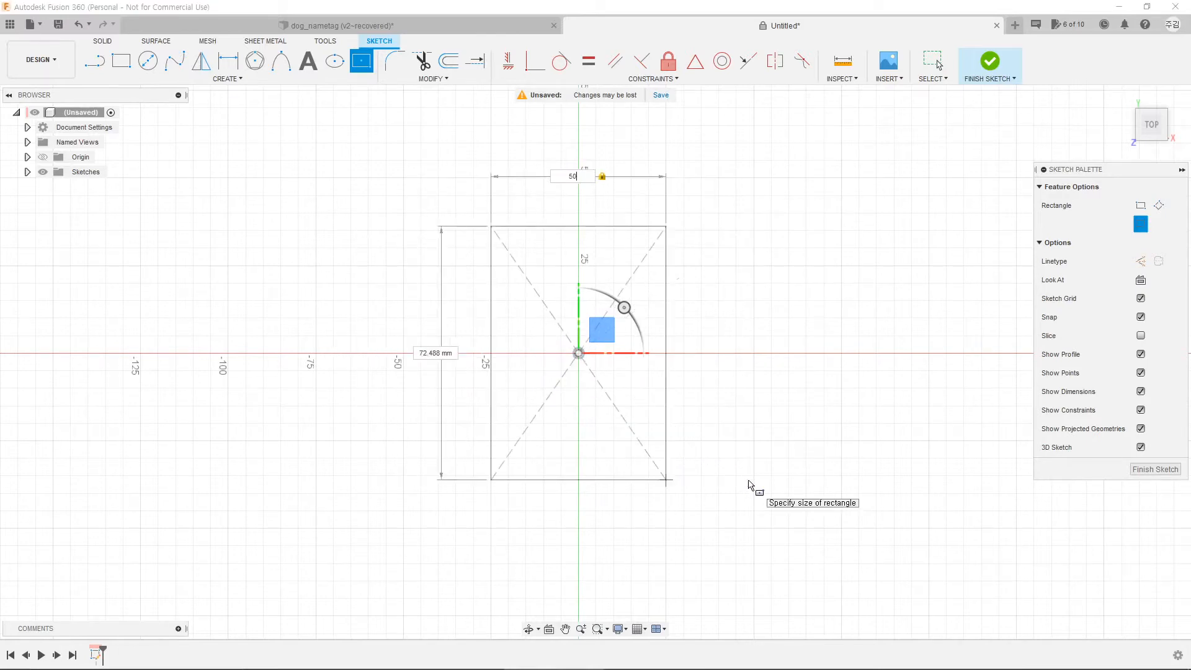
{"action": "type", "text": "50"}
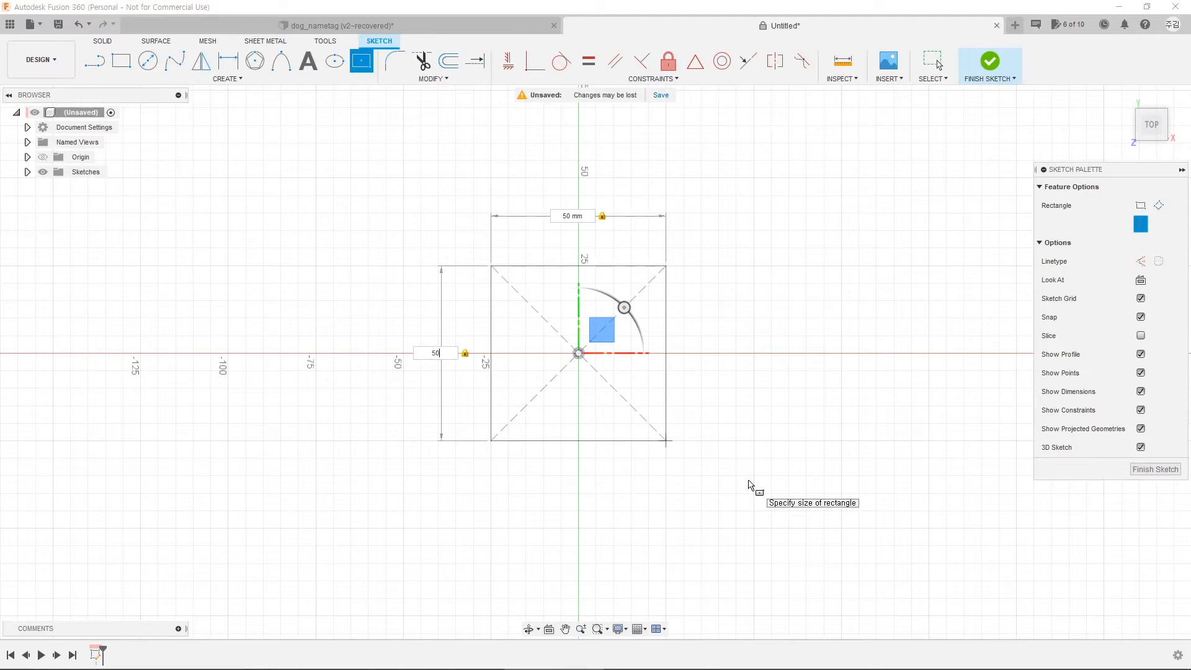
{"action": "key", "text": "Return"}
{"action": "scroll", "coordinate": [605, 388], "scroll_direction": "up", "scroll_amount": 3}
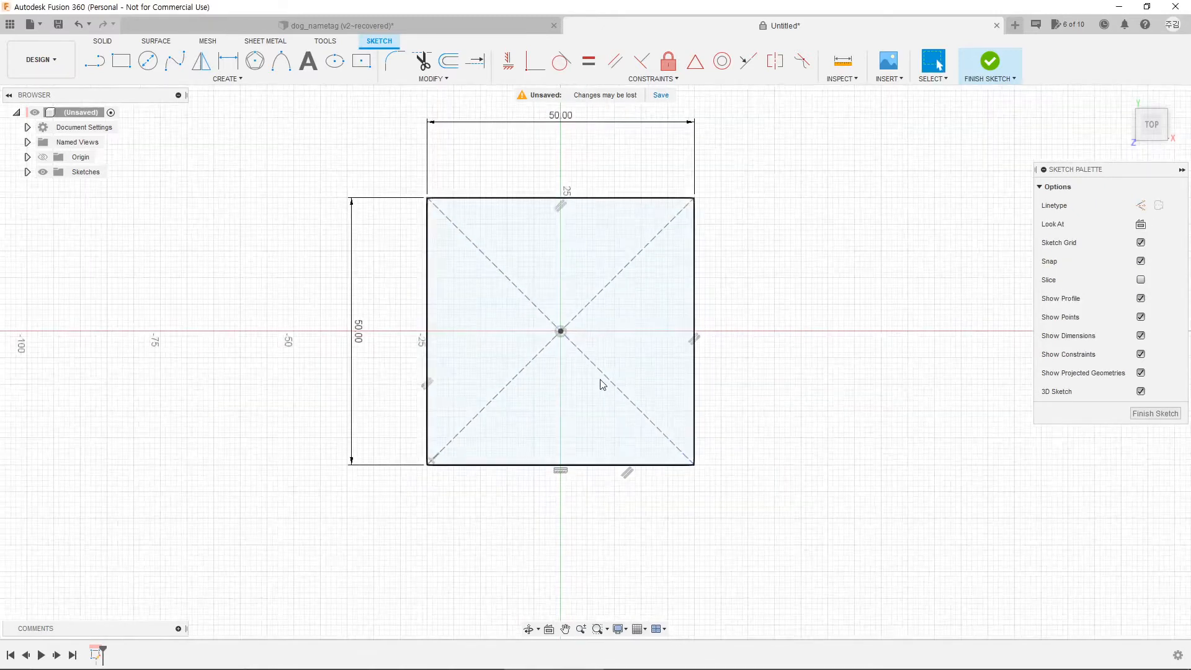
{"action": "middle_click_drag", "start_coordinate": [564, 283], "coordinate": [590, 323]}
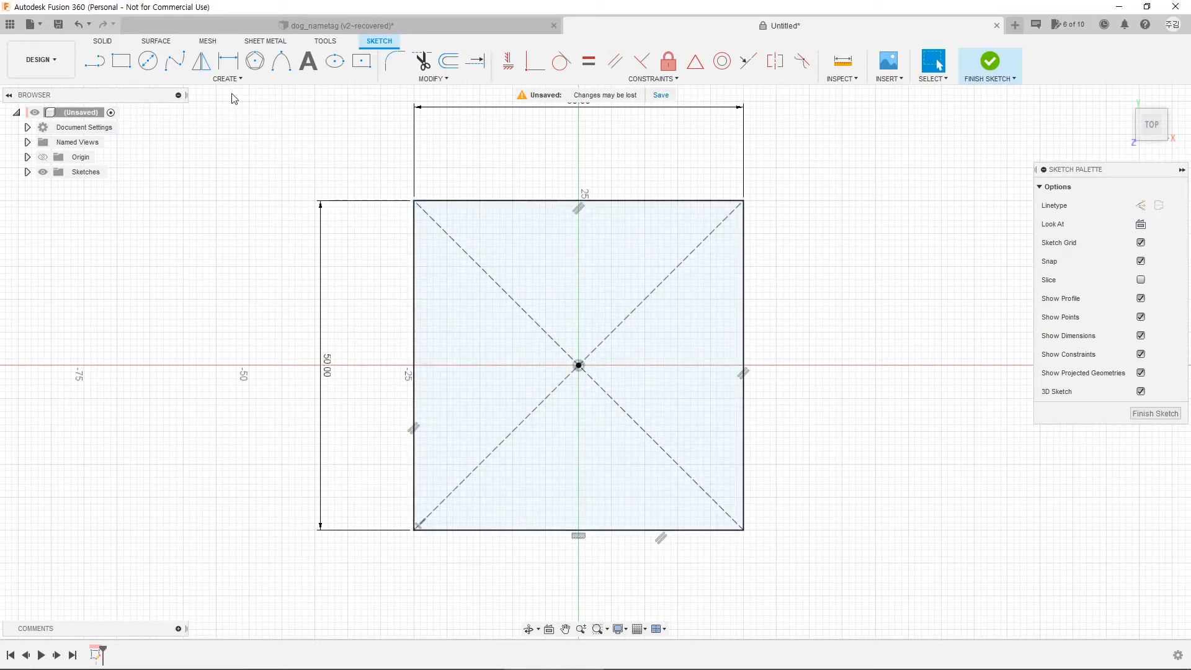
Step: Show the dog_nametag design in Top view, zoomed in on the grey paw
{"action": "left_click", "coordinate": [340, 26]}
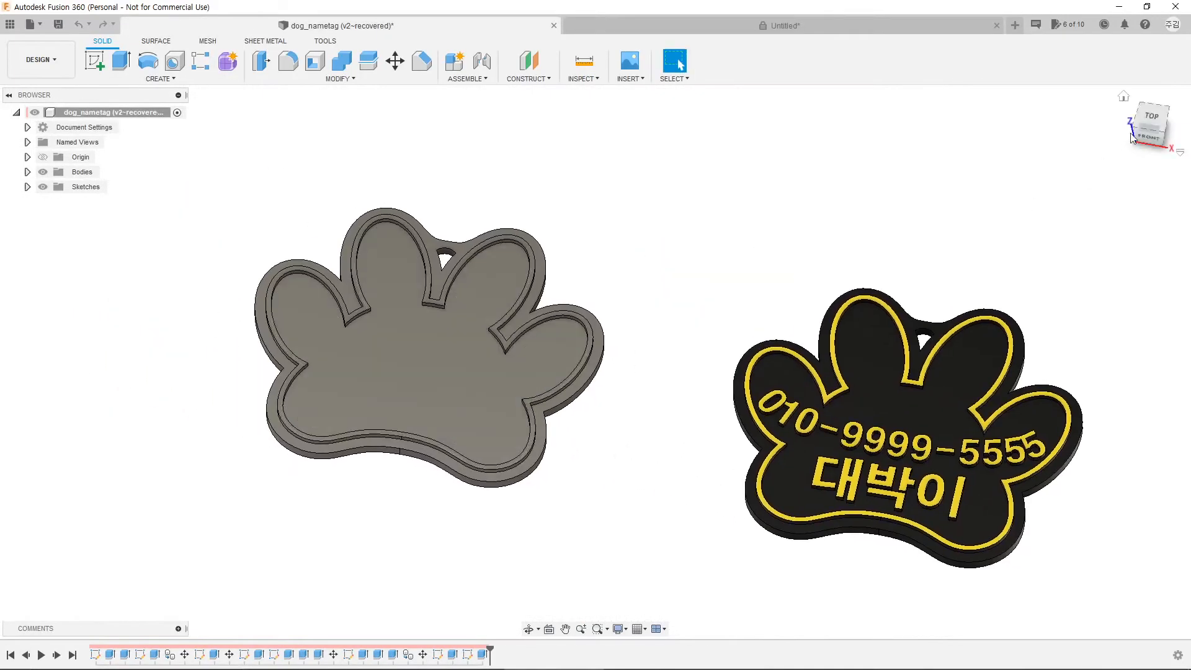
{"action": "left_click", "coordinate": [1152, 118]}
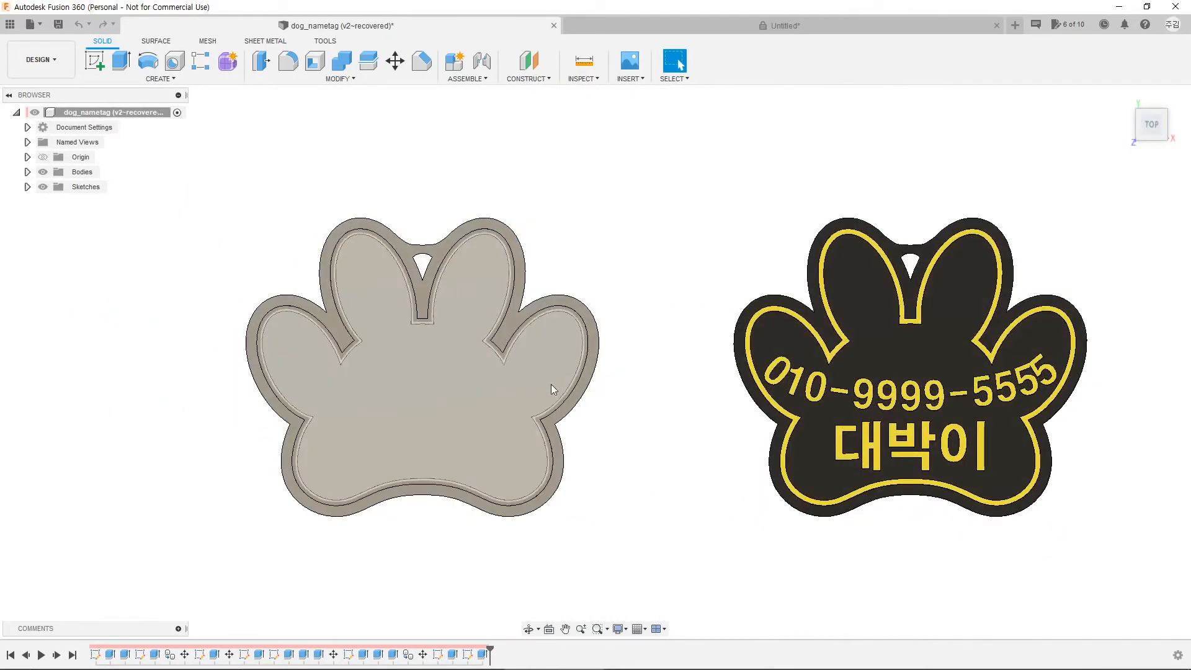
{"action": "scroll", "coordinate": [551, 385], "scroll_direction": "up", "scroll_amount": 3}
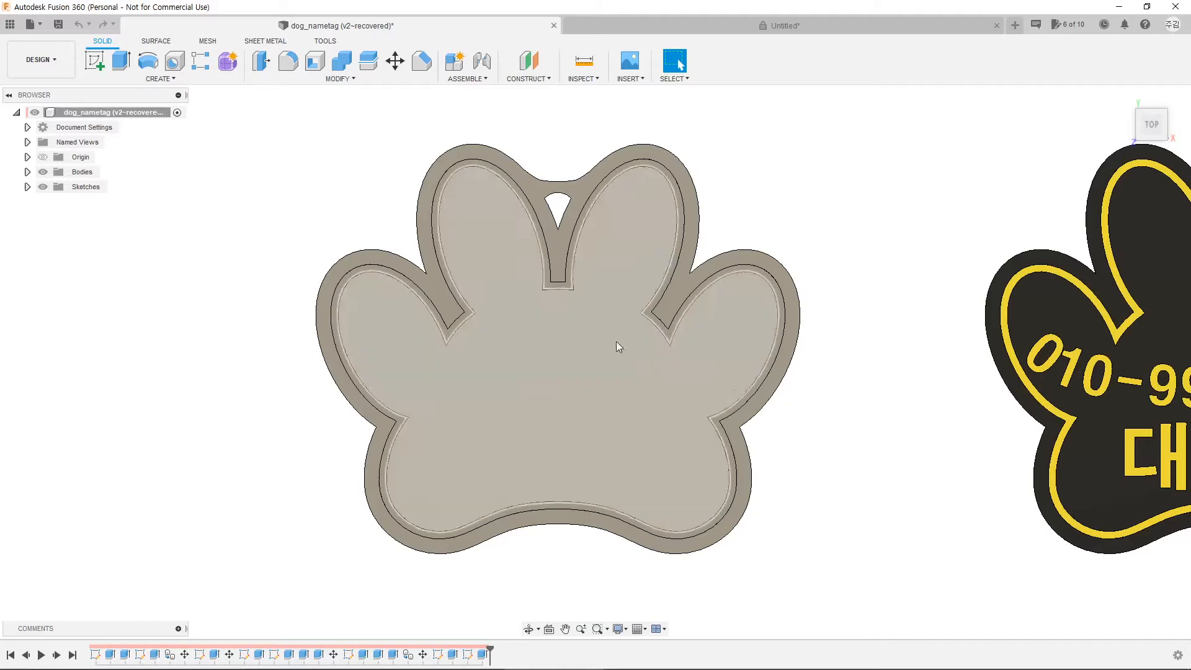
Step: Back in the Untitled sketch, draw two trial ellipses left of the square
{"action": "left_click", "coordinate": [708, 30]}
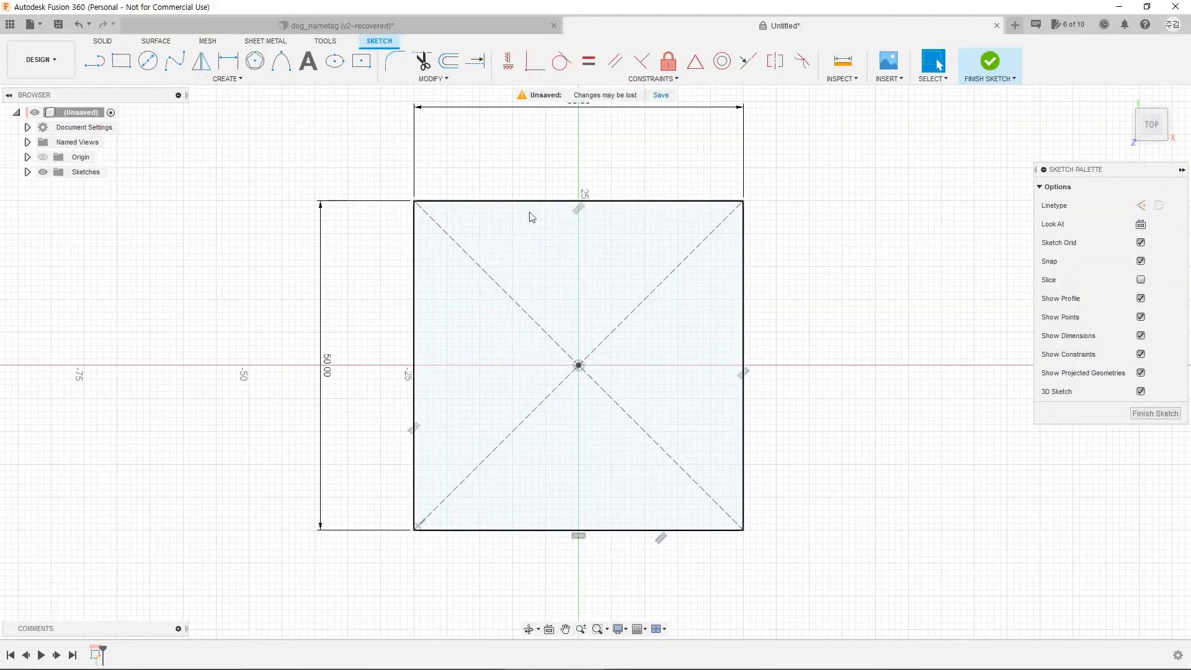
{"action": "left_click", "coordinate": [334, 61]}
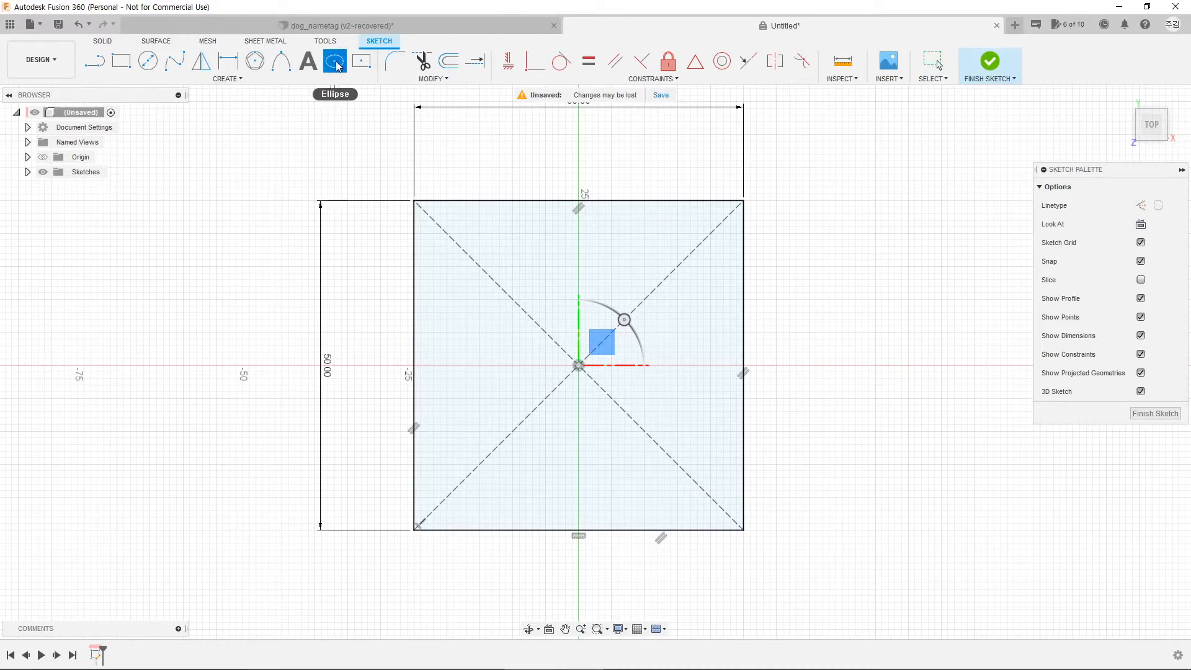
{"action": "left_click", "coordinate": [216, 233]}
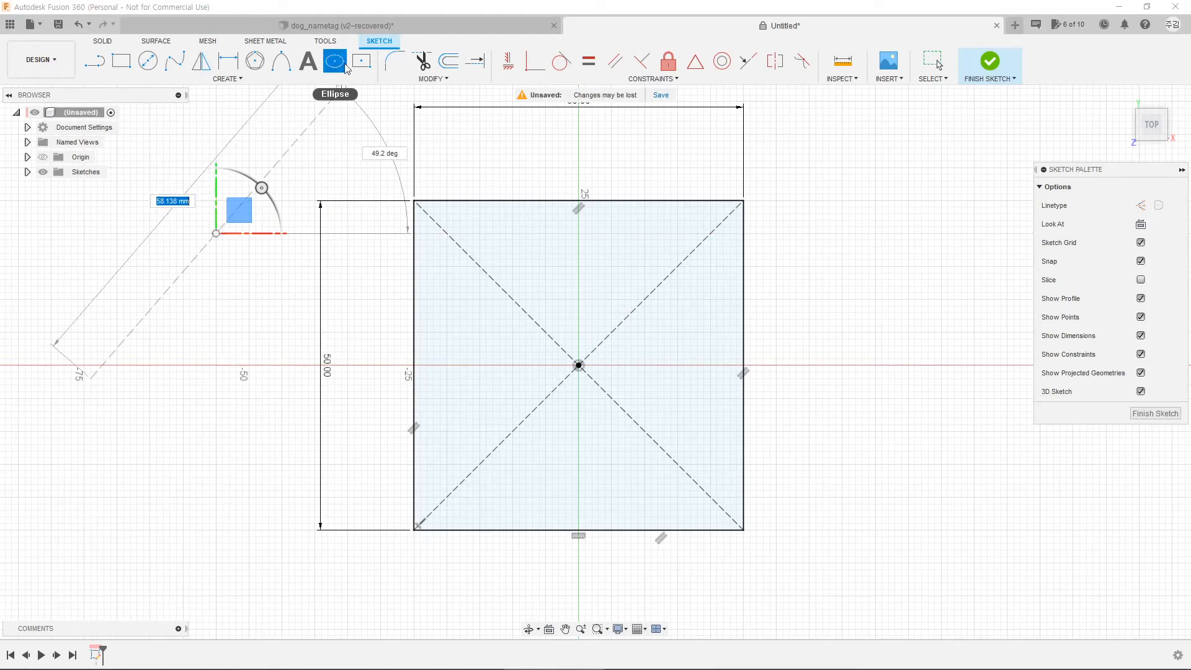
{"action": "left_click", "coordinate": [328, 233]}
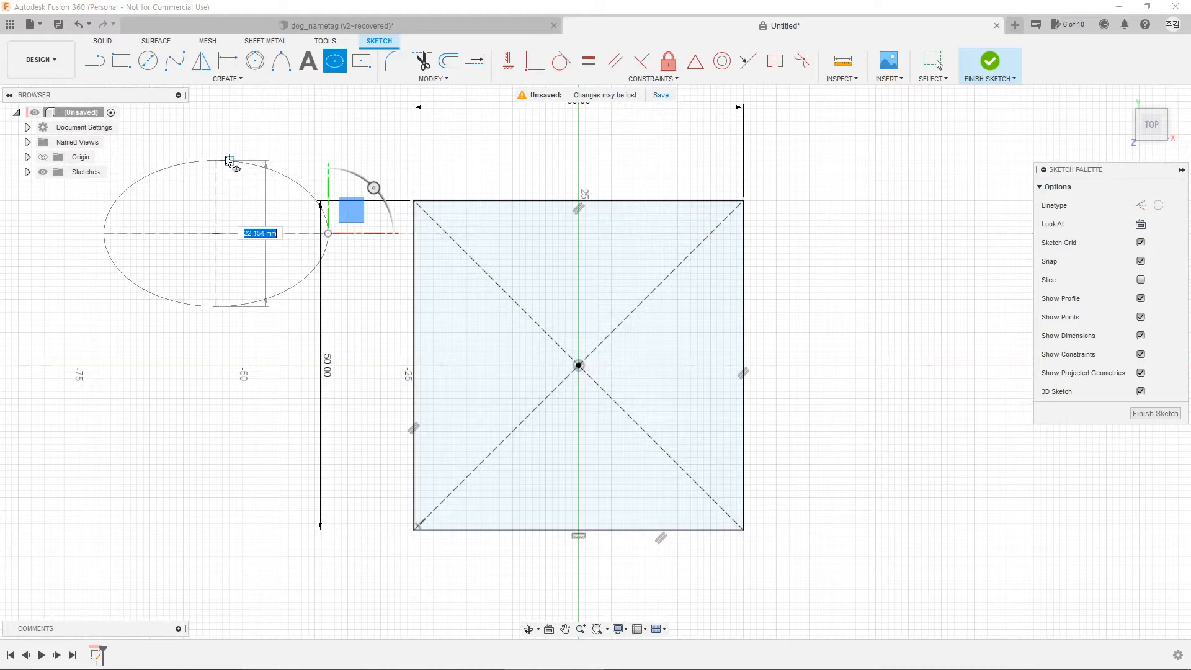
{"action": "left_click", "coordinate": [228, 161]}
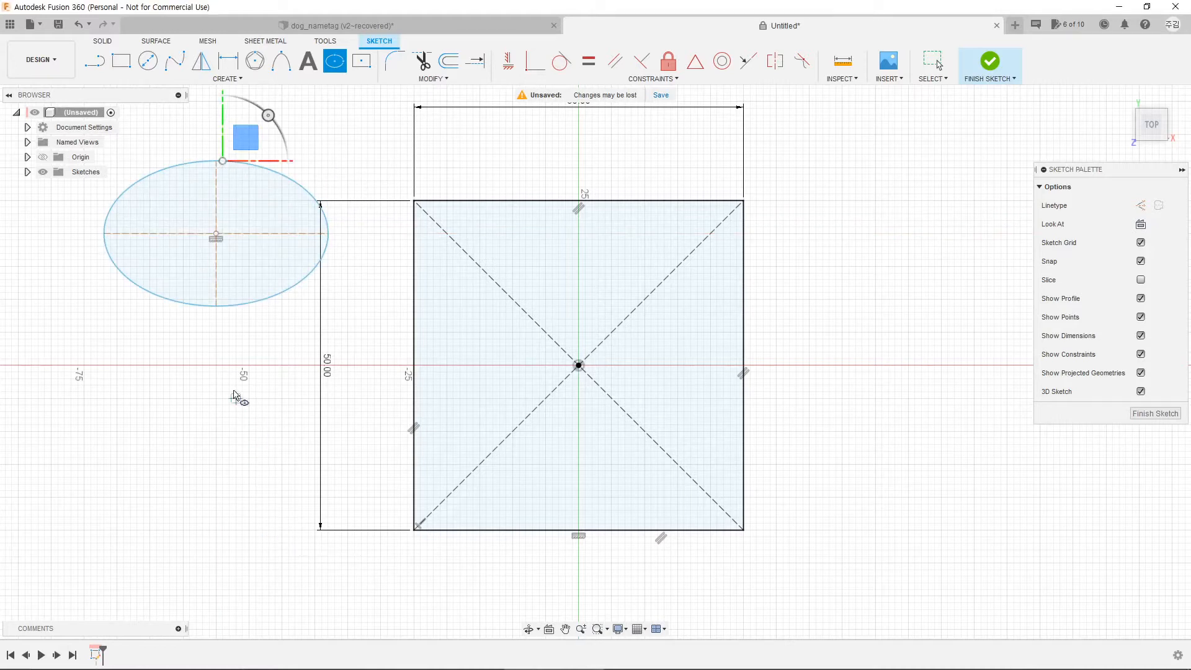
{"action": "left_click", "coordinate": [216, 397]}
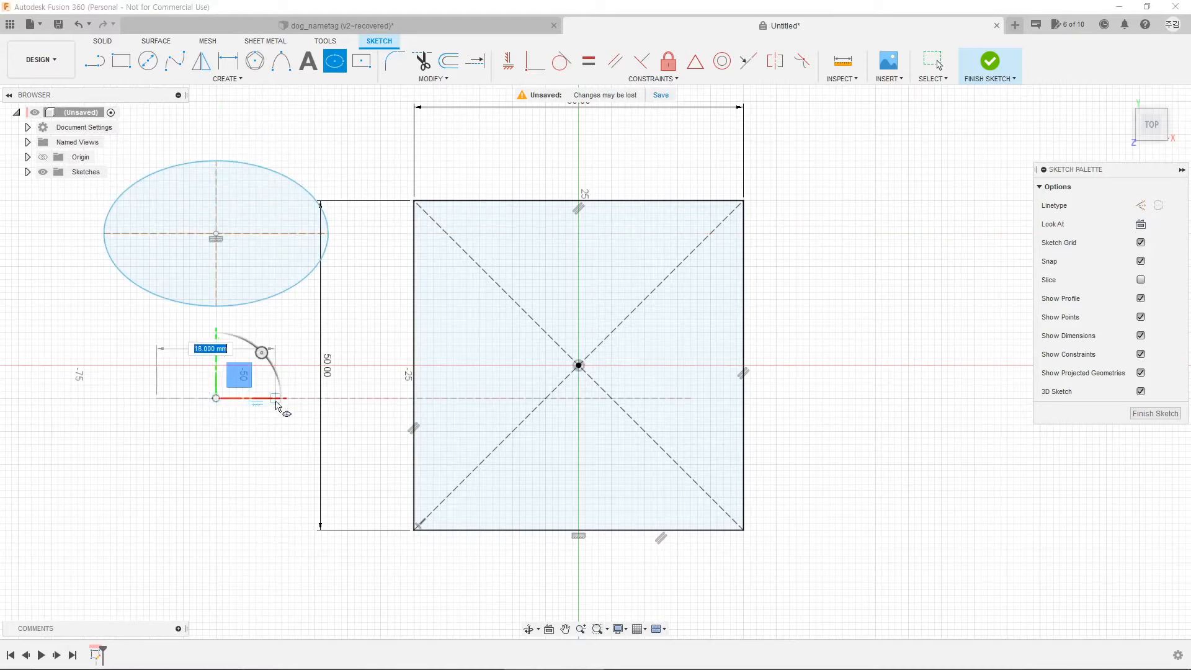
{"action": "left_click", "coordinate": [276, 399]}
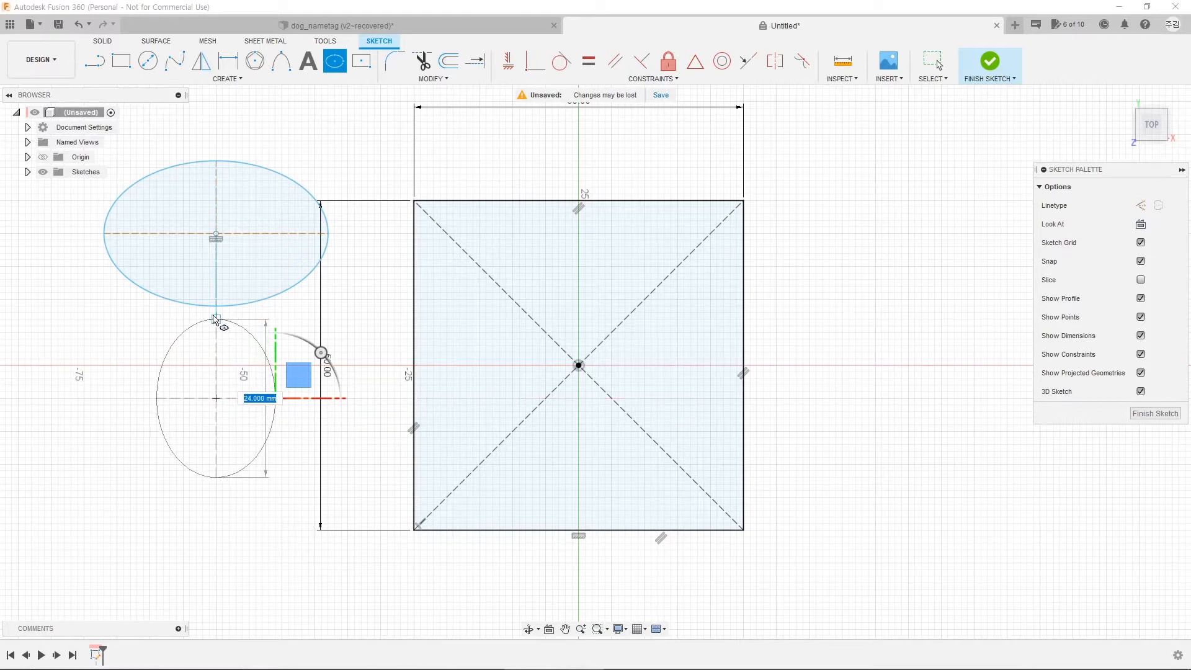
{"action": "left_click", "coordinate": [215, 320]}
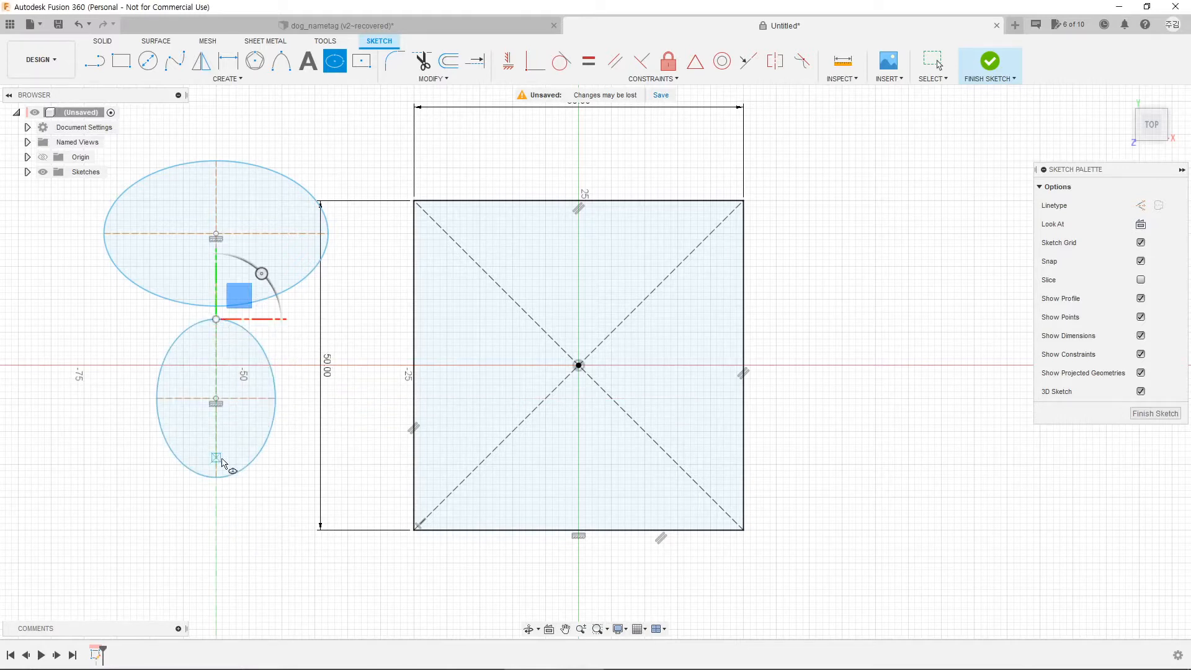
Step: Remove both trial ellipses and recentre the view on the square
{"action": "key", "text": "Escape"}
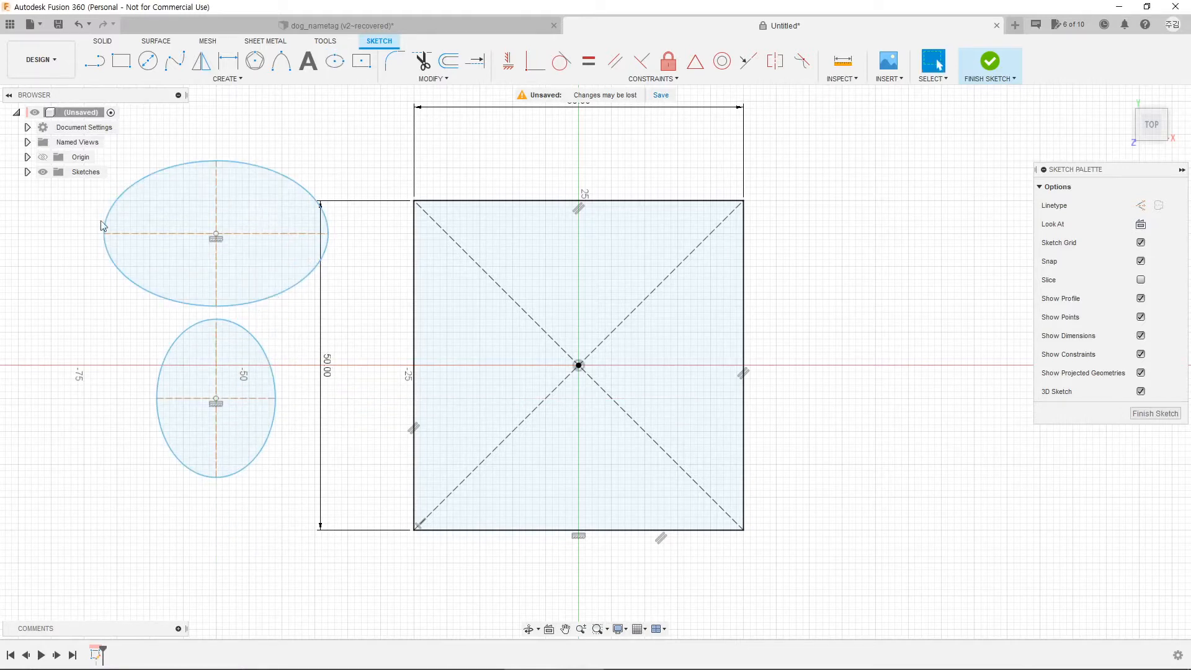
{"action": "middle_click_drag", "start_coordinate": [42, 164], "coordinate": [151, 221]}
{"action": "left_click_drag", "start_coordinate": [147, 203], "coordinate": [480, 640]}
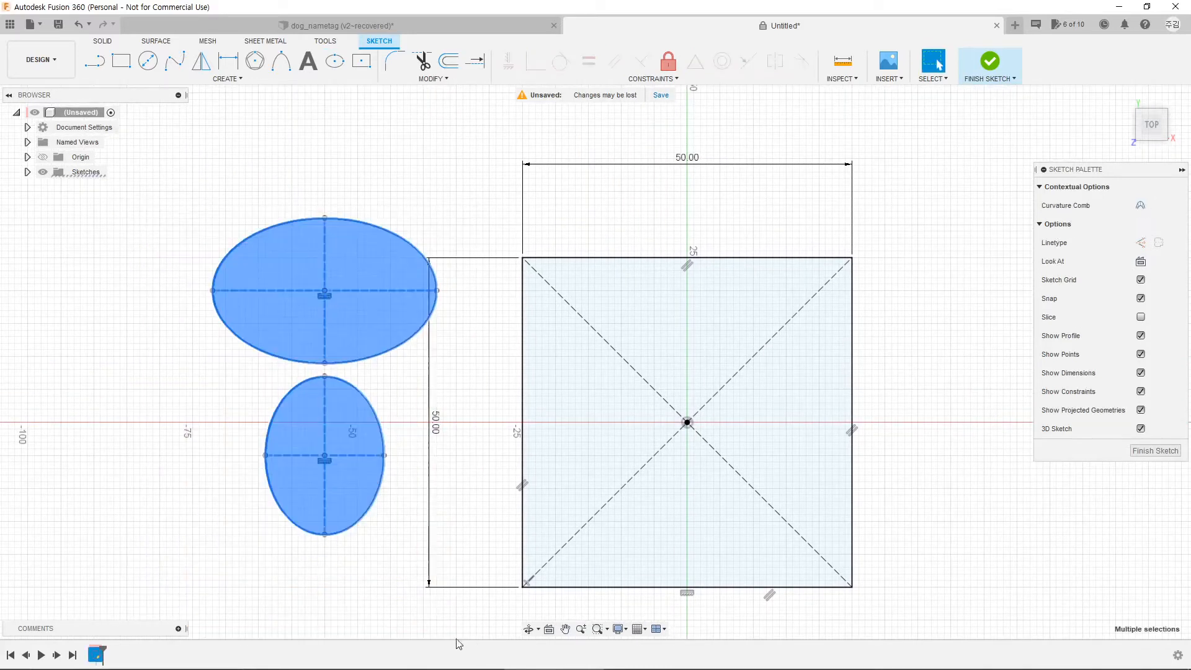
{"action": "key", "text": "Delete"}
{"action": "middle_click_drag", "start_coordinate": [742, 392], "coordinate": [575, 321]}
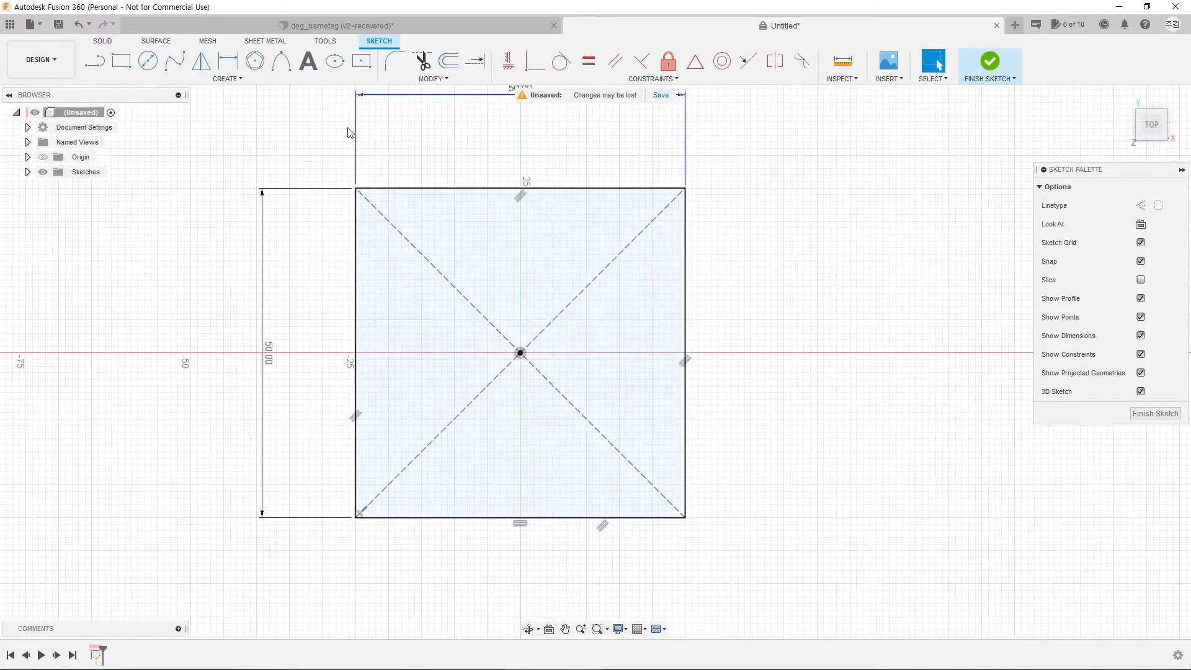
Step: Draw a wide horizontal ellipse centred on the sketch origin
{"action": "left_click", "coordinate": [332, 63]}
{"action": "scroll", "coordinate": [522, 356], "scroll_direction": "up", "scroll_amount": 2}
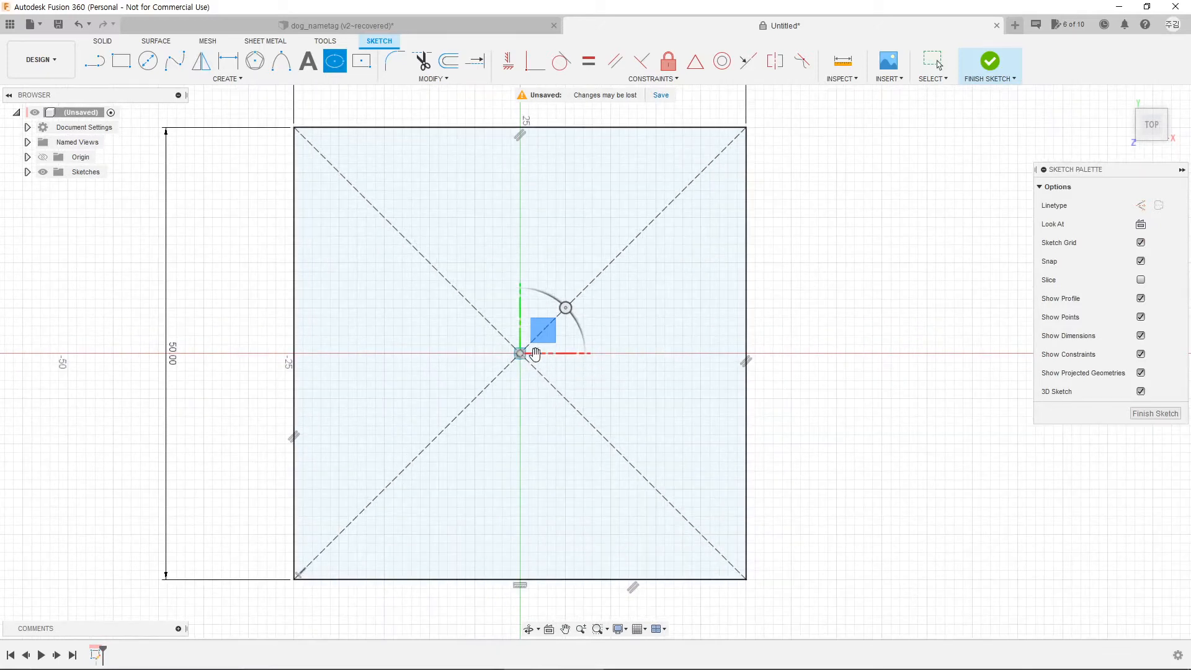
{"action": "left_click", "coordinate": [522, 354]}
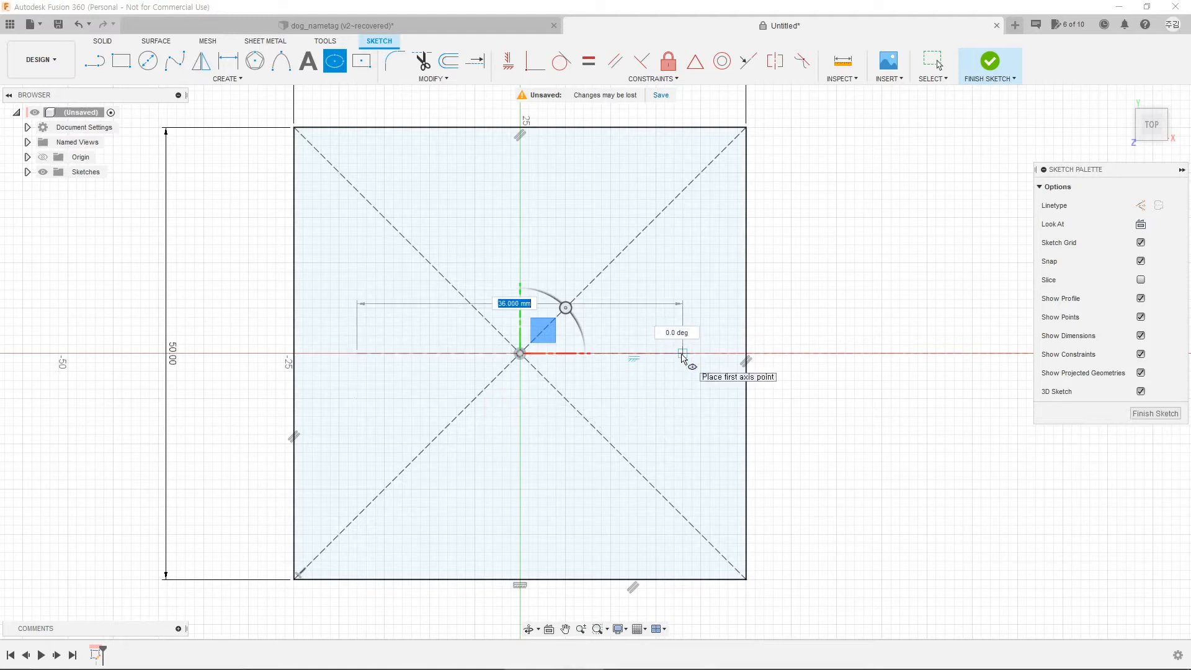
{"action": "left_click", "coordinate": [680, 357]}
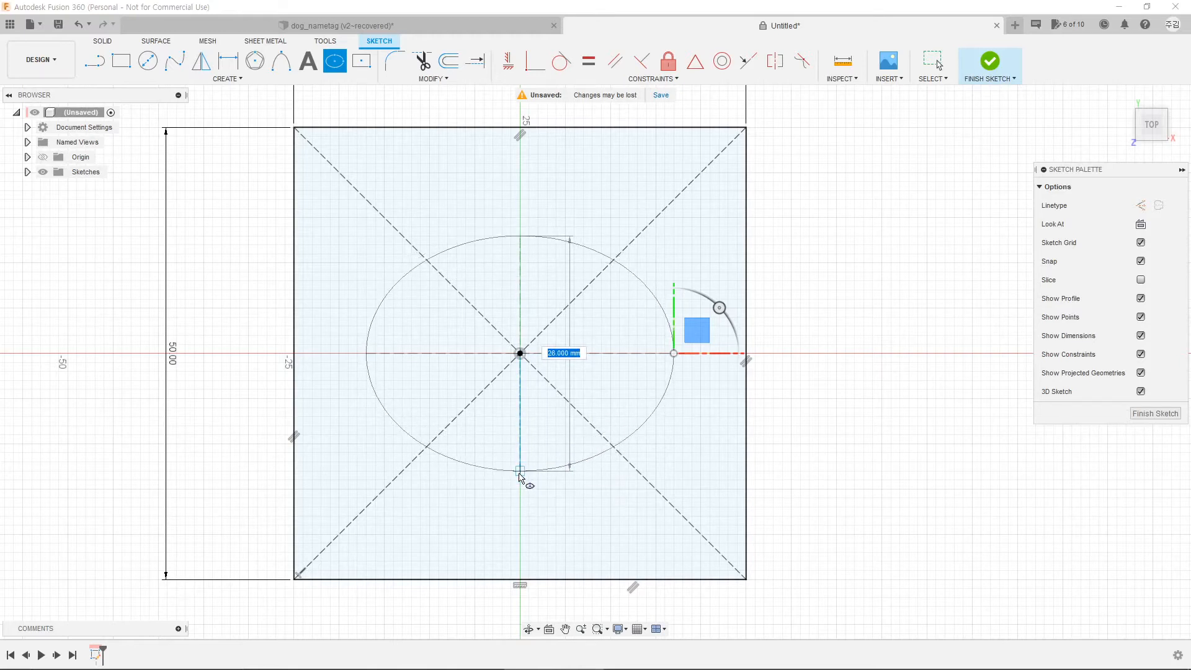
{"action": "left_click", "coordinate": [520, 472]}
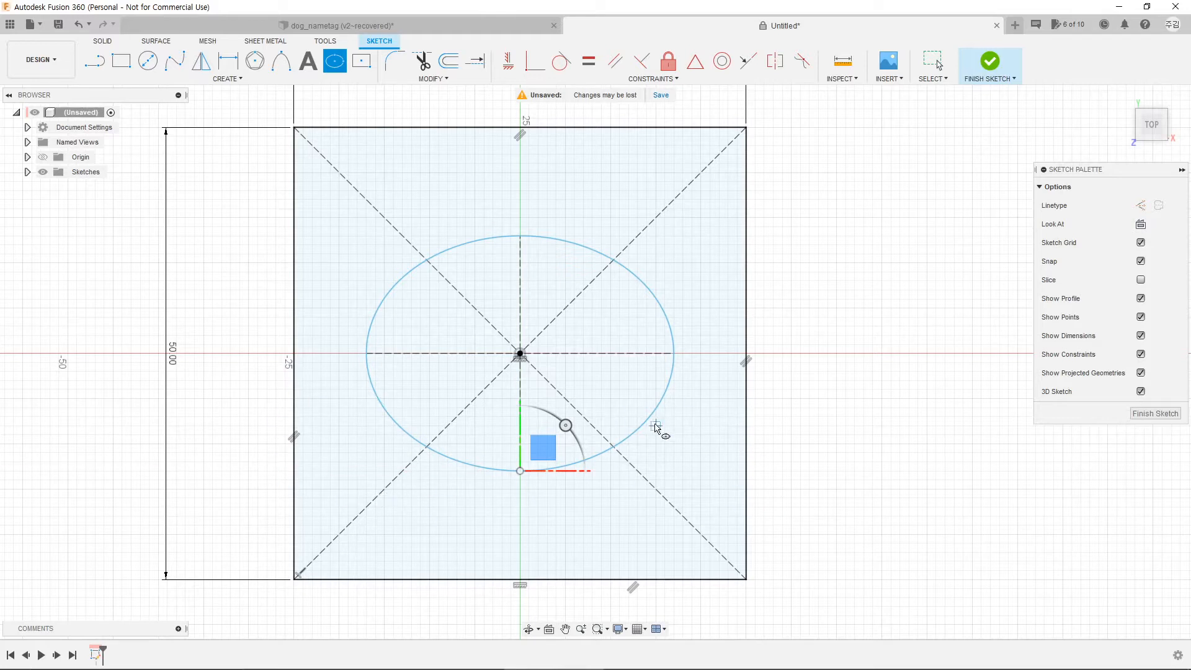
Step: Draw a smaller near-round ellipse in the square's lower left, overlapping the central ellipse
{"action": "left_click", "coordinate": [358, 444]}
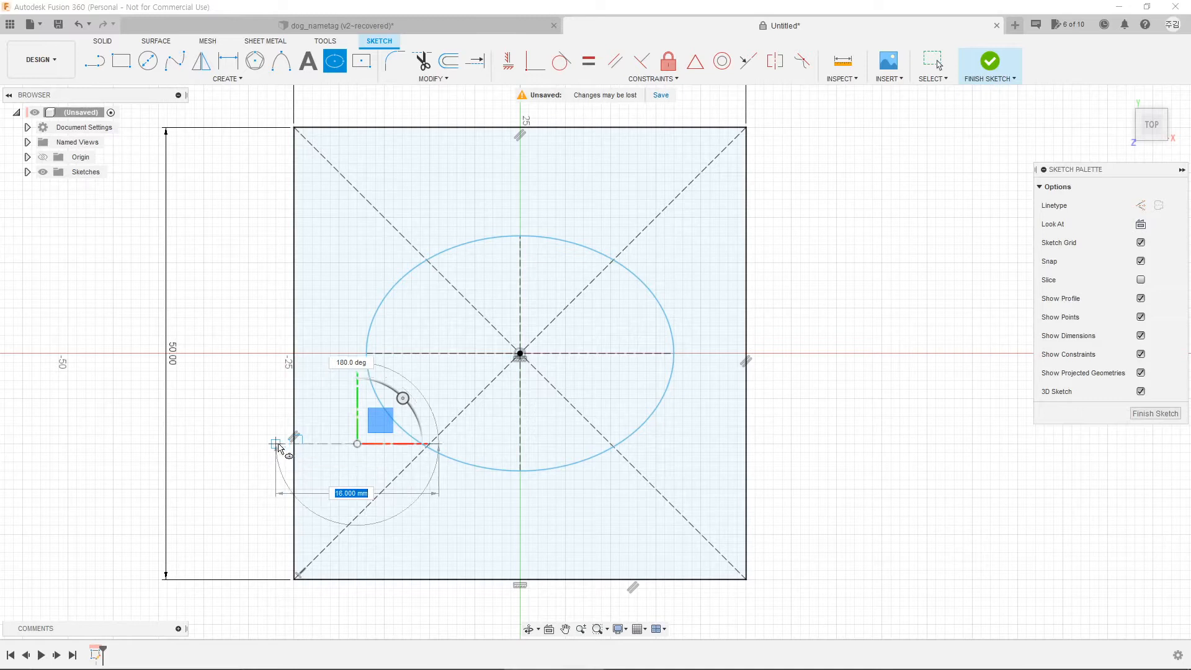
{"action": "left_click", "coordinate": [277, 444]}
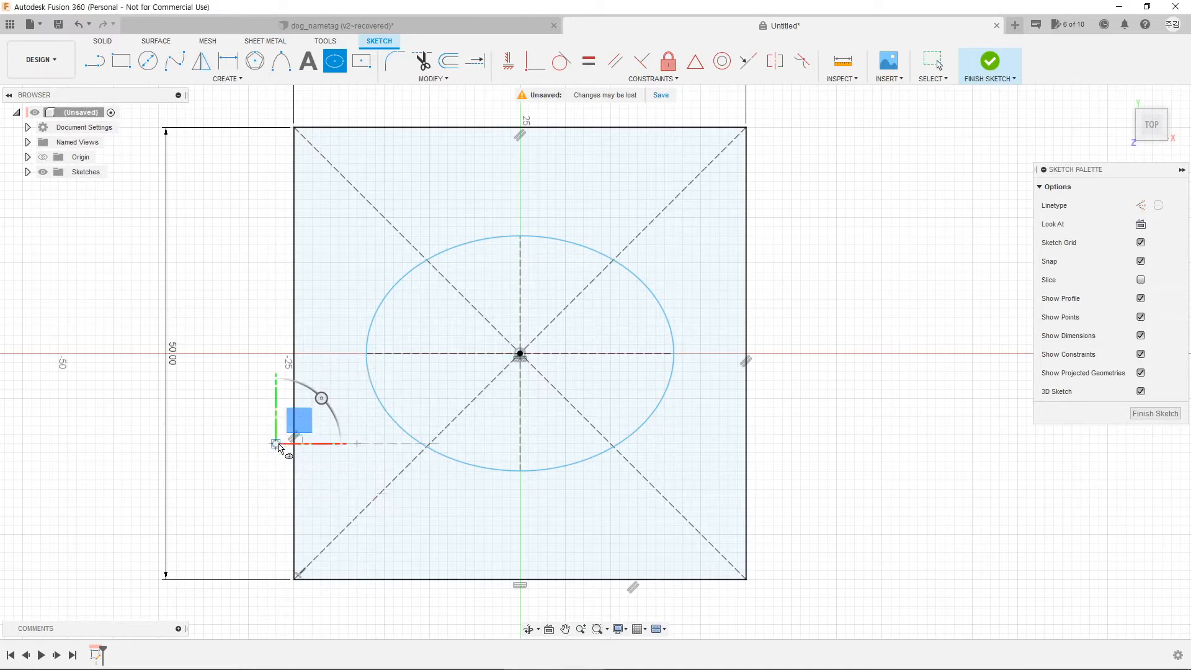
{"action": "left_click", "coordinate": [357, 371]}
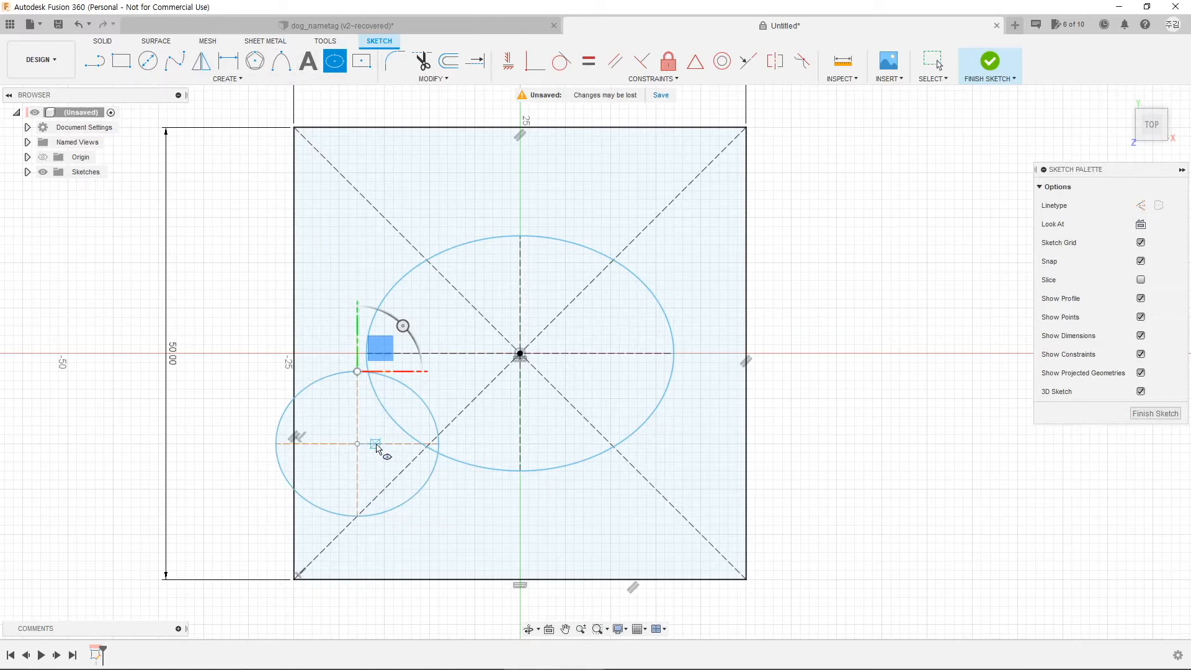
{"action": "key", "text": "Escape"}
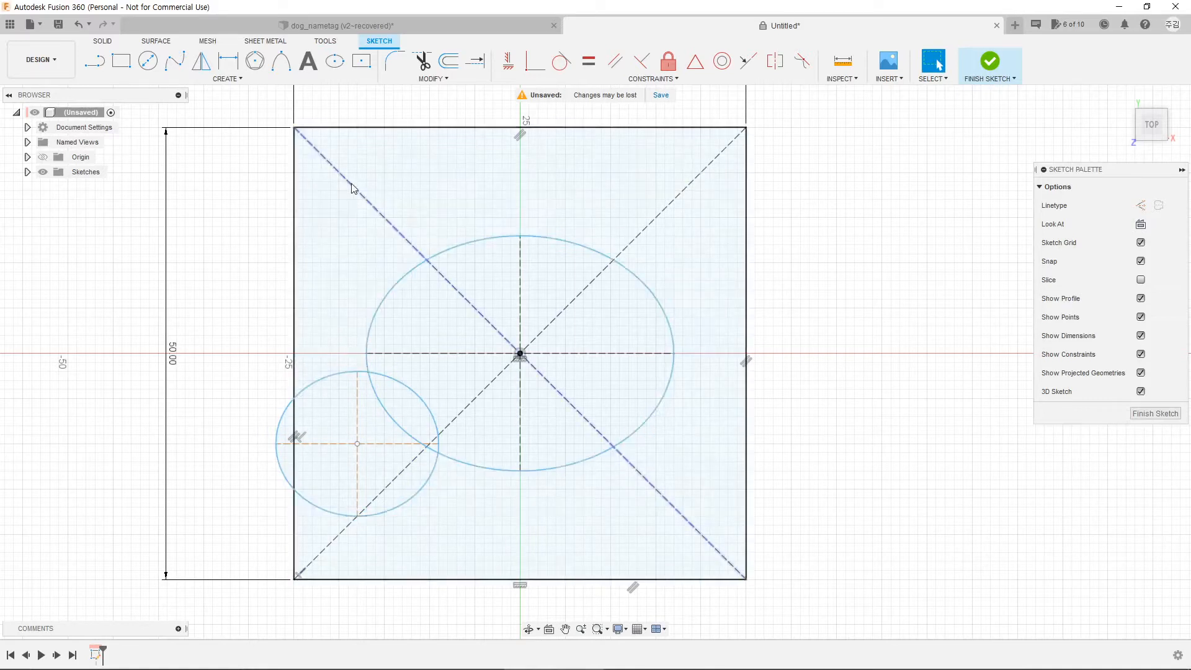
Step: Add a vertical height dimension between the small ellipse's top and bottom points
{"action": "left_click", "coordinate": [227, 64]}
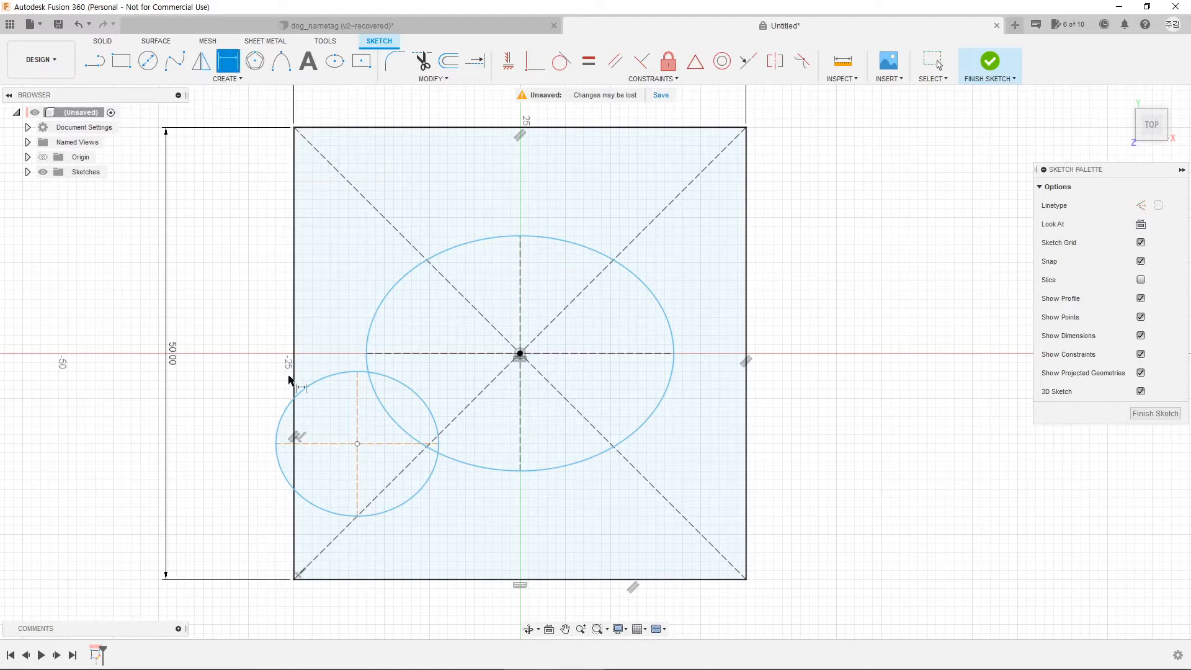
{"action": "left_click", "coordinate": [358, 372]}
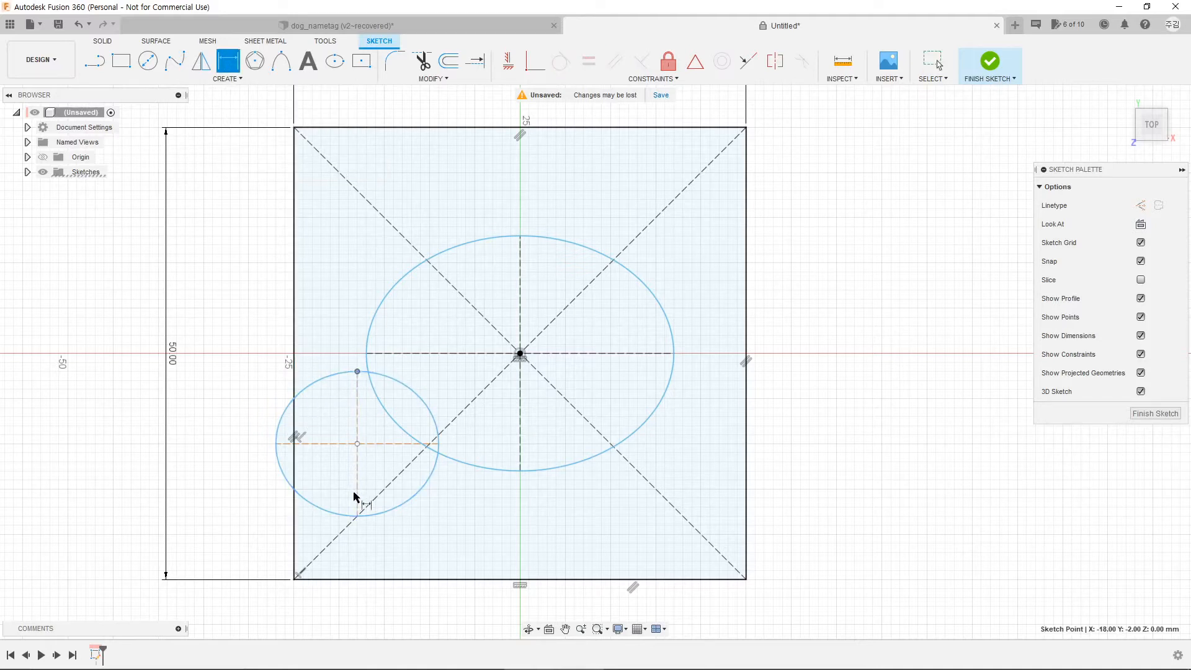
{"action": "left_click", "coordinate": [357, 517]}
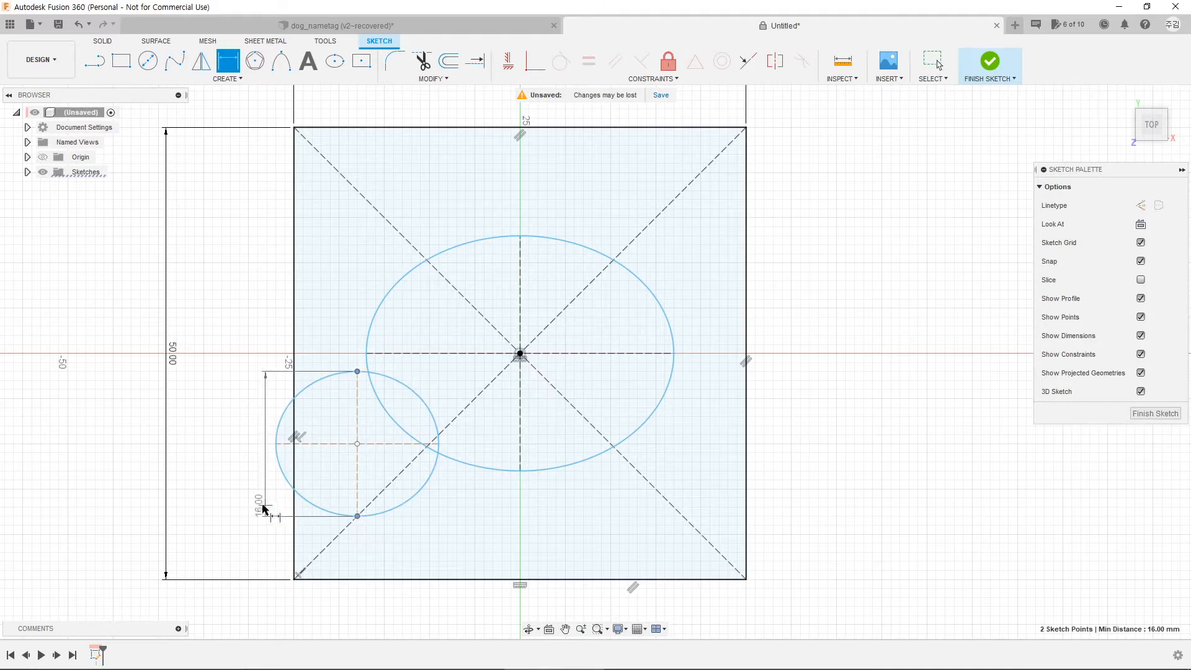
{"action": "left_click", "coordinate": [241, 505]}
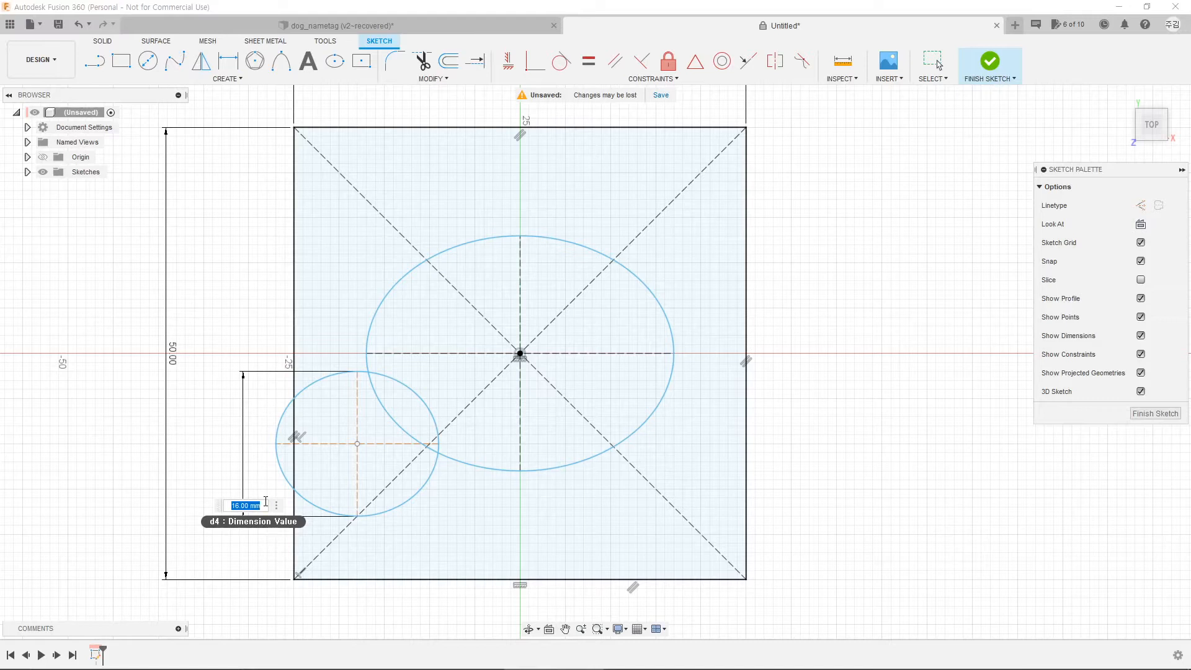
{"action": "type", "text": "18"}
{"action": "key", "text": "Return"}
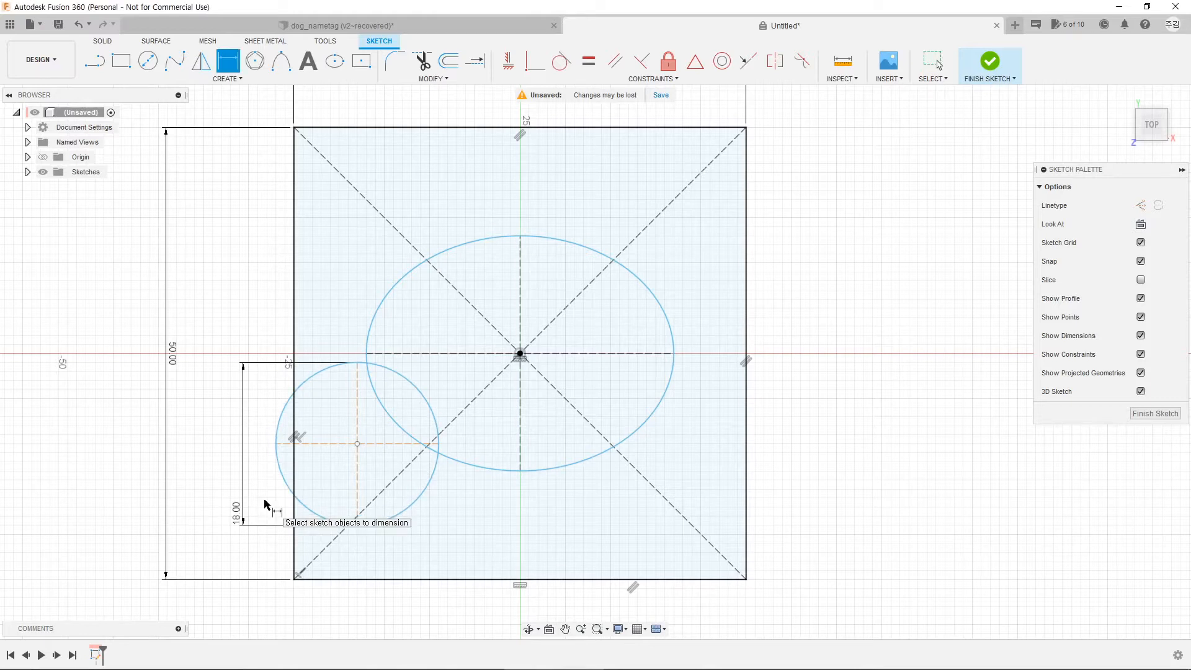
Step: Revise the small ellipse's height dimension to 10, then settle on 16 mm
{"action": "double_click", "coordinate": [236, 516]}
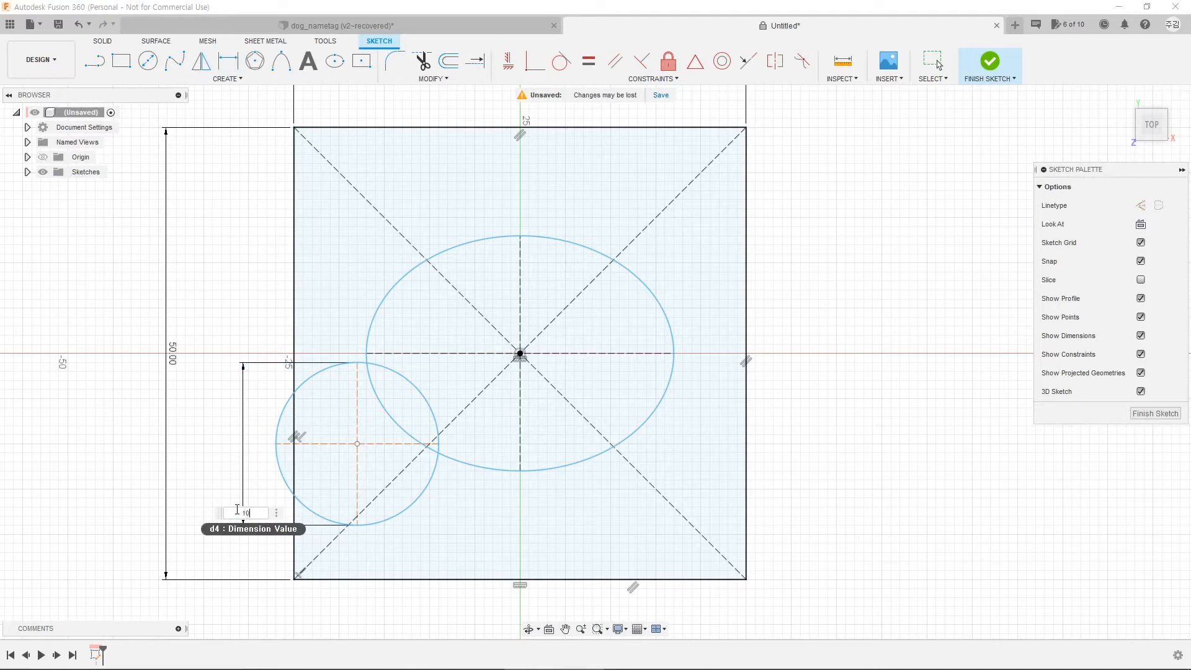
{"action": "type", "text": "10"}
{"action": "key", "text": "Return"}
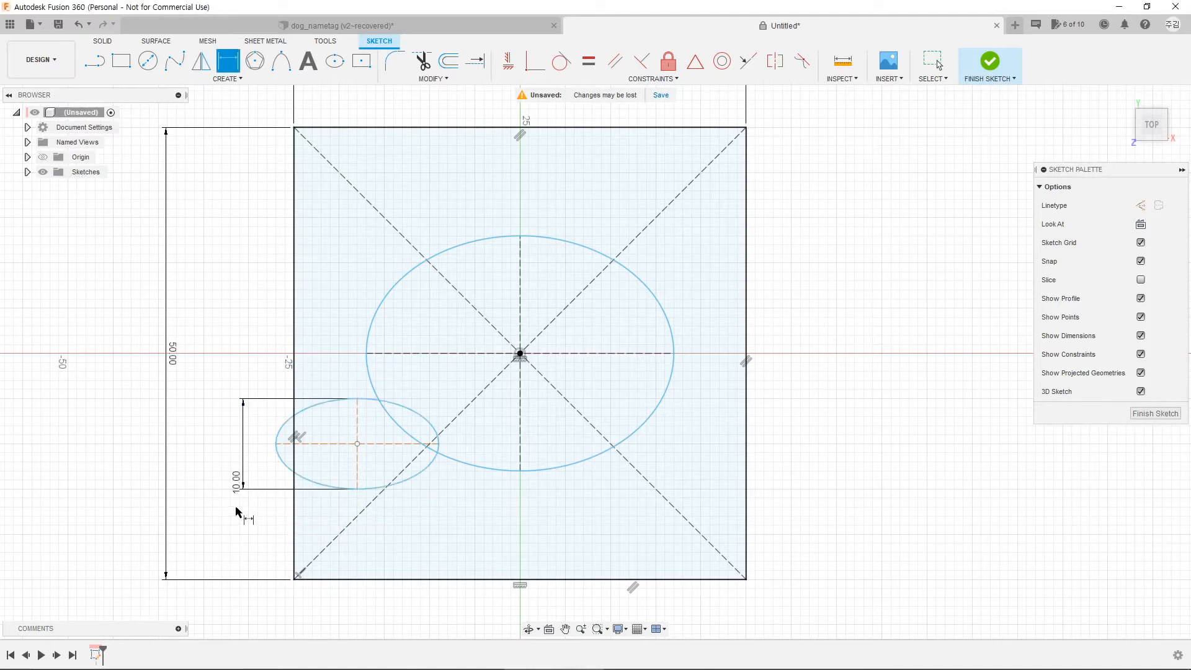
{"action": "double_click", "coordinate": [236, 487]}
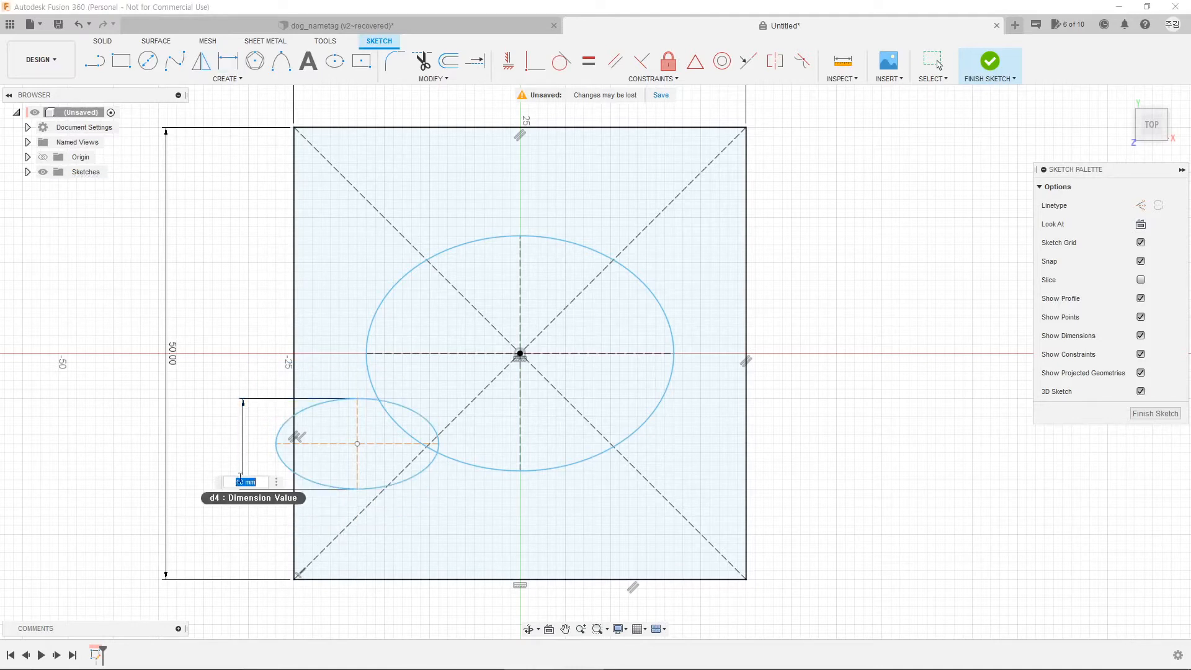
{"action": "key", "text": "Return"}
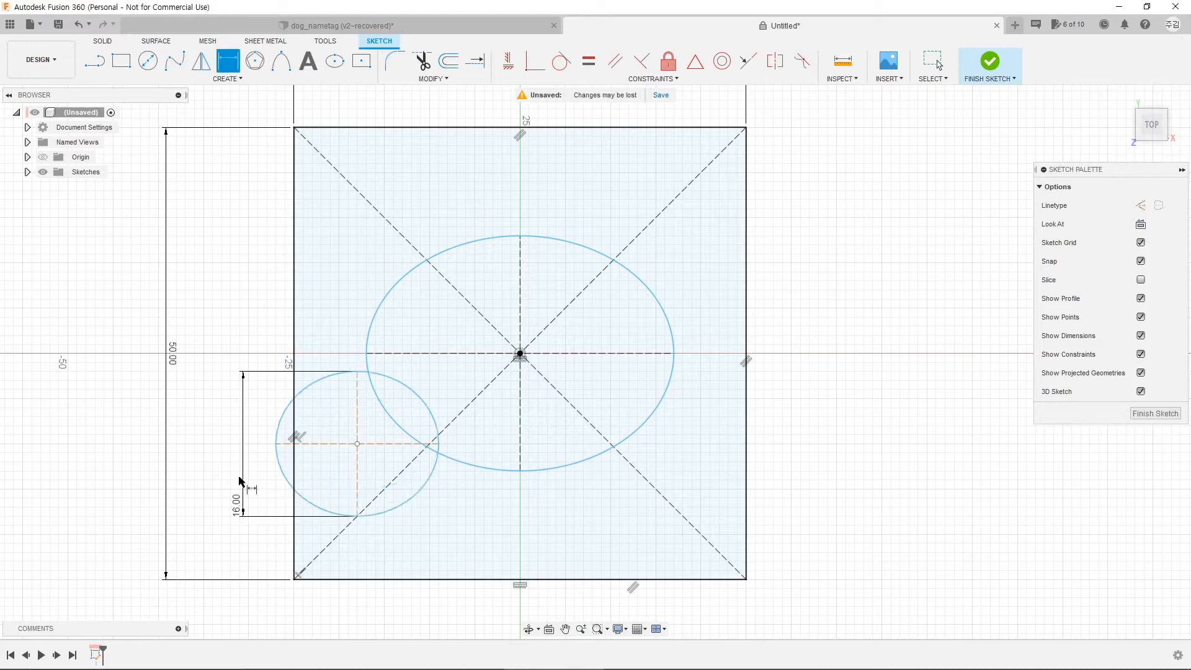
{"action": "right_click", "coordinate": [325, 381]}
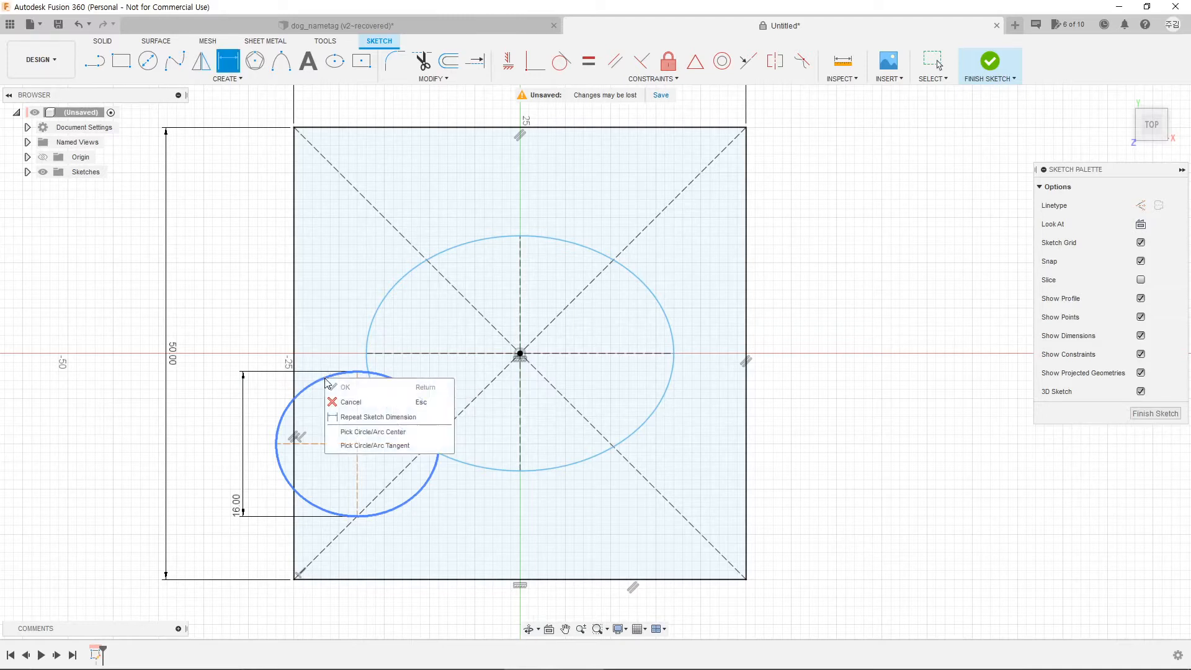
{"action": "key", "text": "Escape"}
{"action": "key", "text": "Escape"}
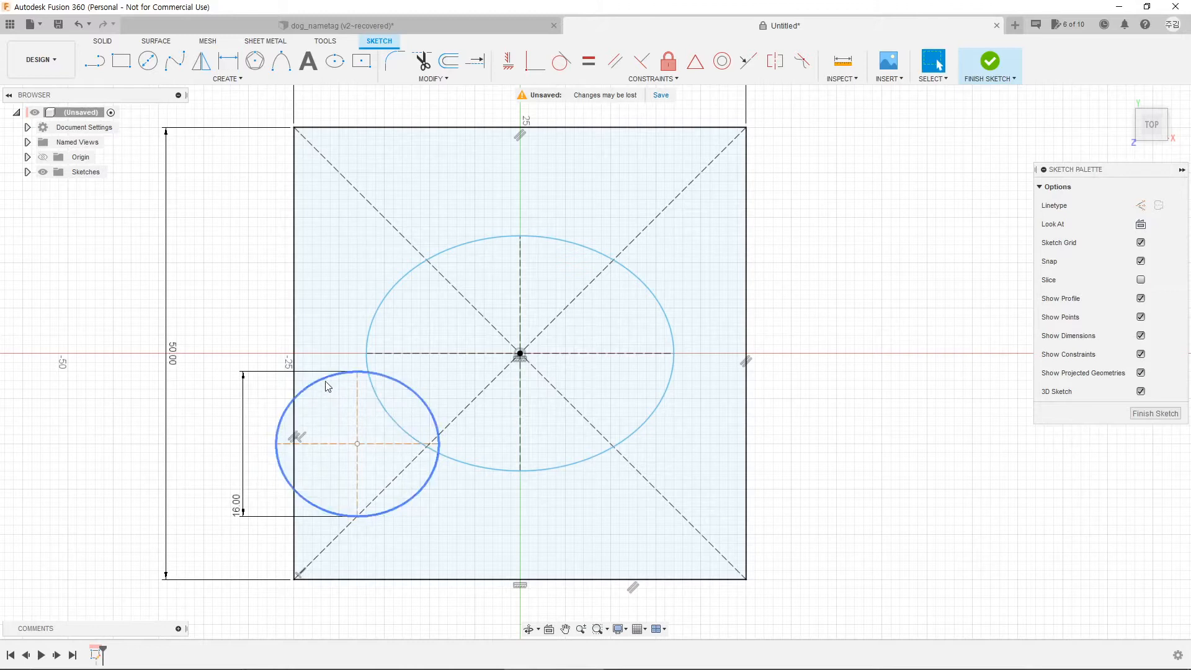
Step: Use Move/Copy to offset the small ellipse X 2 mm, Y -2 mm and rotate it 10°
{"action": "left_click", "coordinate": [327, 382]}
{"action": "right_click", "coordinate": [325, 381]}
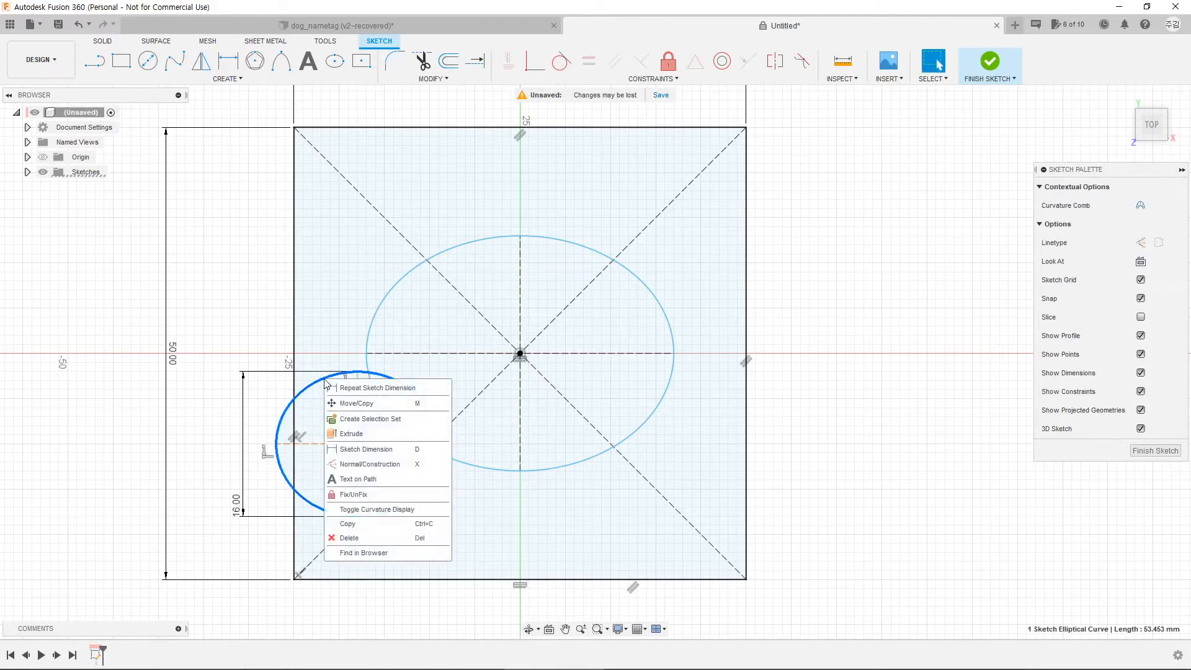
{"action": "left_click", "coordinate": [347, 405]}
{"action": "mouse_move", "coordinate": [357, 407]}
{"action": "left_mouse_down"}
{"action": "mouse_move", "coordinate": [358, 436]}
{"action": "mouse_move", "coordinate": [358, 407]}
{"action": "left_mouse_up"}
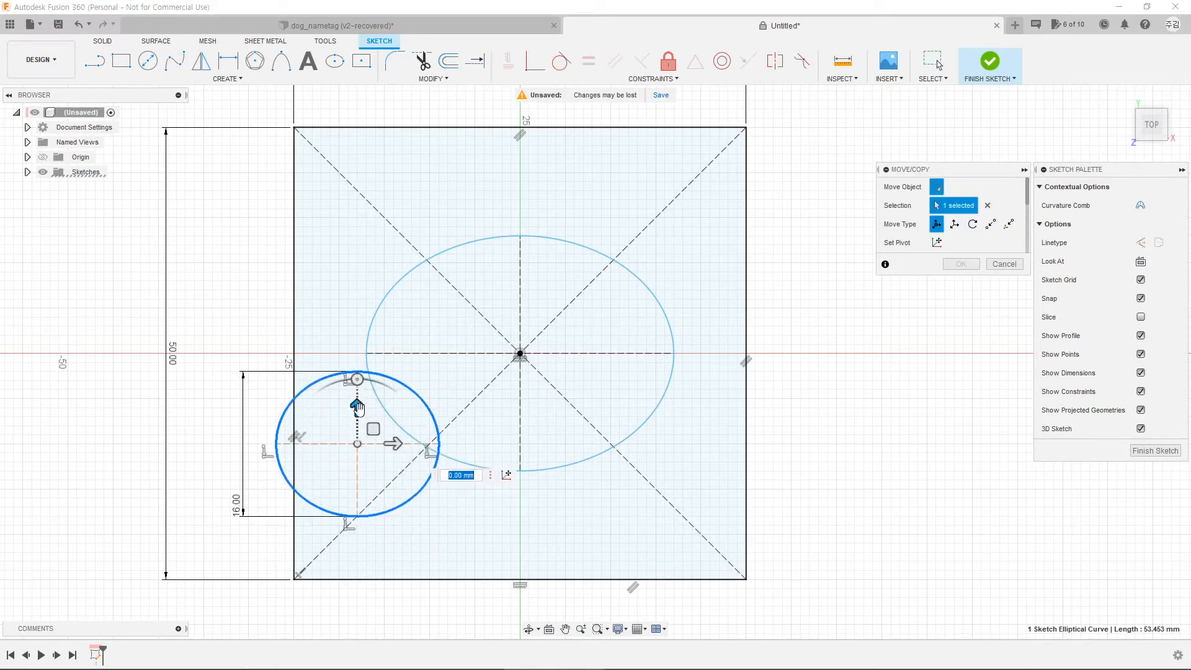
{"action": "left_click_drag", "start_coordinate": [393, 443], "coordinate": [411, 444]}
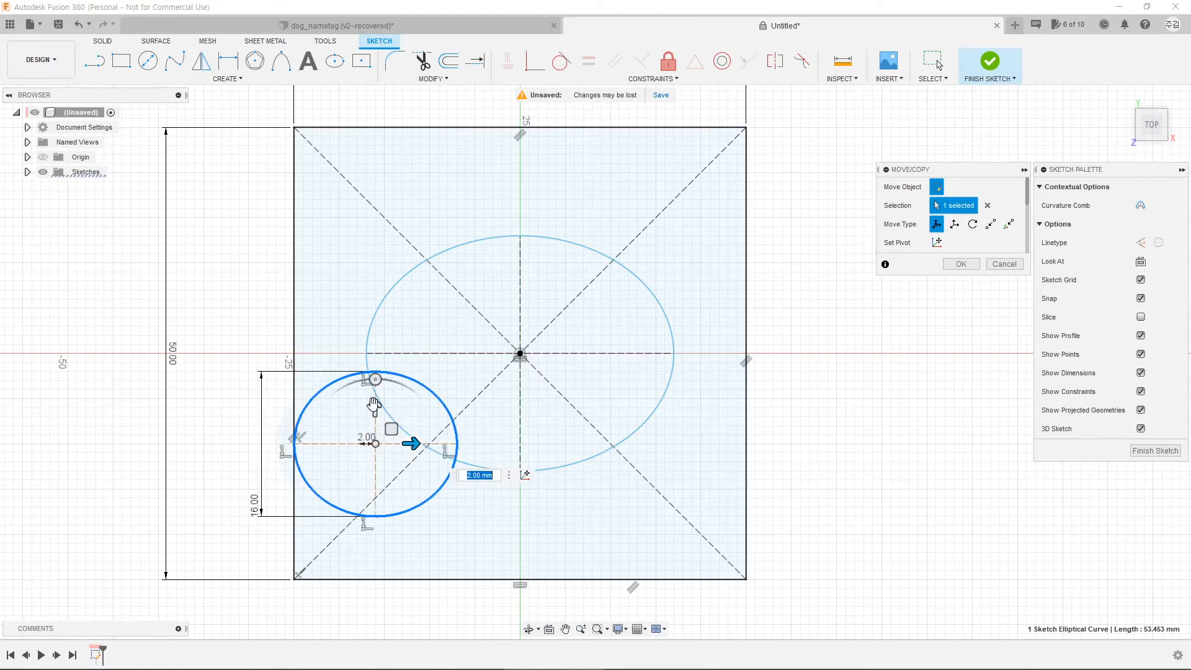
{"action": "left_click_drag", "start_coordinate": [373, 405], "coordinate": [375, 417]}
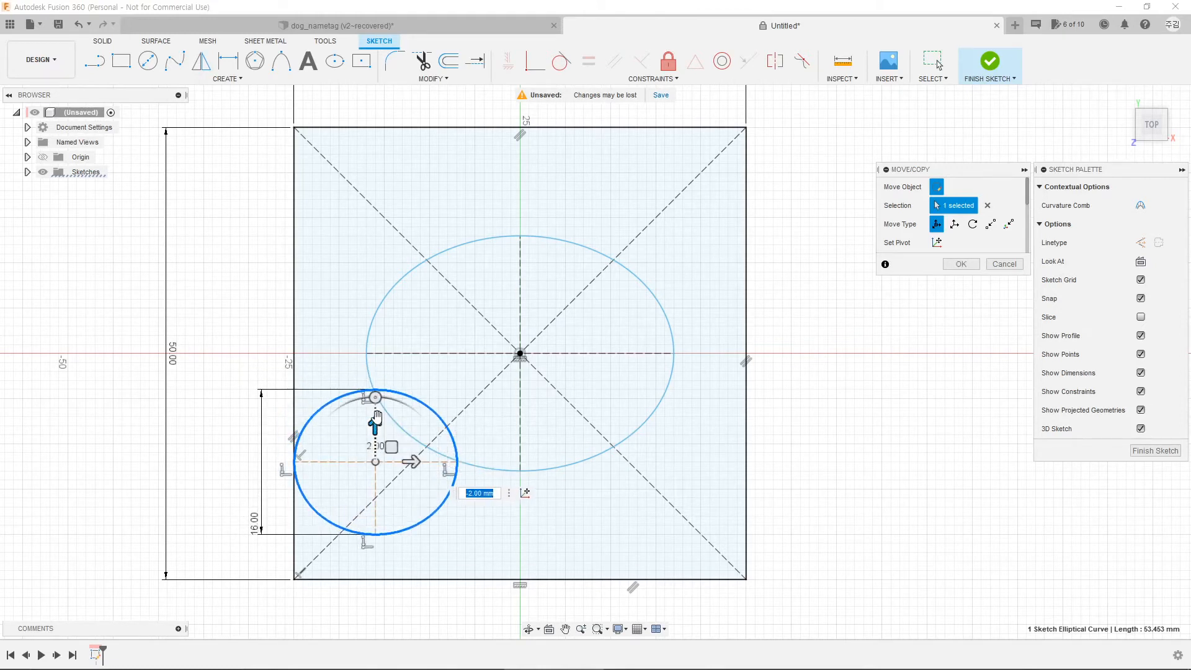
{"action": "mouse_move", "coordinate": [376, 397]}
{"action": "left_mouse_down"}
{"action": "mouse_move", "coordinate": [346, 392]}
{"action": "mouse_move", "coordinate": [321, 417]}
{"action": "mouse_move", "coordinate": [394, 399]}
{"action": "mouse_move", "coordinate": [322, 425]}
{"action": "mouse_move", "coordinate": [409, 406]}
{"action": "mouse_move", "coordinate": [328, 411]}
{"action": "mouse_move", "coordinate": [364, 407]}
{"action": "left_mouse_up"}
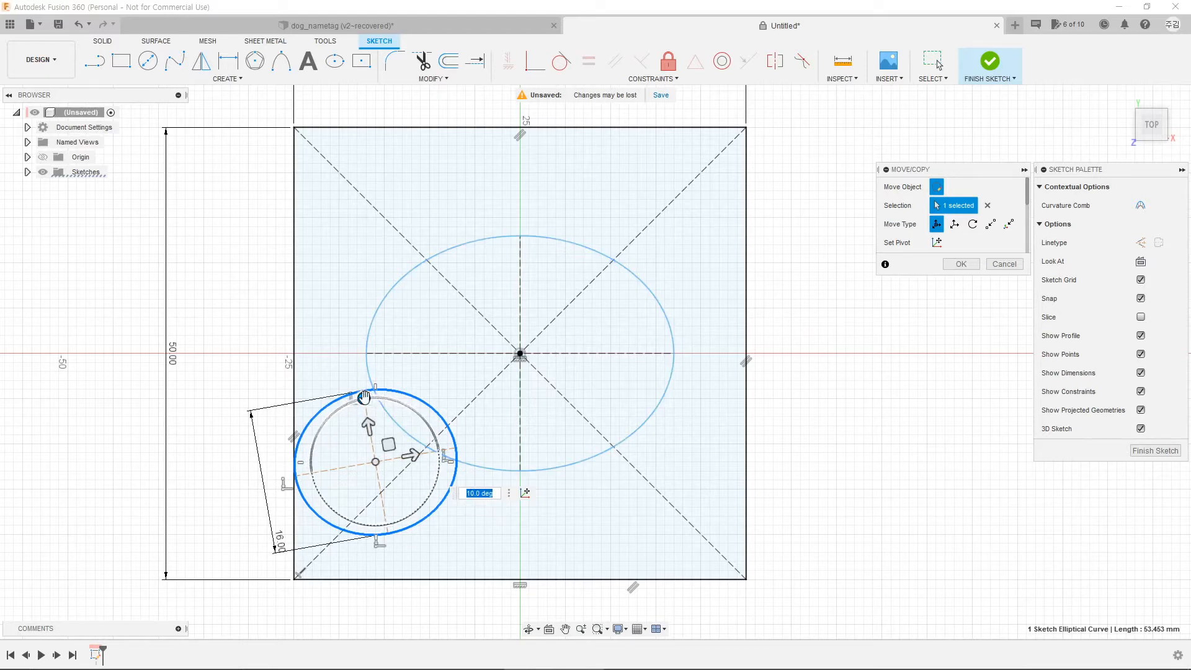
{"action": "left_click_drag", "start_coordinate": [349, 403], "coordinate": [349, 402]}
{"action": "key", "text": "Return"}
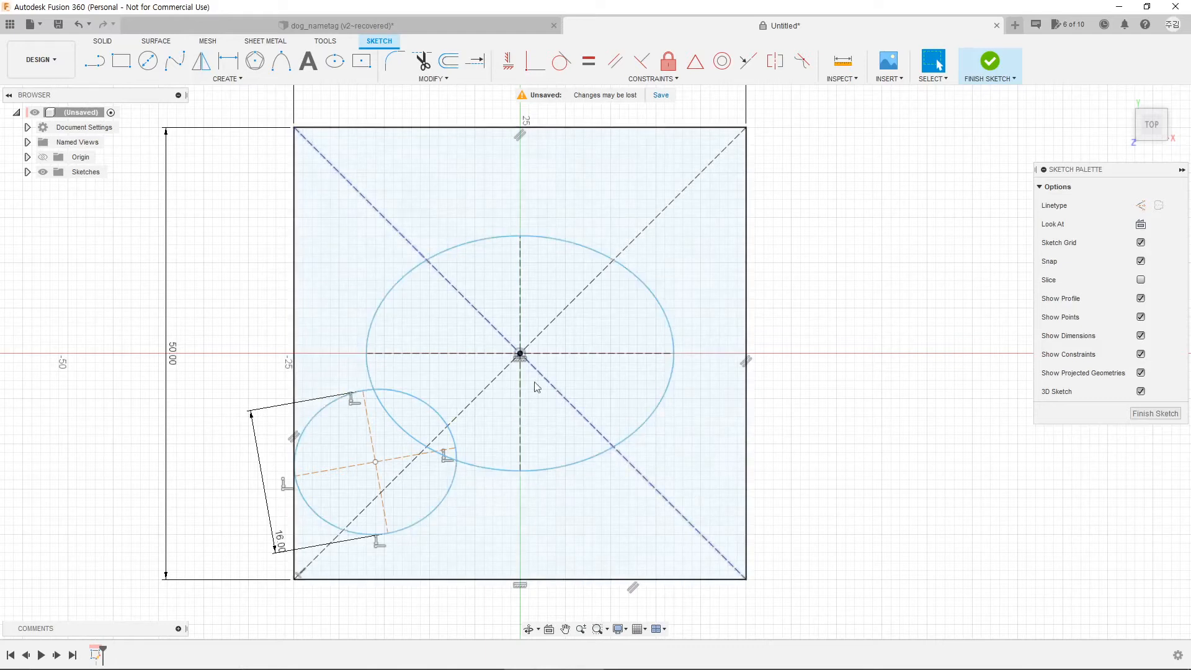
Step: Draw a vertical centre line along the Y axis, extending below the square
{"action": "key", "text": "l"}
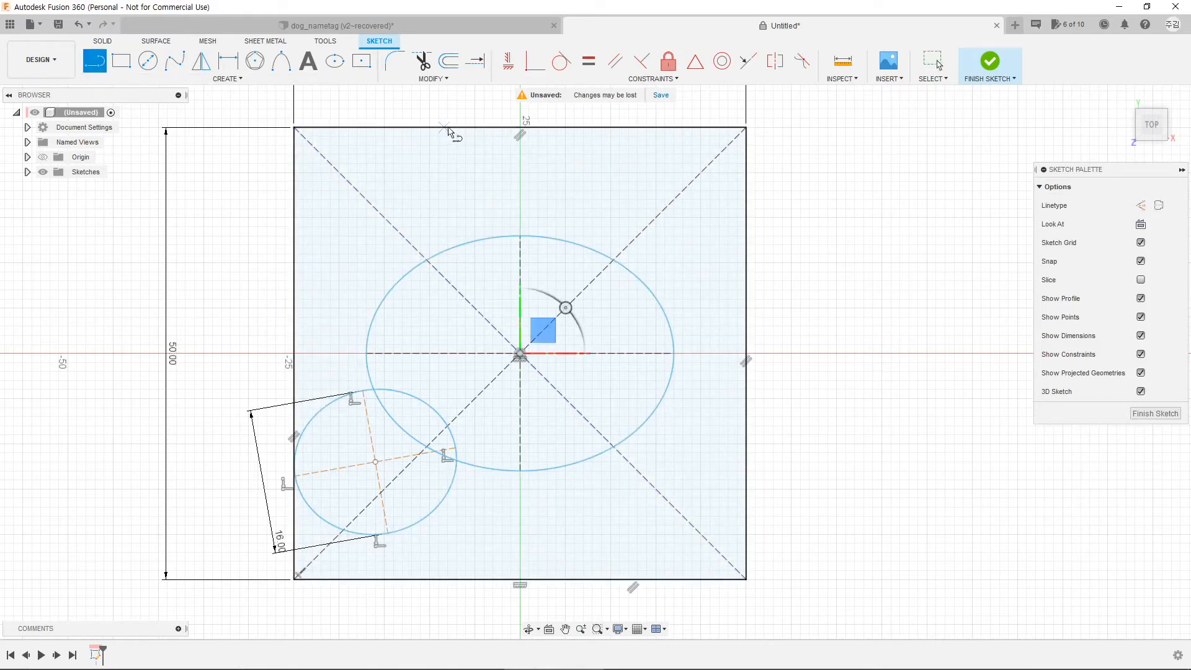
{"action": "left_click", "coordinate": [520, 108]}
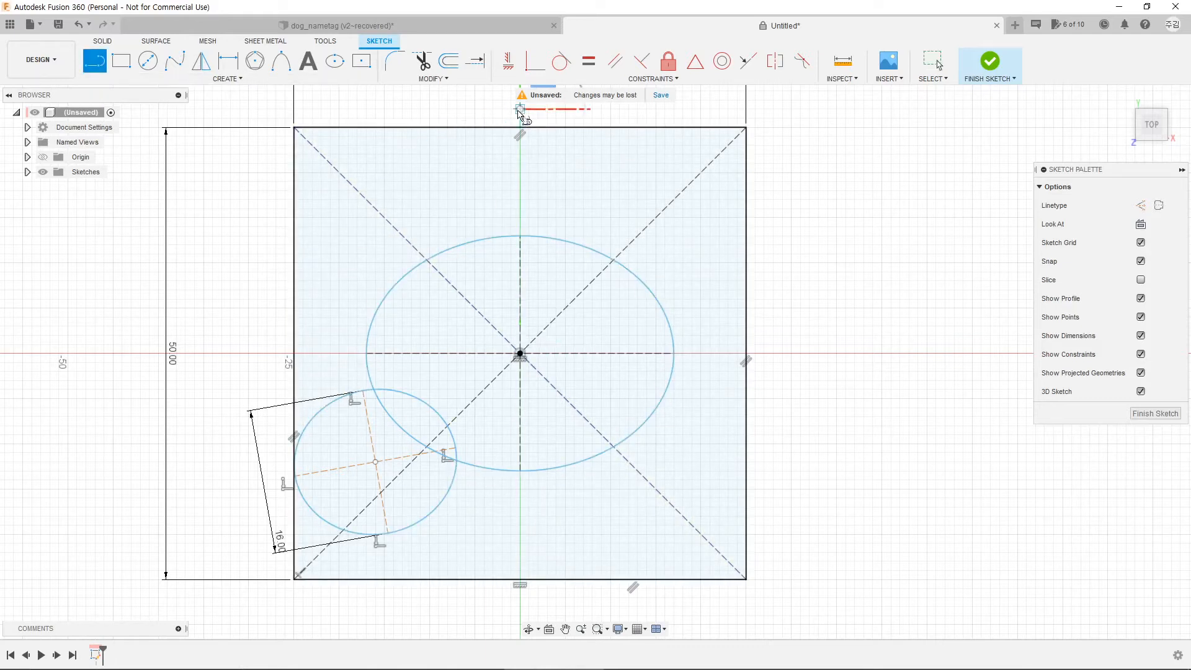
{"action": "left_click", "coordinate": [521, 607]}
{"action": "key", "text": "Escape"}
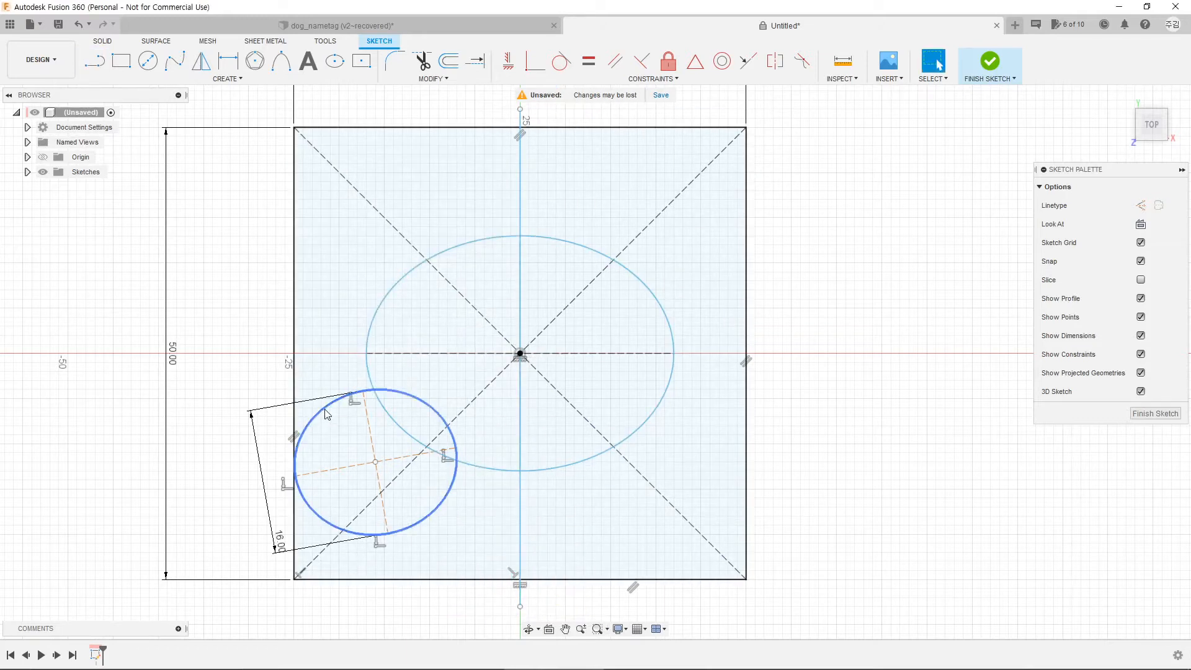
Step: Mirror the small tilted ellipse across the centre line into the lower right
{"action": "left_click", "coordinate": [208, 69]}
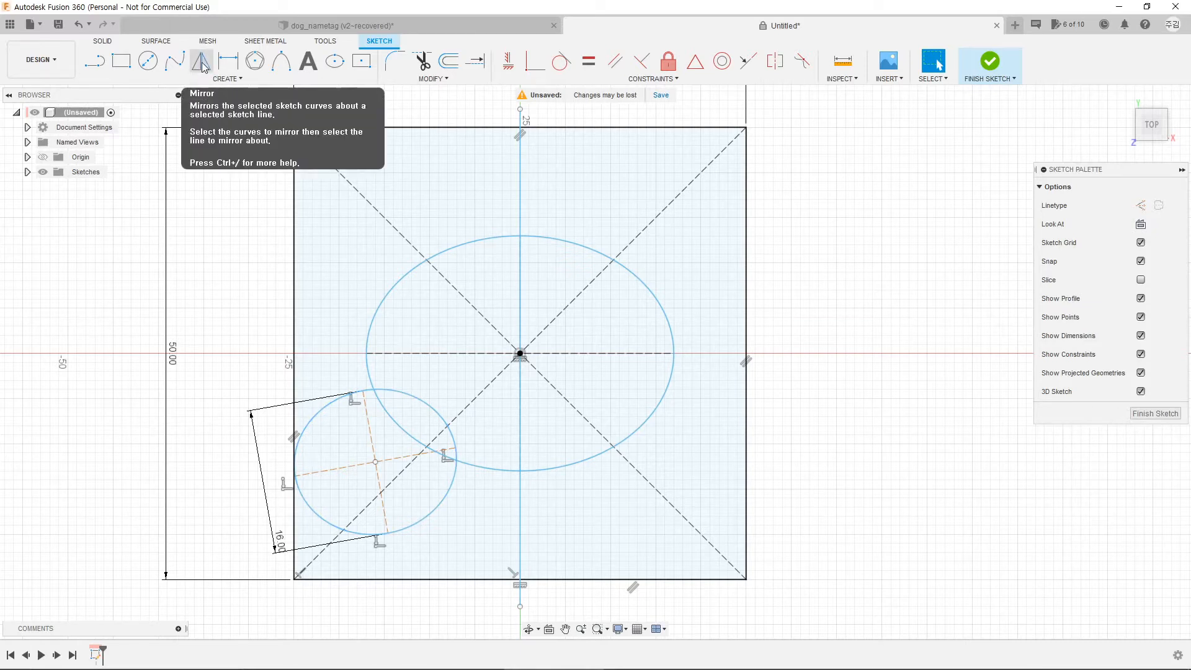
{"action": "left_click", "coordinate": [203, 66]}
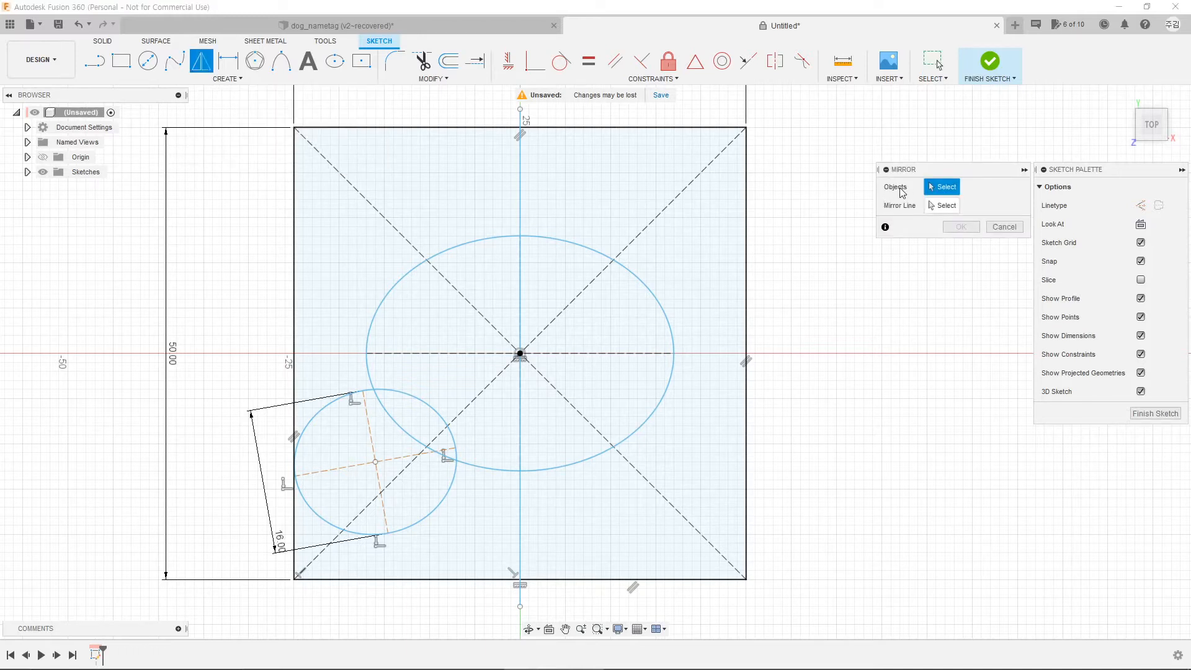
{"action": "left_click", "coordinate": [338, 407]}
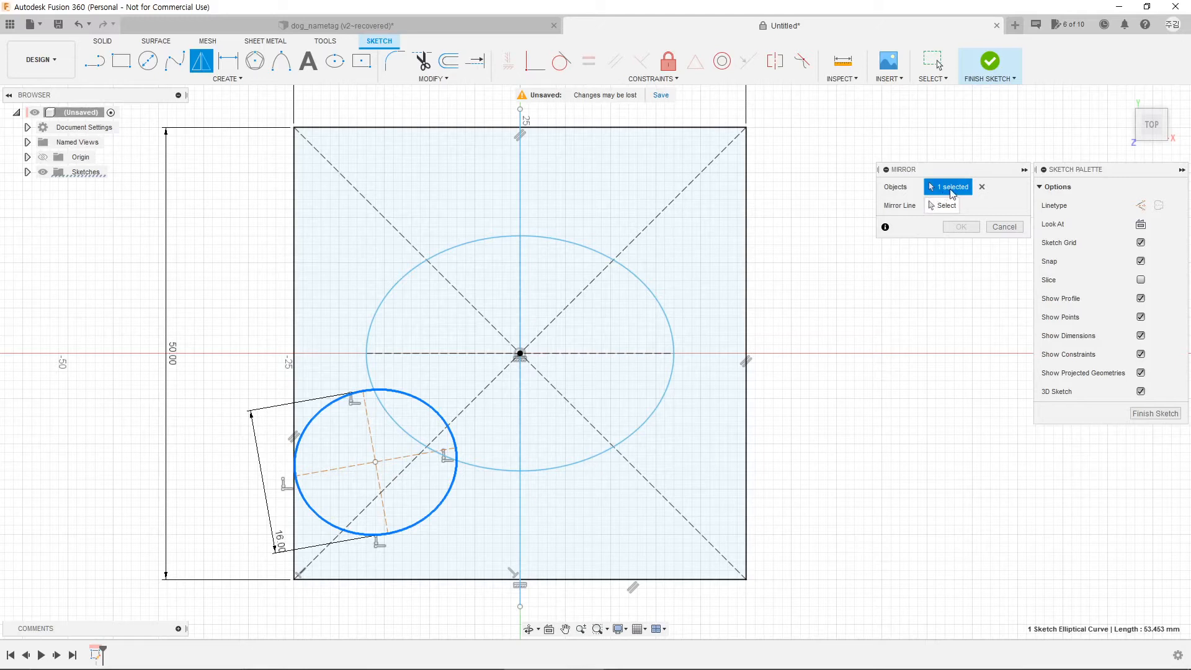
{"action": "left_click", "coordinate": [942, 208]}
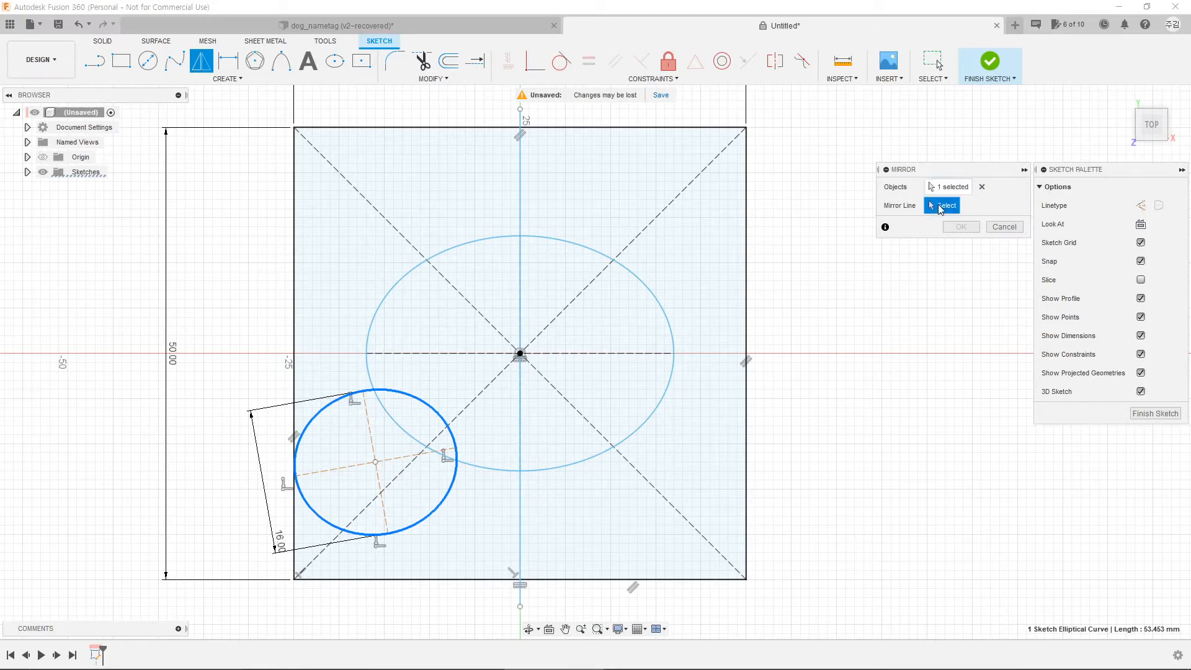
{"action": "left_click", "coordinate": [523, 211]}
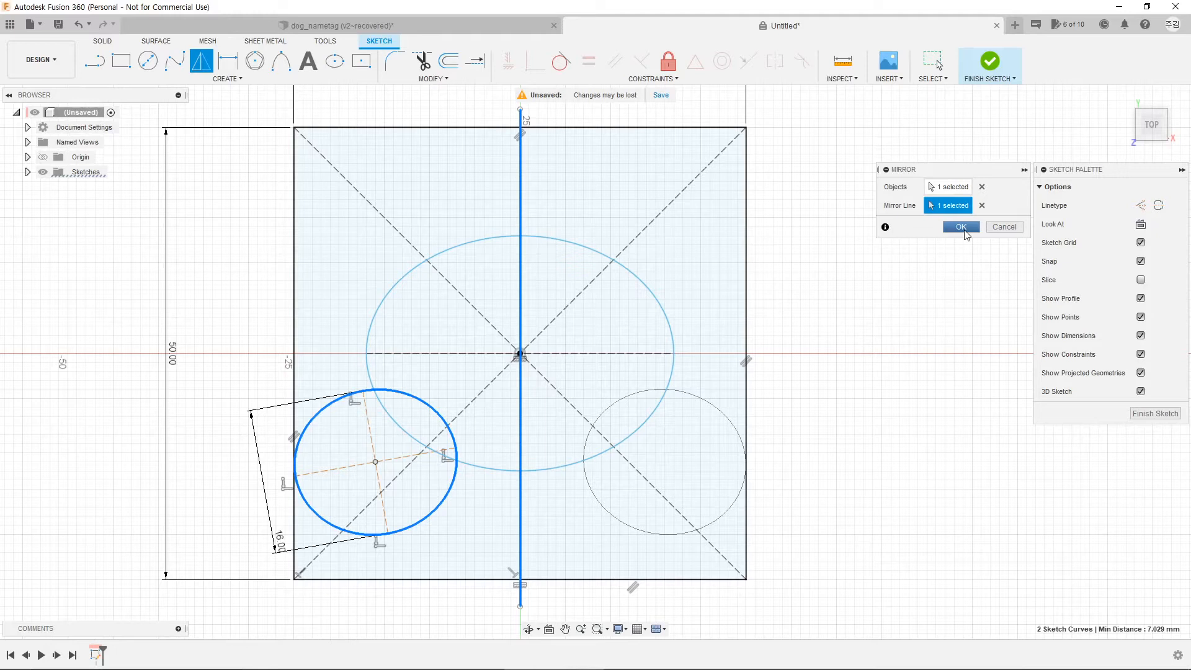
{"action": "left_click", "coordinate": [963, 228]}
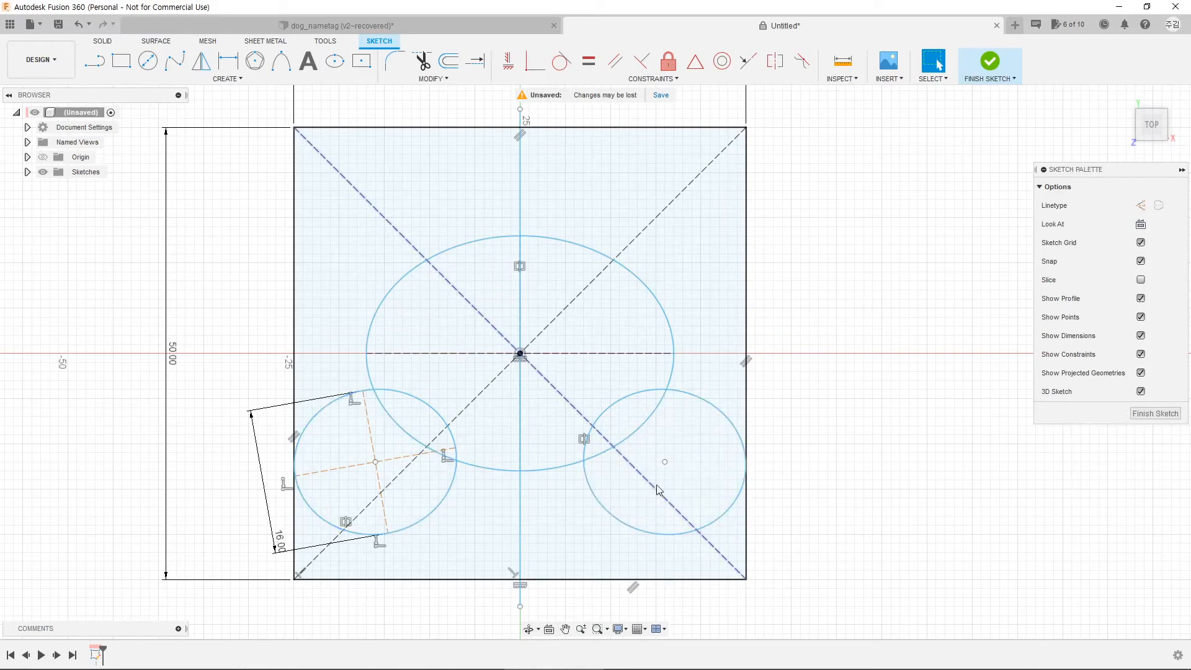
{"action": "left_click", "coordinate": [298, 25]}
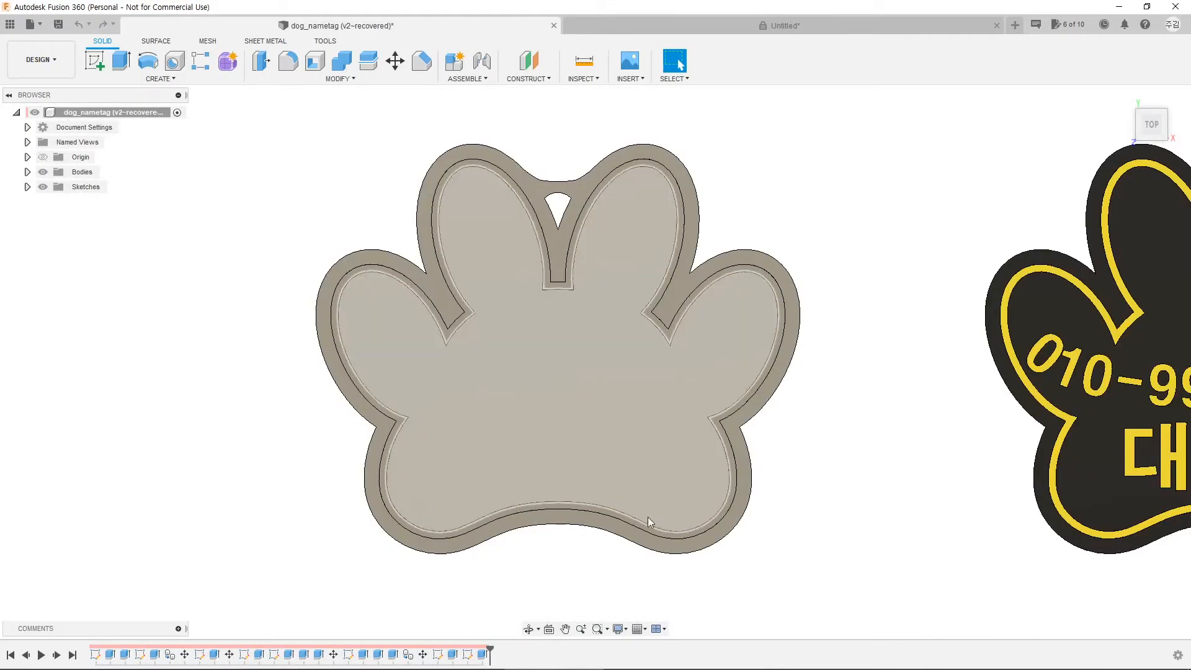
{"action": "left_click", "coordinate": [631, 26]}
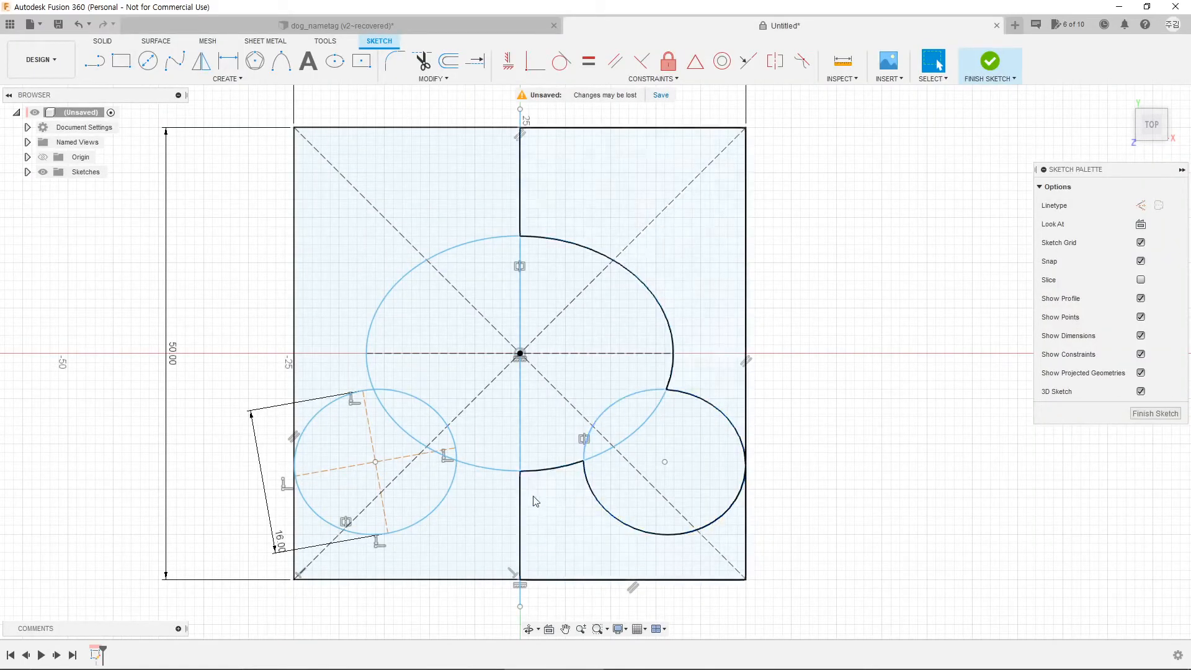
Step: Draw a trial conic curve left of the square, then delete the stray arc
{"action": "left_click", "coordinate": [280, 65]}
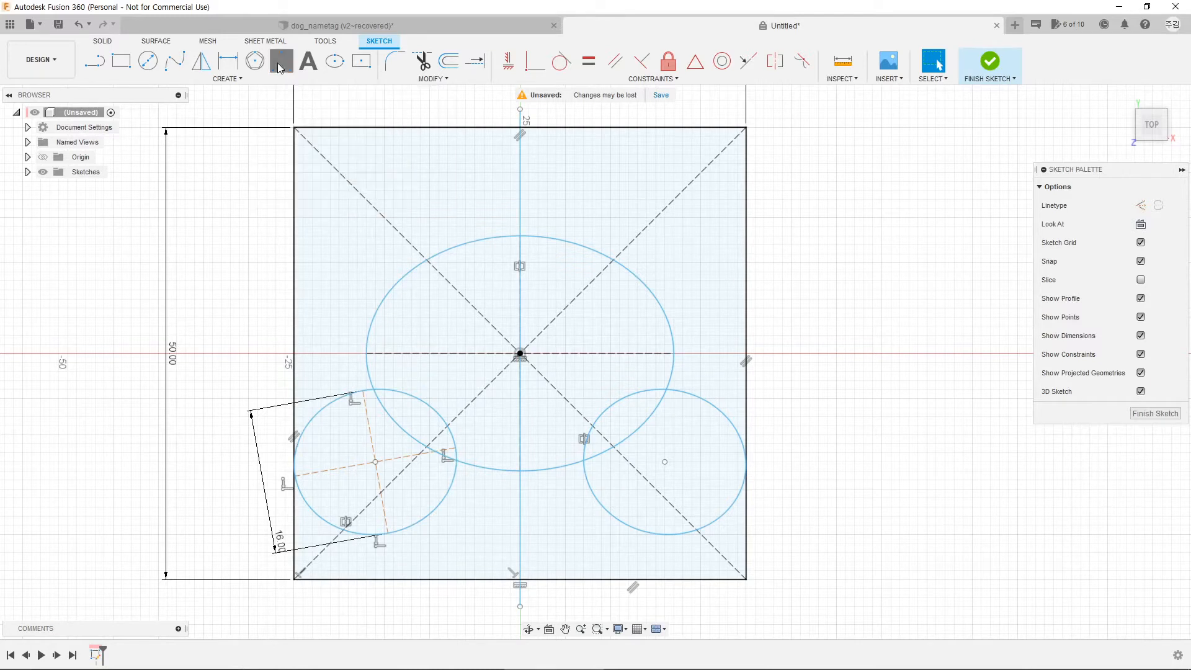
{"action": "left_click", "coordinate": [59, 271]}
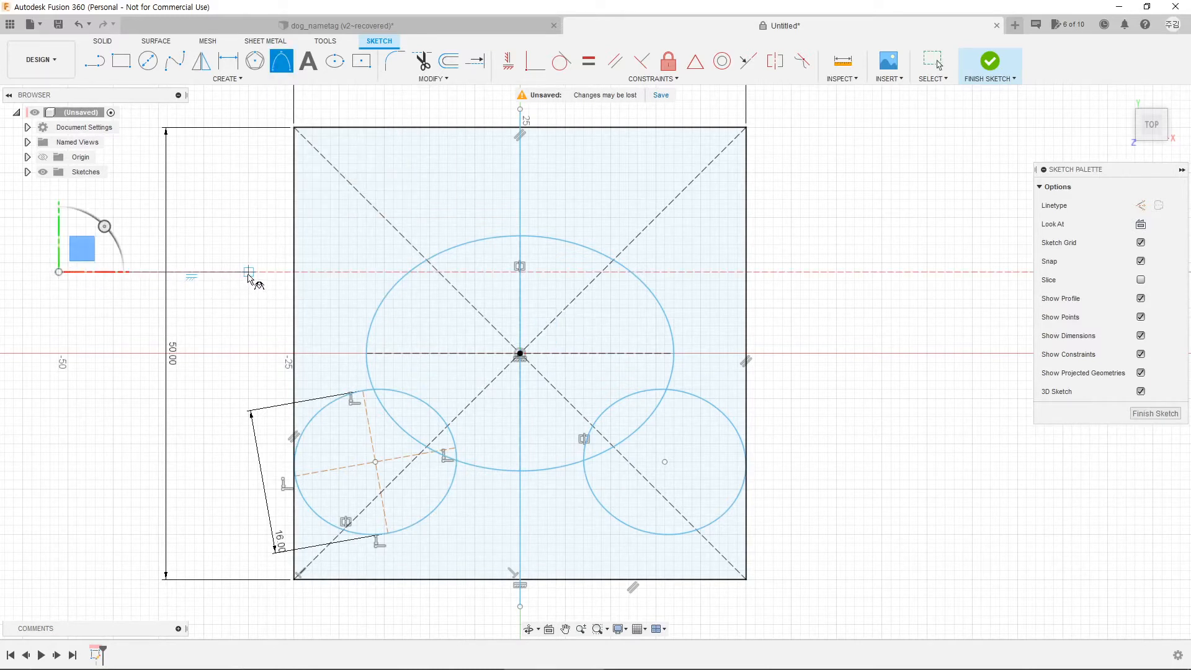
{"action": "left_click", "coordinate": [248, 271]}
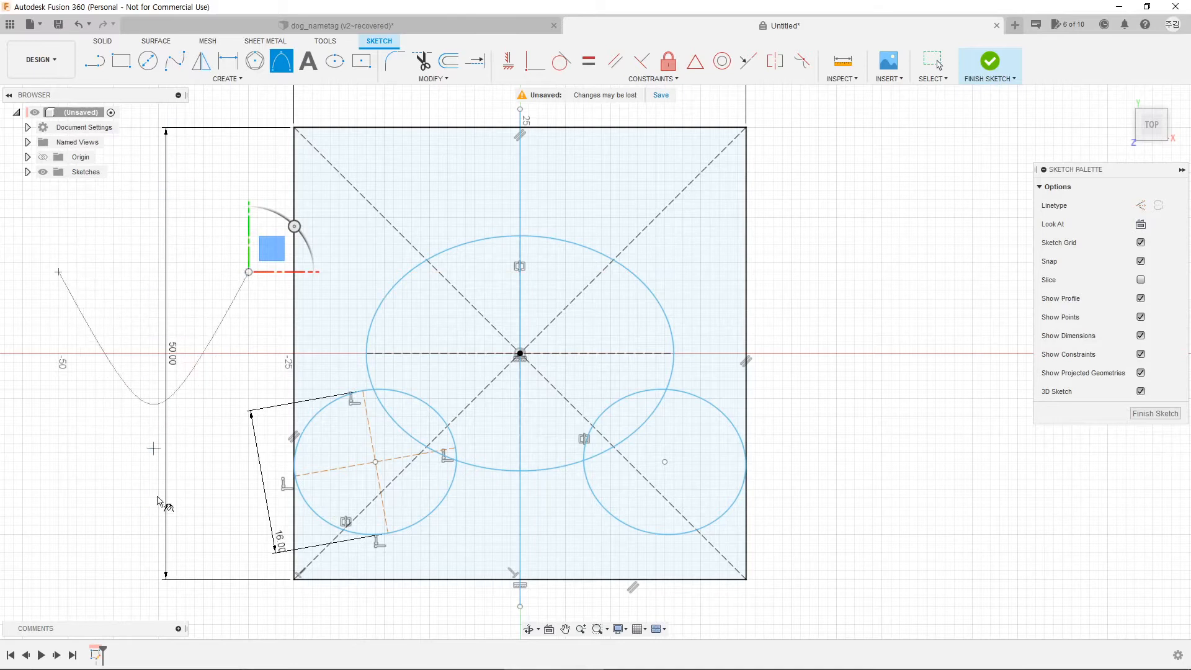
{"action": "left_click", "coordinate": [158, 145]}
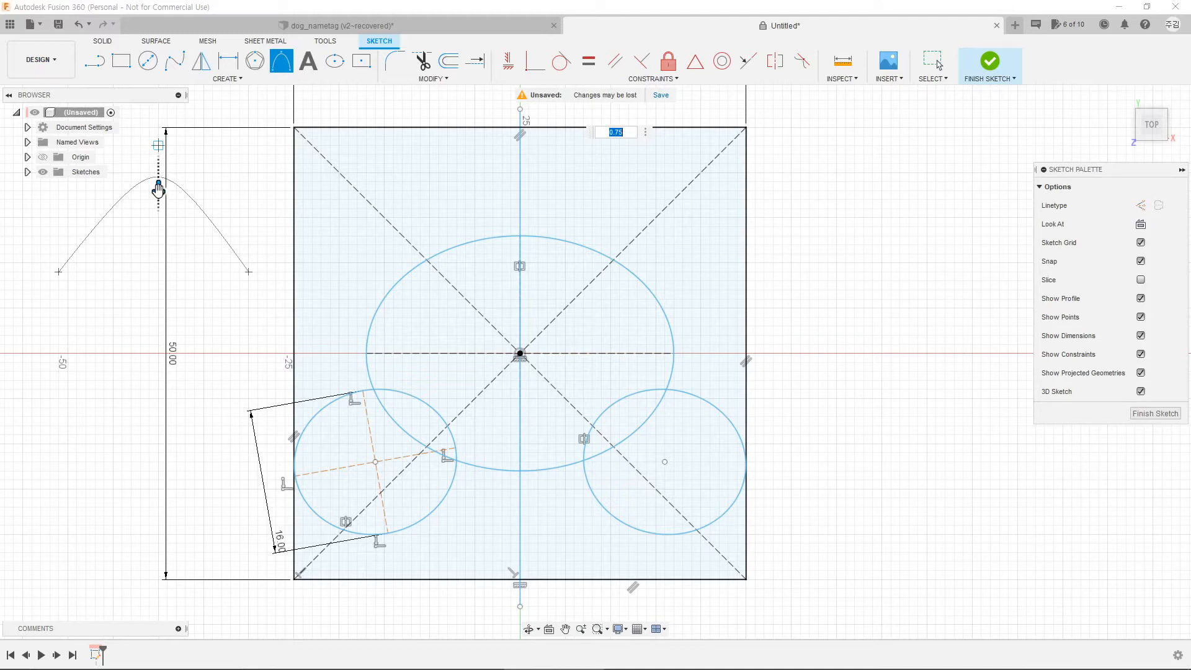
{"action": "left_click", "coordinate": [169, 224]}
{"action": "key", "text": "Escape"}
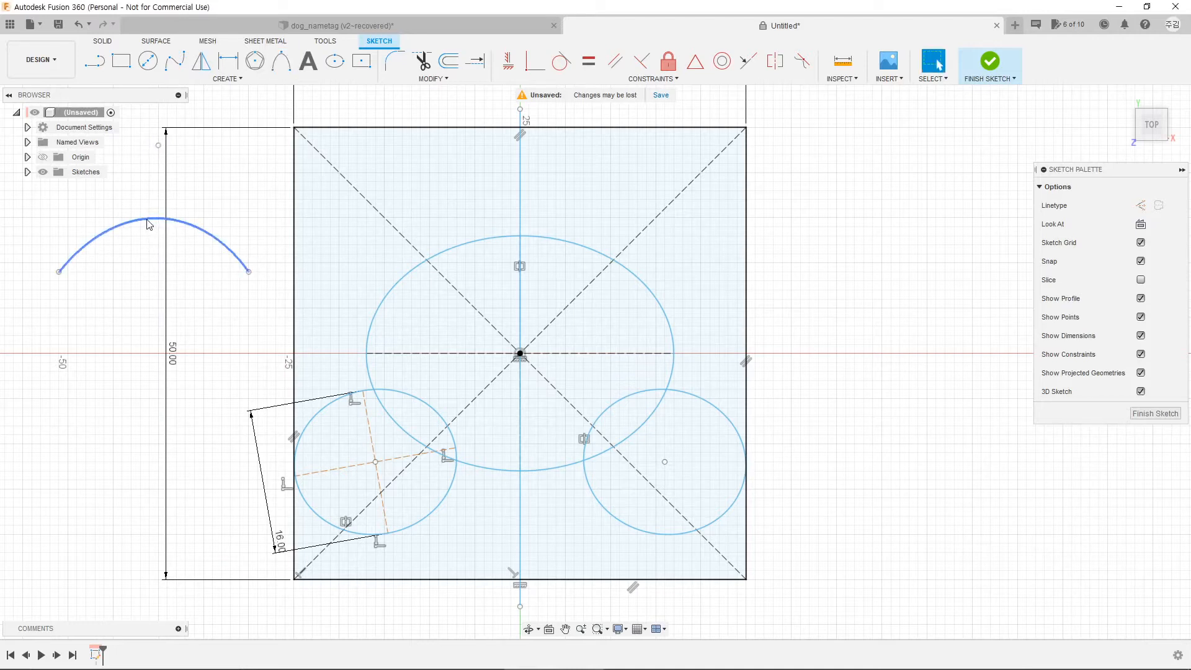
{"action": "left_click", "coordinate": [149, 225]}
{"action": "key", "text": "Delete"}
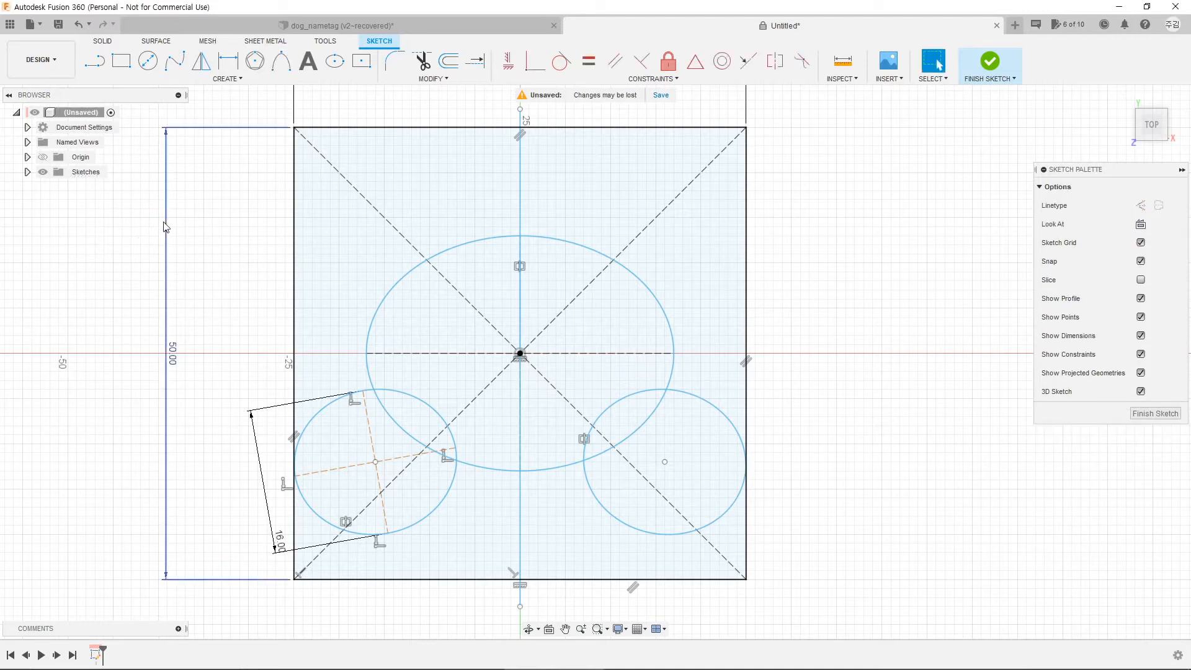
Step: Bridge the two small ellipses' bottoms with a flattened conic curve peaking on the centre axis
{"action": "left_click", "coordinate": [280, 63]}
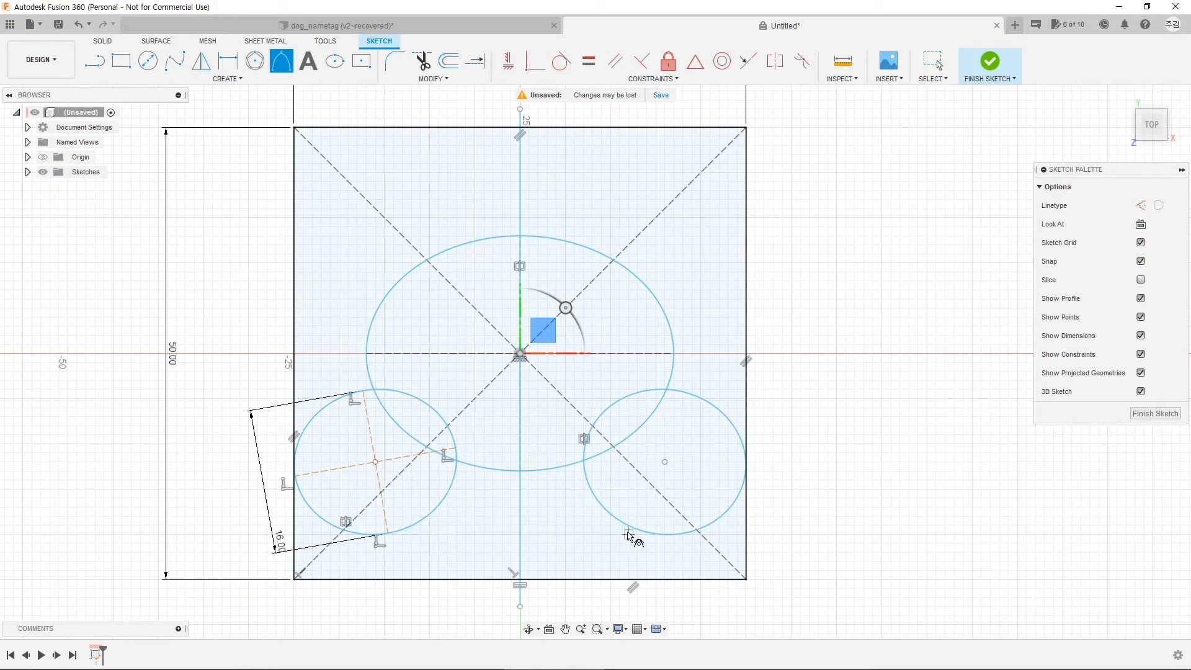
{"action": "left_click", "coordinate": [419, 521]}
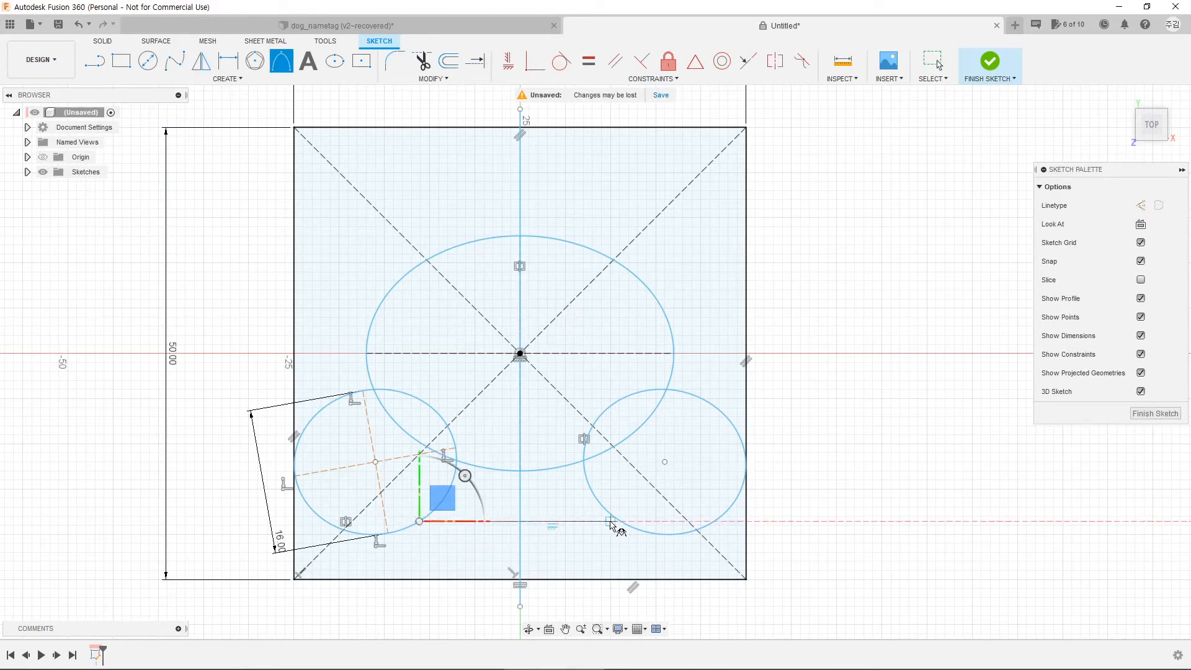
{"action": "scroll", "coordinate": [612, 523], "scroll_direction": "up", "scroll_amount": 5}
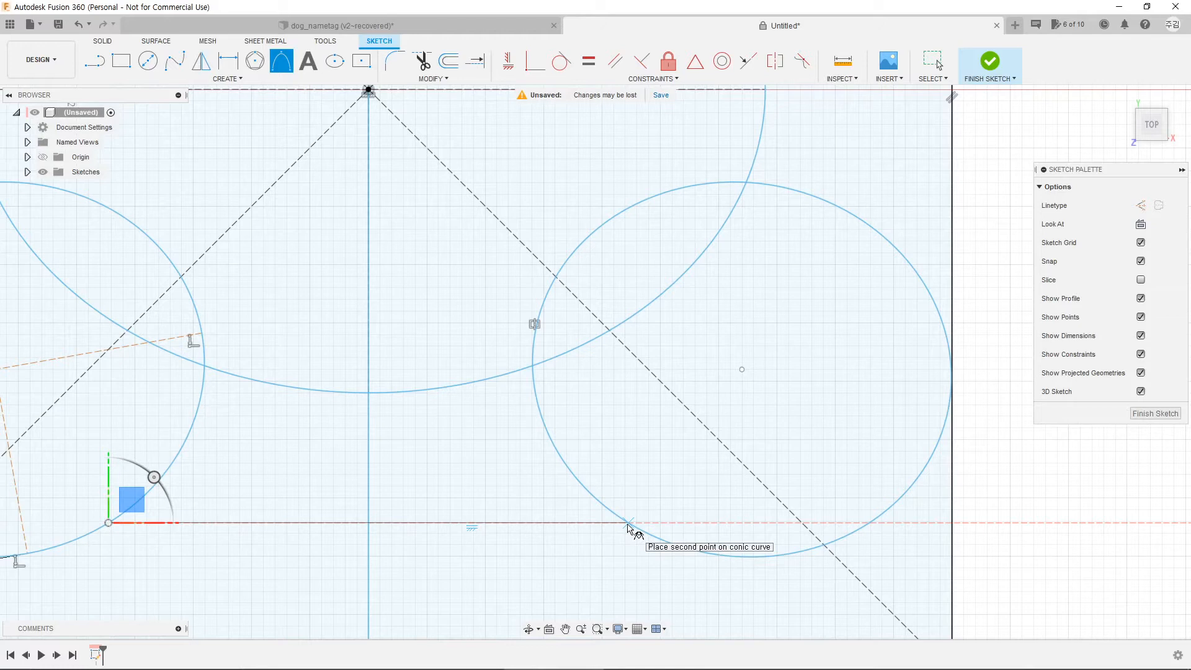
{"action": "left_click", "coordinate": [628, 523]}
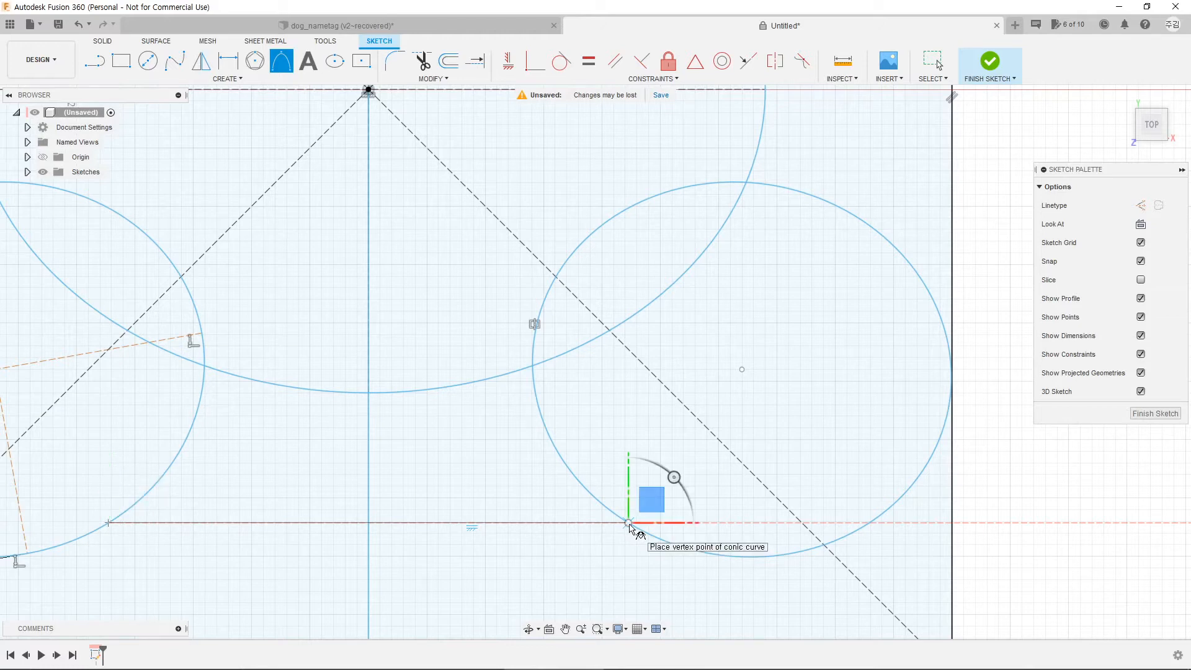
{"action": "scroll", "coordinate": [630, 528], "scroll_direction": "down", "scroll_amount": 3}
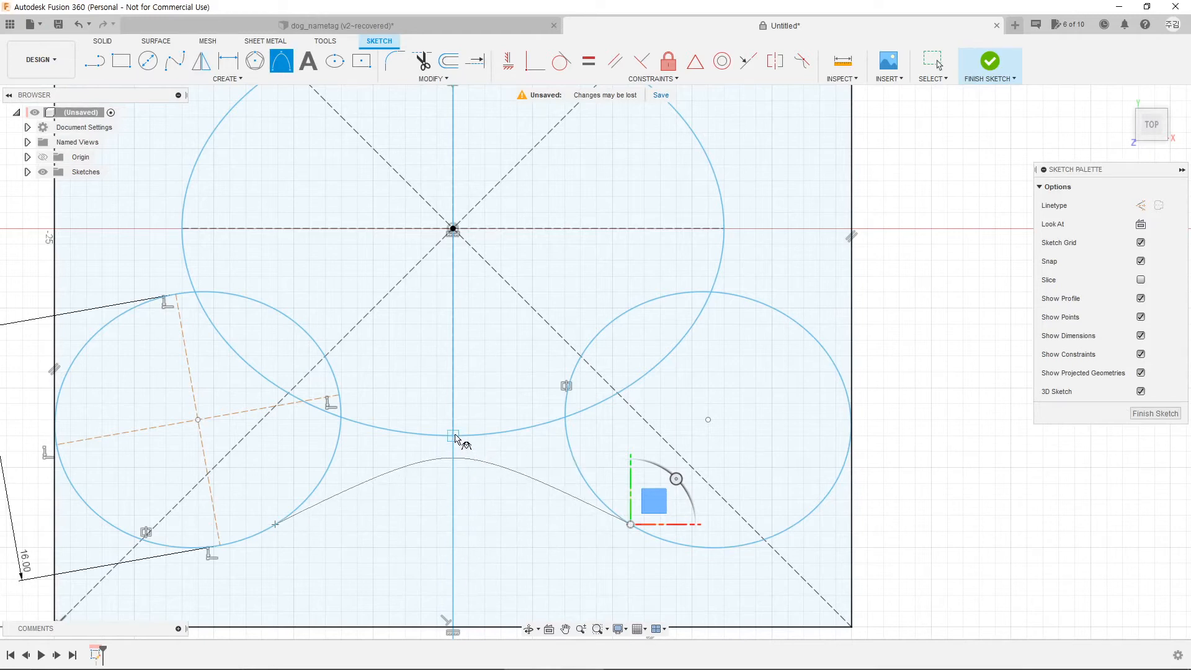
{"action": "left_click", "coordinate": [456, 438]}
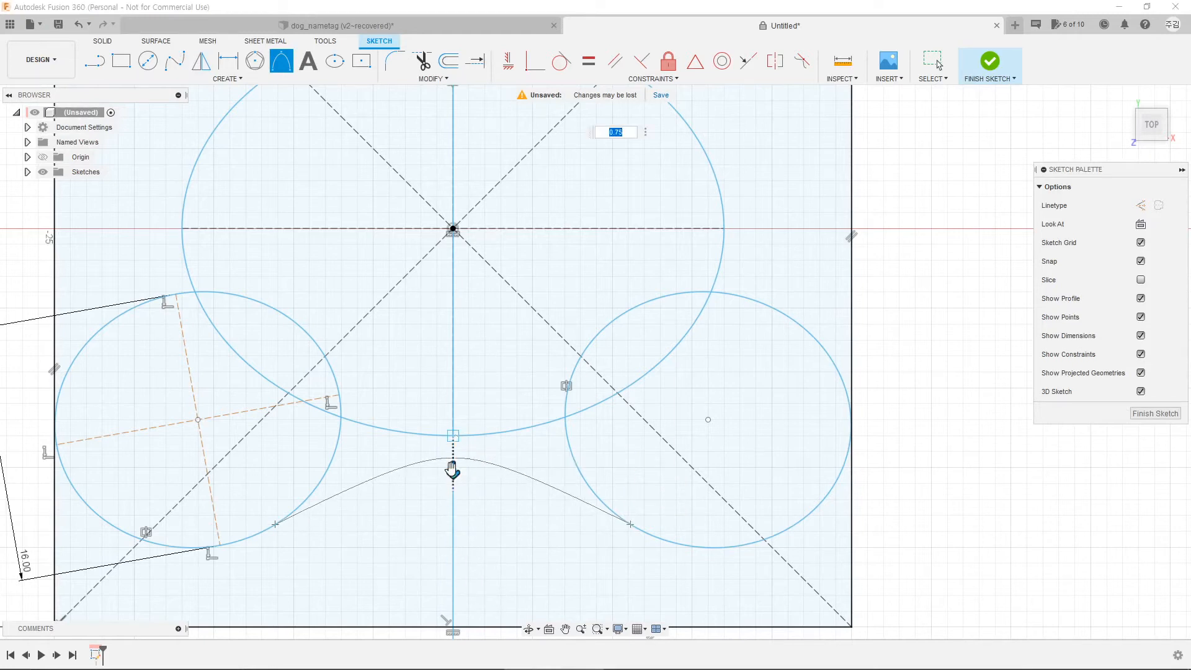
{"action": "mouse_move", "coordinate": [452, 469]}
{"action": "left_mouse_down"}
{"action": "mouse_move", "coordinate": [455, 503]}
{"action": "mouse_move", "coordinate": [456, 492]}
{"action": "left_mouse_up"}
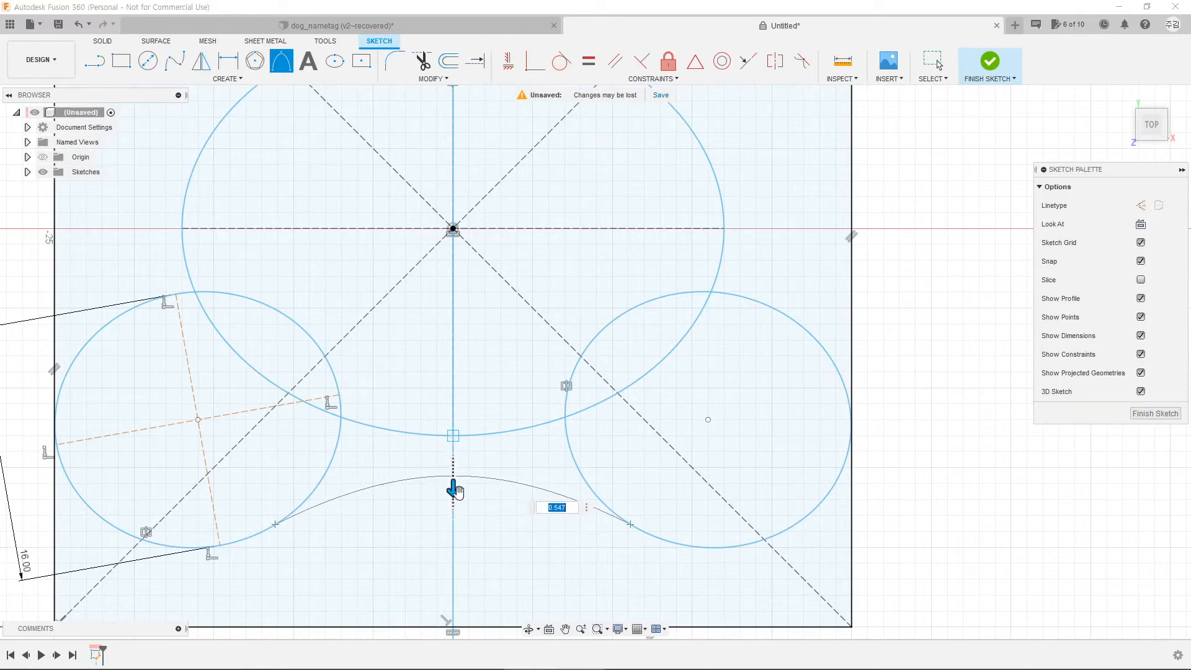
{"action": "key", "text": "Return"}
{"action": "scroll", "coordinate": [459, 490], "scroll_direction": "down", "scroll_amount": 2}
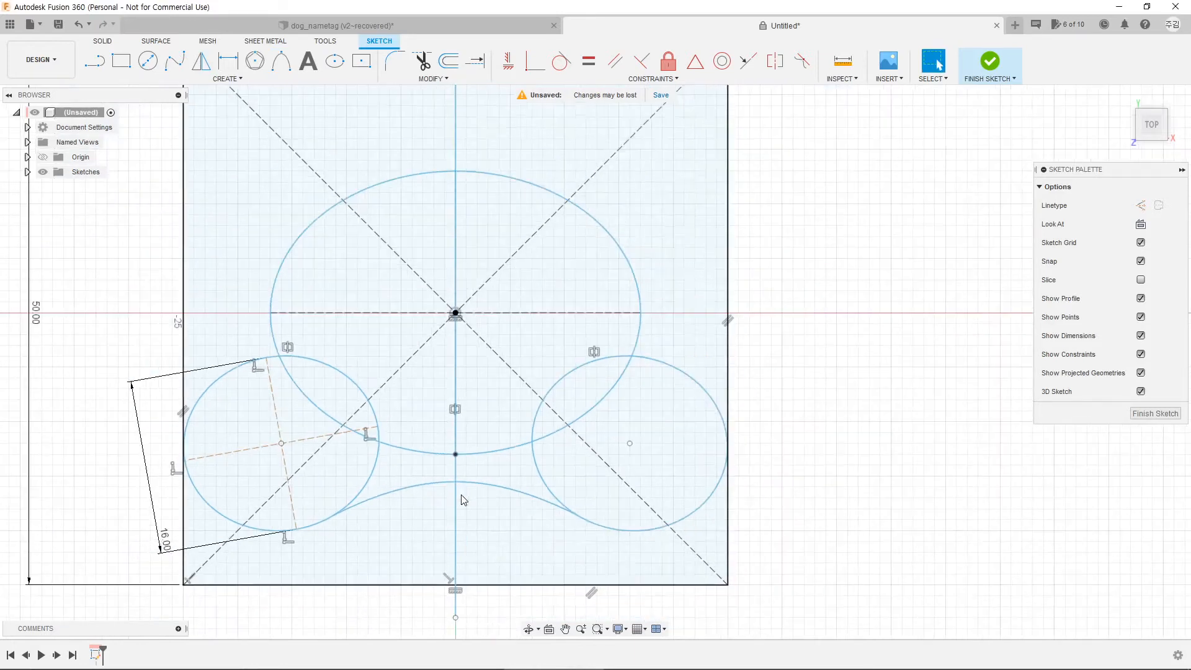
{"action": "middle_click_drag", "start_coordinate": [439, 380], "coordinate": [539, 404]}
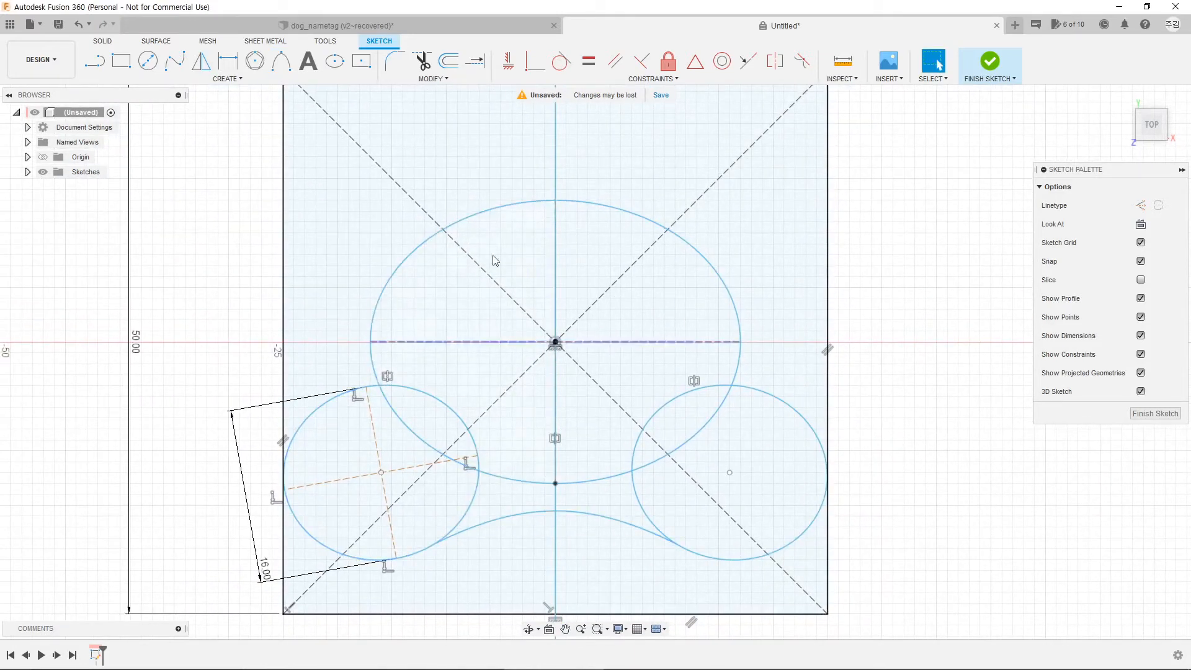
Step: Trim the overlapping ellipse and circle arcs where the pad meets the two side circles
{"action": "left_click", "coordinate": [422, 62]}
{"action": "left_click", "coordinate": [431, 394]}
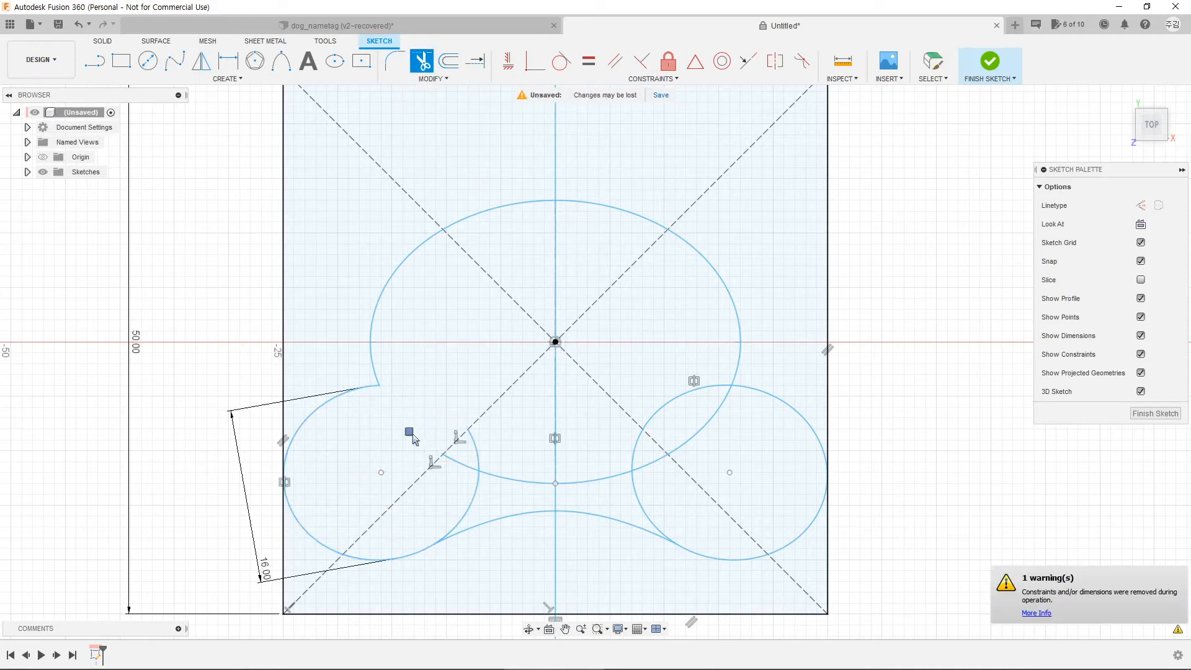
{"action": "left_click", "coordinate": [474, 480]}
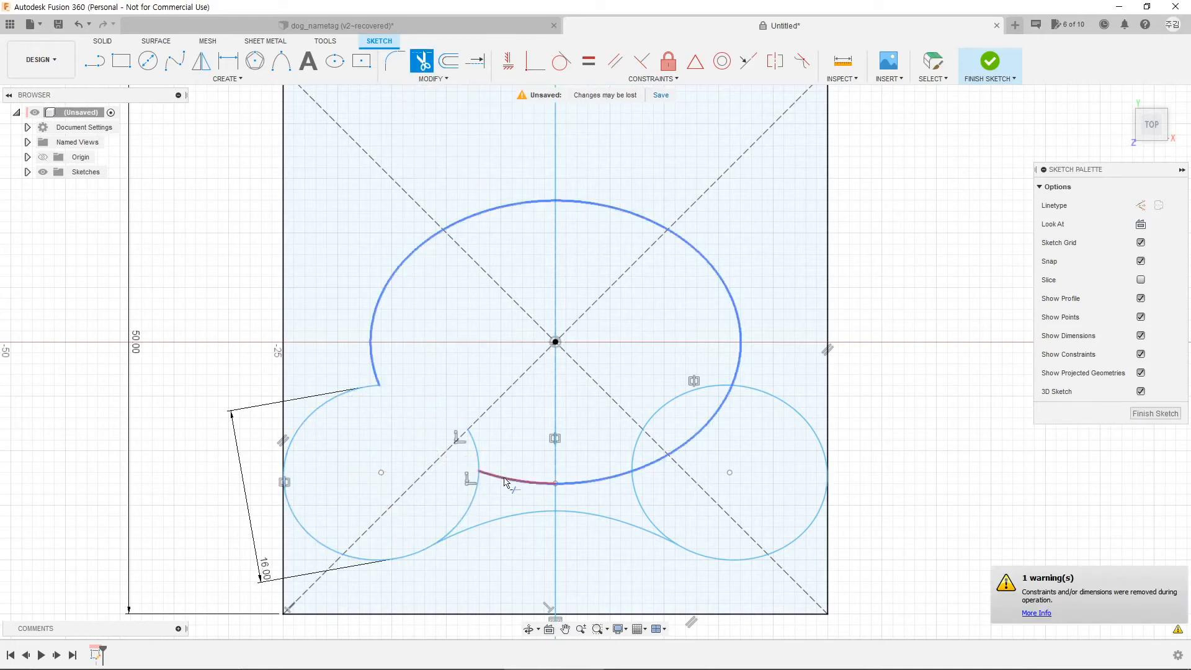
{"action": "left_click", "coordinate": [478, 471]}
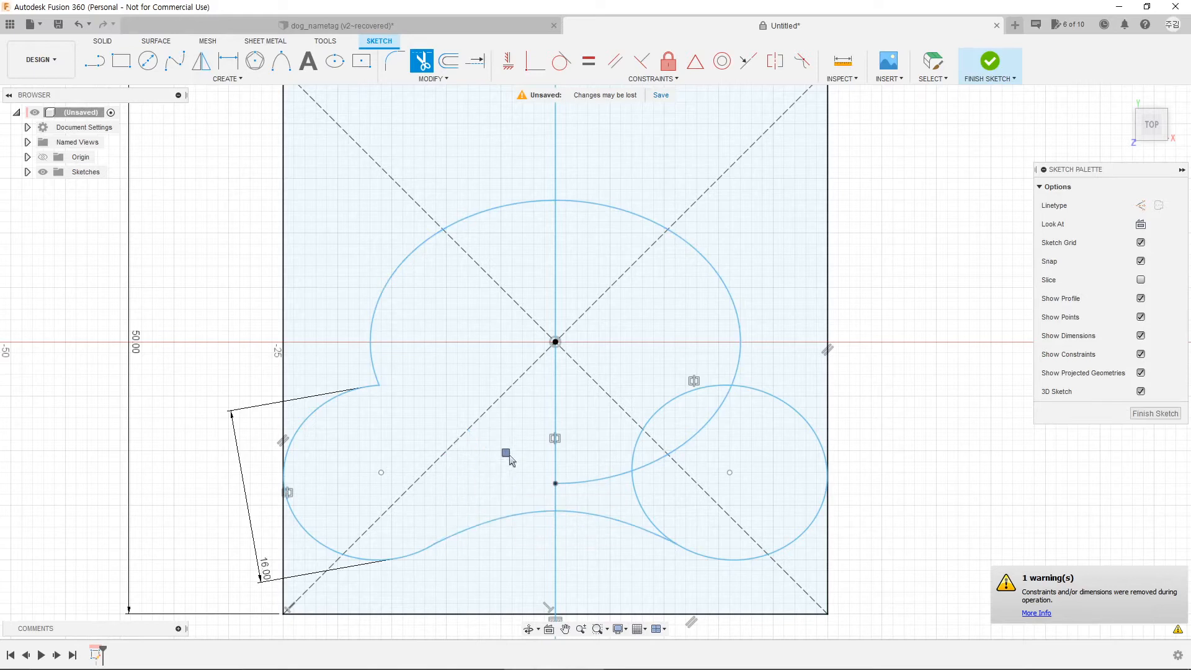
{"action": "left_click", "coordinate": [600, 480]}
{"action": "left_click", "coordinate": [637, 491]}
{"action": "left_click", "coordinate": [644, 468]}
{"action": "left_click", "coordinate": [635, 450]}
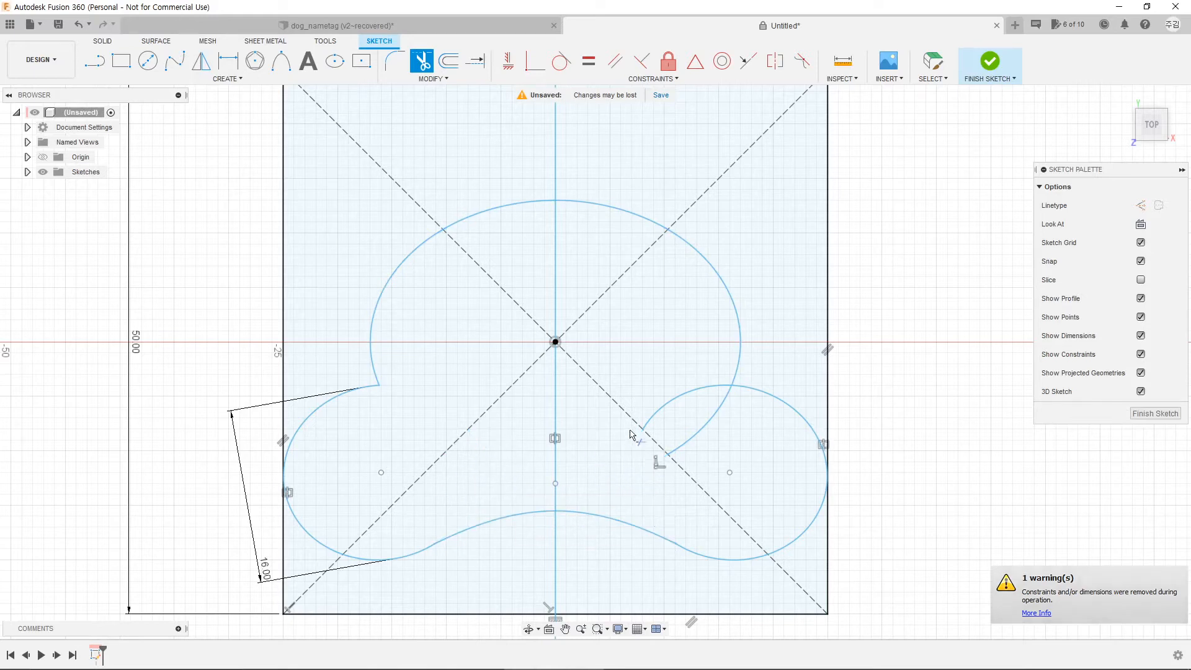
{"action": "left_click", "coordinate": [654, 414]}
{"action": "left_click", "coordinate": [696, 430]}
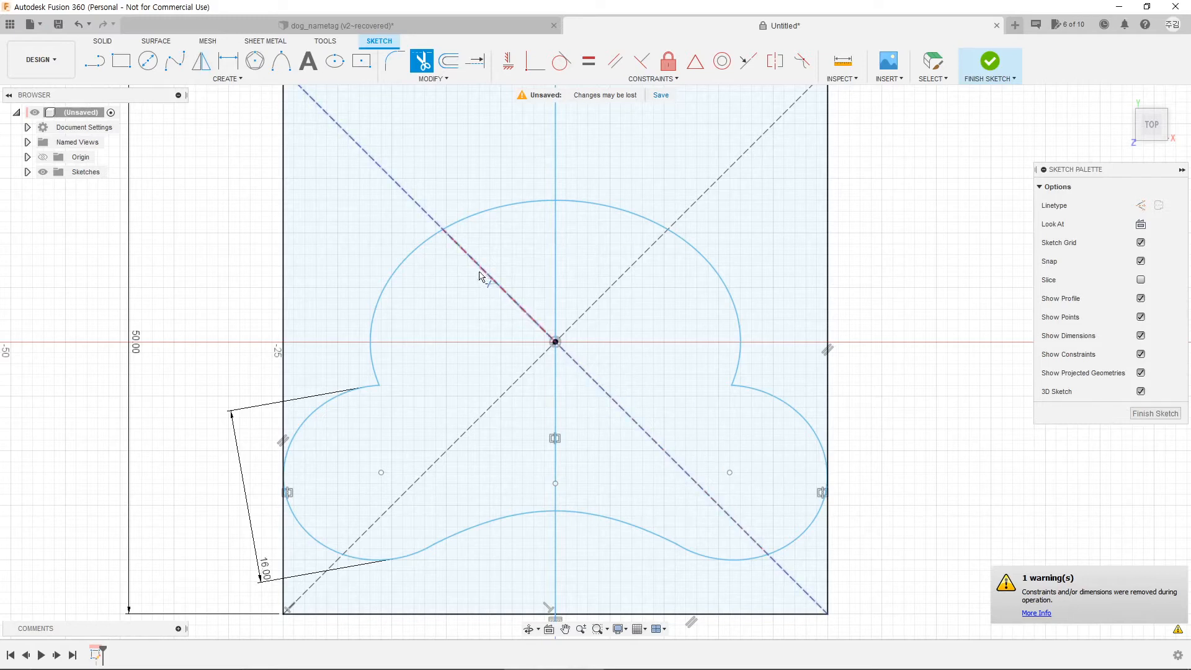
Step: Trim the diagonal guide lines inside and outside the paw, along with the rectangle edges
{"action": "left_click", "coordinate": [596, 381]}
{"action": "left_click", "coordinate": [471, 425]}
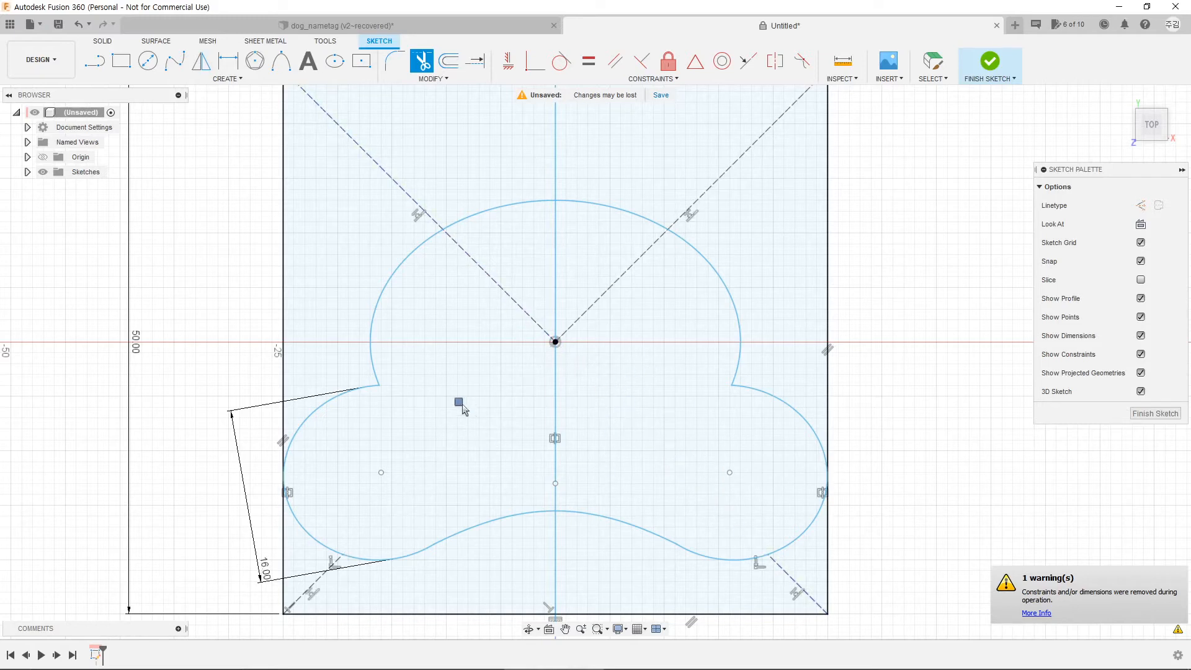
{"action": "left_click", "coordinate": [518, 304]}
{"action": "left_click", "coordinate": [606, 290]}
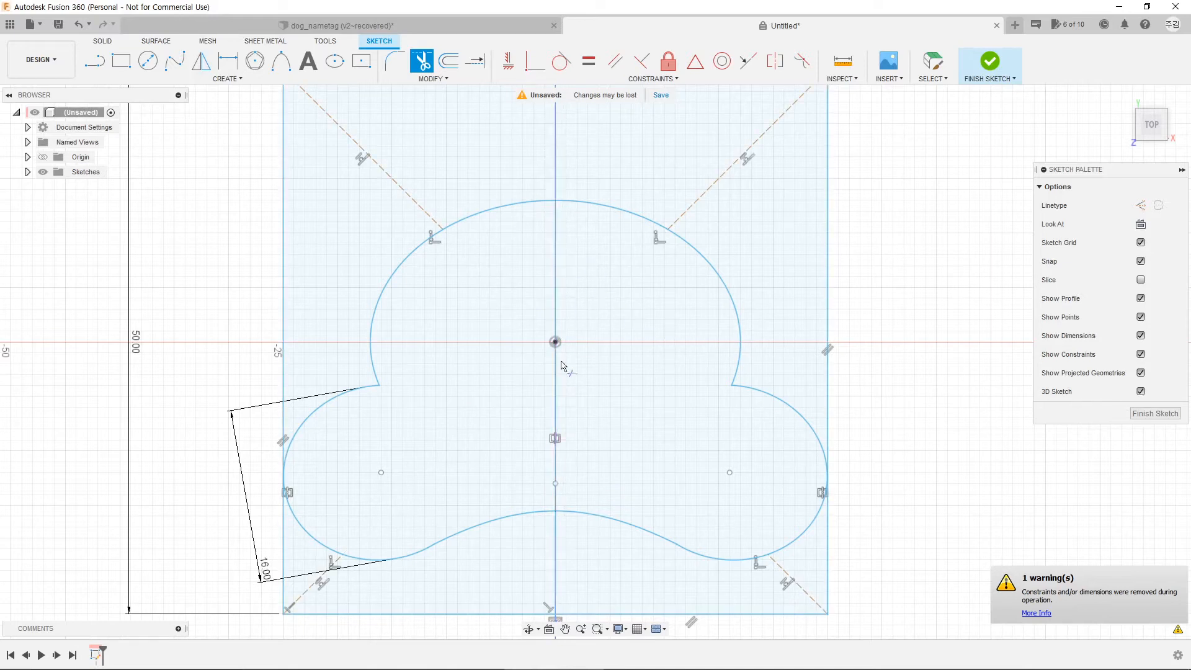
{"action": "left_click", "coordinate": [402, 189]}
{"action": "left_click", "coordinate": [313, 583]}
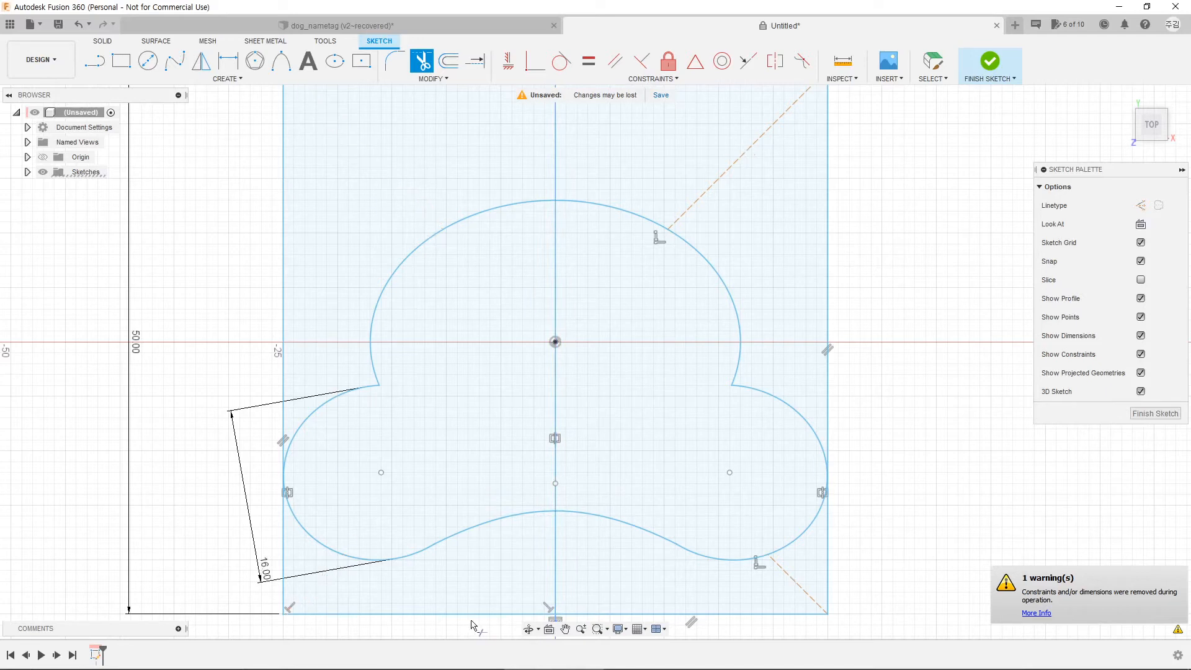
{"action": "left_click", "coordinate": [307, 615]}
{"action": "left_click", "coordinate": [283, 603]}
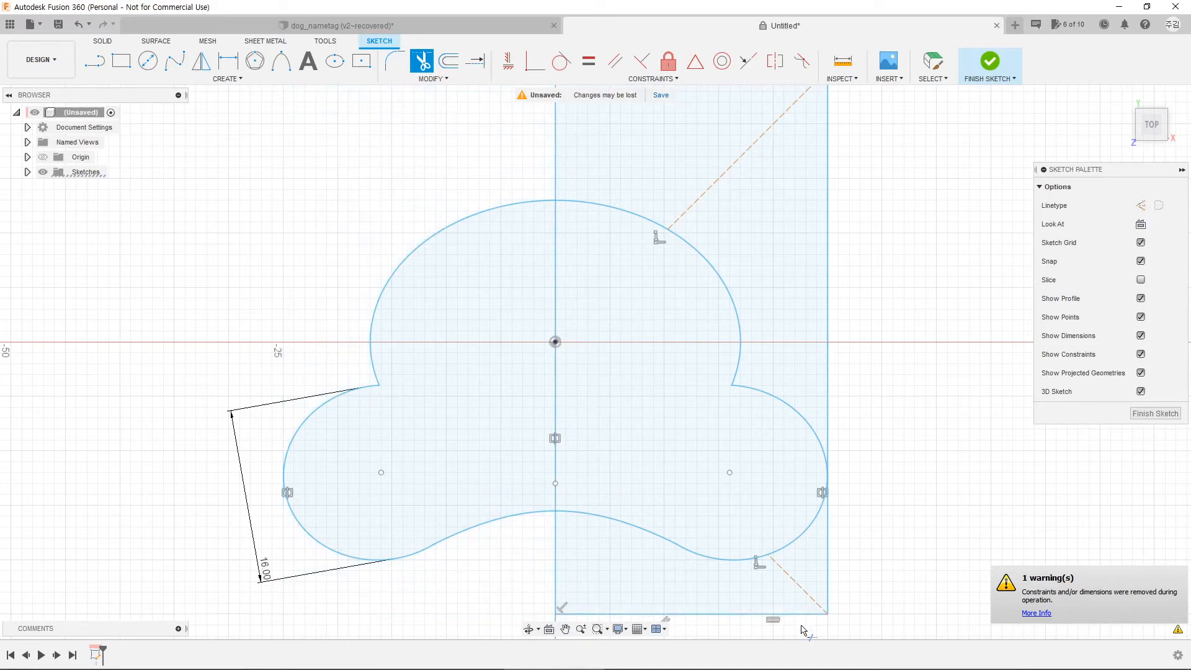
{"action": "left_click", "coordinate": [650, 614]}
{"action": "left_click", "coordinate": [828, 589]}
{"action": "left_click", "coordinate": [748, 158]}
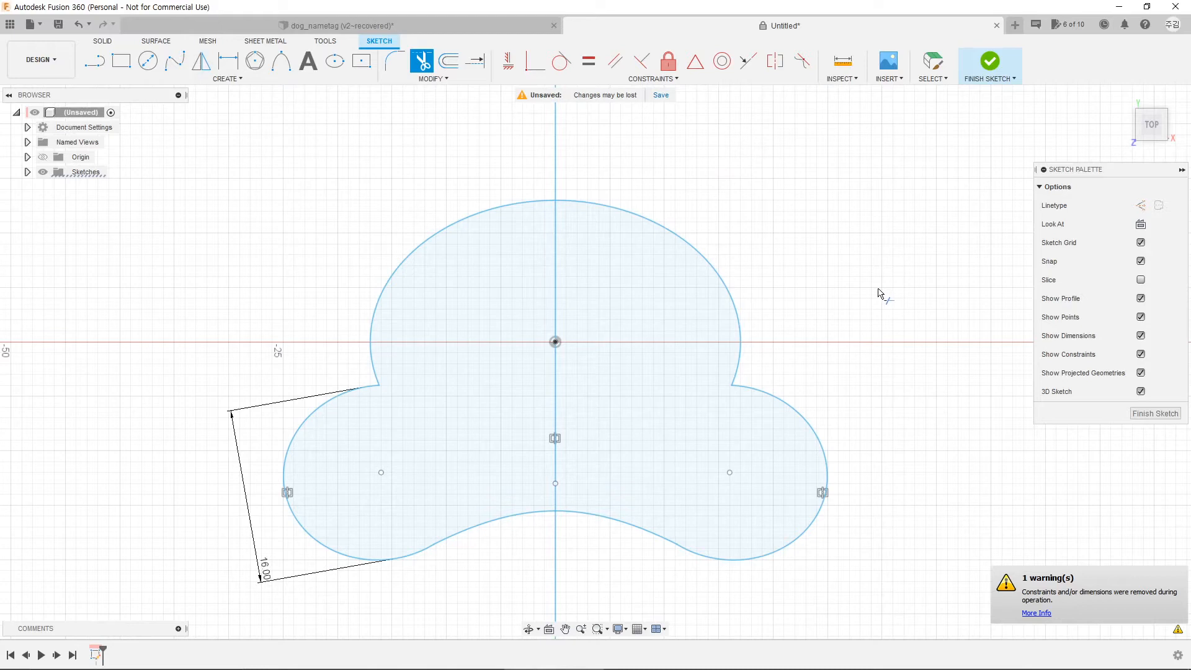
Step: Restore the trimmed rectangle edges and pan to show space above the paw
{"action": "key", "text": "Escape"}
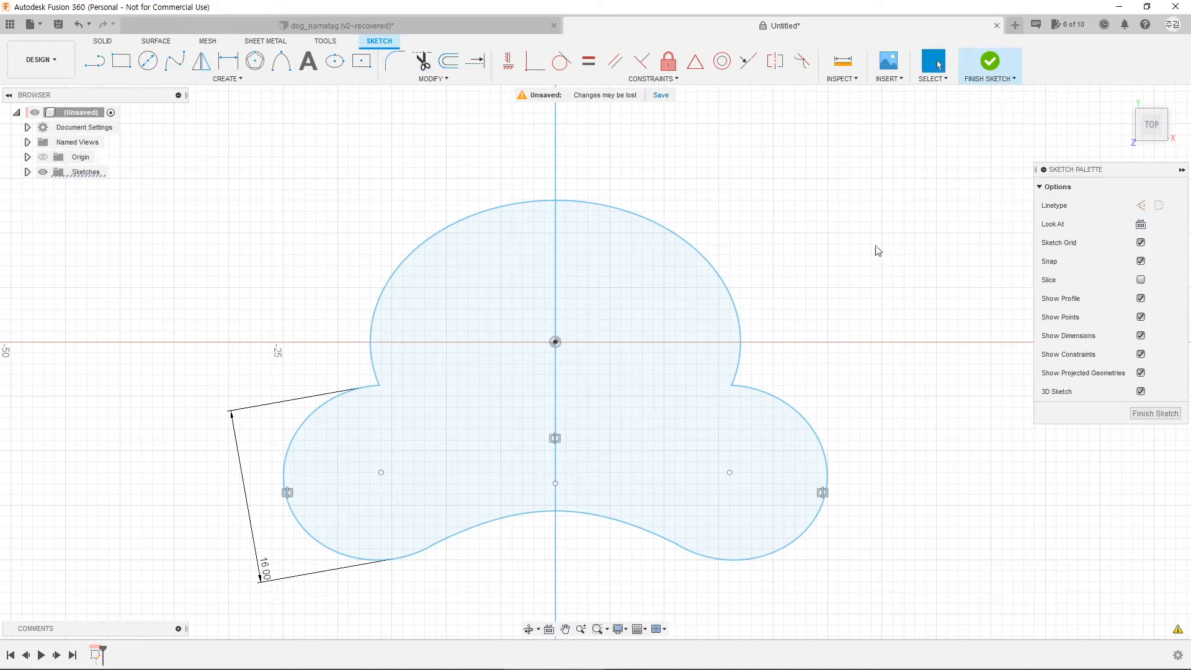
{"action": "key", "text": "ctrl+z"}
{"action": "key", "text": "ctrl+z"}
{"action": "key", "text": "ctrl+z"}
{"action": "key", "text": "ctrl+z"}
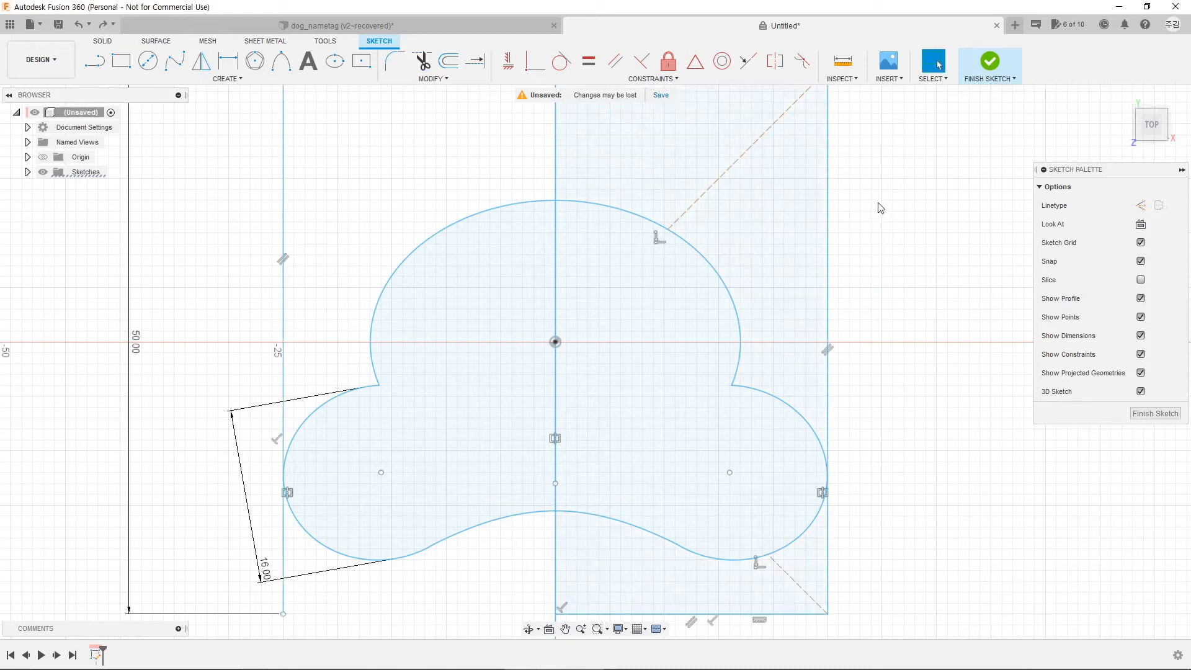
{"action": "middle_click_drag", "start_coordinate": [650, 157], "coordinate": [672, 242]}
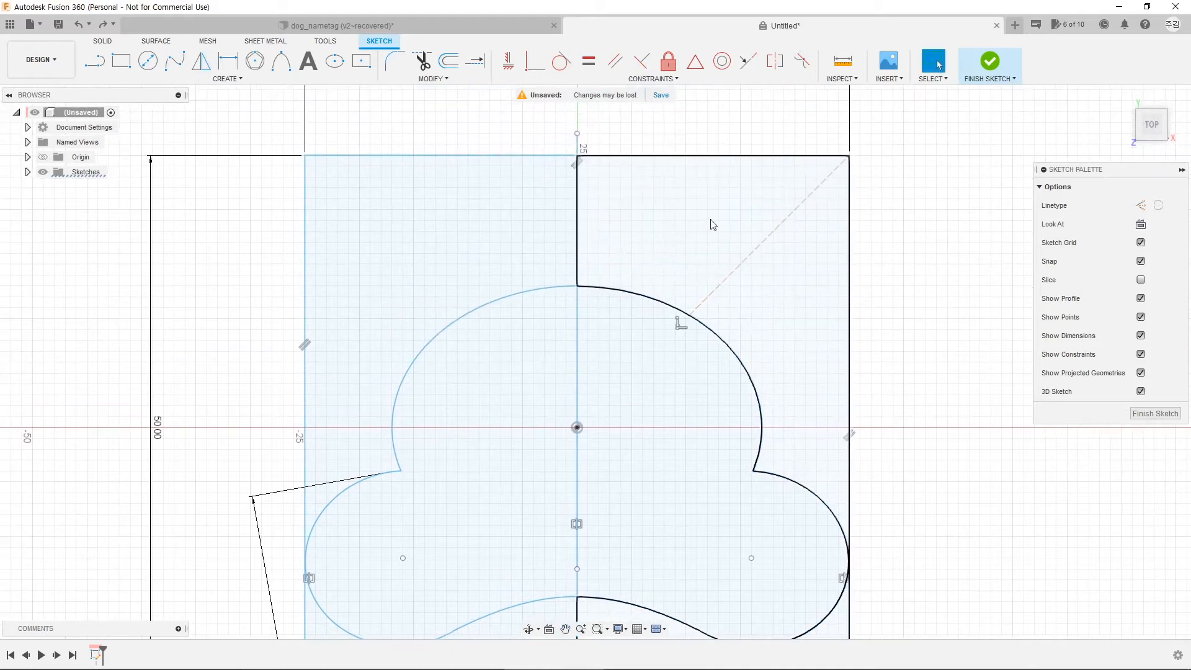
{"action": "middle_click_drag", "start_coordinate": [623, 444], "coordinate": [653, 386]}
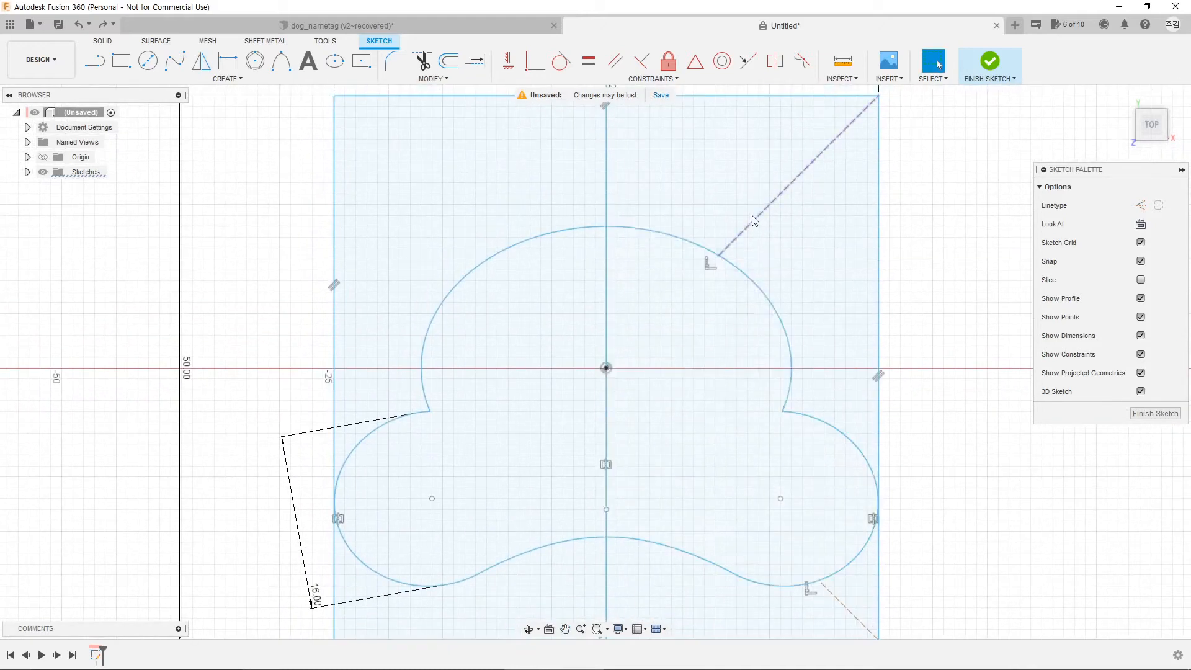
{"action": "middle_click_drag", "start_coordinate": [515, 231], "coordinate": [509, 287]}
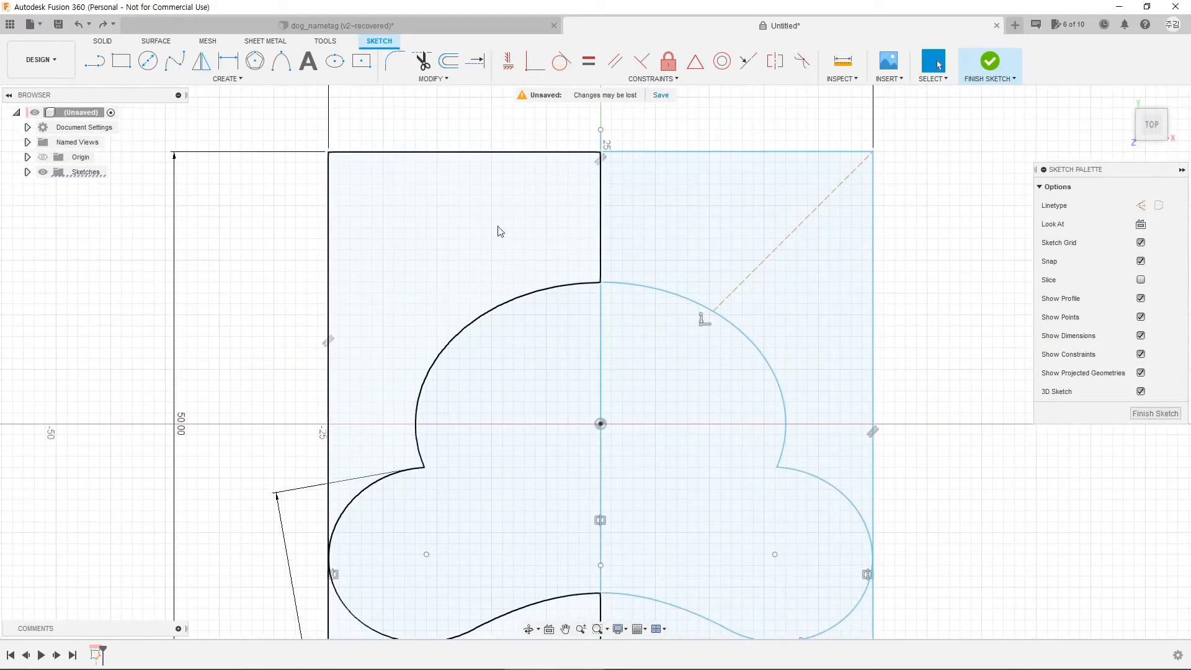
{"action": "middle_click_drag", "start_coordinate": [486, 221], "coordinate": [449, 274]}
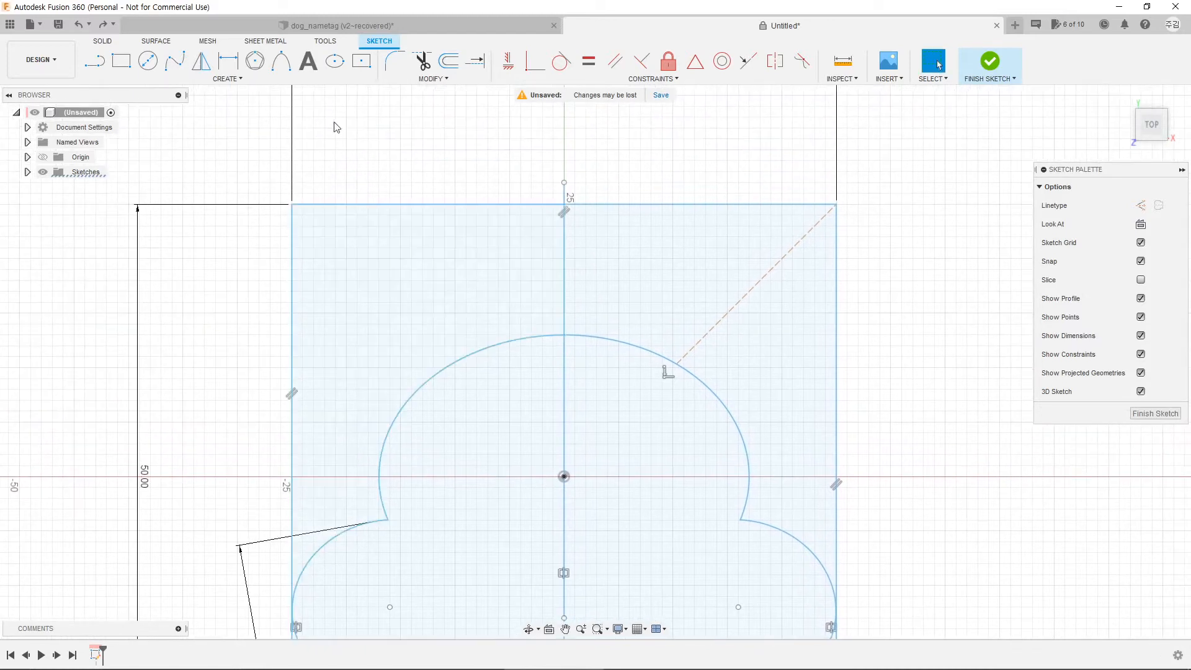
{"action": "left_click", "coordinate": [338, 59]}
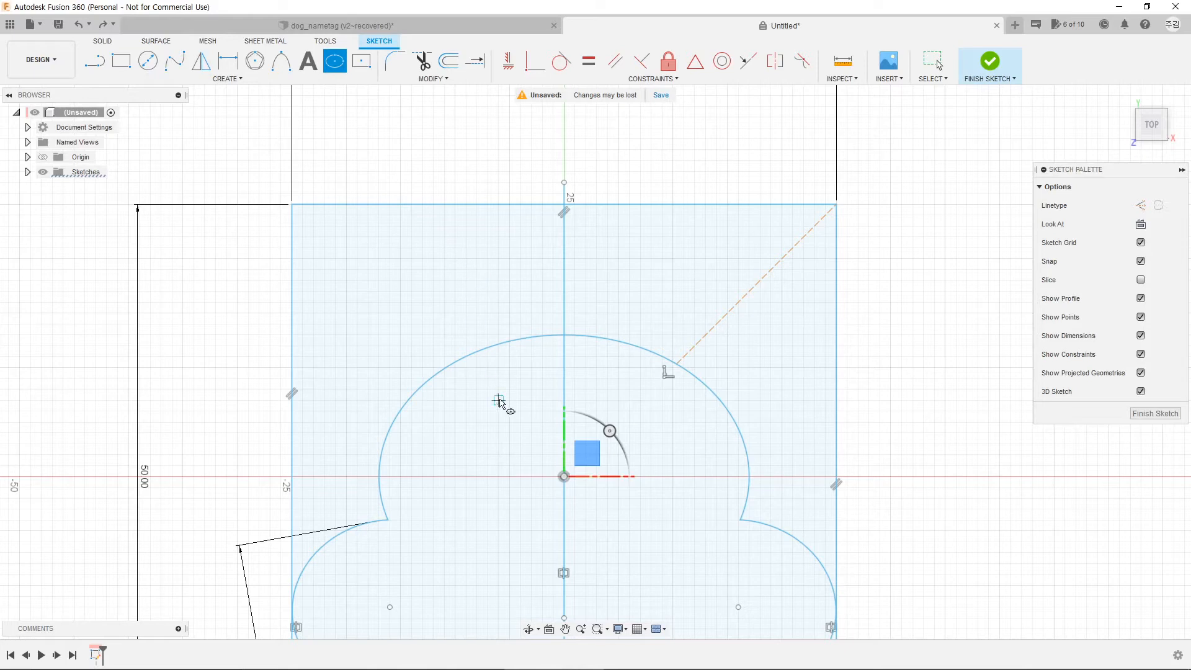
Step: Draw a tilted toe ellipse above the top of the paw
{"action": "left_click", "coordinate": [466, 269]}
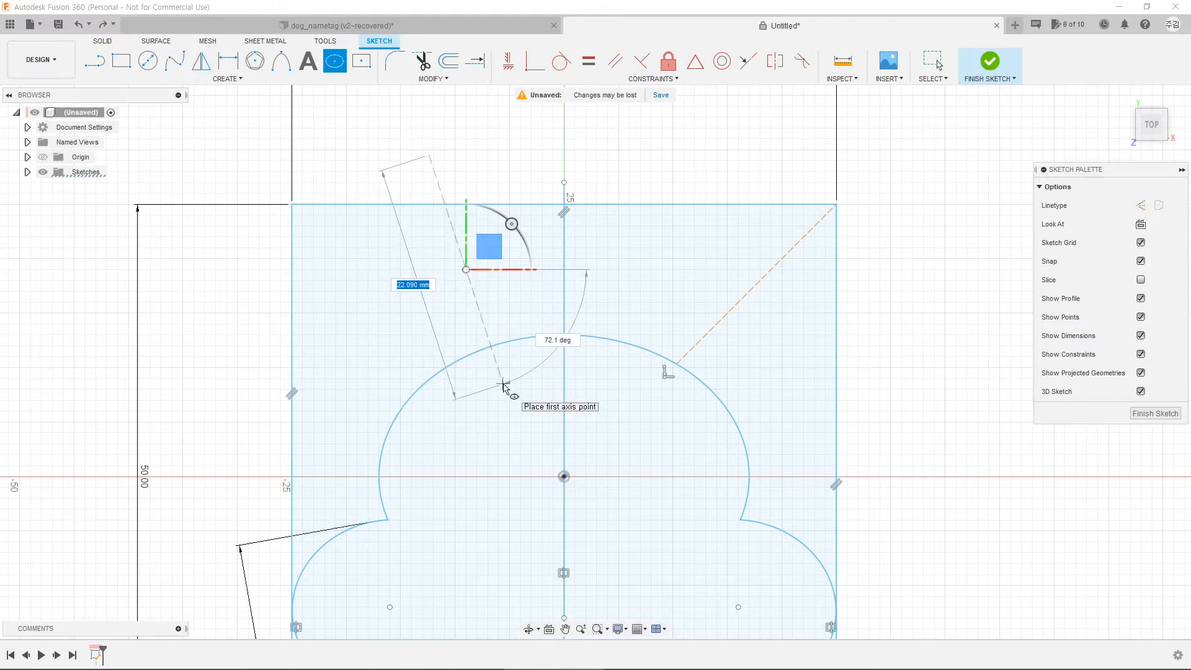
{"action": "left_click", "coordinate": [504, 385]}
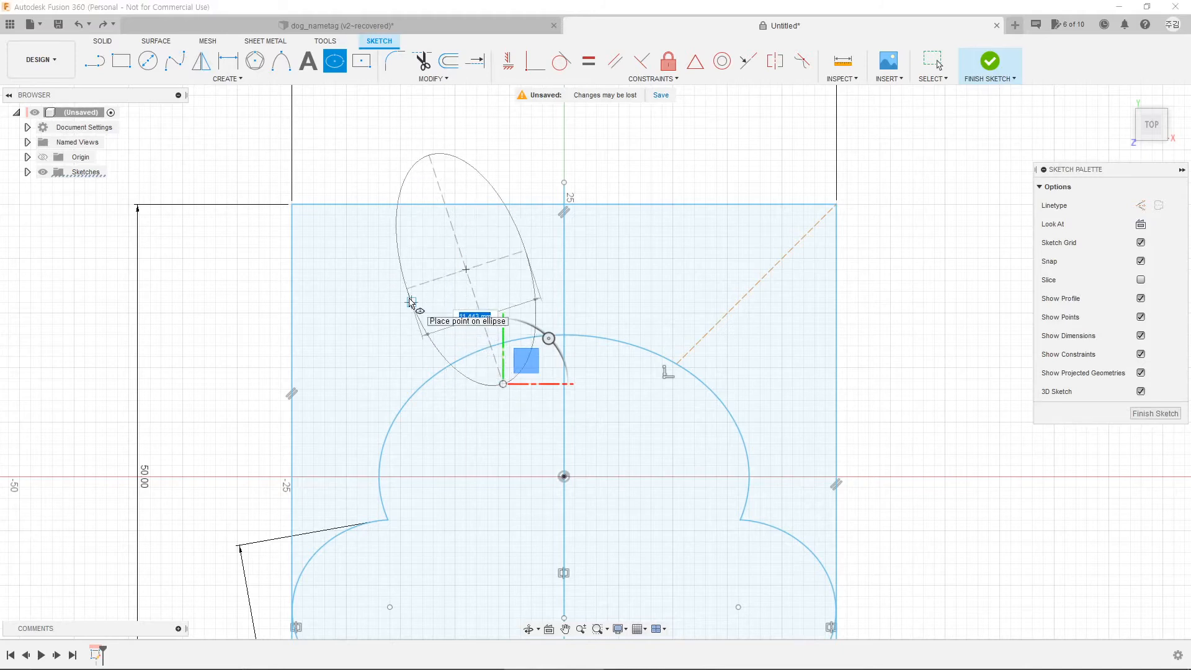
{"action": "left_click", "coordinate": [411, 302]}
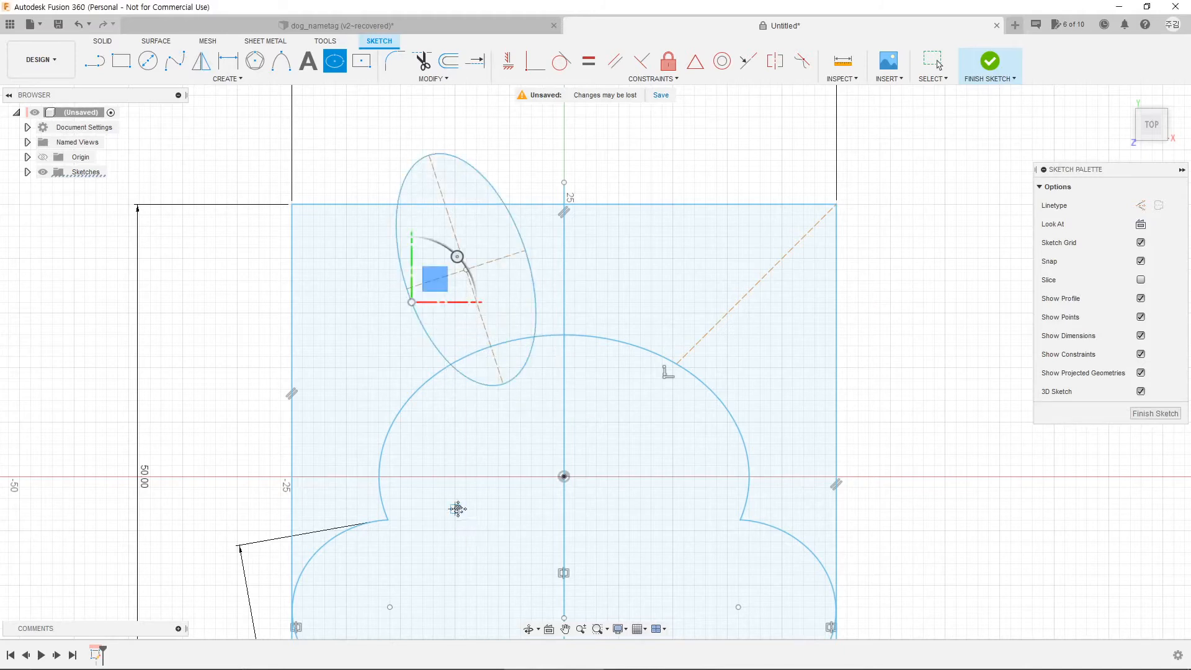
Step: Draw a second tilted toe ellipse at the upper left, its lower tip touching the pad
{"action": "mouse_move", "coordinate": [457, 509]}
{"action": "middle_mouse_down"}
{"action": "mouse_move", "coordinate": [548, 469]}
{"action": "mouse_move", "coordinate": [549, 488]}
{"action": "middle_mouse_up"}
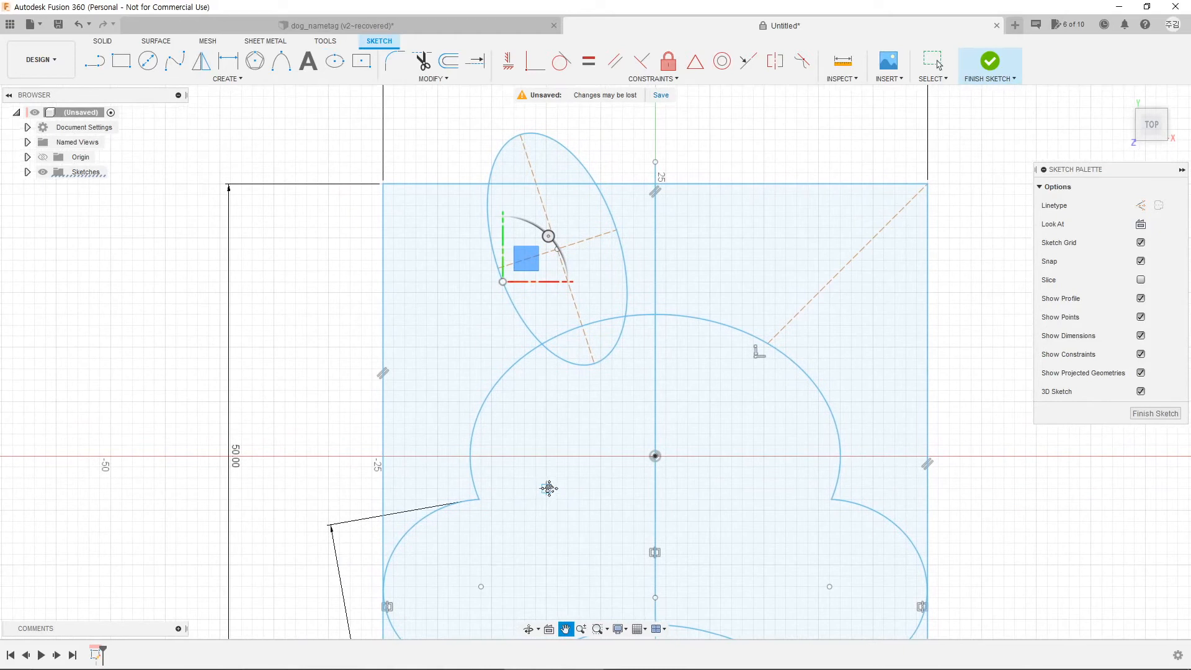
{"action": "left_click", "coordinate": [410, 408]}
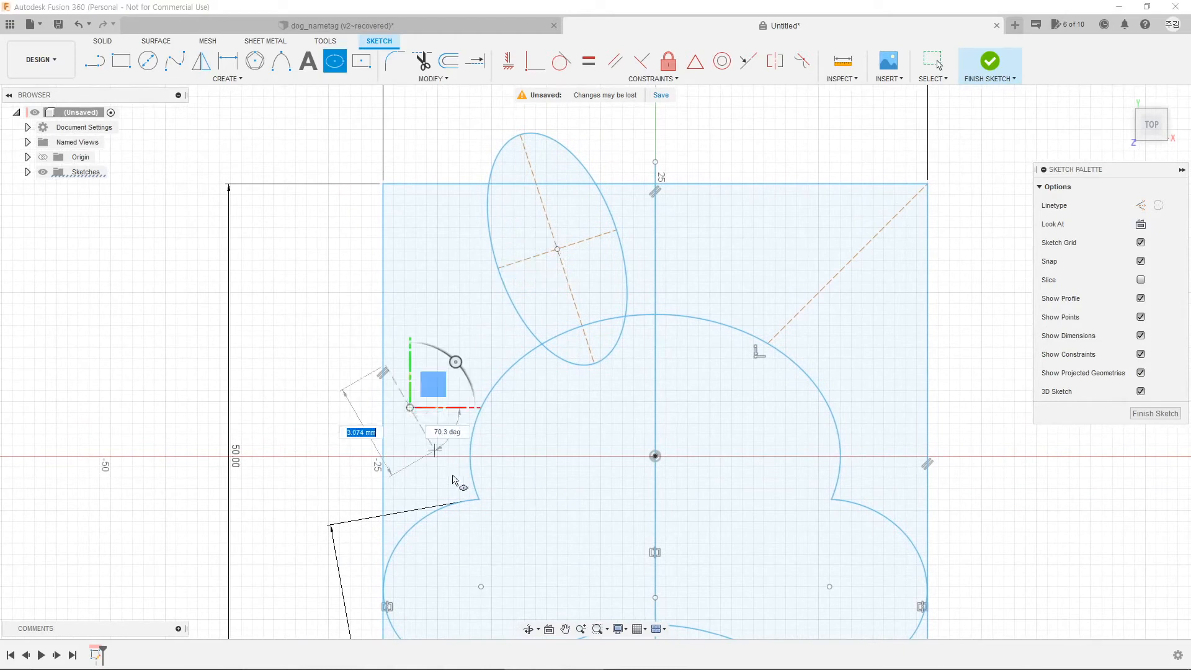
{"action": "left_click", "coordinate": [481, 507]}
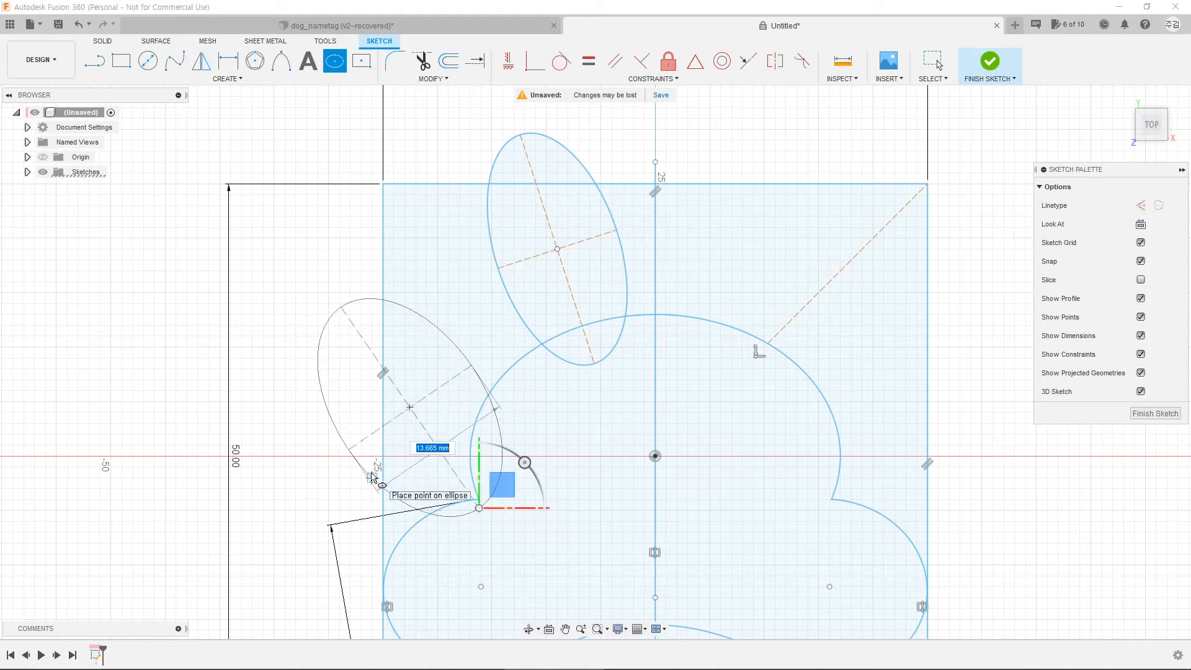
{"action": "left_click", "coordinate": [379, 476]}
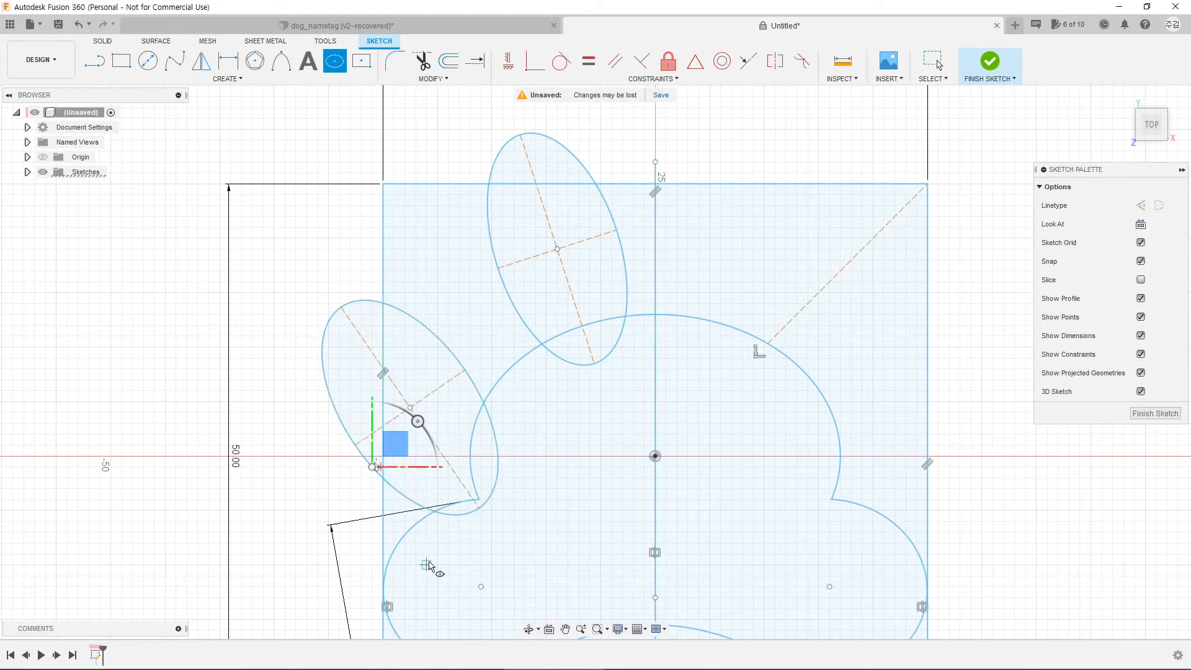
{"action": "key", "text": "Escape"}
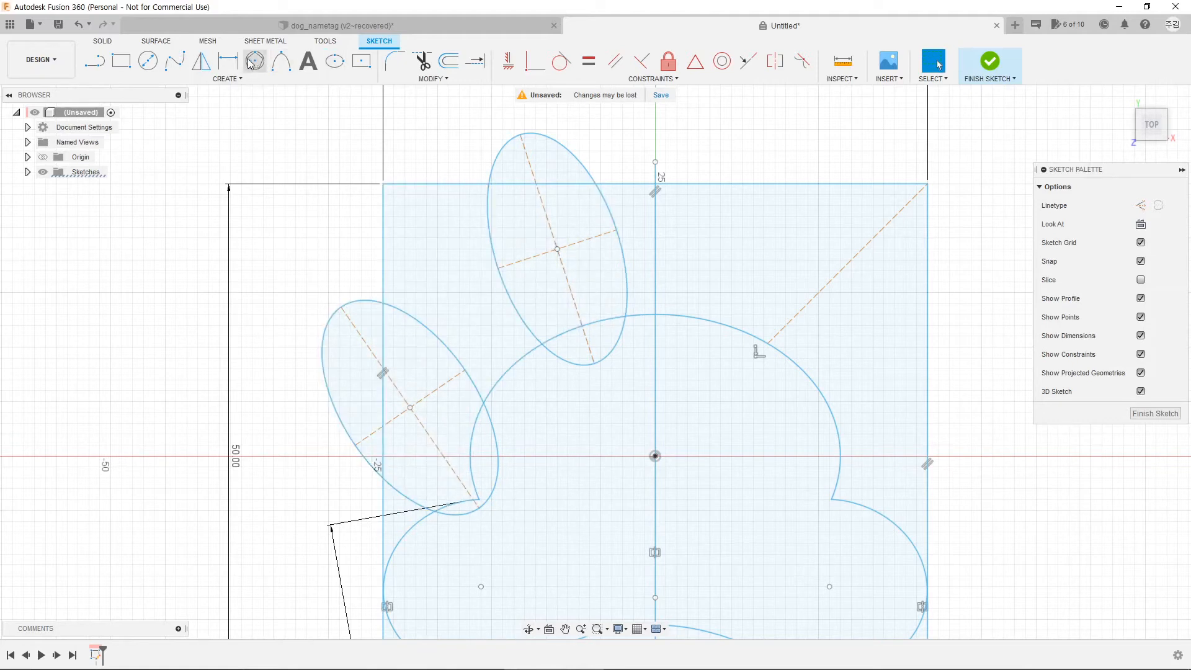
Step: Dimension the left toe ellipse's long axis to 20 mm
{"action": "left_click", "coordinate": [228, 60]}
{"action": "left_click", "coordinate": [341, 307]}
{"action": "left_click", "coordinate": [479, 508]}
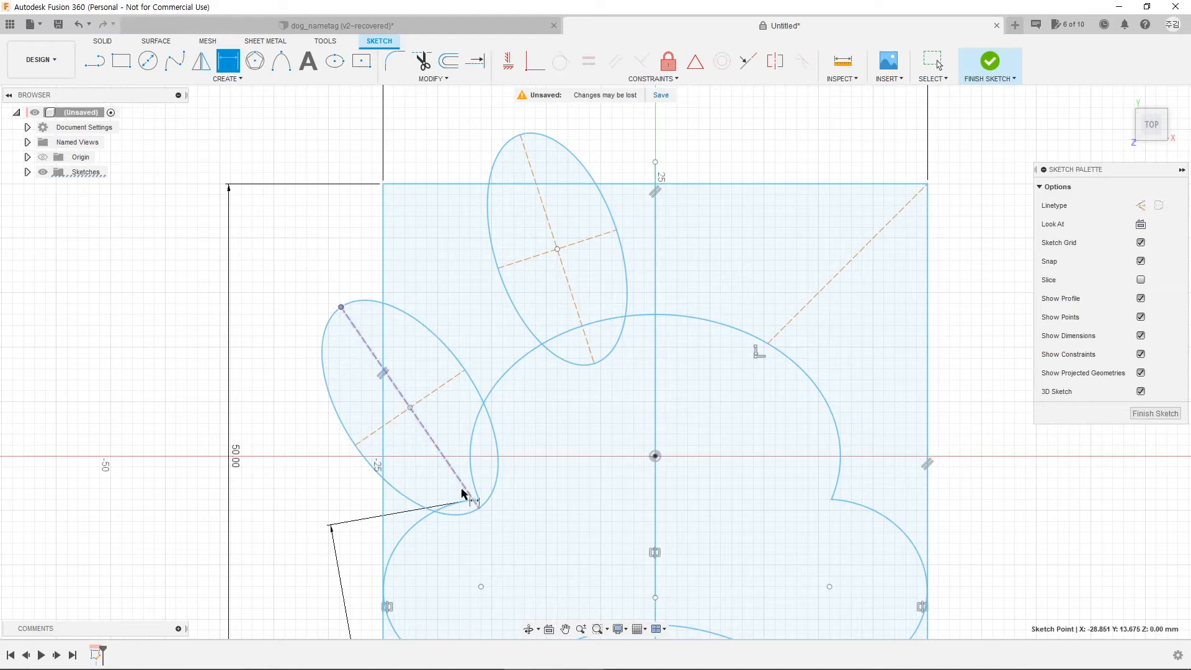
{"action": "left_click", "coordinate": [313, 531]}
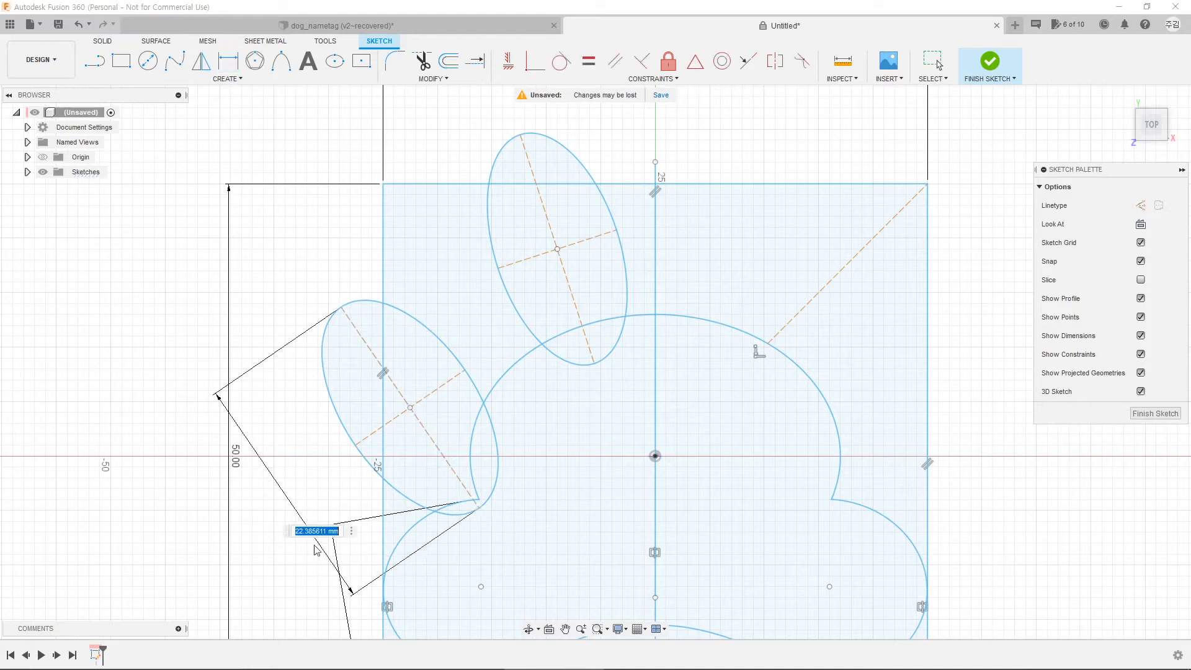
{"action": "type", "text": "20"}
{"action": "key", "text": "Return"}
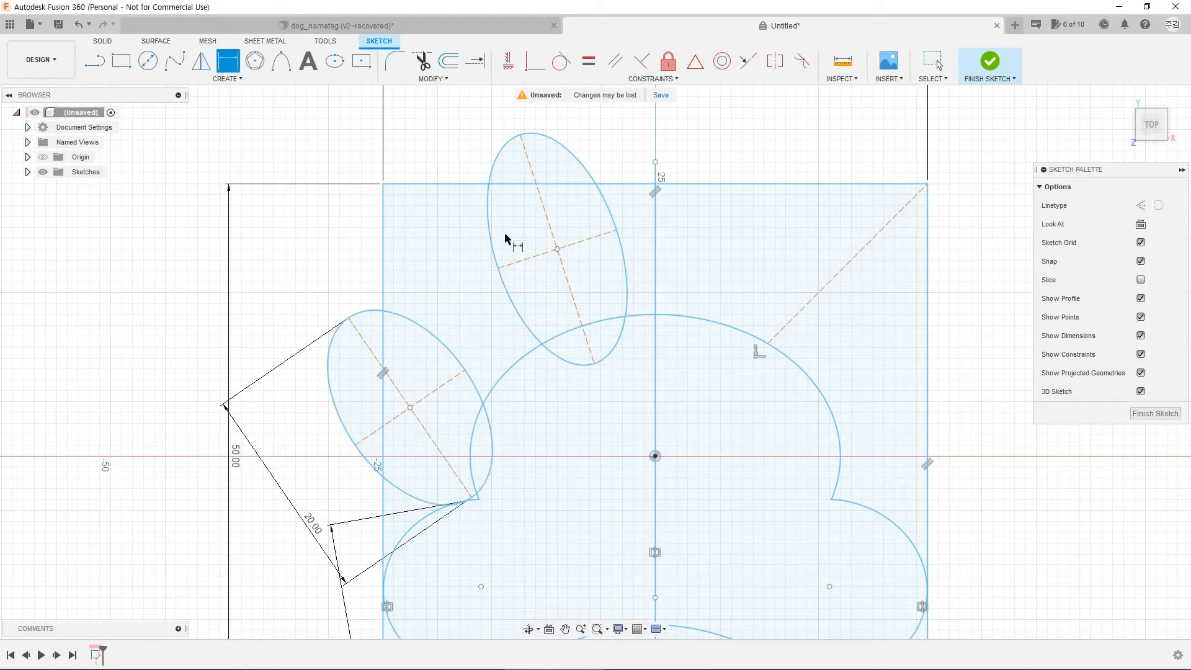
Step: Dimension the upper toe ellipse's short axis to 13 mm
{"action": "left_click", "coordinate": [498, 269]}
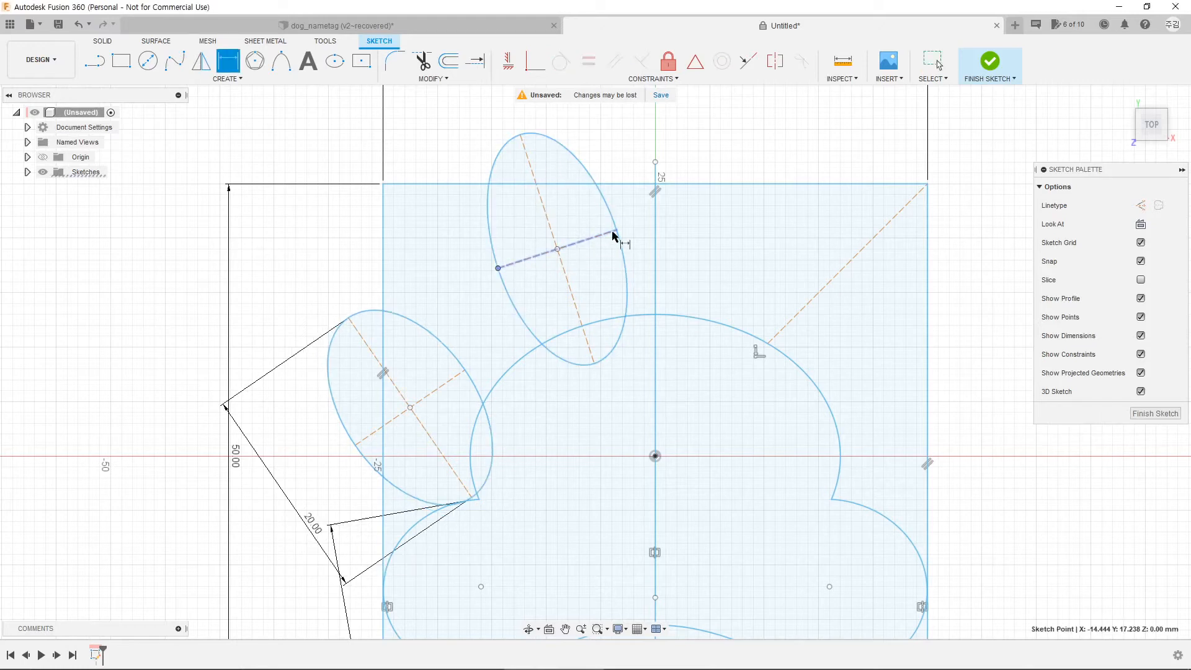
{"action": "left_click", "coordinate": [616, 229]}
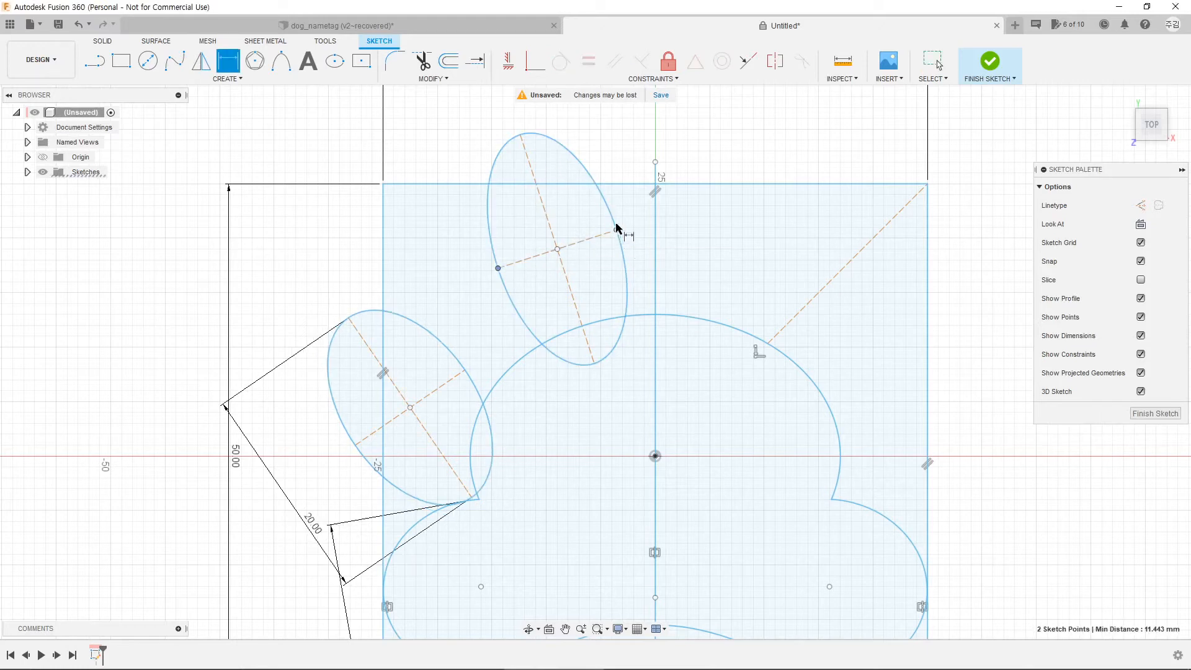
{"action": "left_click", "coordinate": [556, 118]}
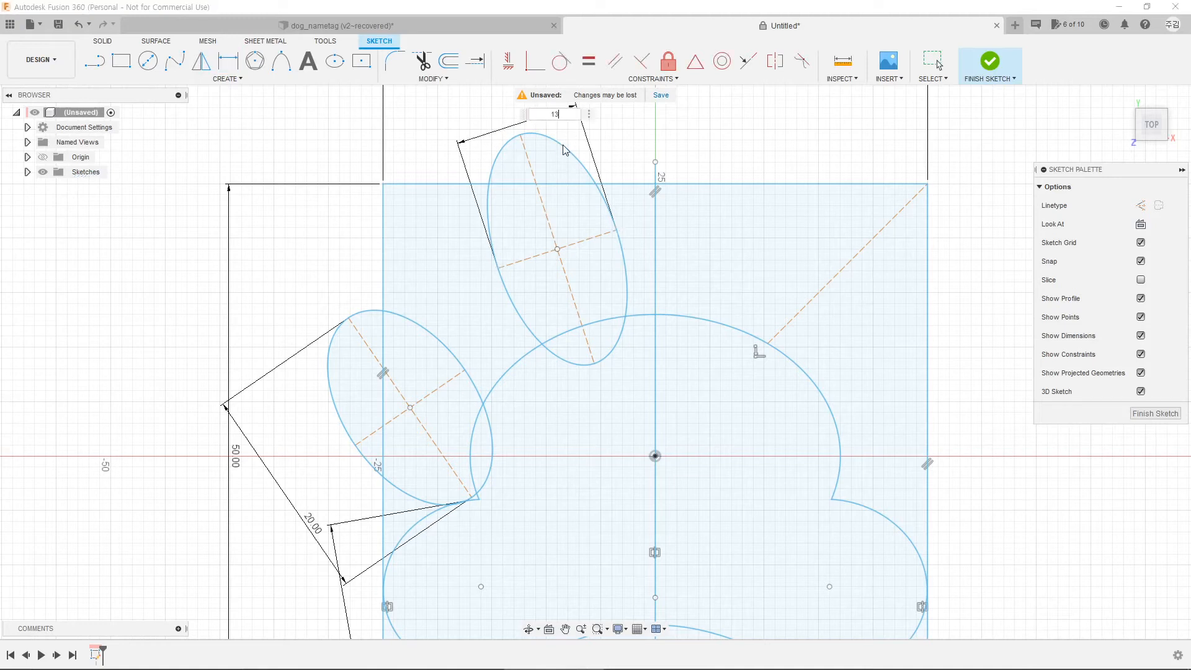
{"action": "key", "text": "Return"}
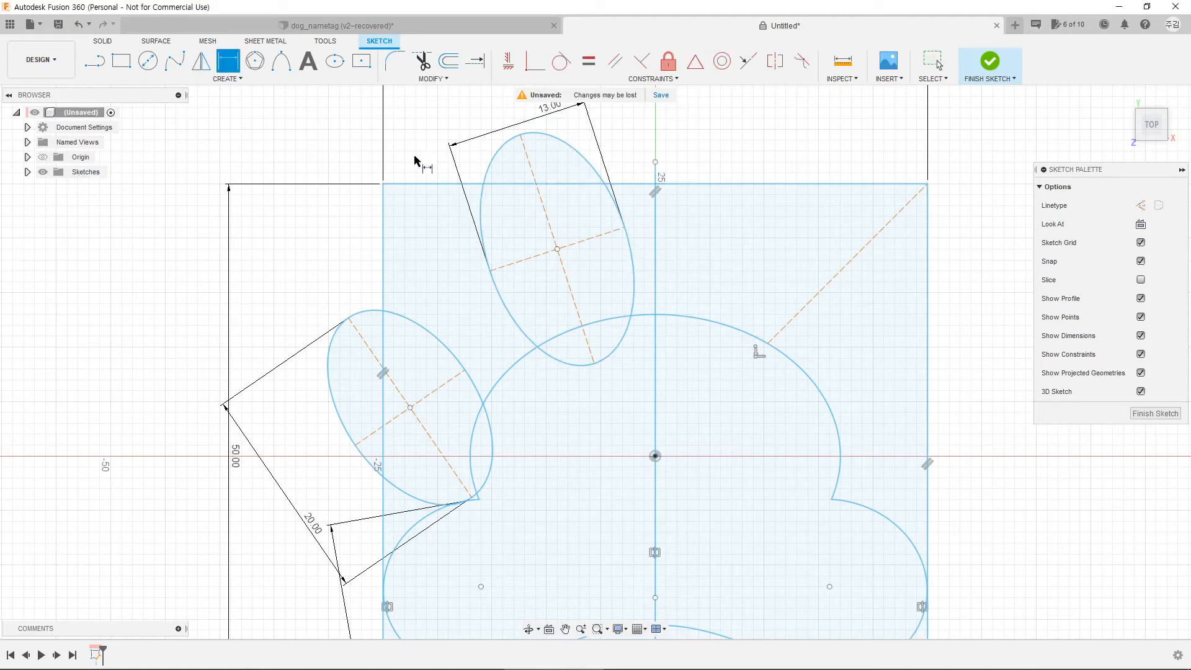
{"action": "key", "text": "Escape"}
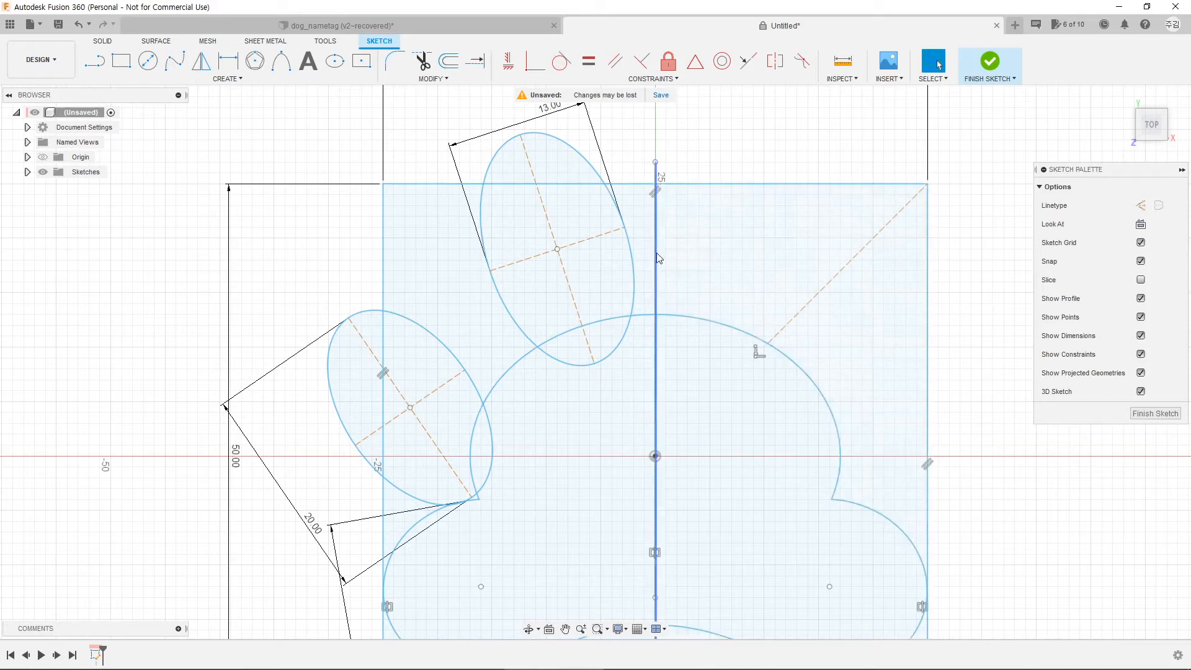
Step: Mirror the upper and left toe ellipses across the vertical centre line onto the right side
{"action": "left_click", "coordinate": [201, 60]}
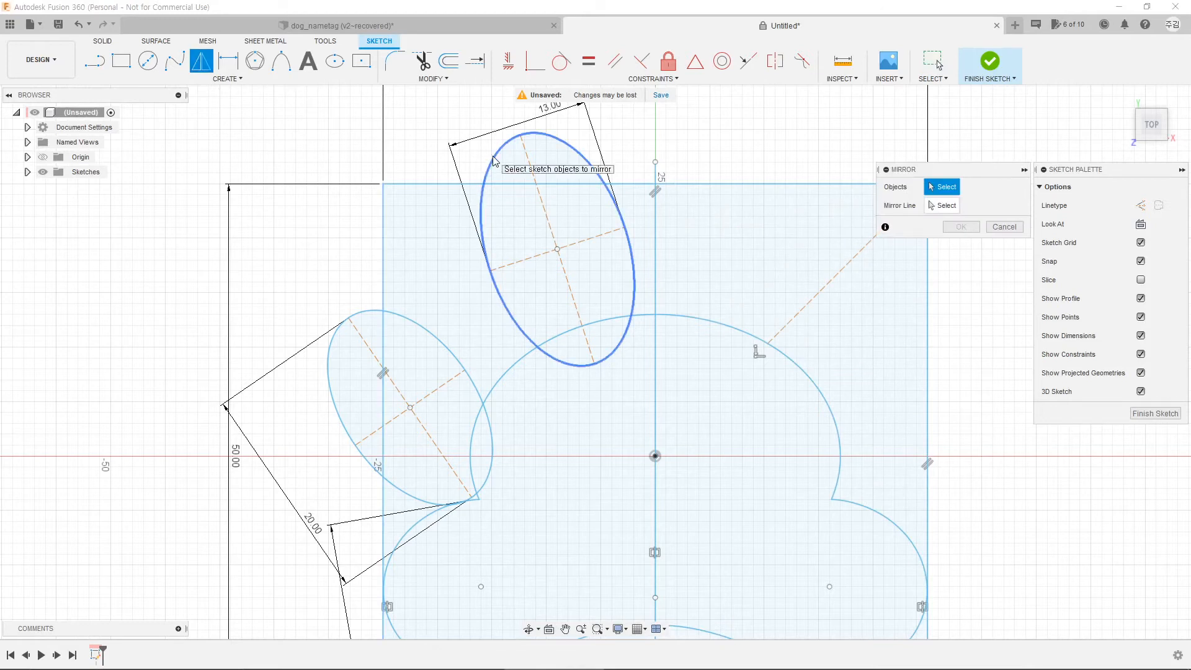
{"action": "left_click", "coordinate": [486, 190]}
{"action": "left_click", "coordinate": [415, 318]}
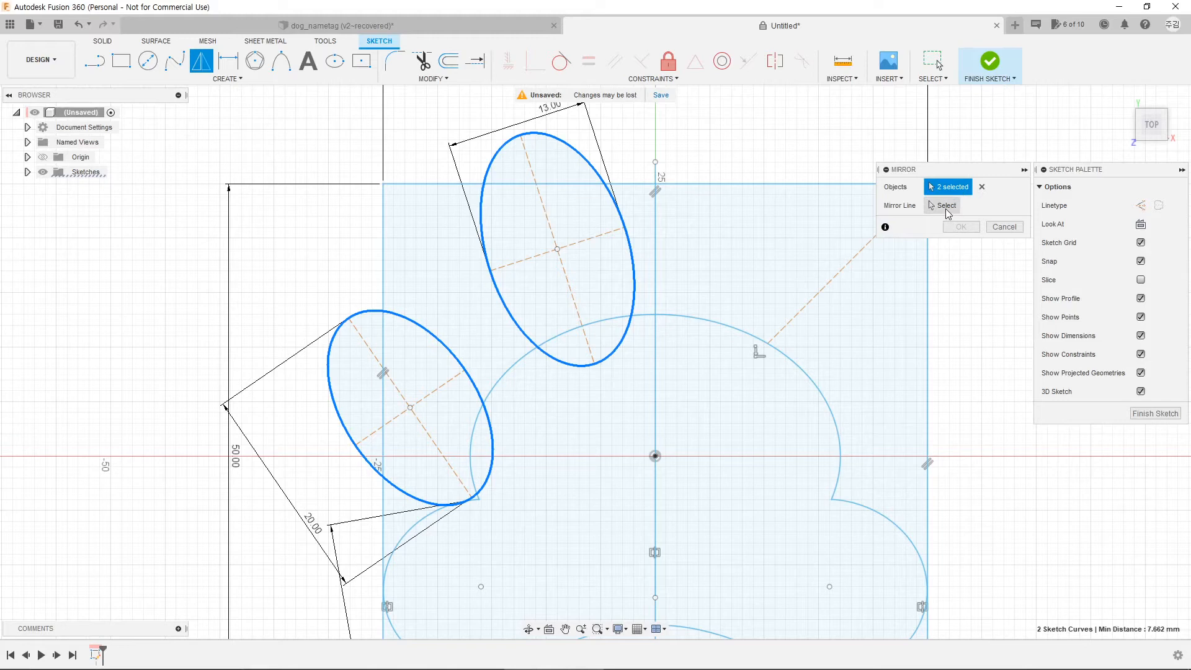
{"action": "left_click", "coordinate": [947, 206]}
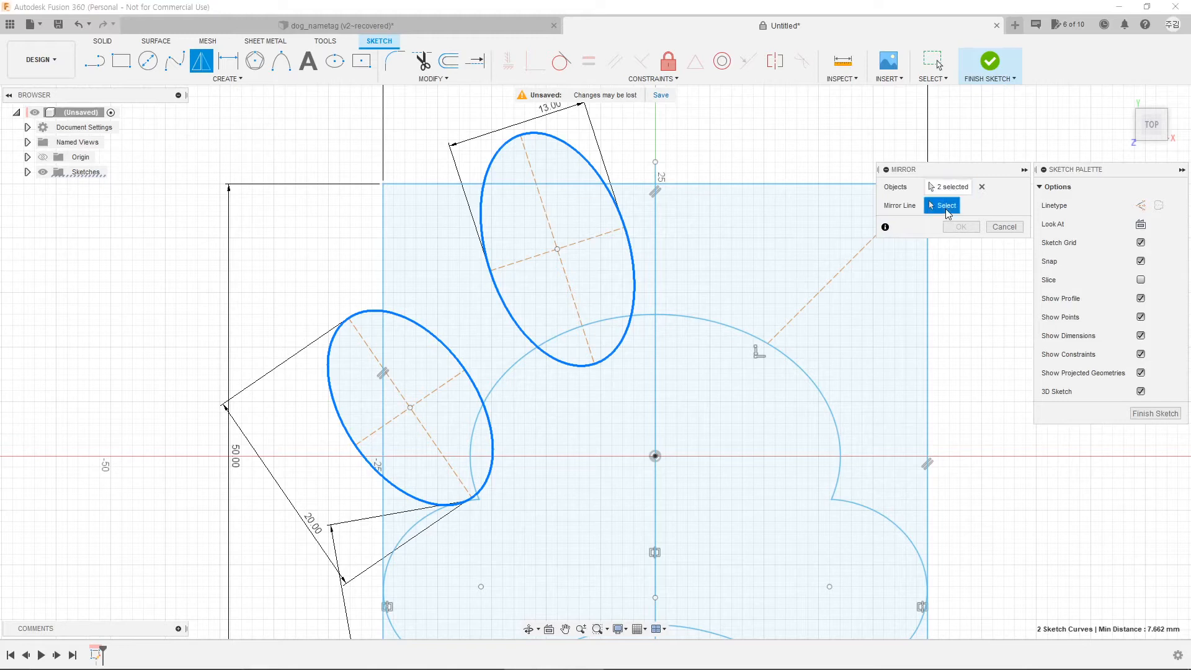
{"action": "left_click", "coordinate": [656, 243]}
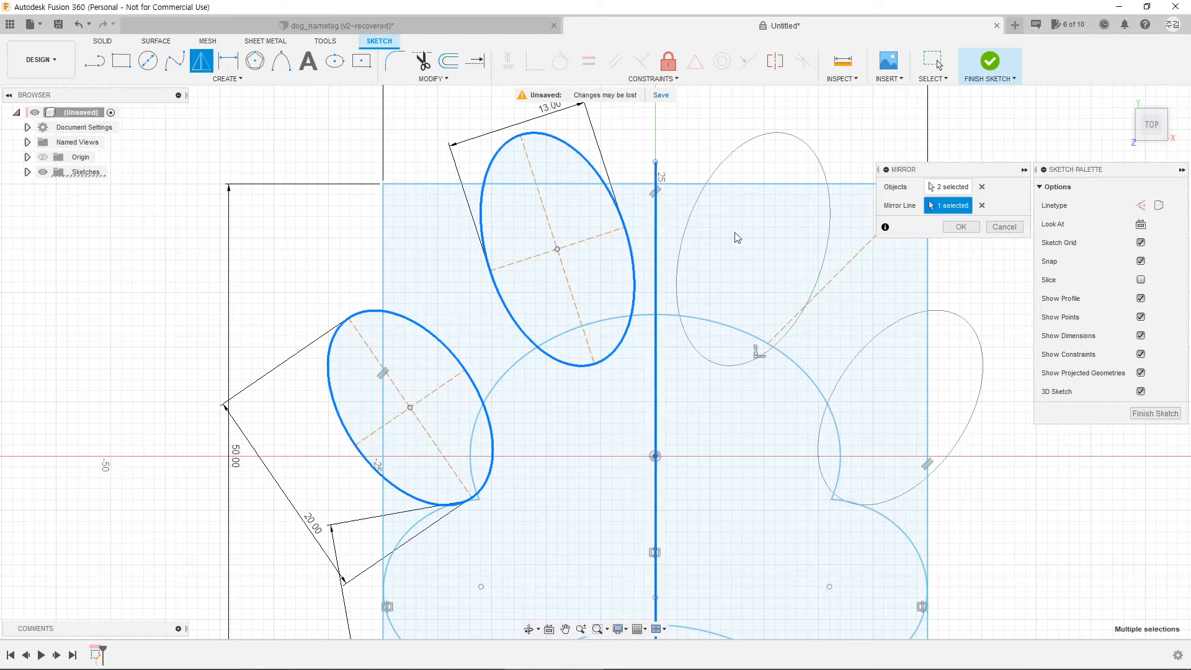
{"action": "left_click", "coordinate": [961, 227]}
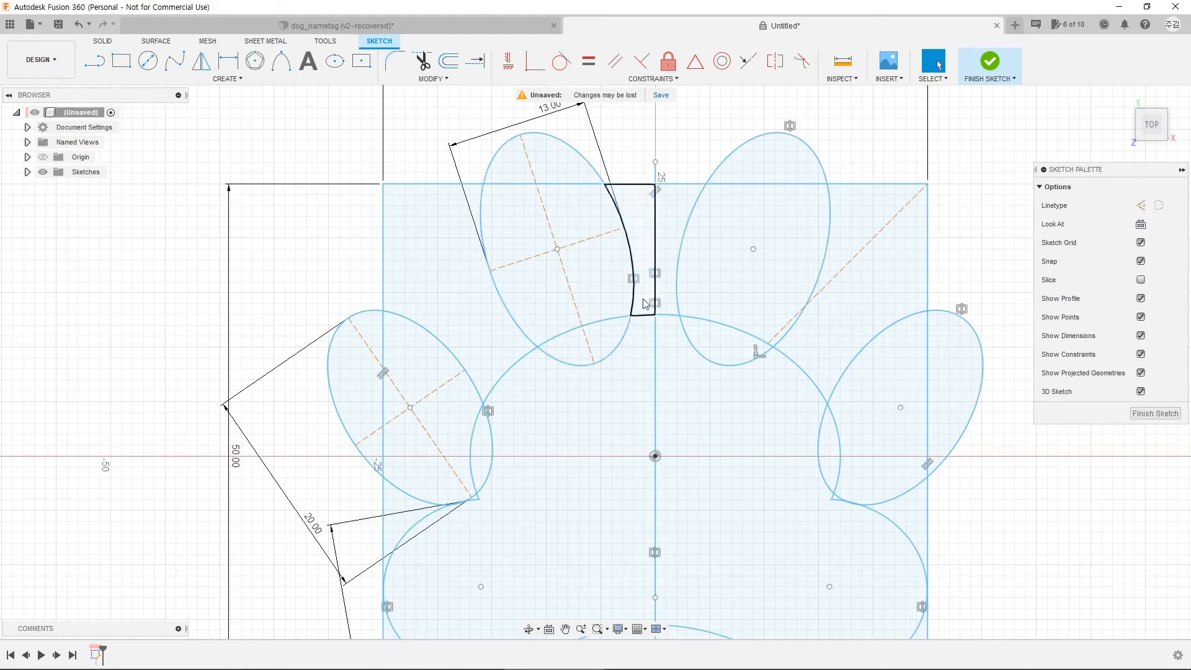
Step: Move the upper toe ellipse 2 mm to the left (X -2 mm)
{"action": "left_click", "coordinate": [557, 142]}
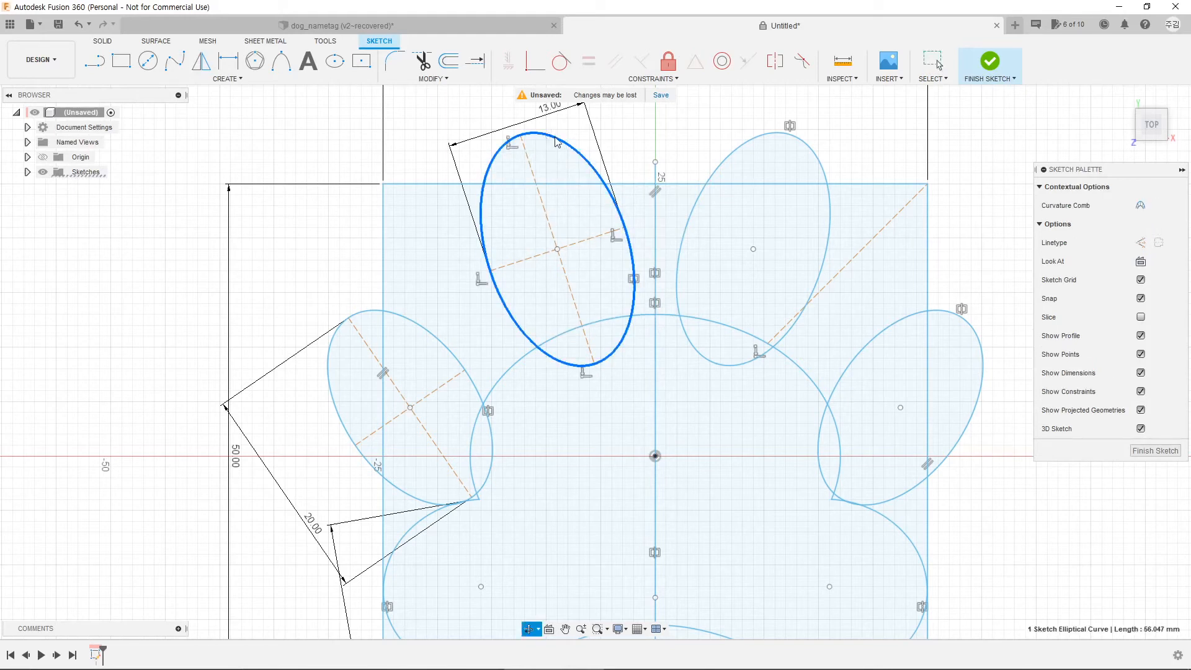
{"action": "right_click", "coordinate": [556, 142]}
{"action": "left_click", "coordinate": [577, 163]}
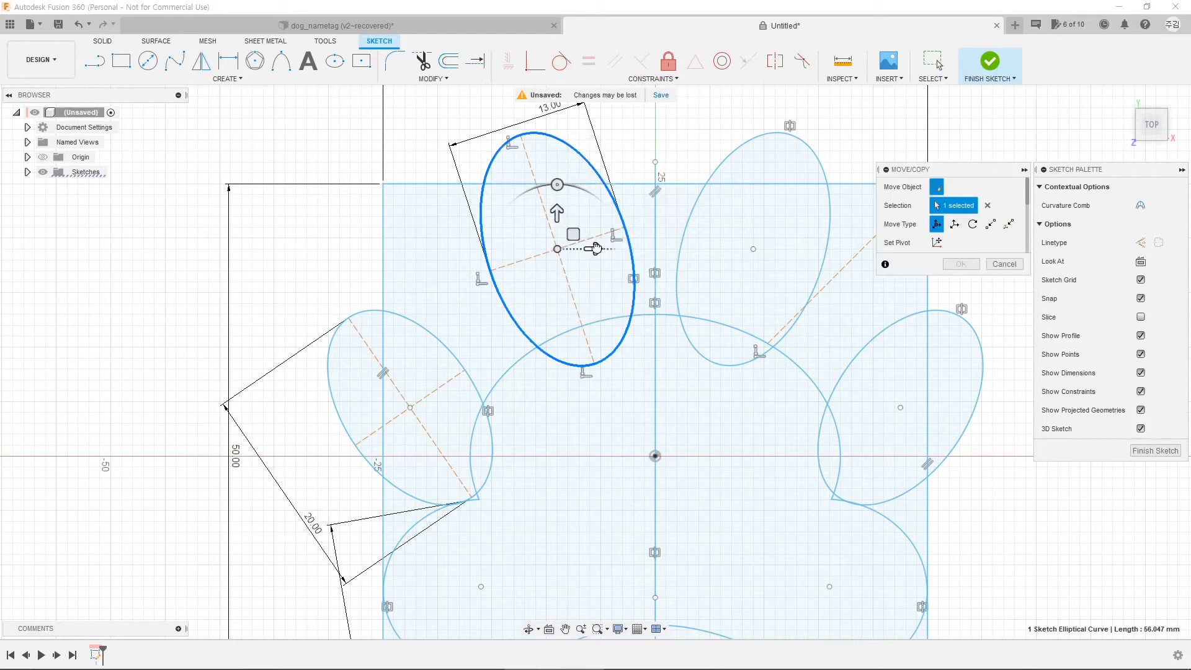
{"action": "left_click_drag", "start_coordinate": [595, 248], "coordinate": [575, 248]}
{"action": "scroll", "coordinate": [619, 303], "scroll_direction": "down", "scroll_amount": 2}
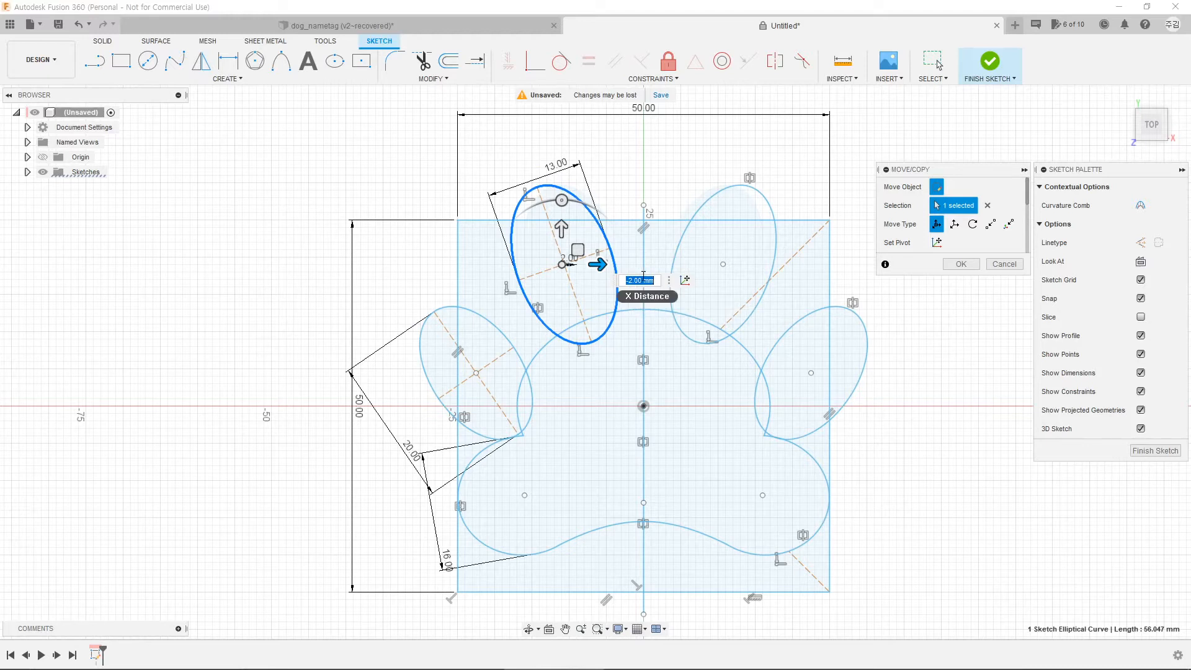
{"action": "left_click", "coordinate": [961, 263]}
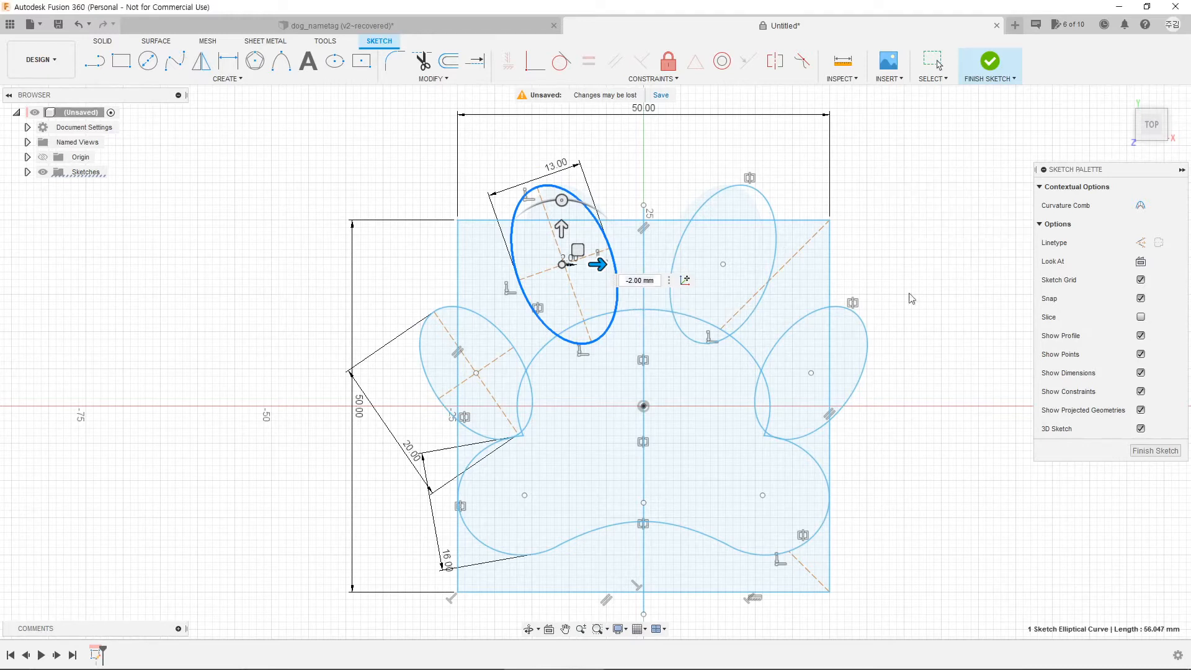
Step: Nudge the left toe ellipse down and right and rotate it 5 degrees
{"action": "left_click", "coordinate": [485, 324]}
{"action": "right_click", "coordinate": [487, 320]}
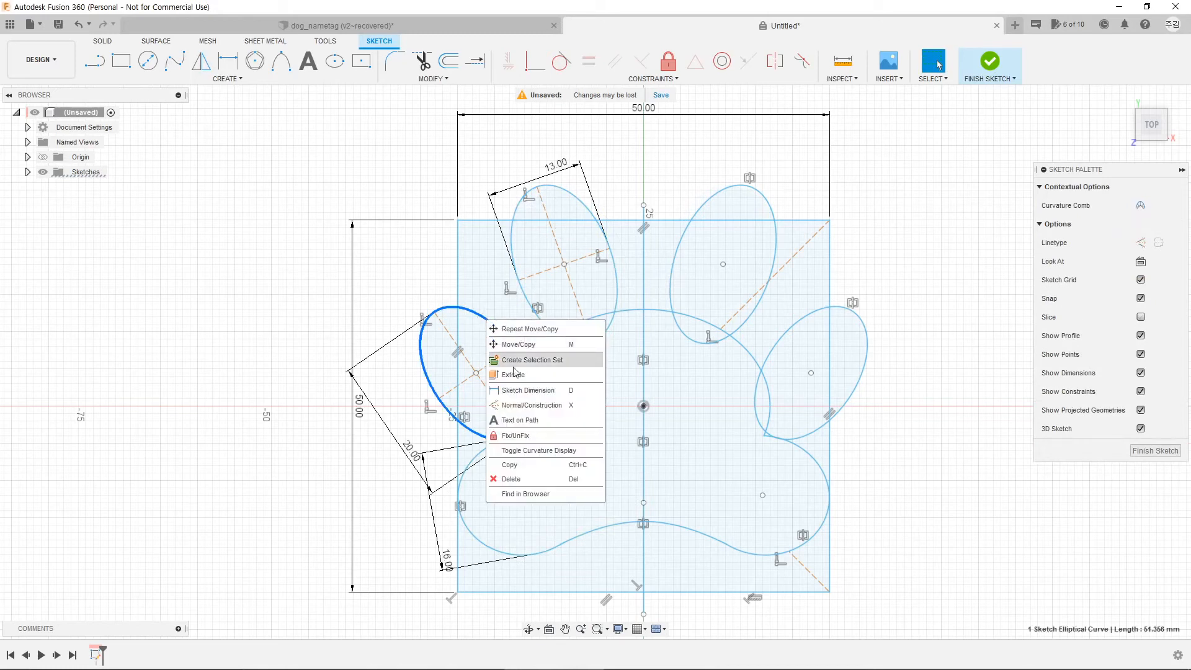
{"action": "left_click", "coordinate": [517, 344]}
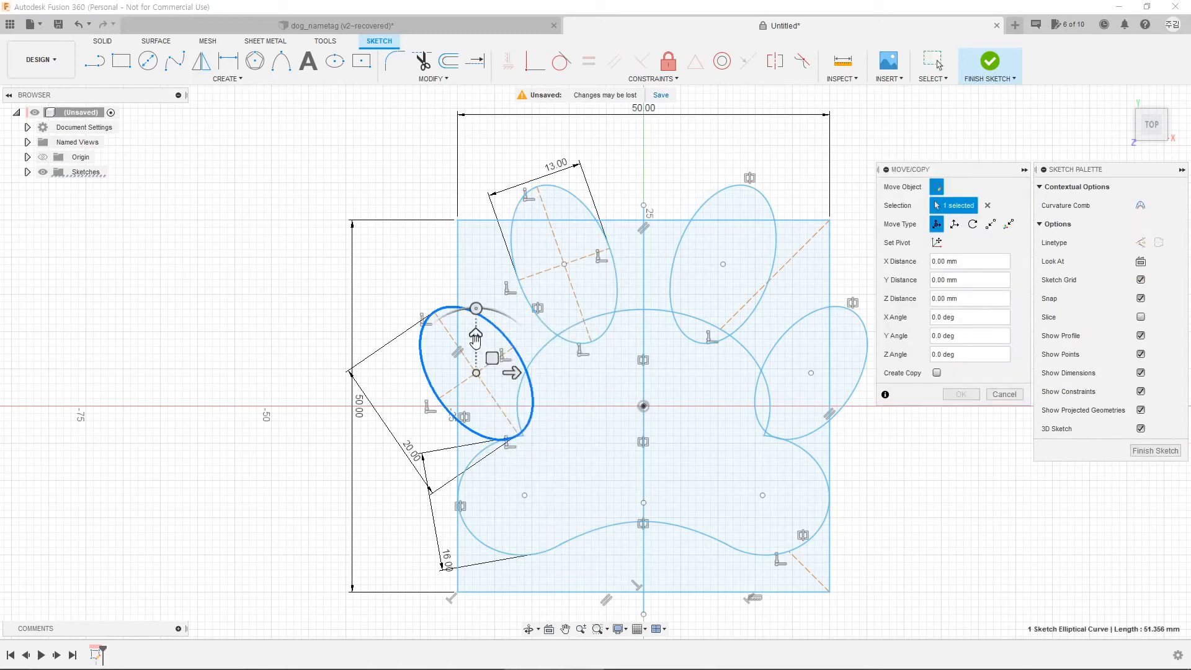
{"action": "left_click_drag", "start_coordinate": [476, 340], "coordinate": [518, 389]}
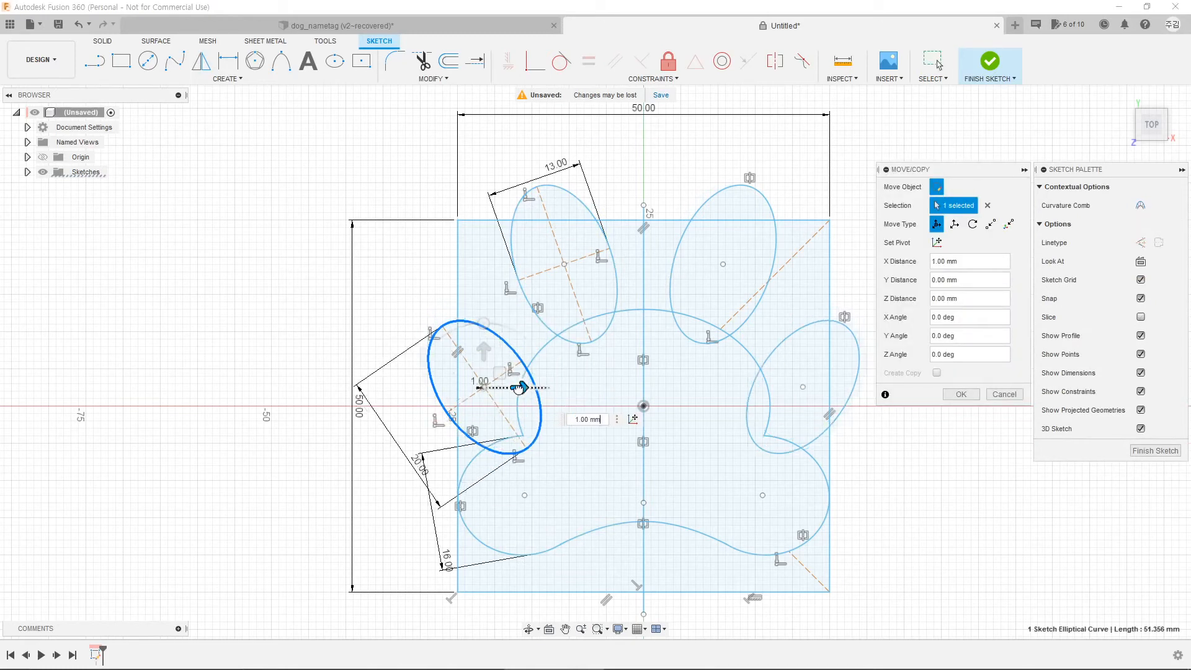
{"action": "left_click_drag", "start_coordinate": [483, 323], "coordinate": [477, 322]}
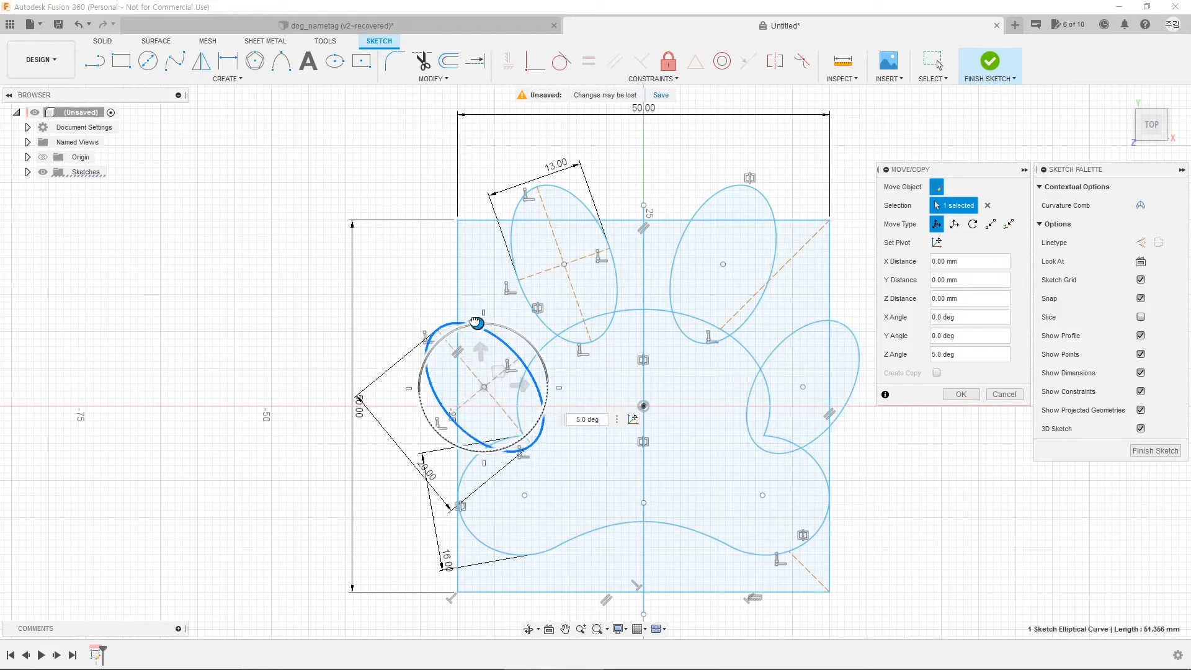
{"action": "left_click", "coordinate": [961, 395]}
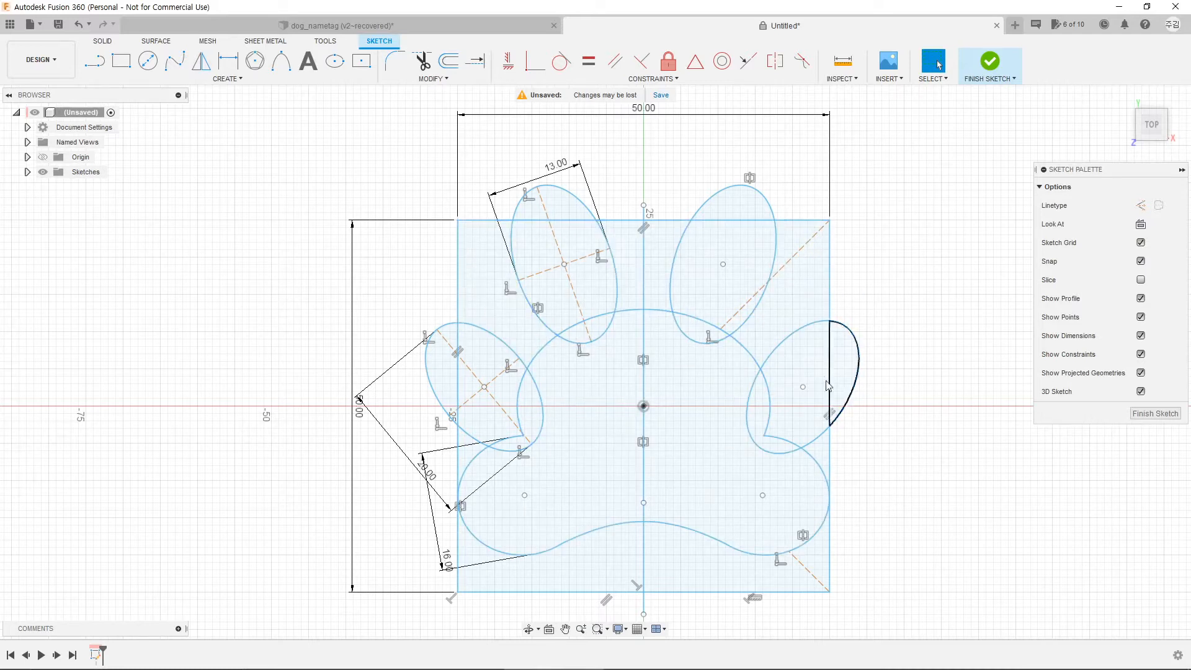
Step: Delete the square's side edges and the bottom horizontal line
{"action": "left_click", "coordinate": [460, 277]}
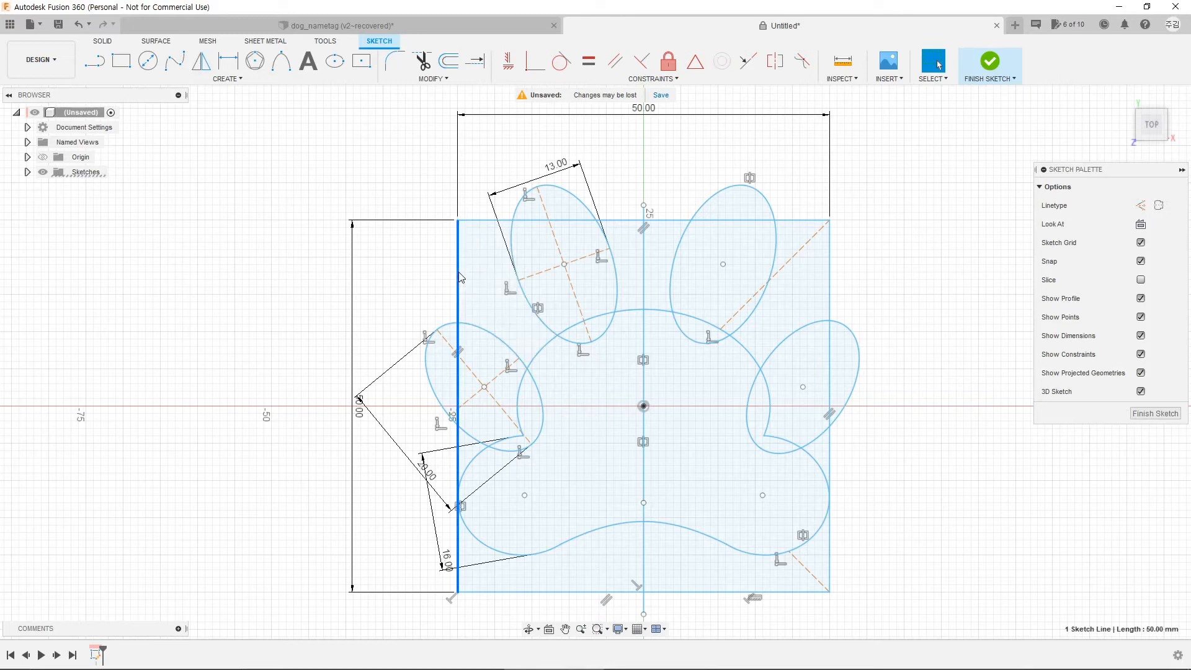
{"action": "key", "text": "Delete"}
{"action": "key", "text": "Delete"}
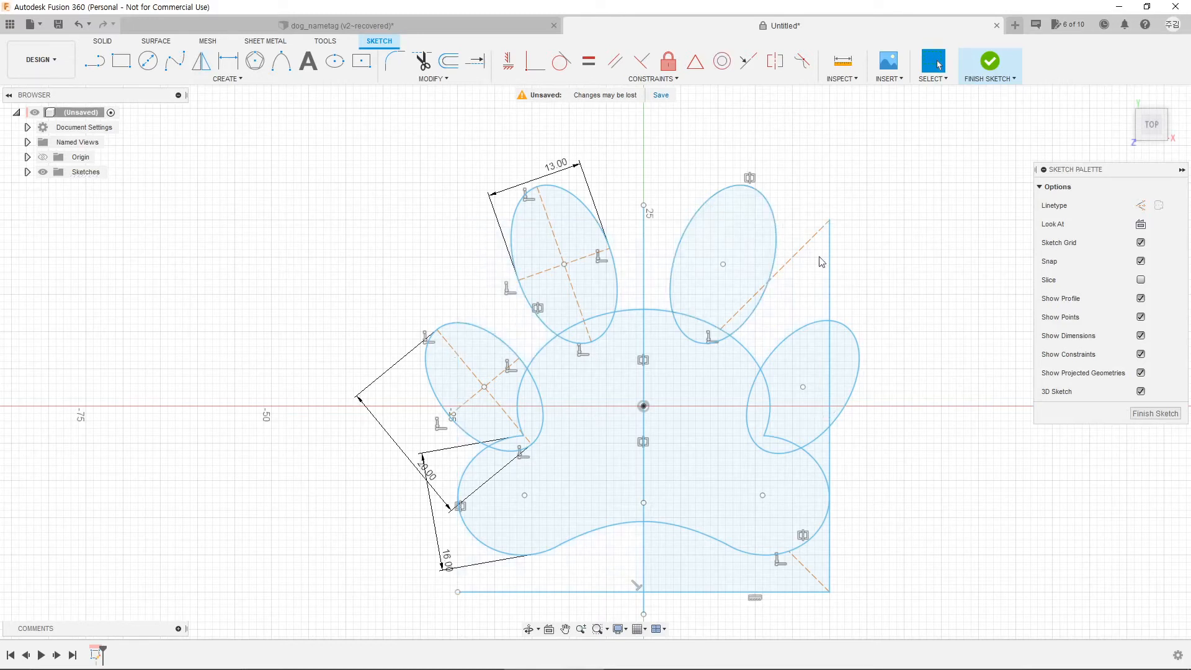
{"action": "left_click", "coordinate": [829, 472]}
{"action": "key", "text": "Delete"}
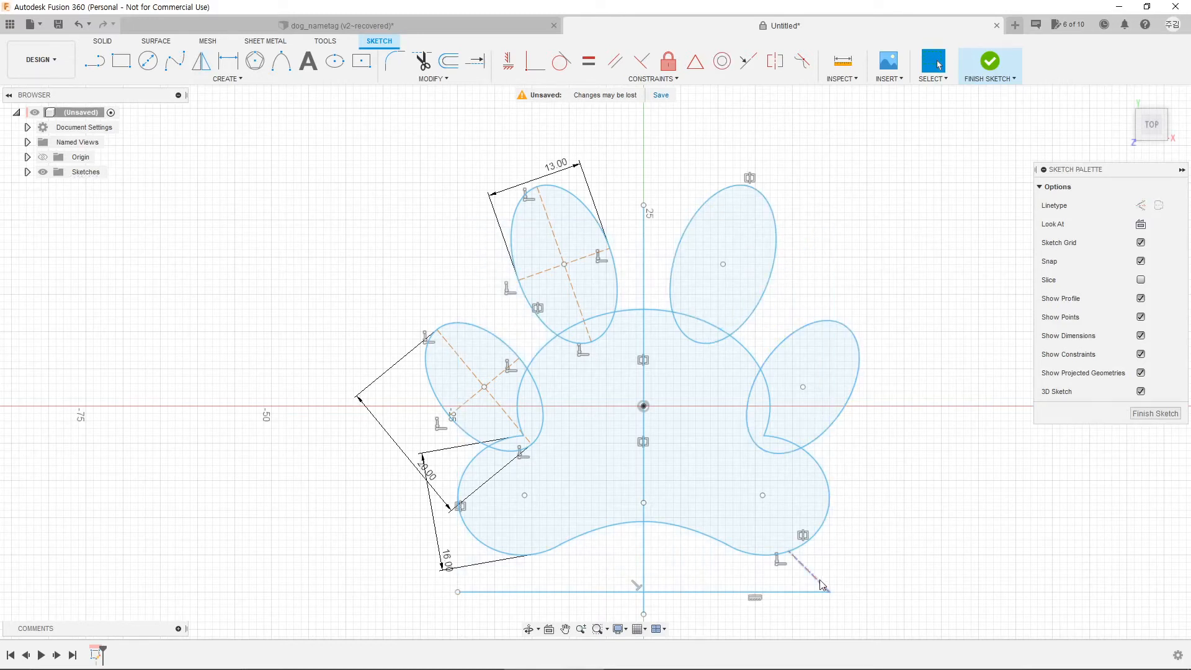
{"action": "left_click", "coordinate": [798, 592]}
{"action": "key", "text": "Delete"}
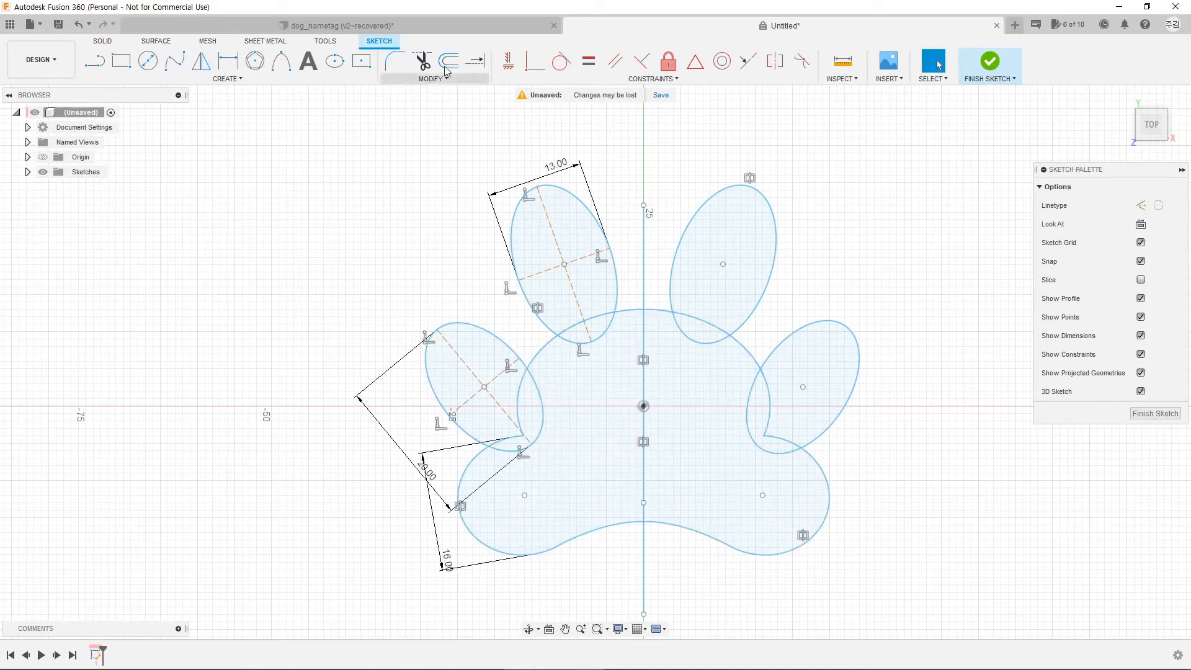
Step: Trim the toe and pad arcs lying inside each other, then delete the centre line
{"action": "left_click", "coordinate": [422, 60]}
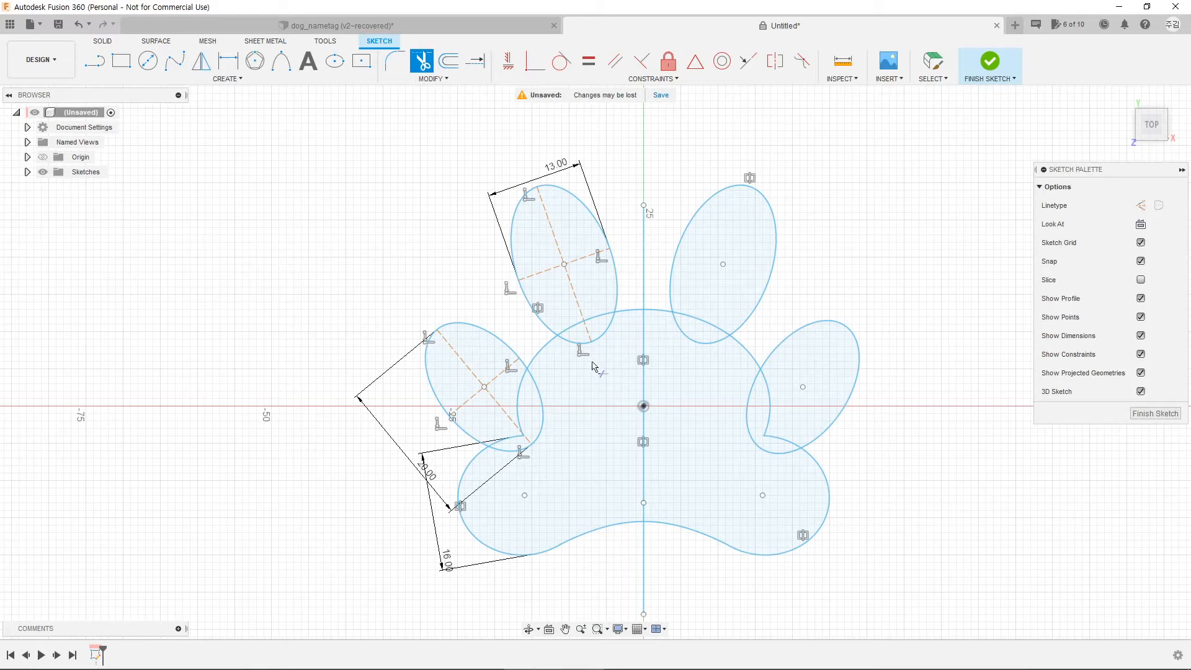
{"action": "left_click", "coordinate": [581, 343]}
{"action": "left_click", "coordinate": [551, 422]}
{"action": "left_click", "coordinate": [510, 439]}
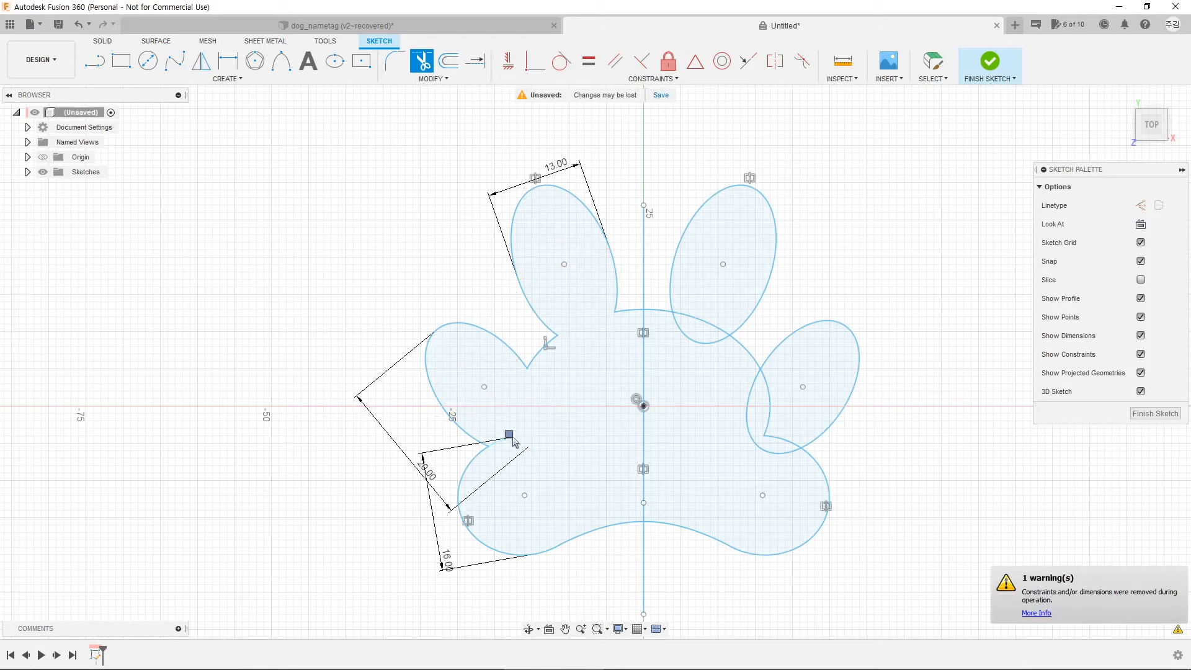
{"action": "left_click", "coordinate": [701, 338]}
{"action": "left_click", "coordinate": [743, 417]}
{"action": "left_click", "coordinate": [780, 452]}
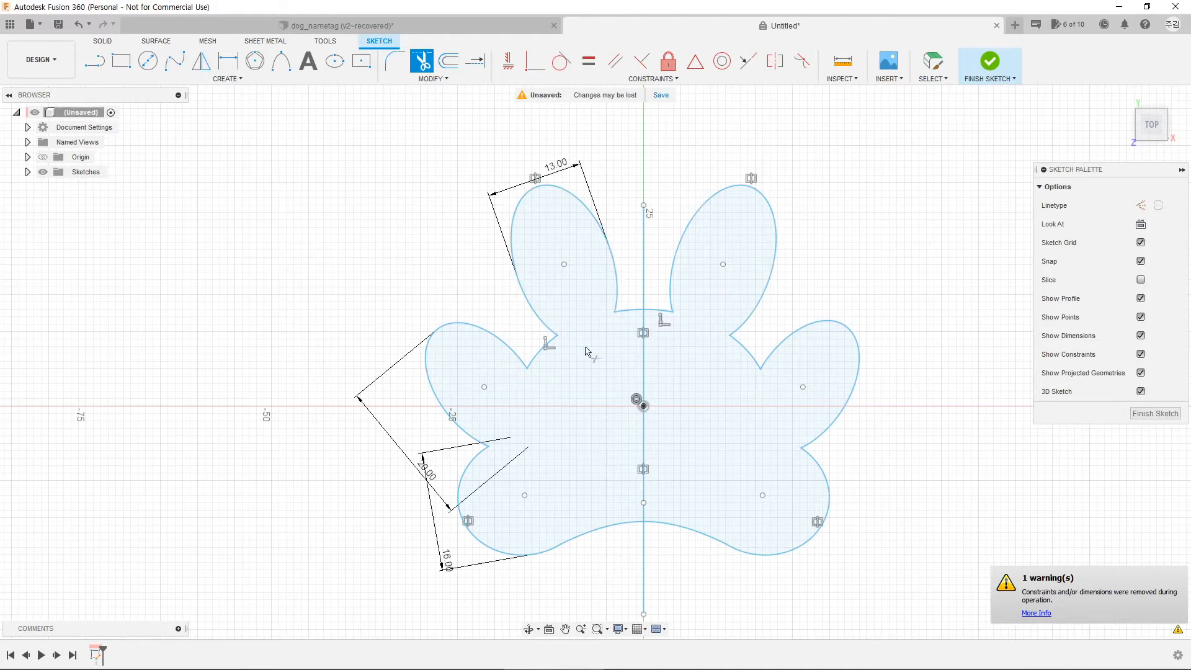
{"action": "key", "text": "Escape"}
{"action": "left_click", "coordinate": [644, 355]}
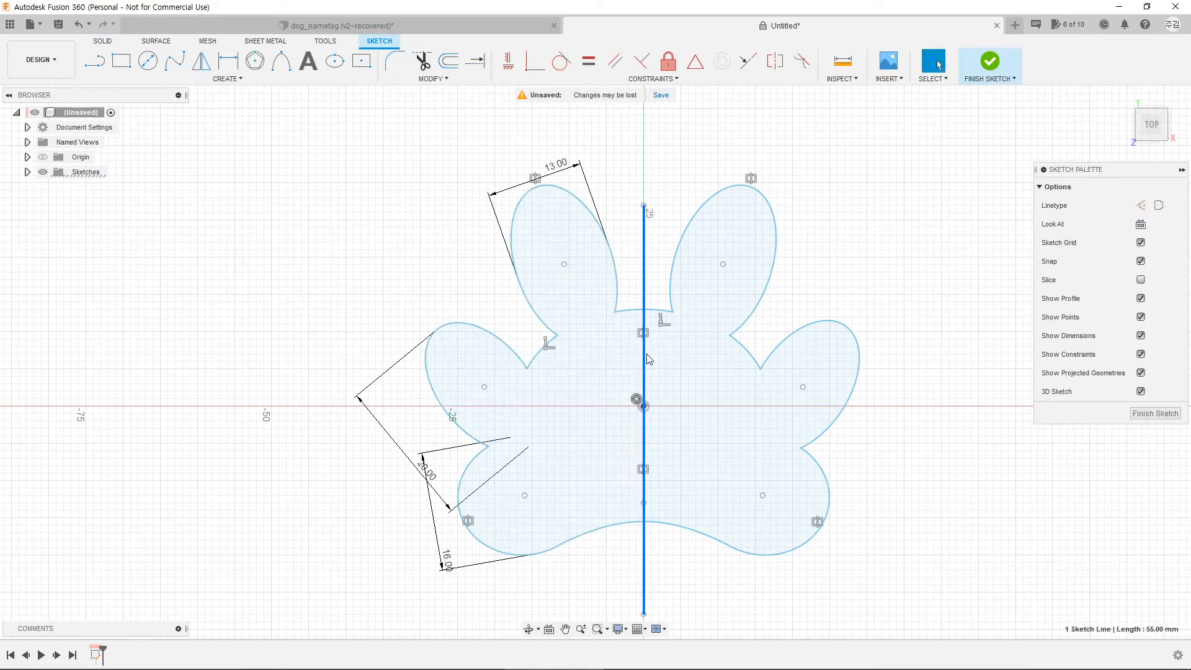
{"action": "key", "text": "Delete"}
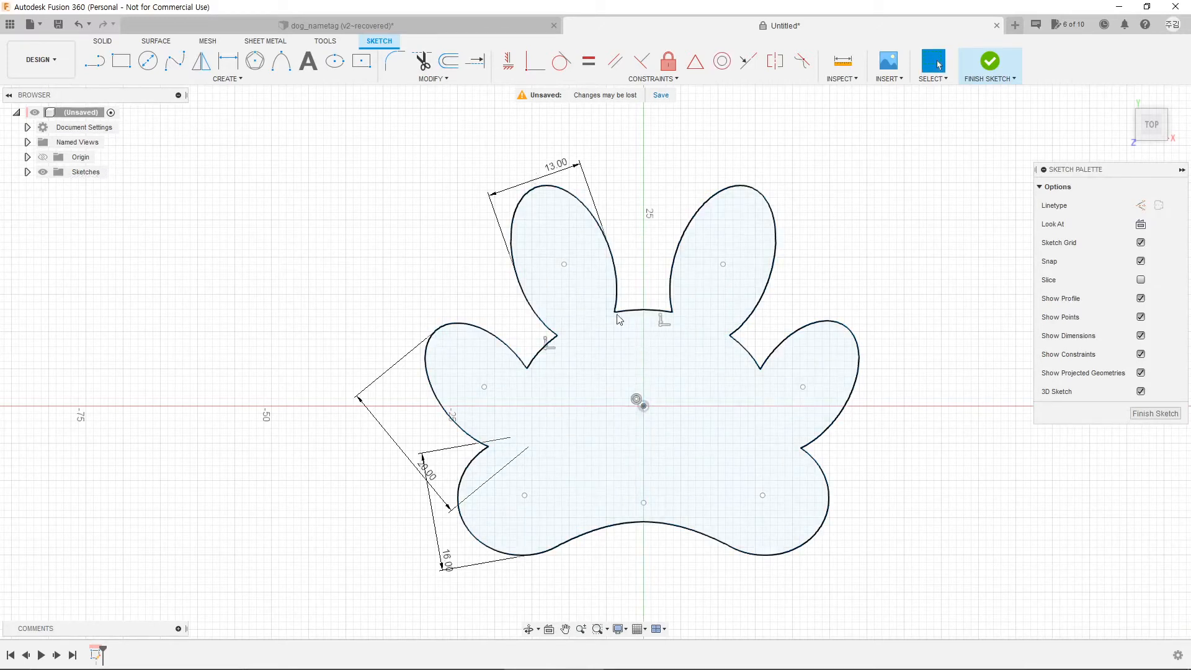
Step: Shift the paw view slightly left and start the Offset command
{"action": "middle_click_drag", "start_coordinate": [660, 407], "coordinate": [629, 409]}
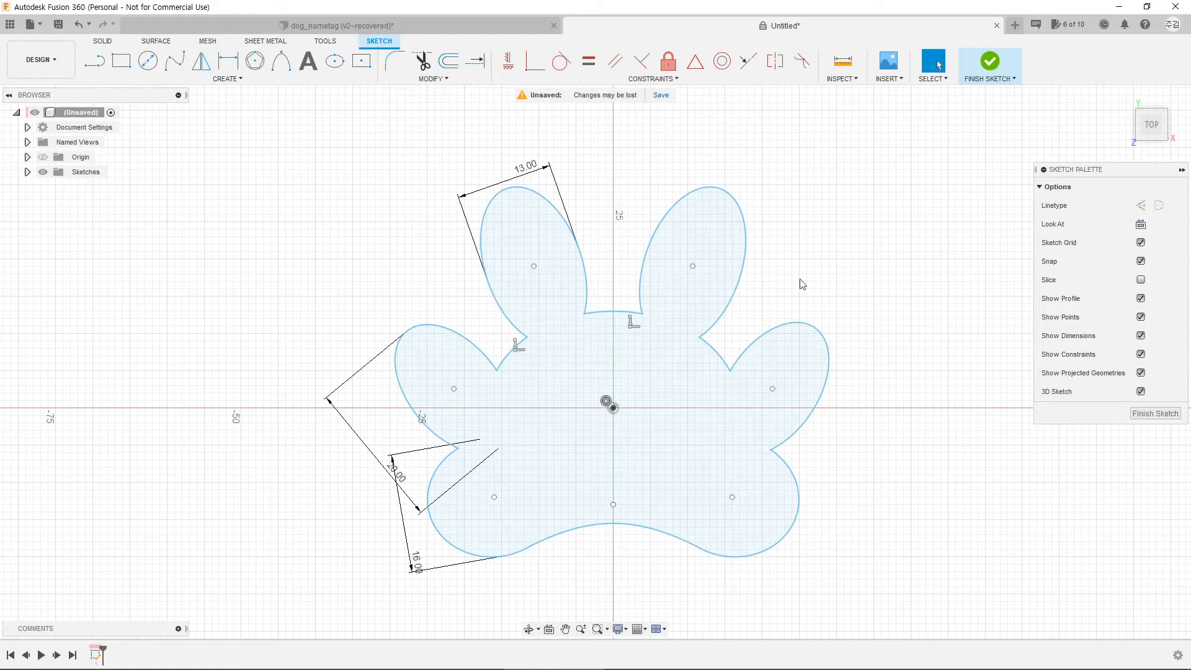
{"action": "left_click", "coordinate": [448, 61]}
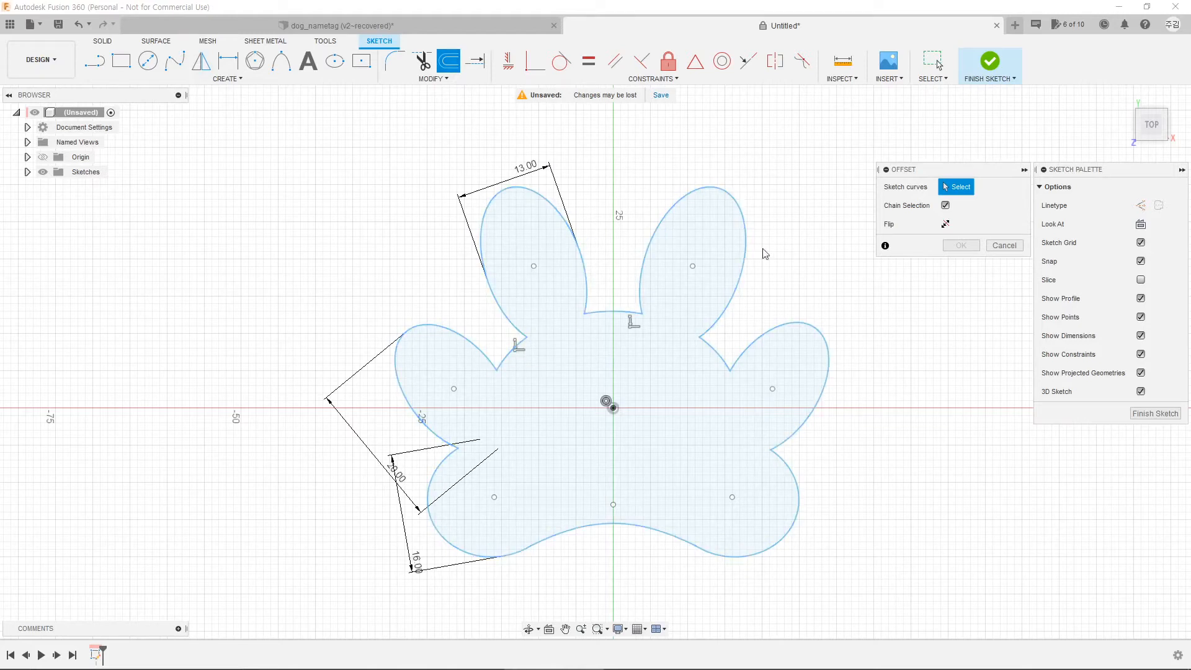
Step: Offset the paw outline 3 mm outward
{"action": "left_click", "coordinate": [503, 311]}
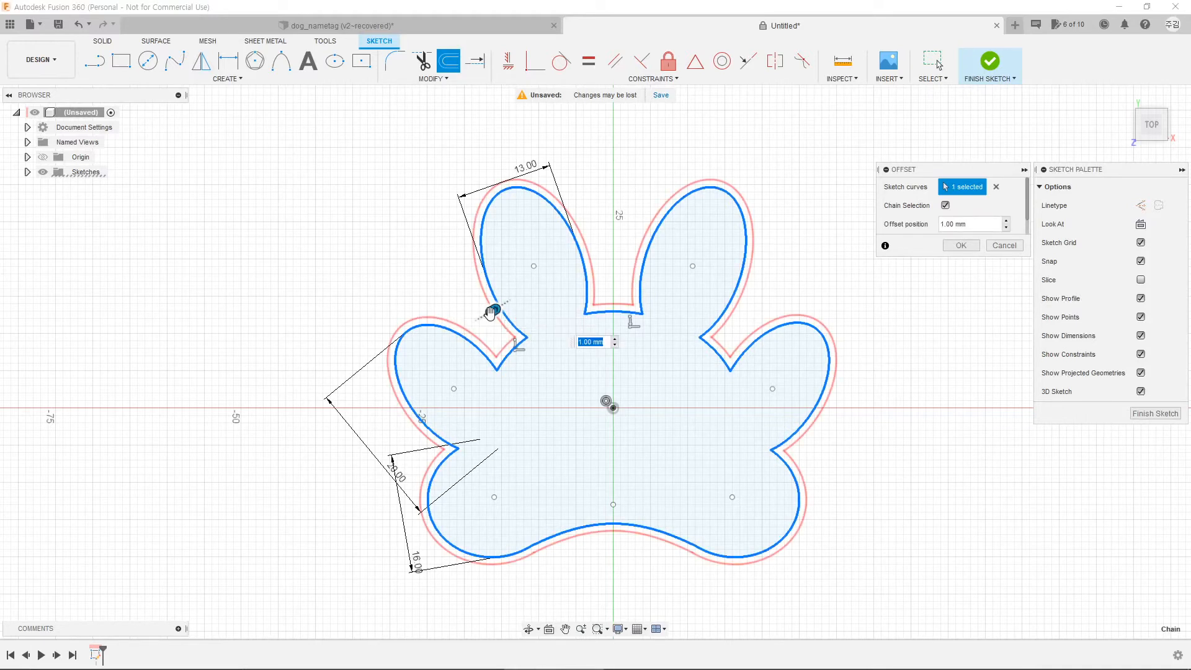
{"action": "left_click_drag", "start_coordinate": [493, 311], "coordinate": [468, 296]}
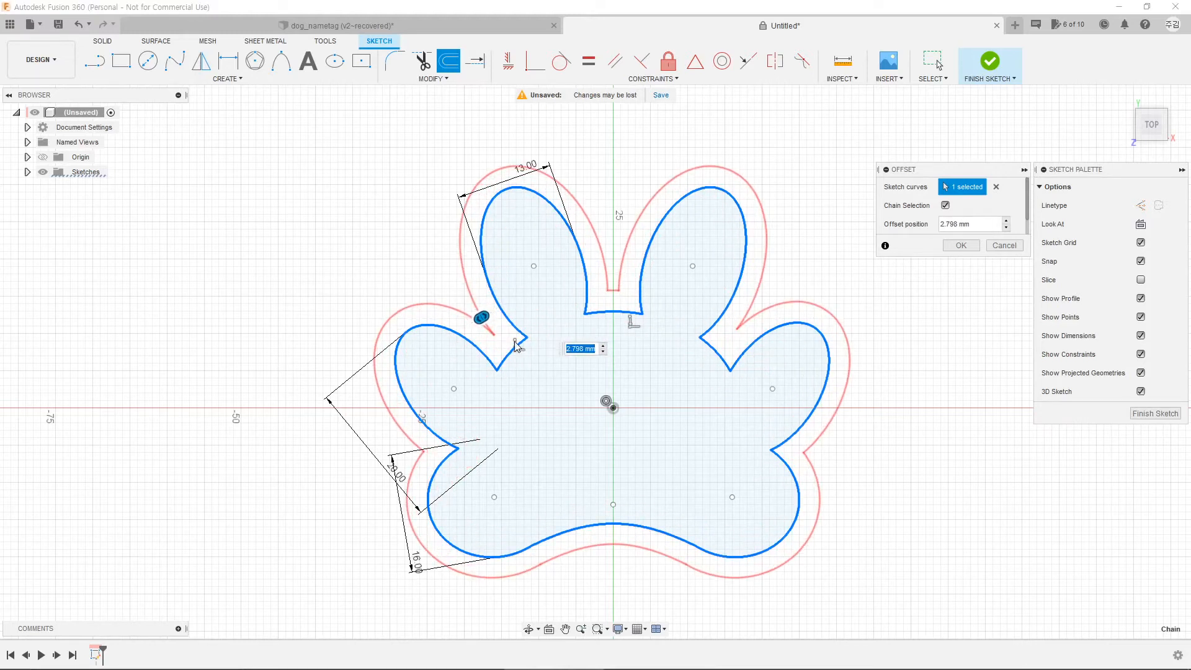
{"action": "type", "text": "3"}
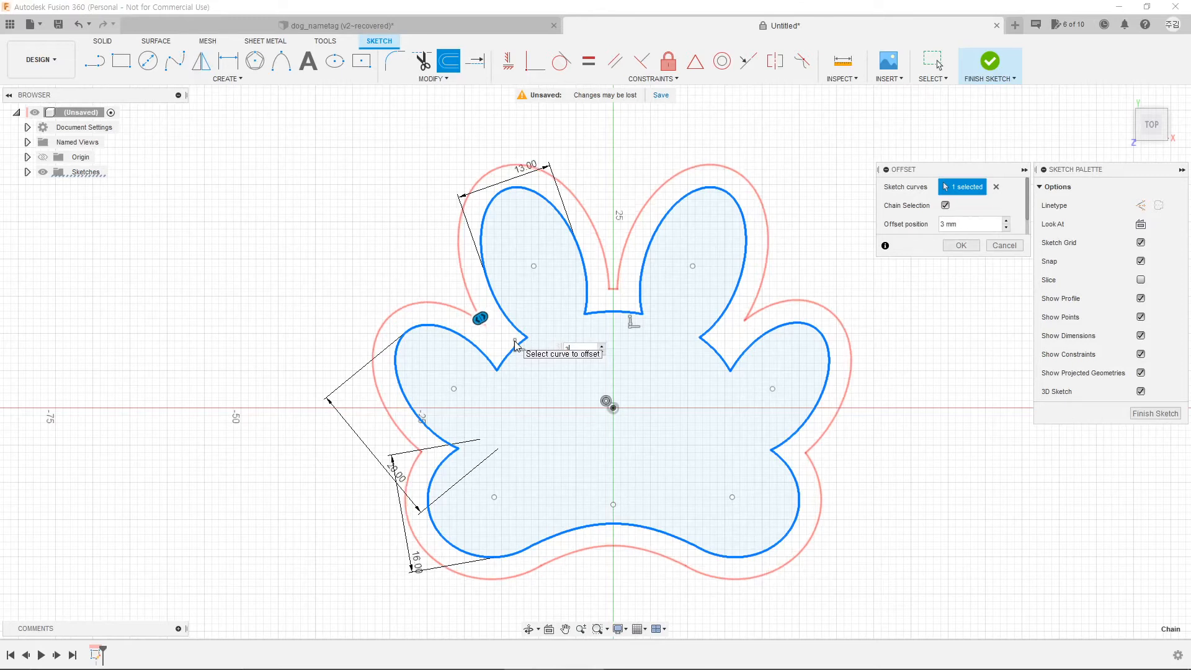
{"action": "key", "text": "Return"}
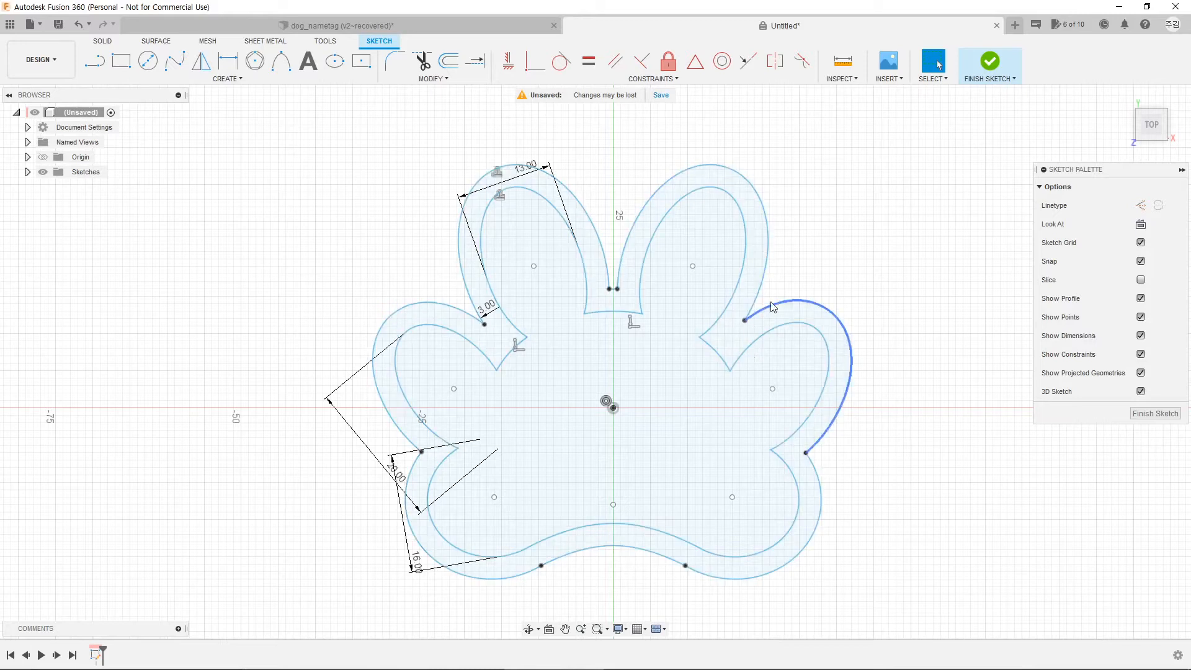
Step: Offset the original paw outline again by 1 mm
{"action": "left_click", "coordinate": [449, 60]}
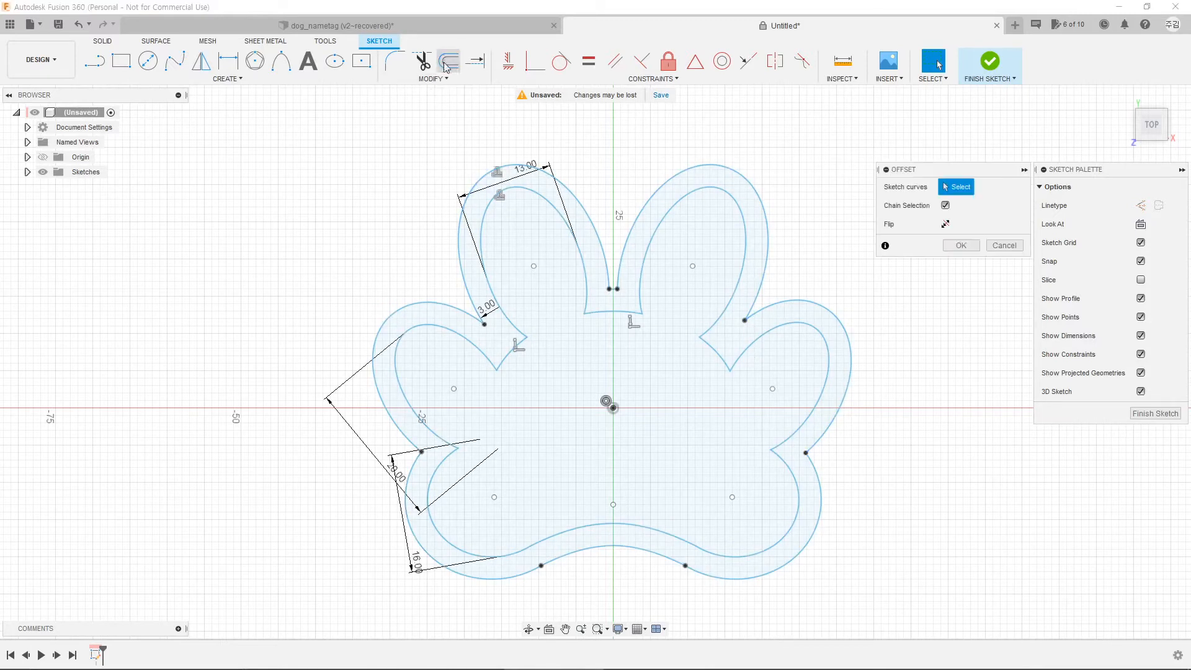
{"action": "left_click", "coordinate": [521, 358]}
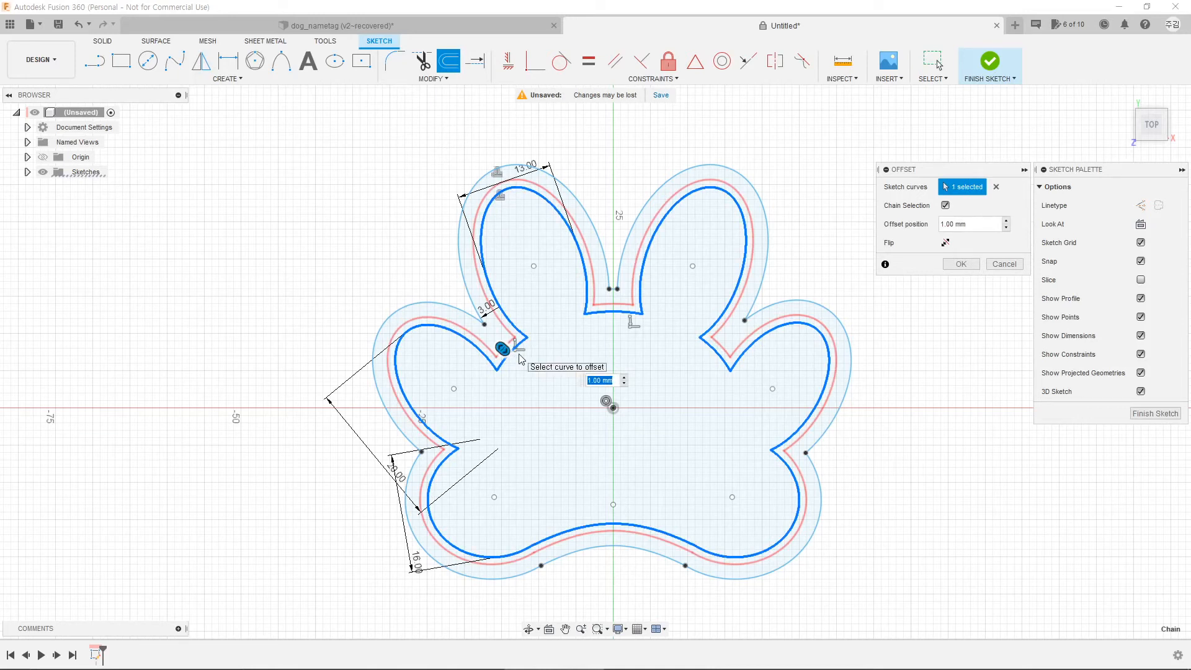
{"action": "key", "text": "Return"}
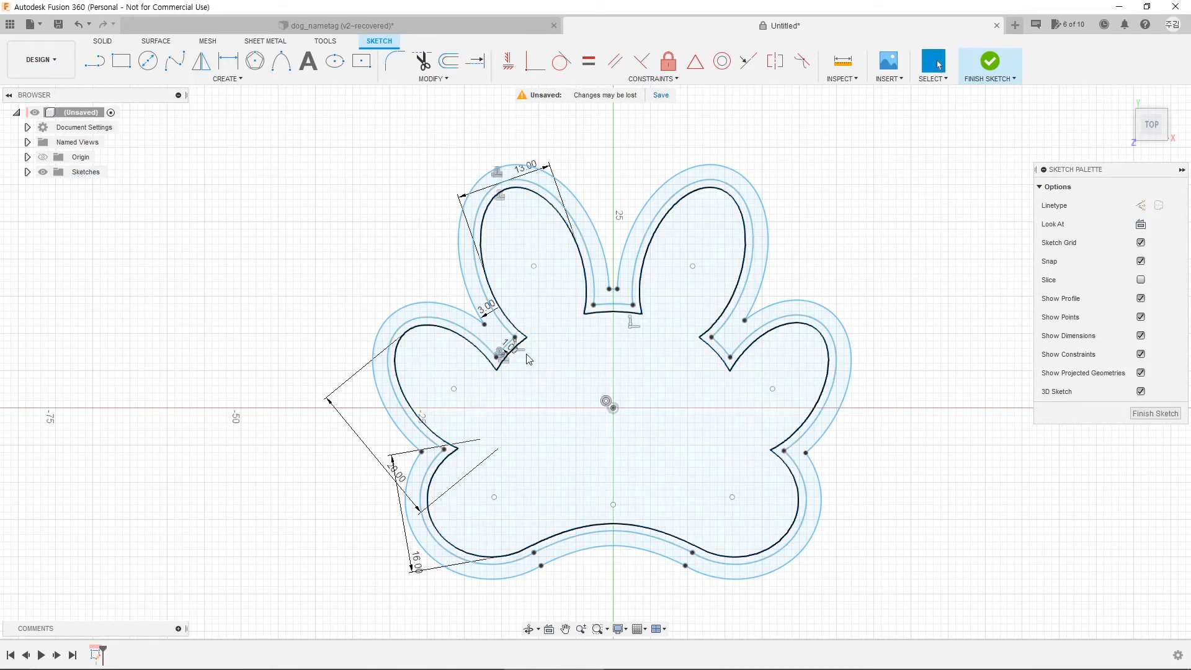
{"action": "mouse_move", "coordinate": [537, 440]}
{"action": "middle_mouse_down", "text": "shift"}
{"action": "mouse_move", "coordinate": [553, 446]}
{"action": "mouse_move", "coordinate": [559, 483]}
{"action": "middle_mouse_up", "text": "shift"}
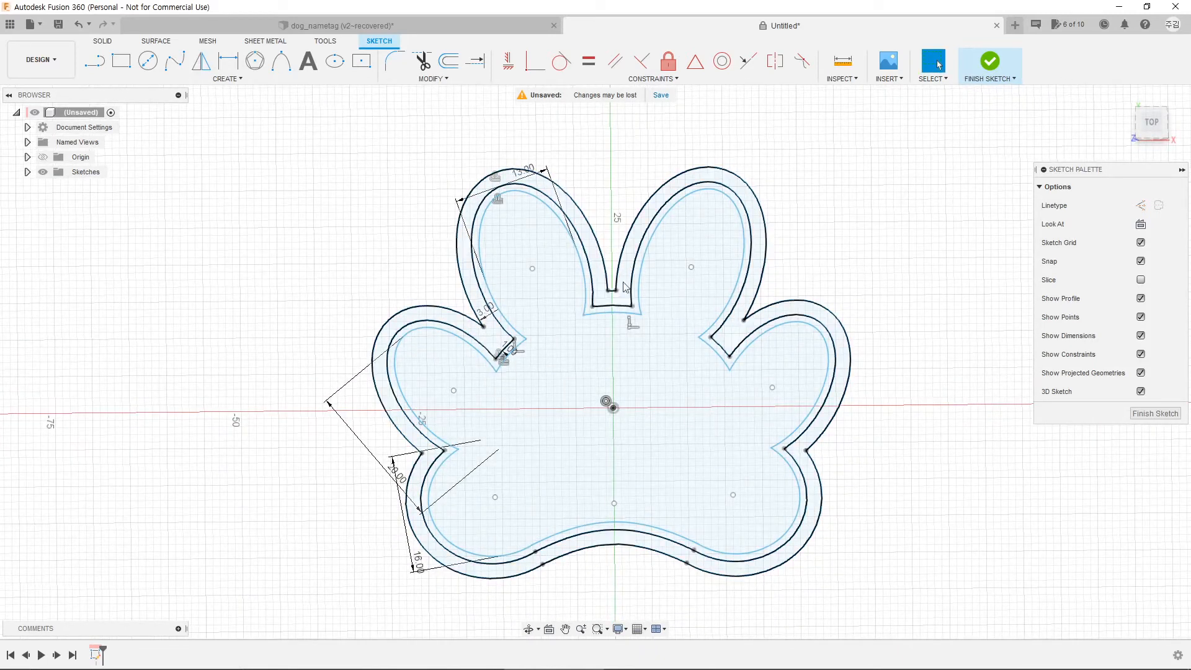
Step: Draw a 5 mm diameter circle between the two upper toes
{"action": "scroll", "coordinate": [608, 251], "scroll_direction": "up", "scroll_amount": 3}
{"action": "middle_click_drag", "start_coordinate": [608, 251], "coordinate": [566, 343]}
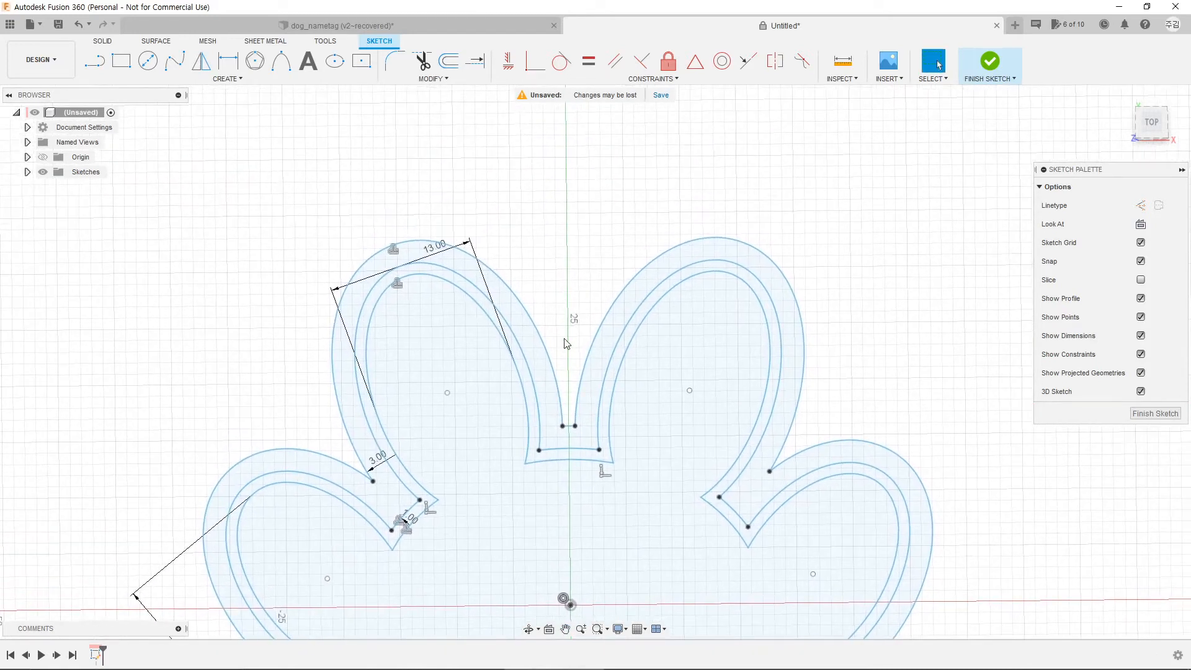
{"action": "left_click", "coordinate": [149, 61]}
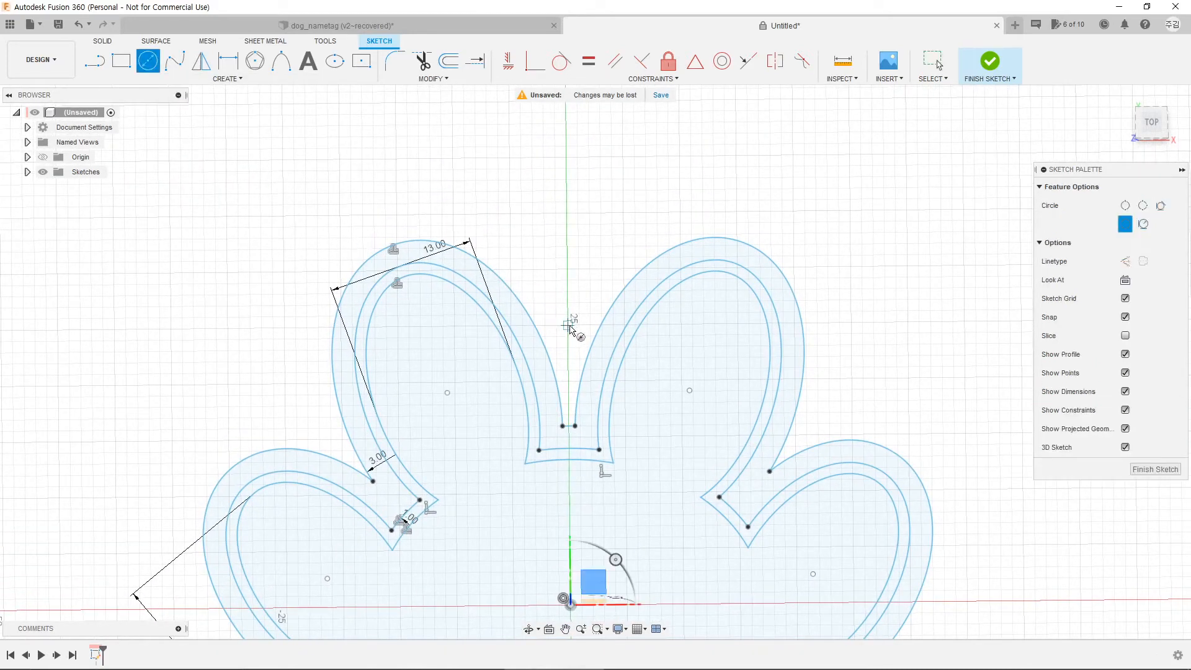
{"action": "left_click", "coordinate": [569, 324]}
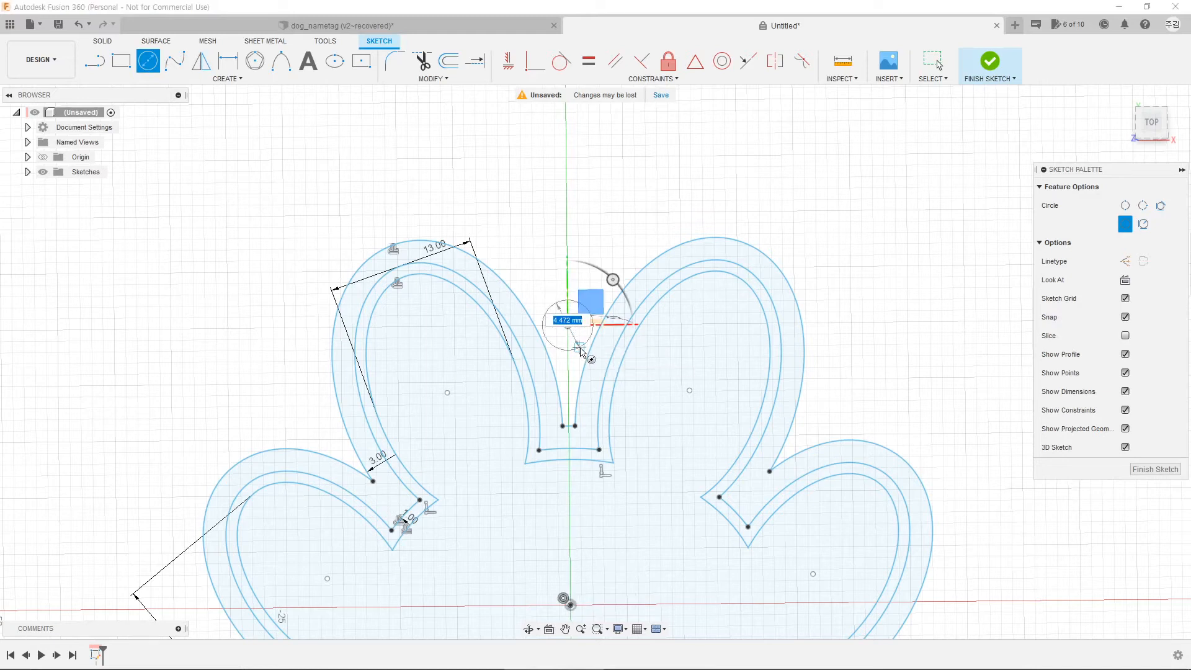
{"action": "type", "text": "5"}
{"action": "key", "text": "Return"}
{"action": "key", "text": "Escape"}
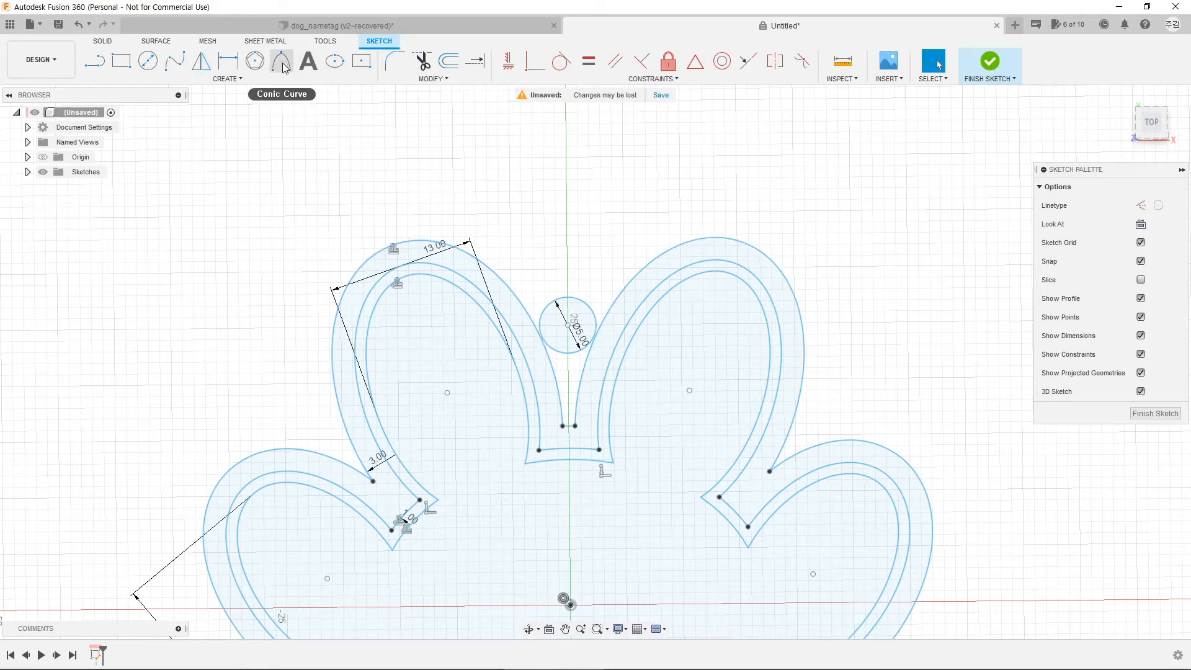
Step: Draw a trial conic curve across the tops of the upper toes, then delete it
{"action": "left_click", "coordinate": [283, 67]}
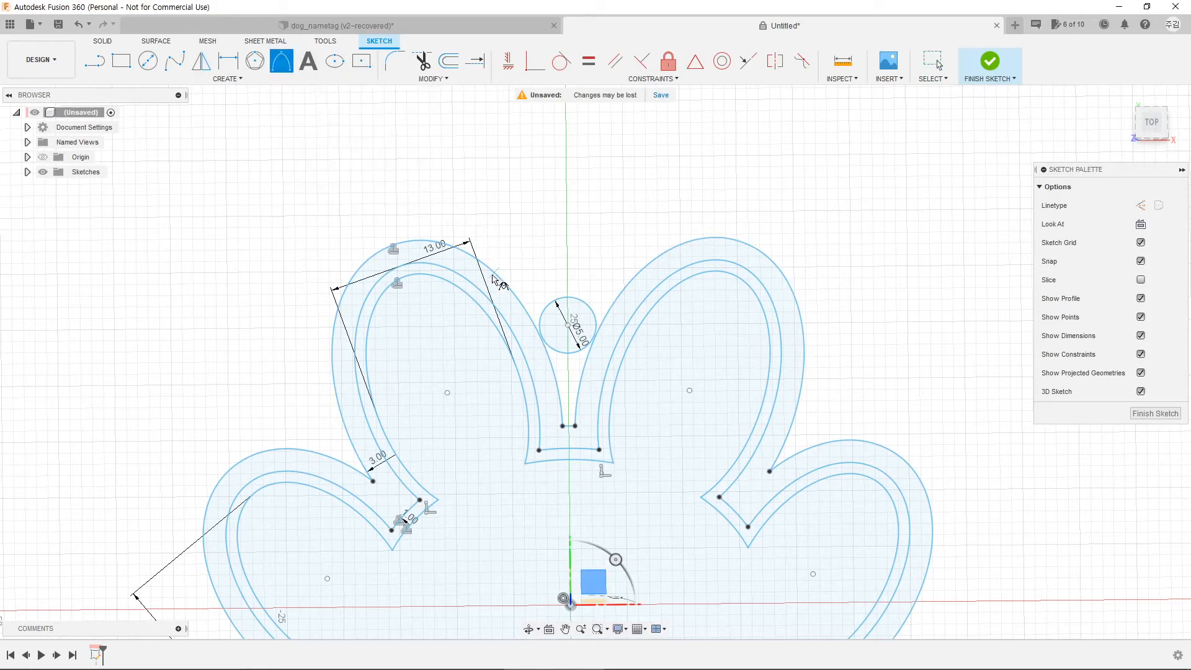
{"action": "left_click", "coordinate": [484, 263]}
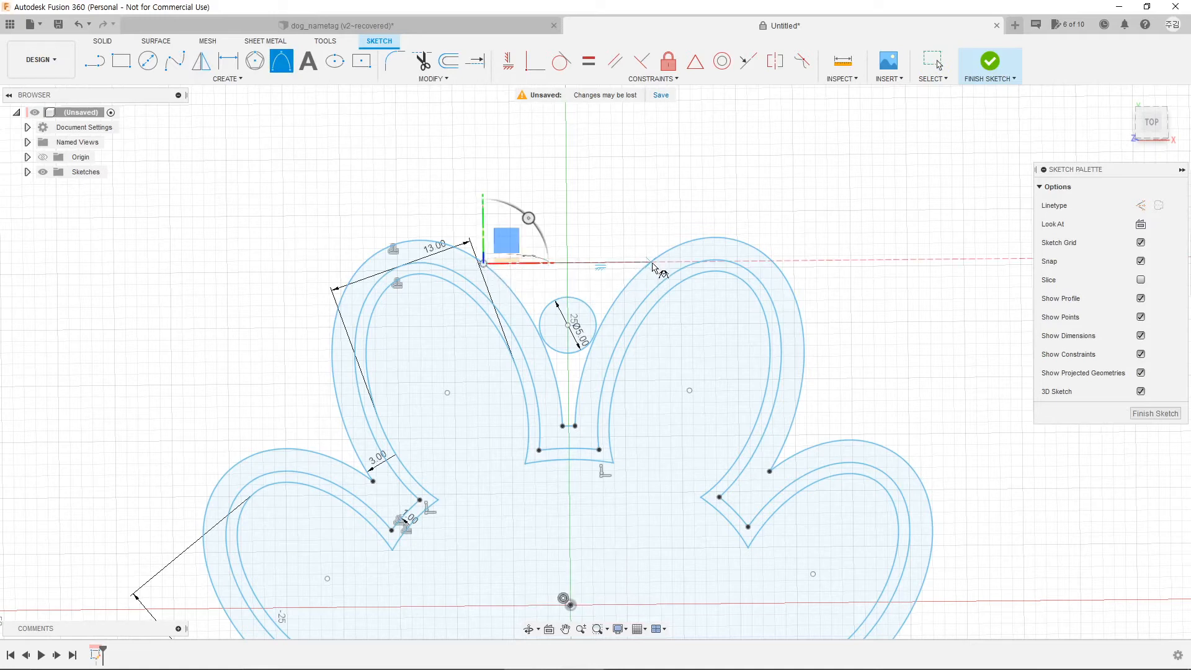
{"action": "left_click", "coordinate": [651, 262]}
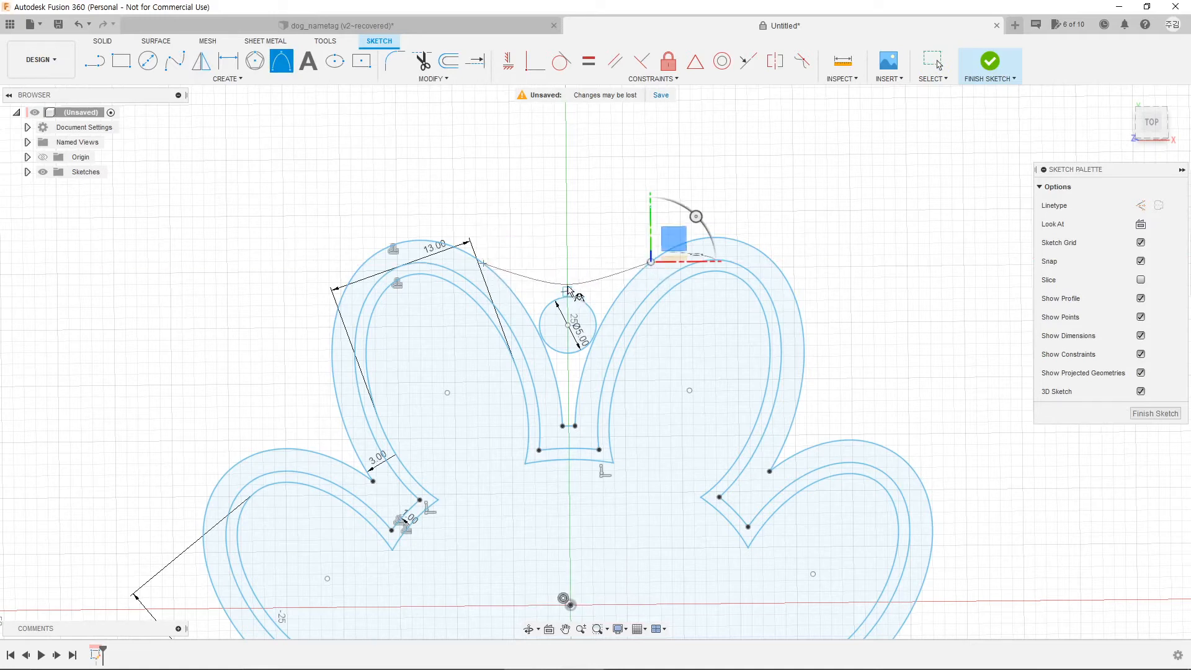
{"action": "left_click", "coordinate": [567, 281]}
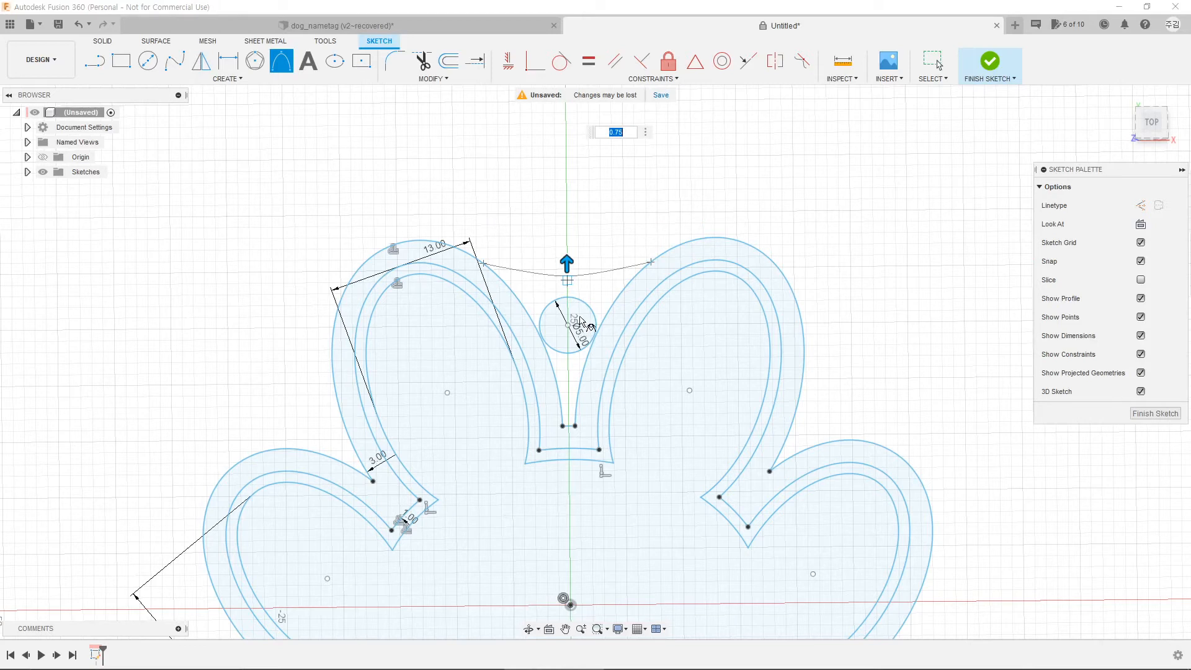
{"action": "key", "text": "Escape"}
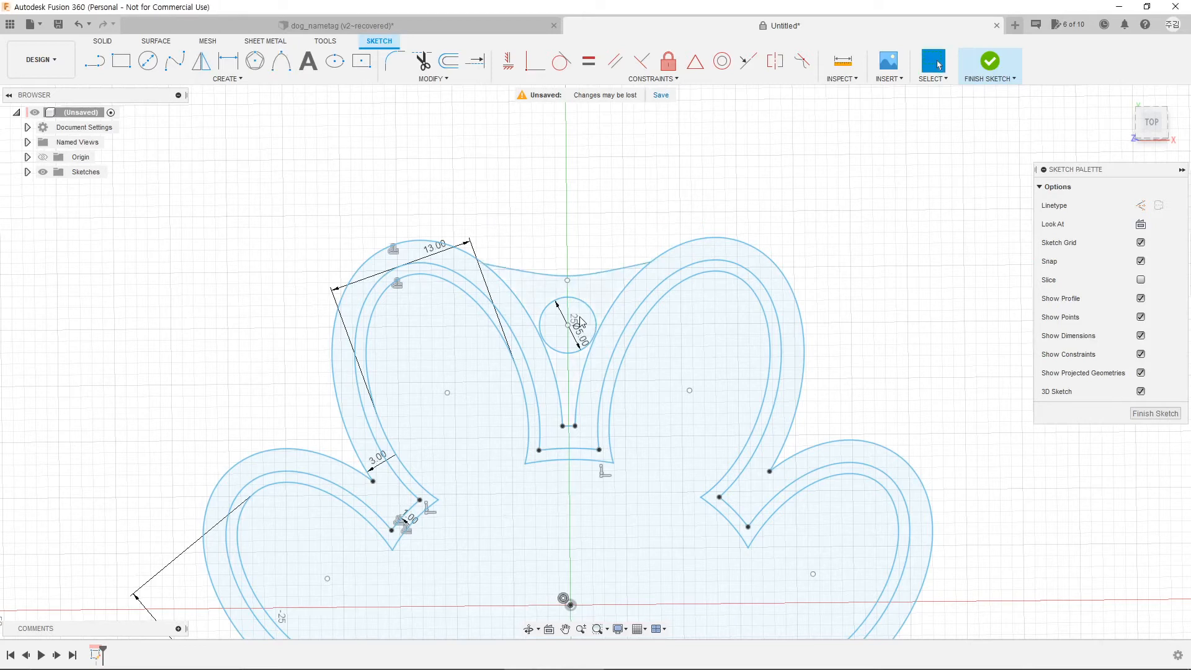
{"action": "left_click", "coordinate": [588, 282]}
{"action": "key", "text": "Delete"}
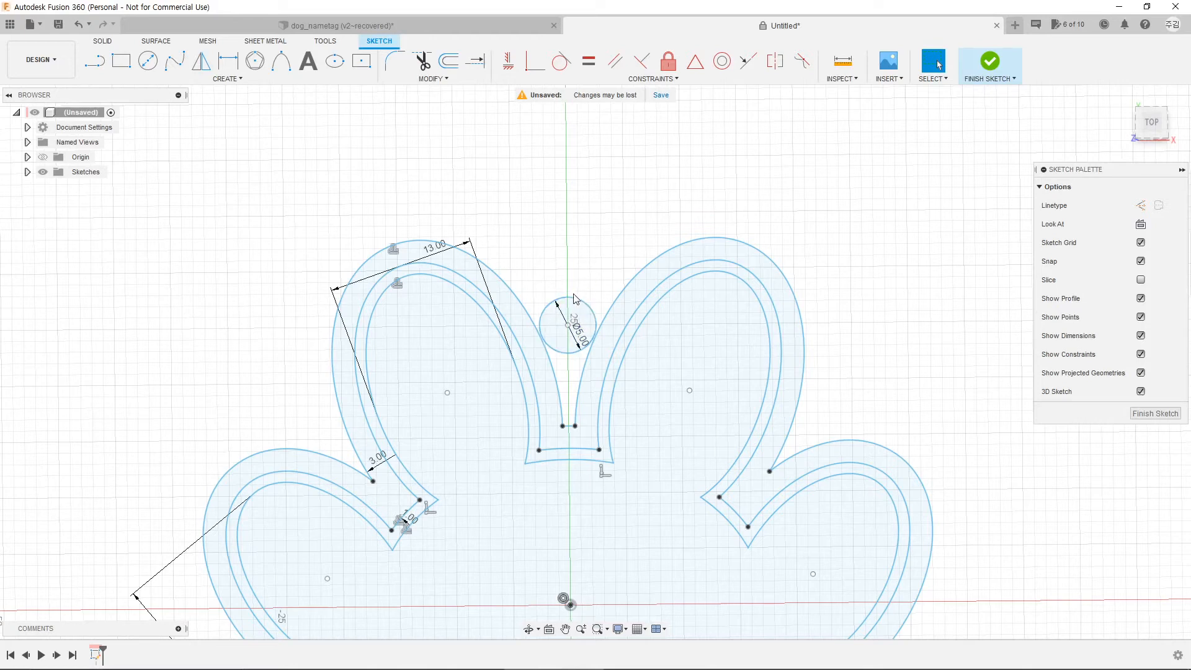
Step: Offset the 5 mm ring-hole circle outward by 3 mm
{"action": "left_click", "coordinate": [449, 60]}
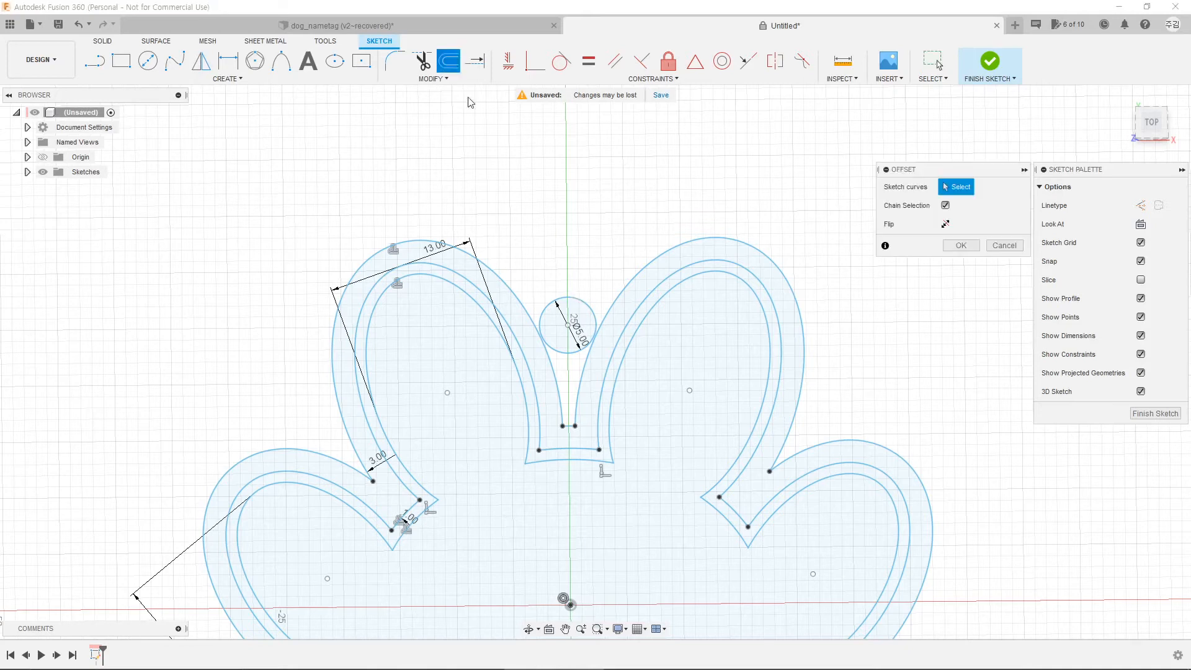
{"action": "left_click", "coordinate": [568, 300]}
{"action": "left_click_drag", "start_coordinate": [566, 292], "coordinate": [565, 265]}
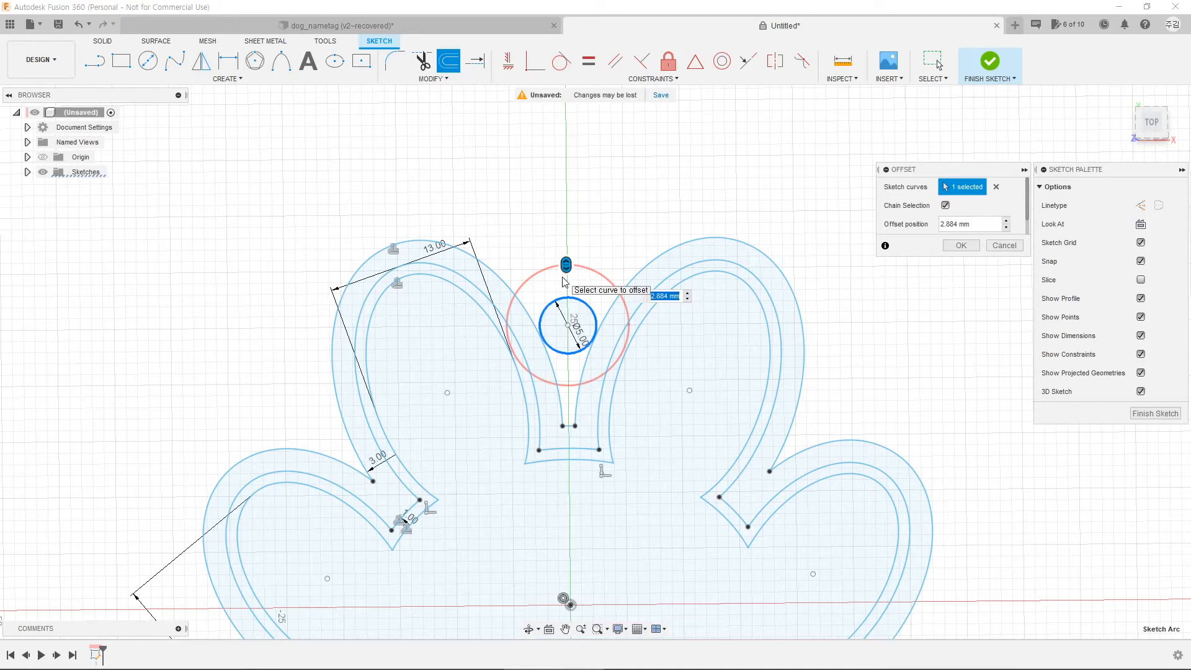
{"action": "left_click", "coordinate": [937, 62]}
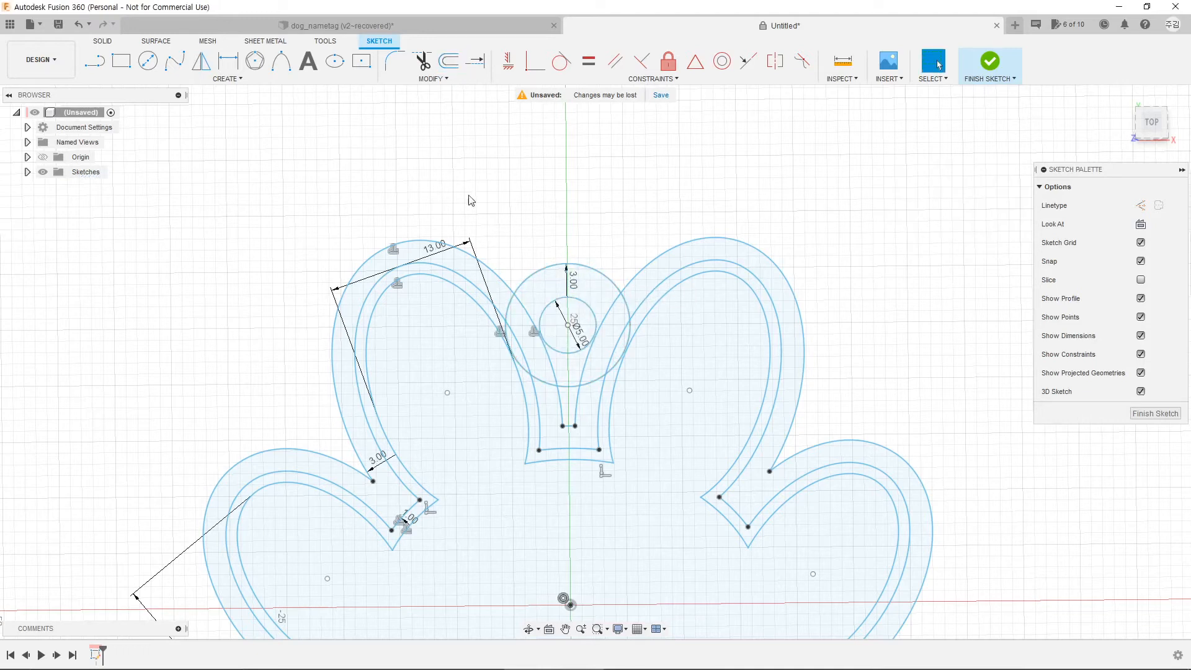
Step: Trim the offset circle's inner arcs and the lobe arcs overlapping the ring tab
{"action": "left_click", "coordinate": [423, 60]}
{"action": "left_click", "coordinate": [514, 315]}
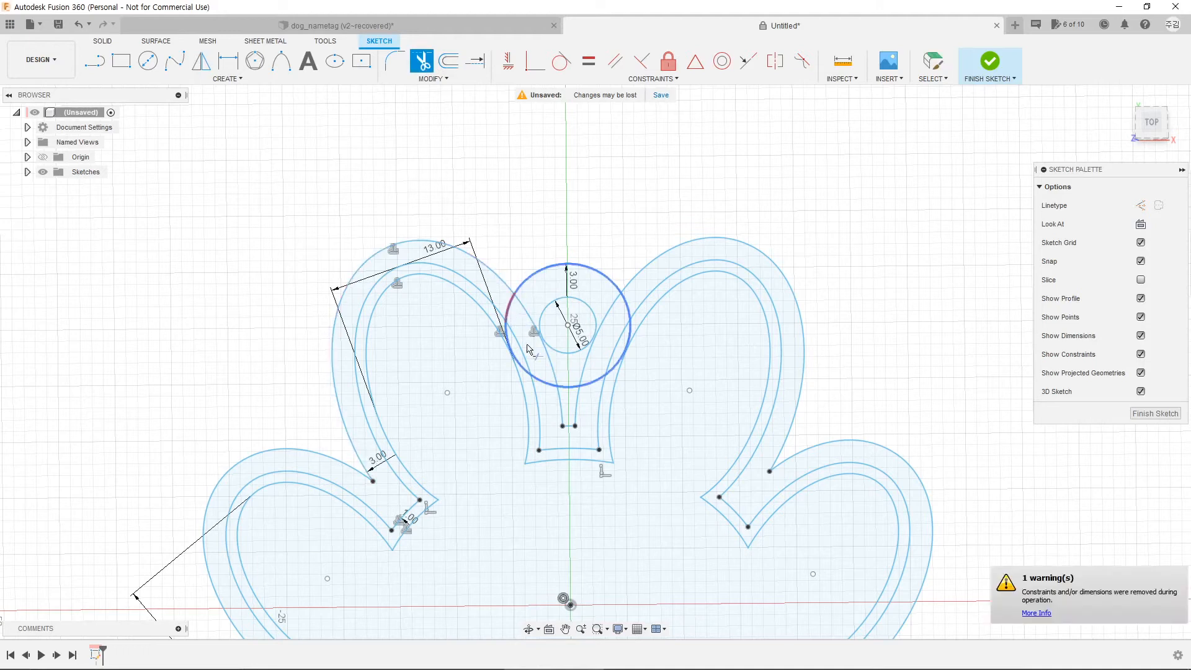
{"action": "left_click", "coordinate": [549, 386]}
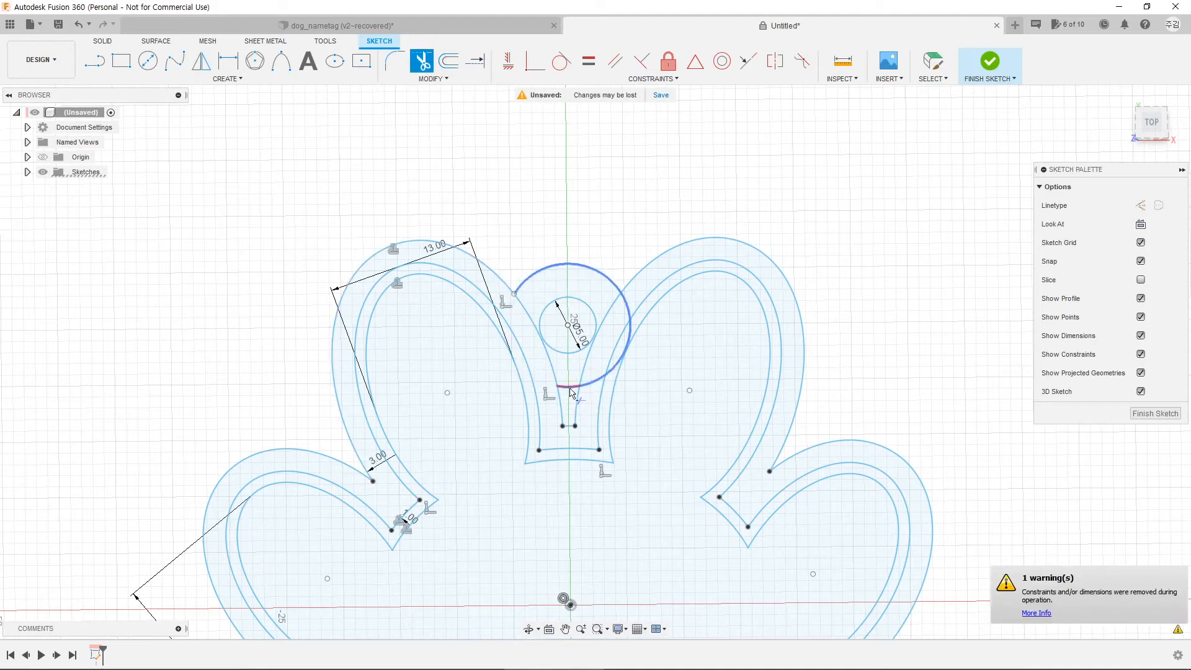
{"action": "left_click", "coordinate": [572, 391]}
{"action": "left_click", "coordinate": [590, 388]}
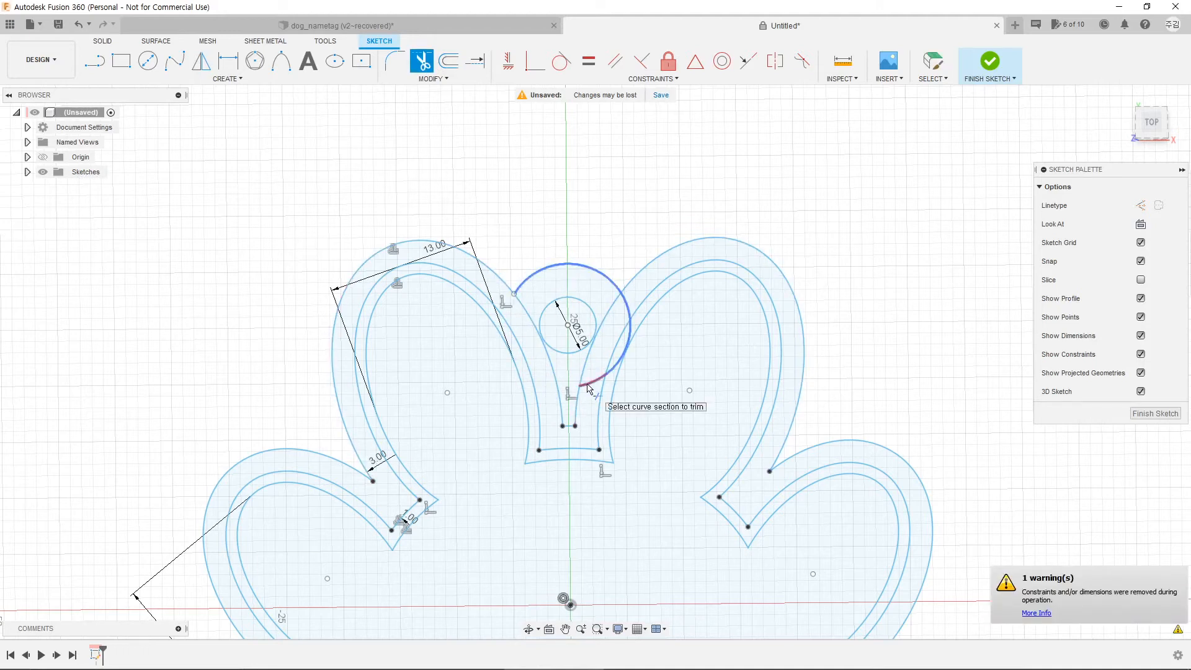
{"action": "left_click", "coordinate": [617, 372]}
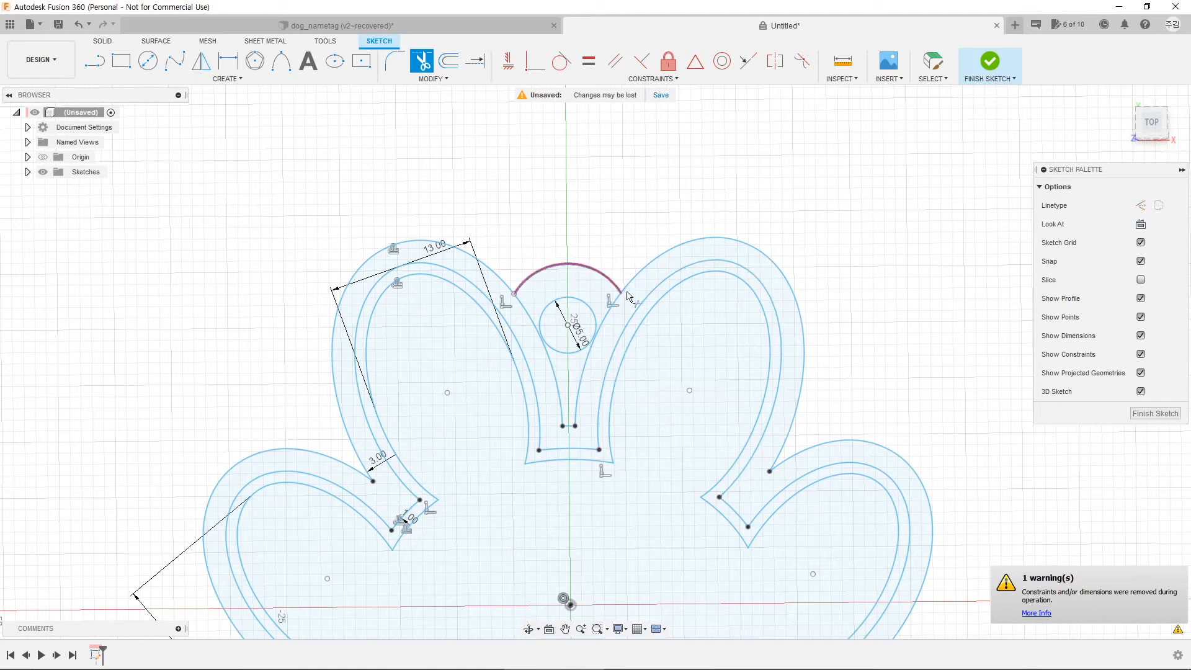
{"action": "left_click", "coordinate": [529, 317]}
{"action": "left_click", "coordinate": [579, 413]}
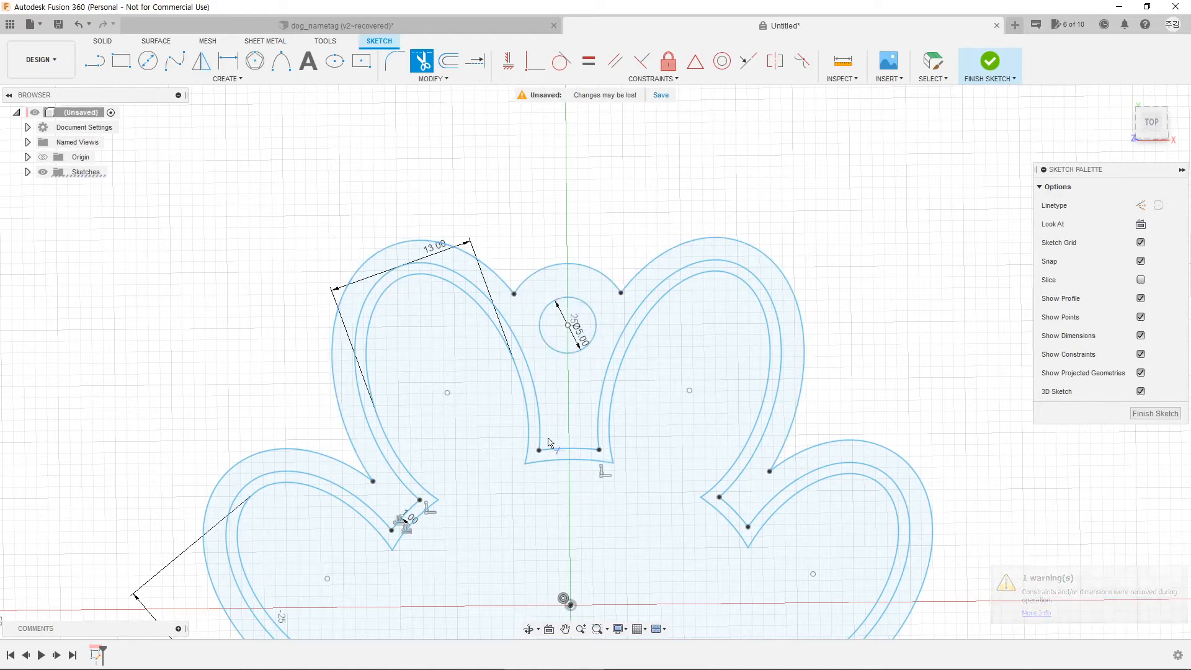
{"action": "scroll", "coordinate": [570, 447], "scroll_direction": "down", "scroll_amount": 3}
{"action": "mouse_move", "coordinate": [583, 545]}
{"action": "middle_mouse_down"}
{"action": "mouse_move", "coordinate": [576, 402]}
{"action": "mouse_move", "coordinate": [594, 446]}
{"action": "middle_mouse_up"}
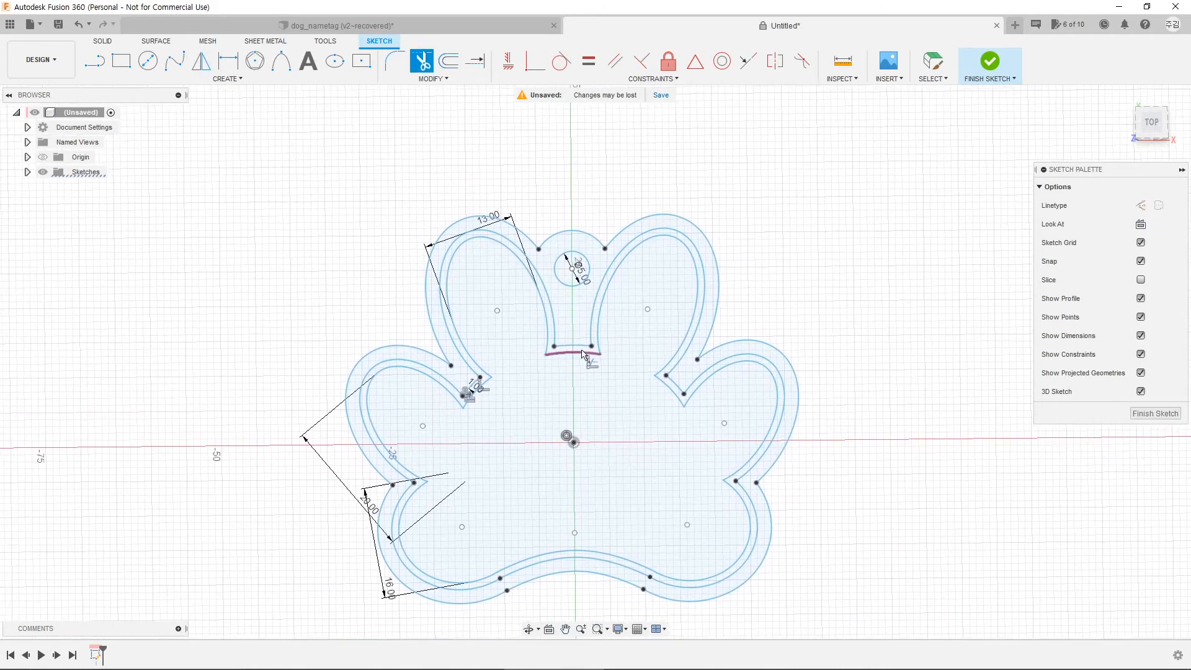
{"action": "mouse_move", "coordinate": [528, 491]}
{"action": "middle_mouse_down", "text": "shift"}
{"action": "mouse_move", "coordinate": [515, 447]}
{"action": "mouse_move", "coordinate": [525, 459]}
{"action": "mouse_move", "coordinate": [561, 427]}
{"action": "middle_mouse_up", "text": "shift"}
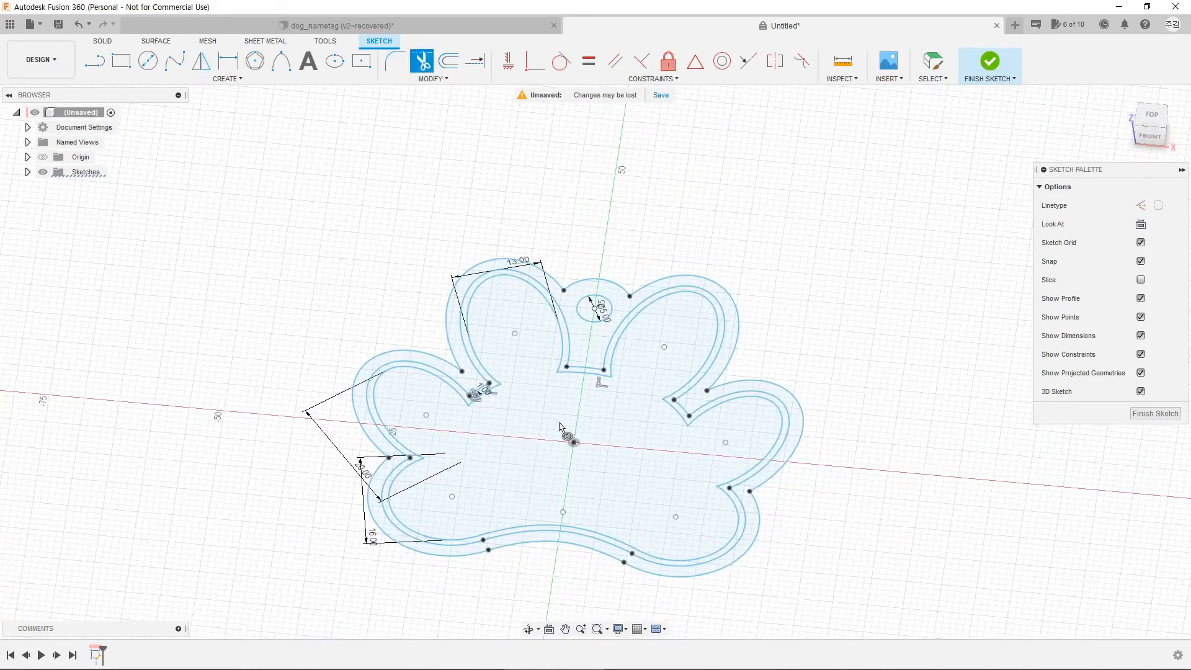
Step: Finish the sketch and extrude the outer paw band with its ring-hole tab 2 mm as a new body
{"action": "left_click", "coordinate": [991, 63]}
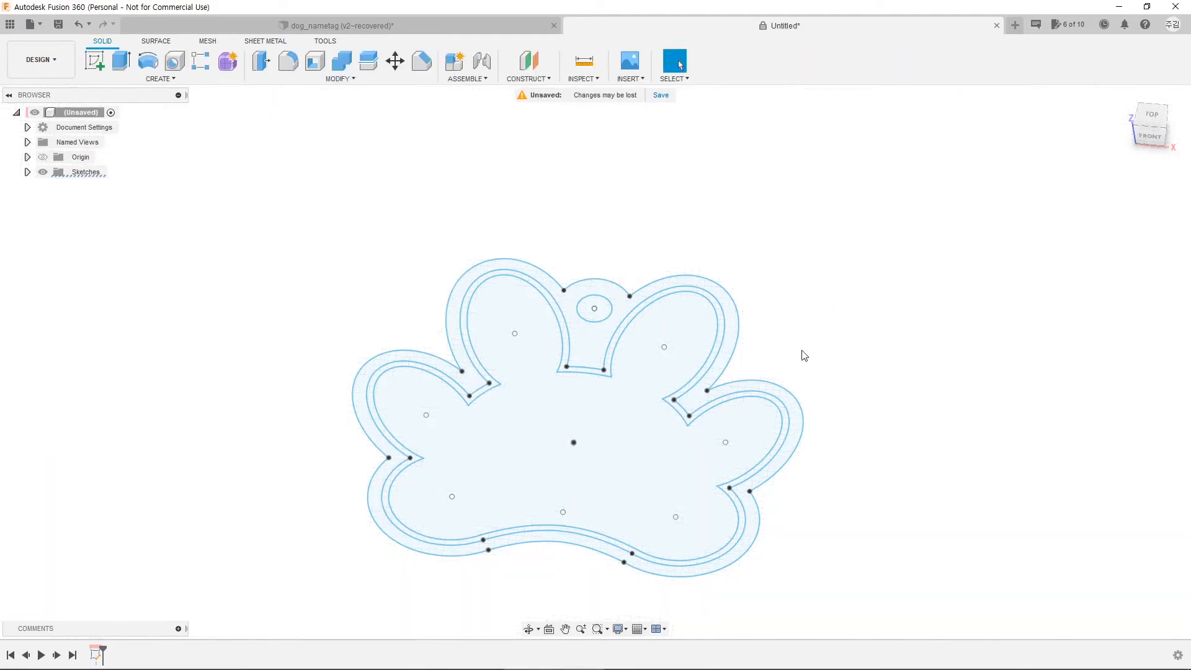
{"action": "left_click_drag", "start_coordinate": [837, 326], "coordinate": [814, 298]}
{"action": "key", "text": "Escape"}
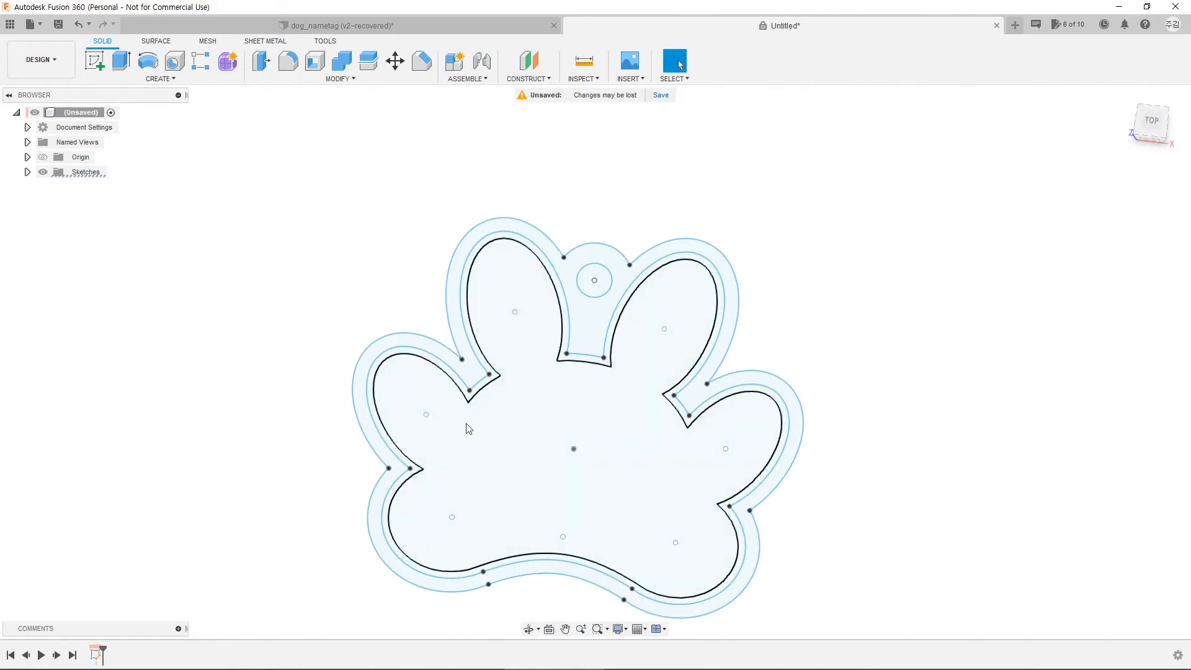
{"action": "left_click", "coordinate": [472, 380]}
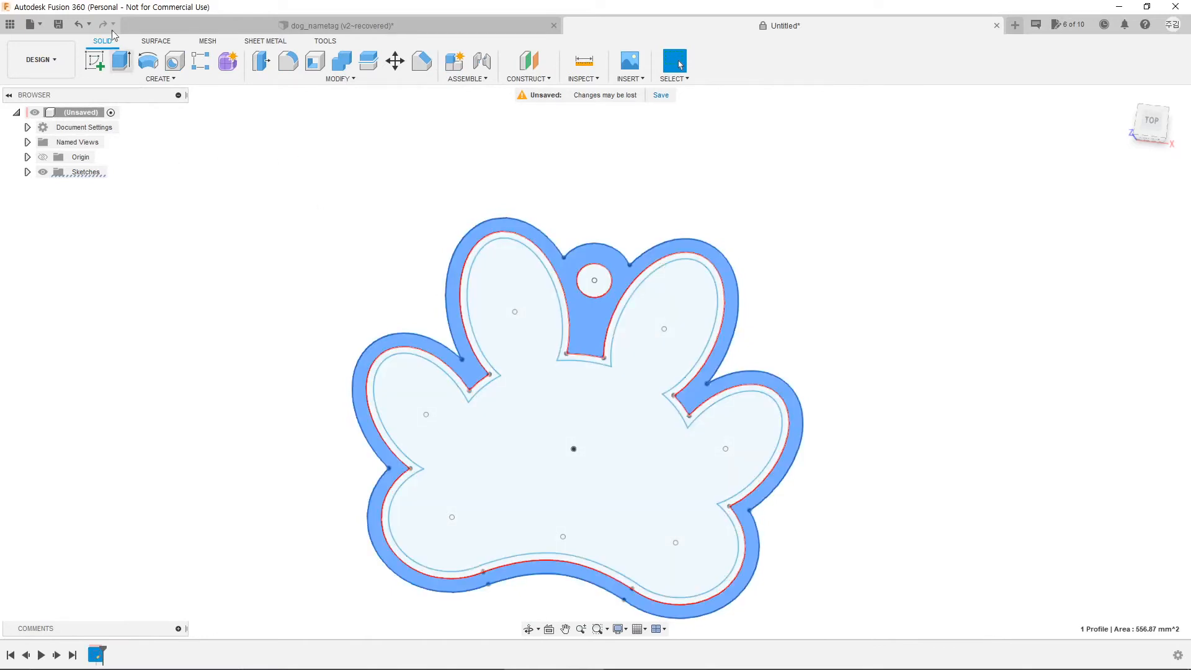
{"action": "left_click", "coordinate": [122, 64]}
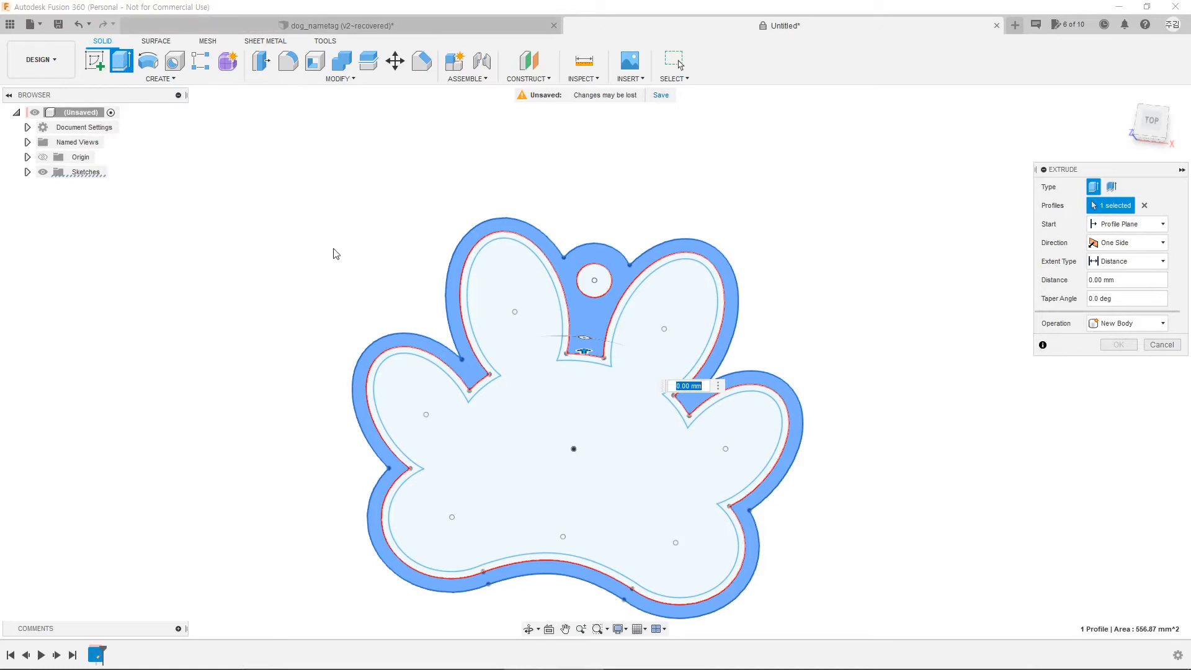
{"action": "middle_click_drag", "start_coordinate": [330, 284], "coordinate": [330, 240], "text": "shift"}
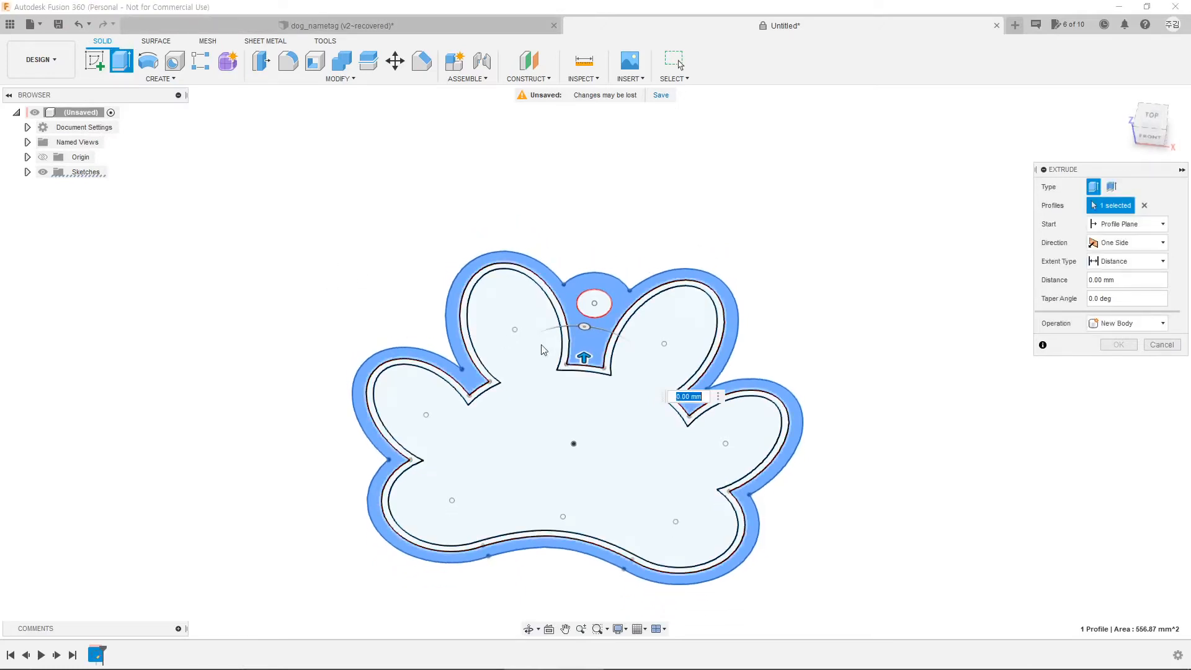
{"action": "left_click_drag", "start_coordinate": [584, 356], "coordinate": [584, 338]}
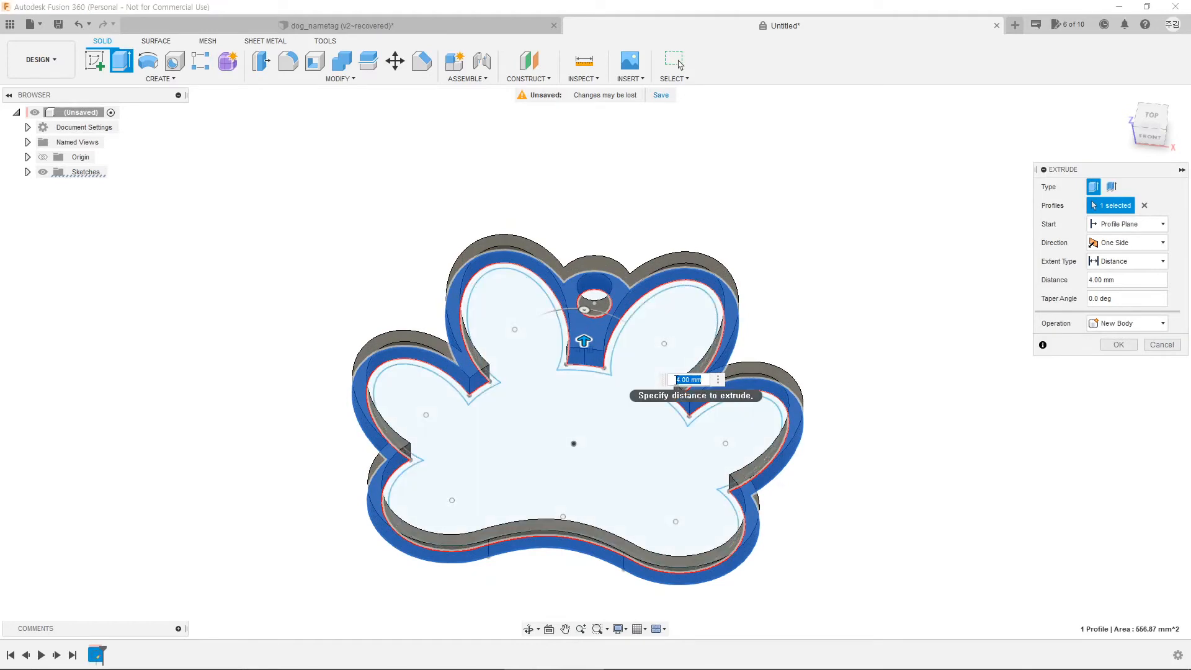
{"action": "type", "text": "2"}
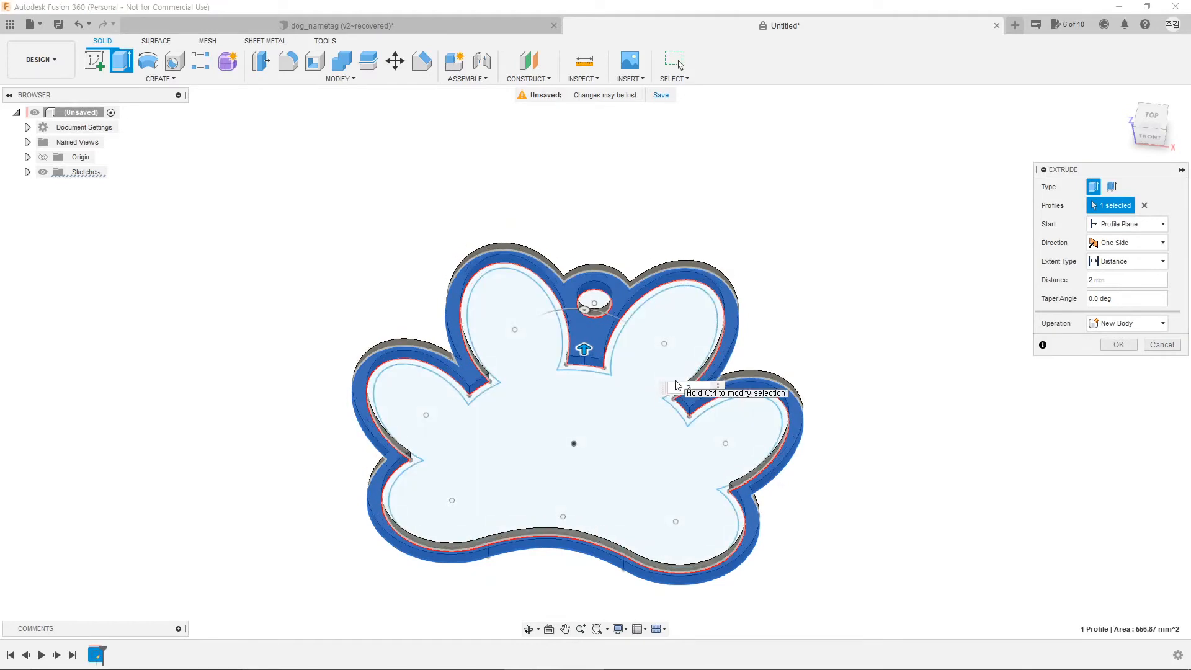
{"action": "key", "text": "Return"}
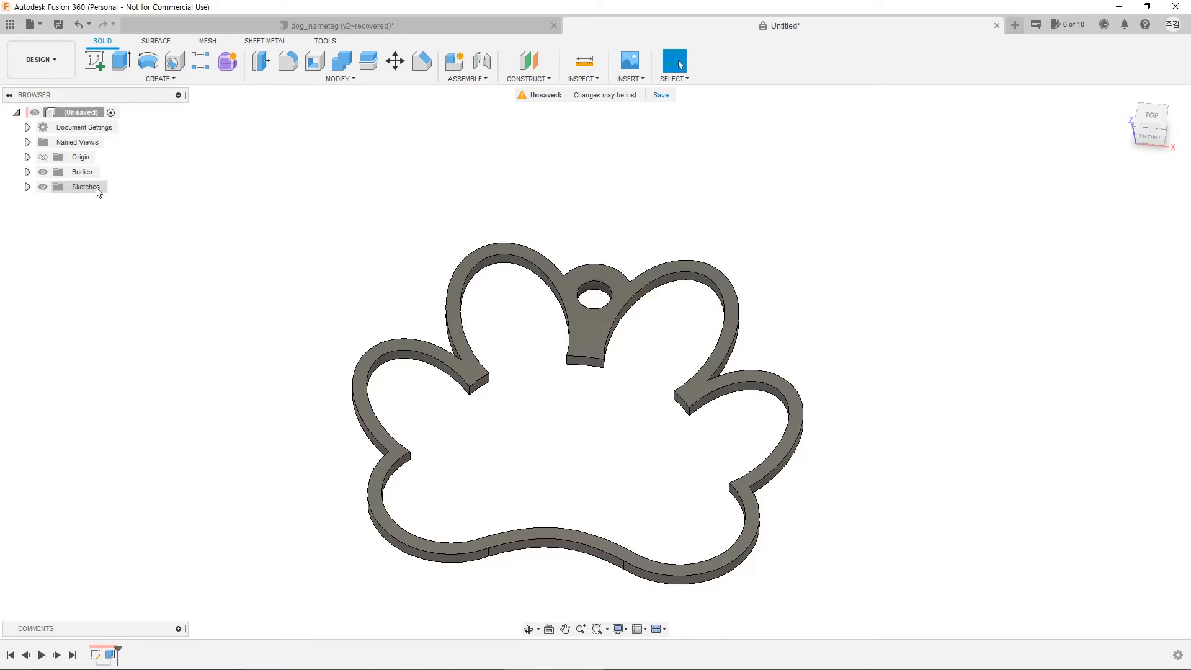
Step: Show Sketch1 from the browser's Sketches folder and select the inner band profile around the paw
{"action": "left_click", "coordinate": [27, 187]}
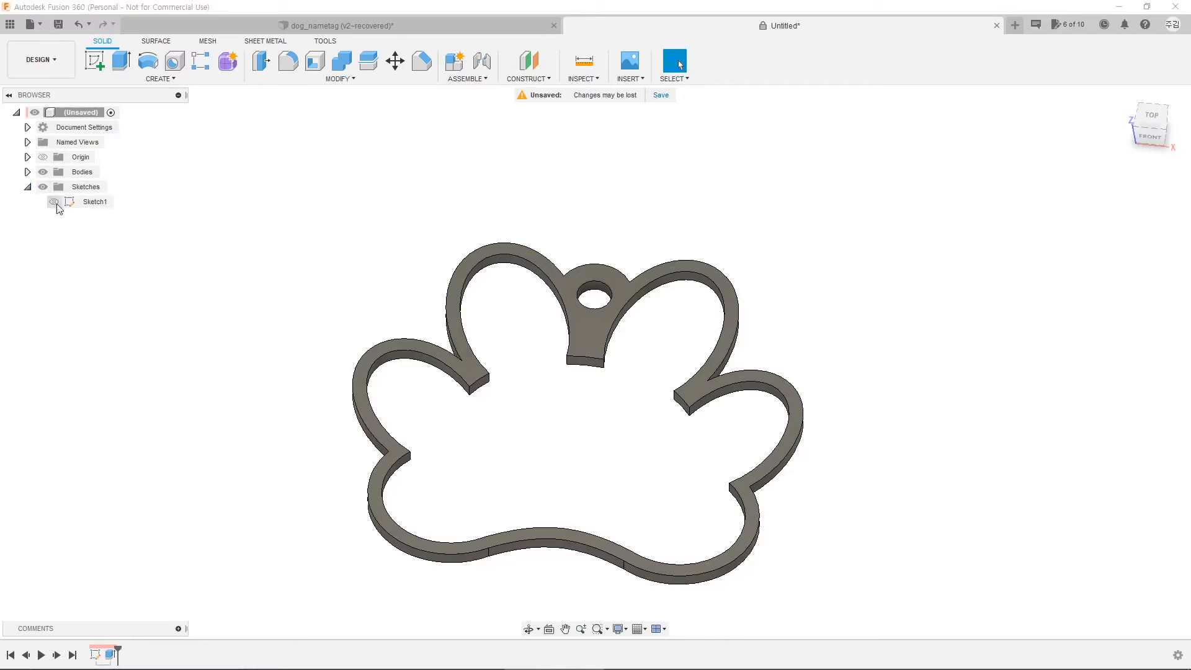
{"action": "left_click", "coordinate": [64, 204]}
{"action": "left_click", "coordinate": [54, 203]}
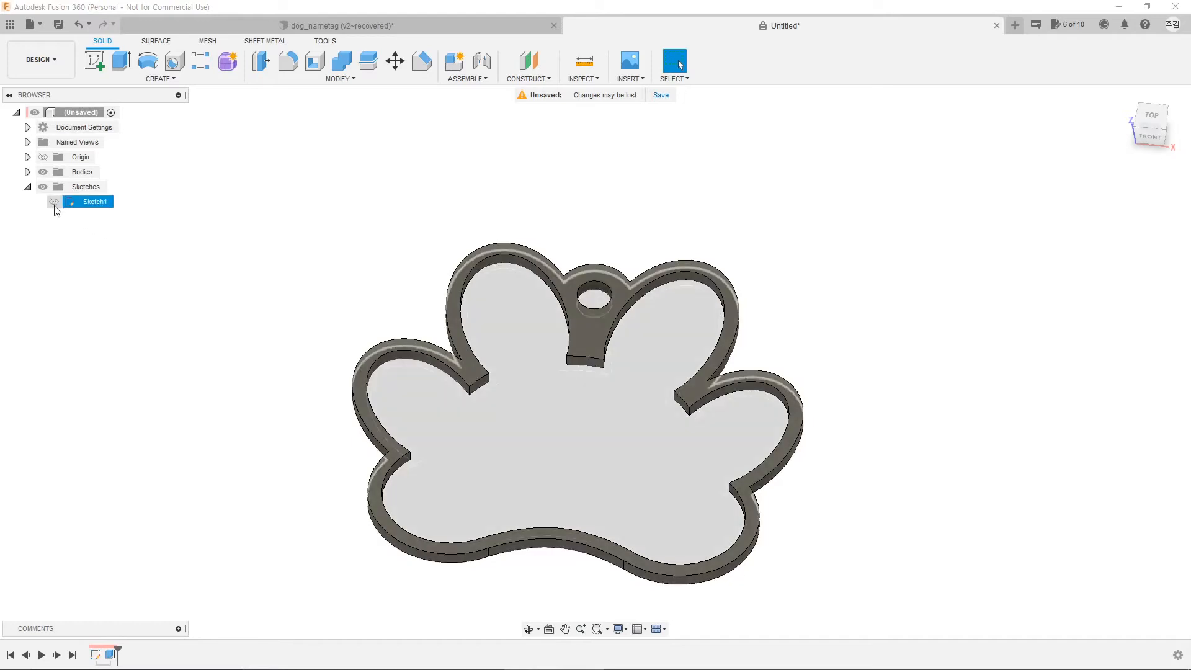
{"action": "left_click", "coordinate": [55, 211]}
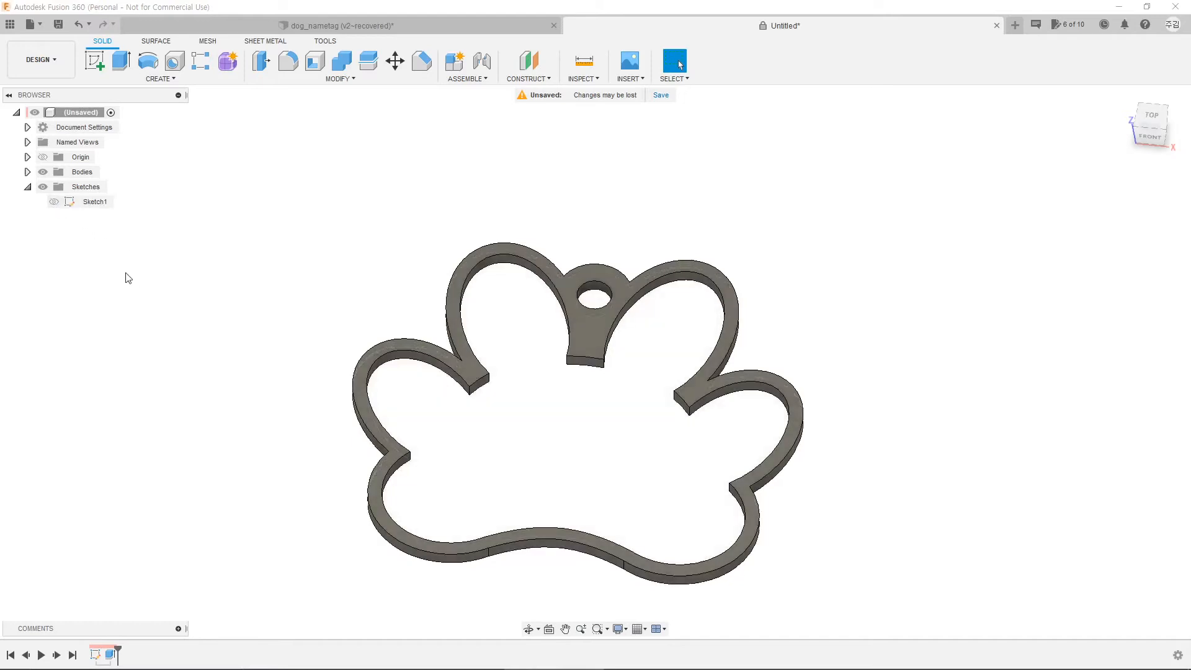
{"action": "left_click", "coordinate": [57, 206]}
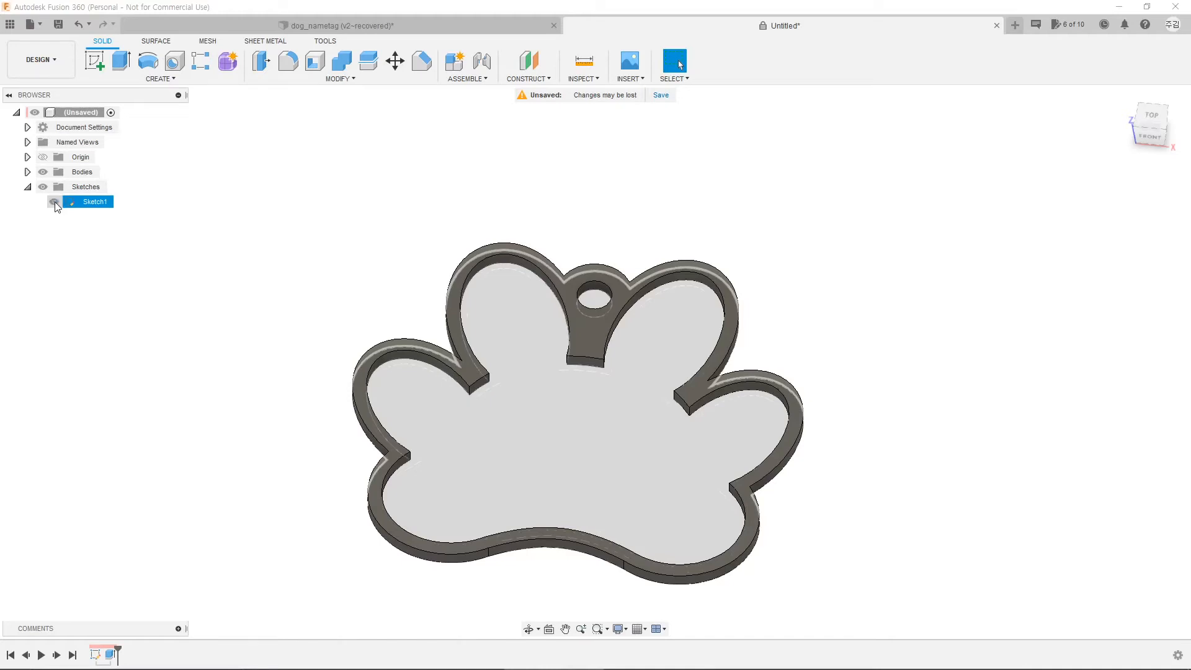
{"action": "left_click", "coordinate": [54, 203]}
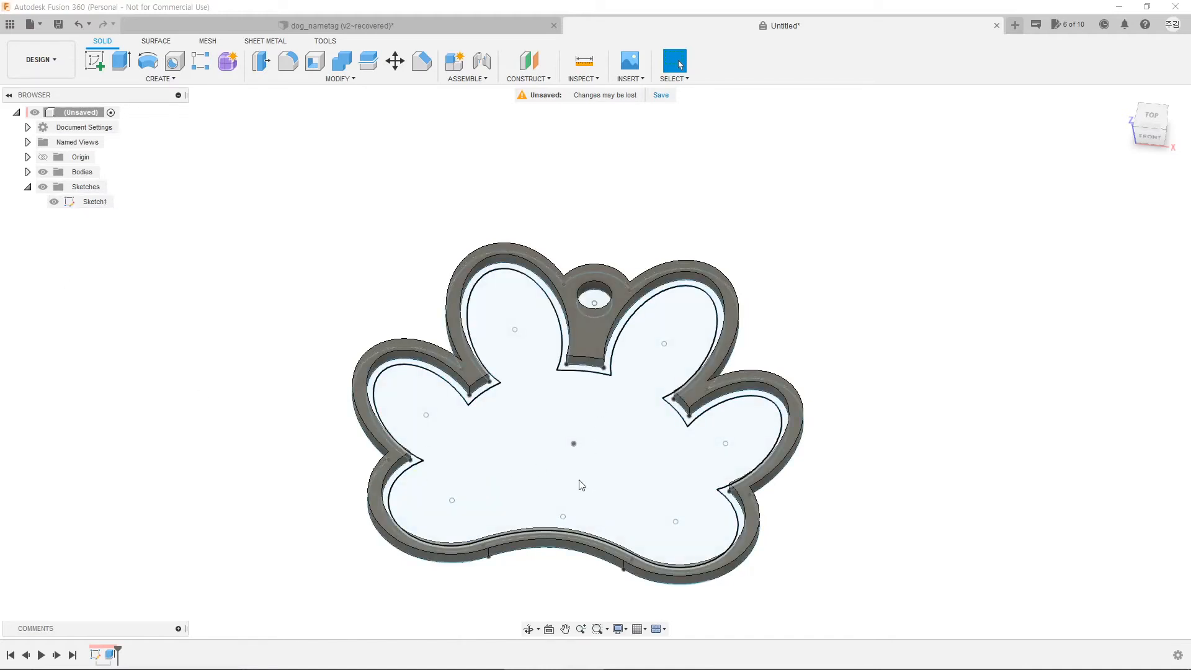
{"action": "scroll", "coordinate": [542, 401], "scroll_direction": "up", "scroll_amount": 5}
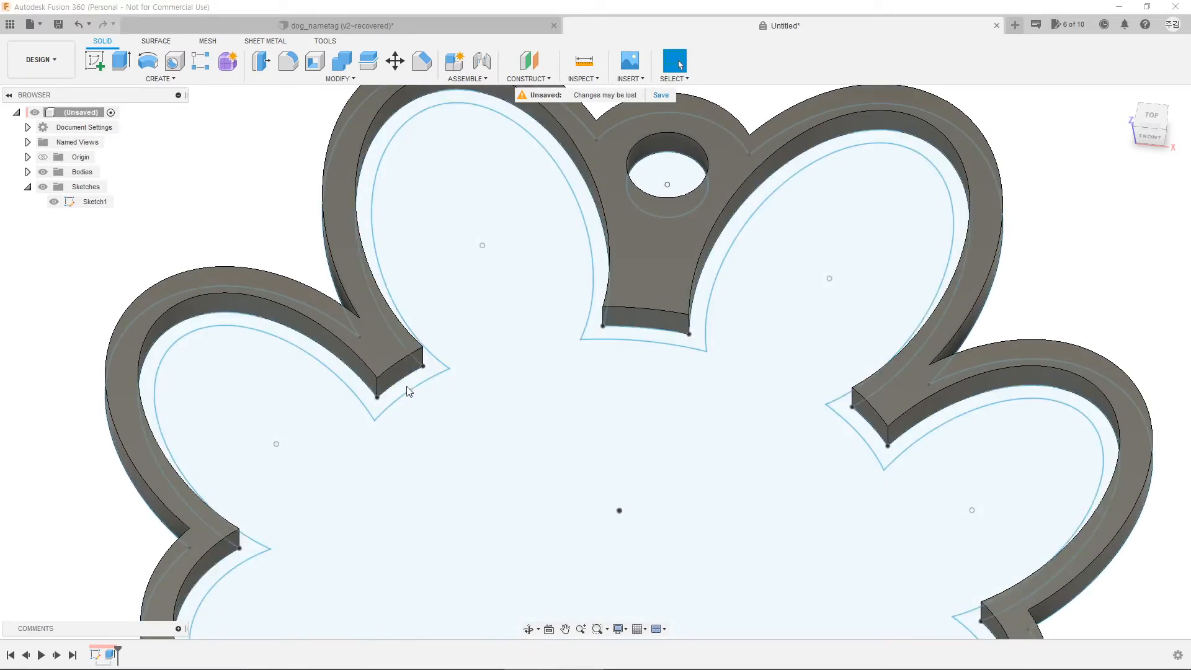
{"action": "left_click", "coordinate": [381, 413]}
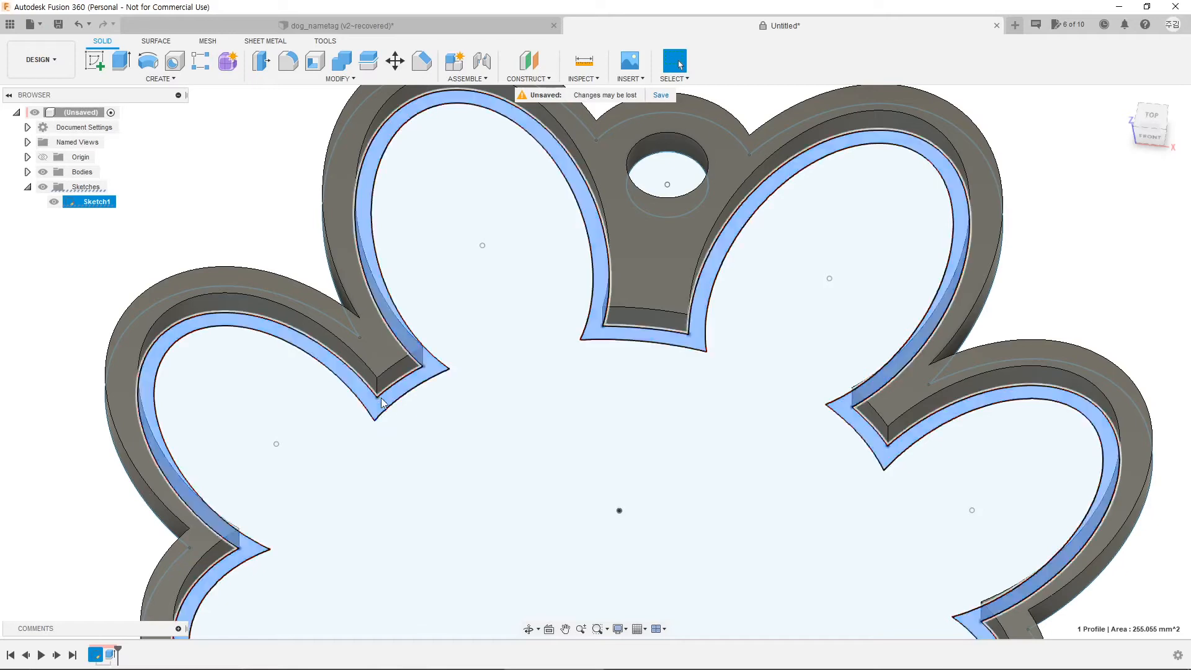
Step: Extrude the inner band 3 mm, joined, to form the raised rim
{"action": "left_click", "coordinate": [121, 62]}
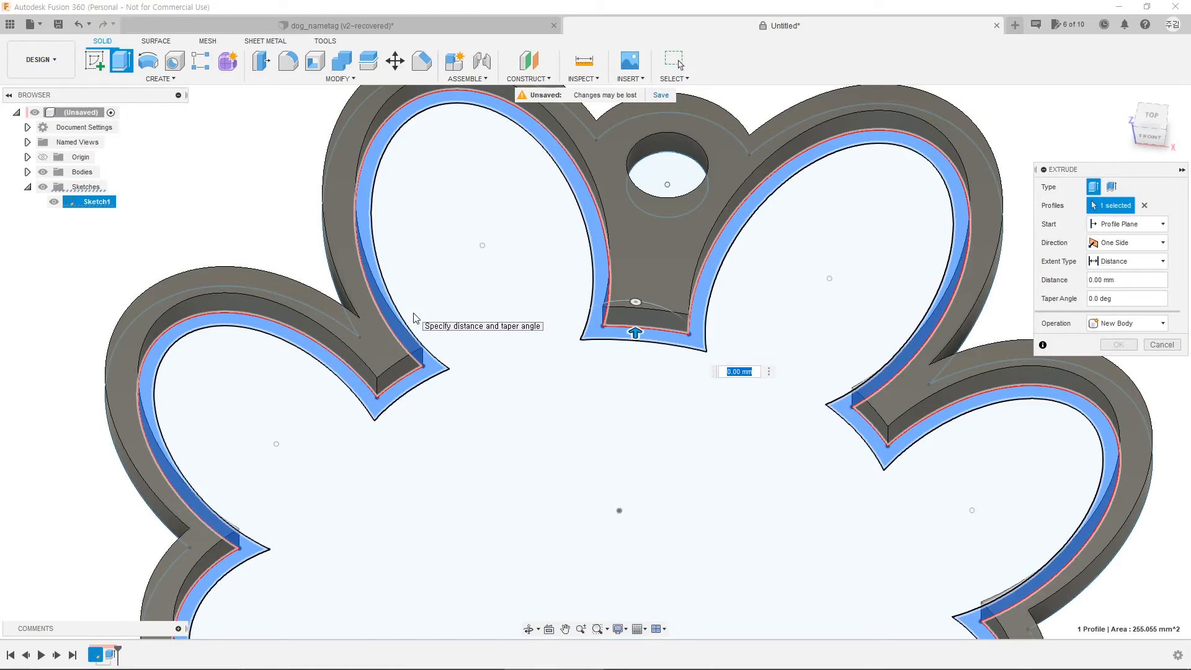
{"action": "type", "text": "3"}
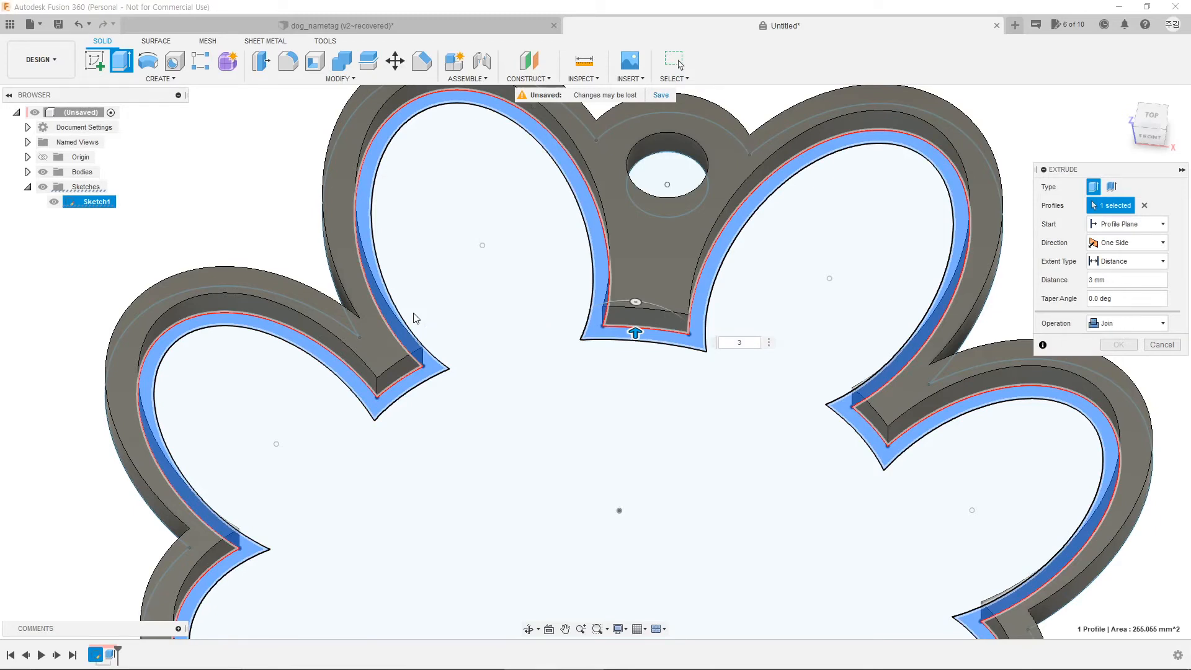
{"action": "key", "text": "Return"}
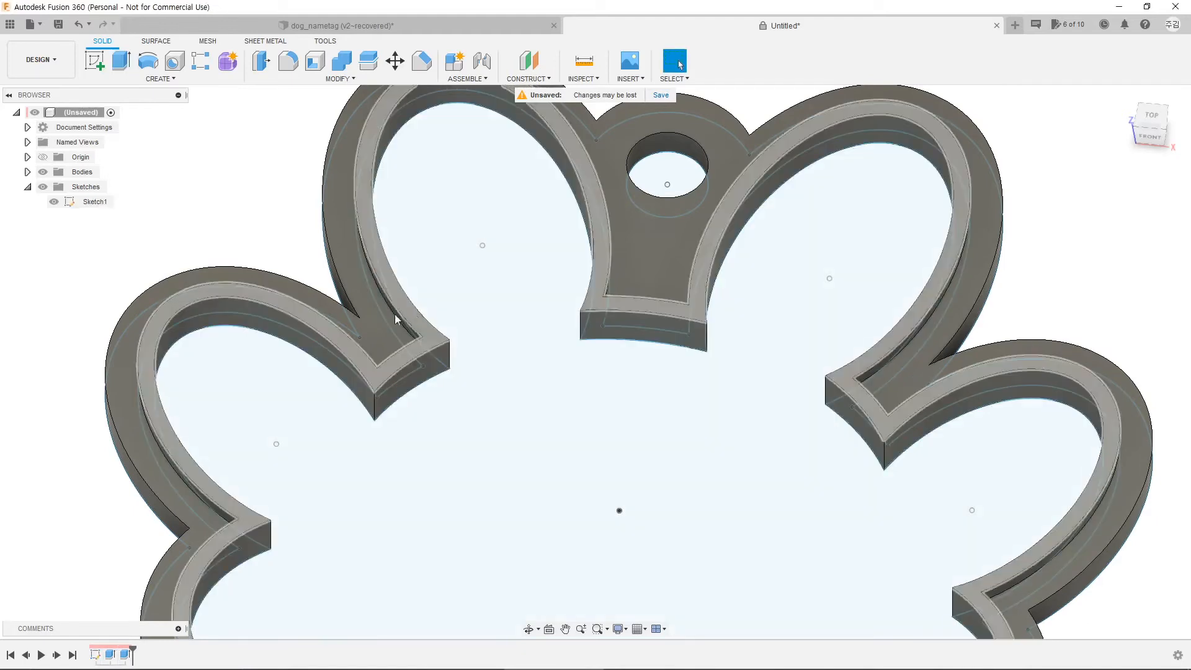
Step: Extrude the paw's interior profile 2 mm, joined, to fill the tag face
{"action": "left_click", "coordinate": [518, 475]}
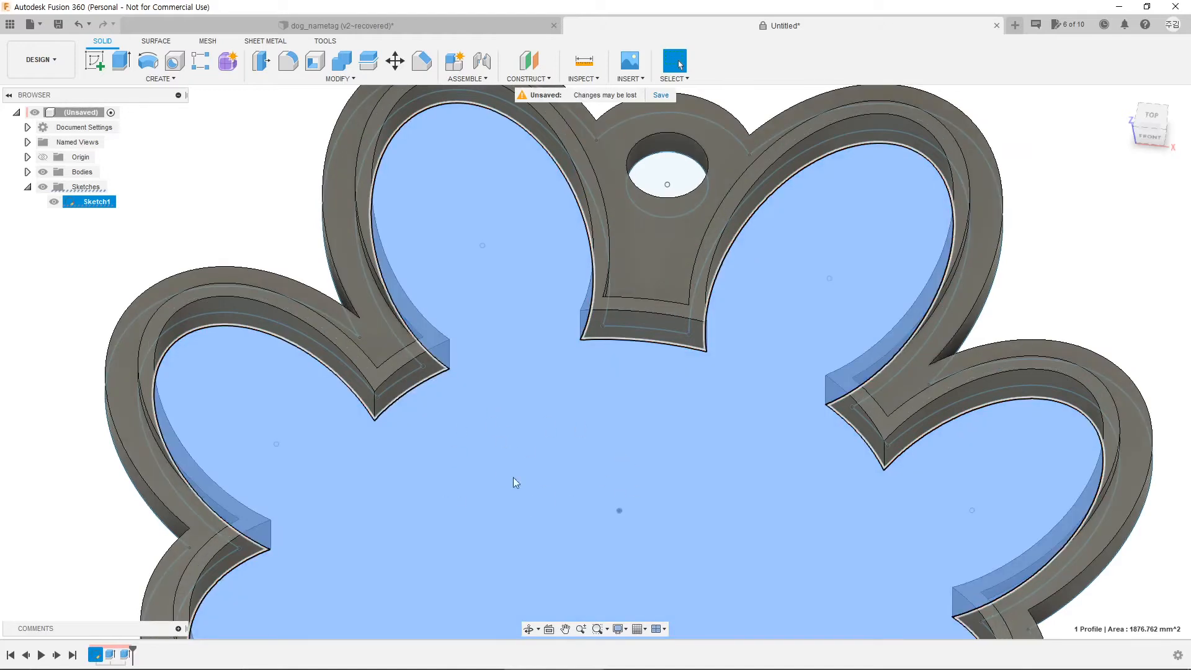
{"action": "key", "text": "e"}
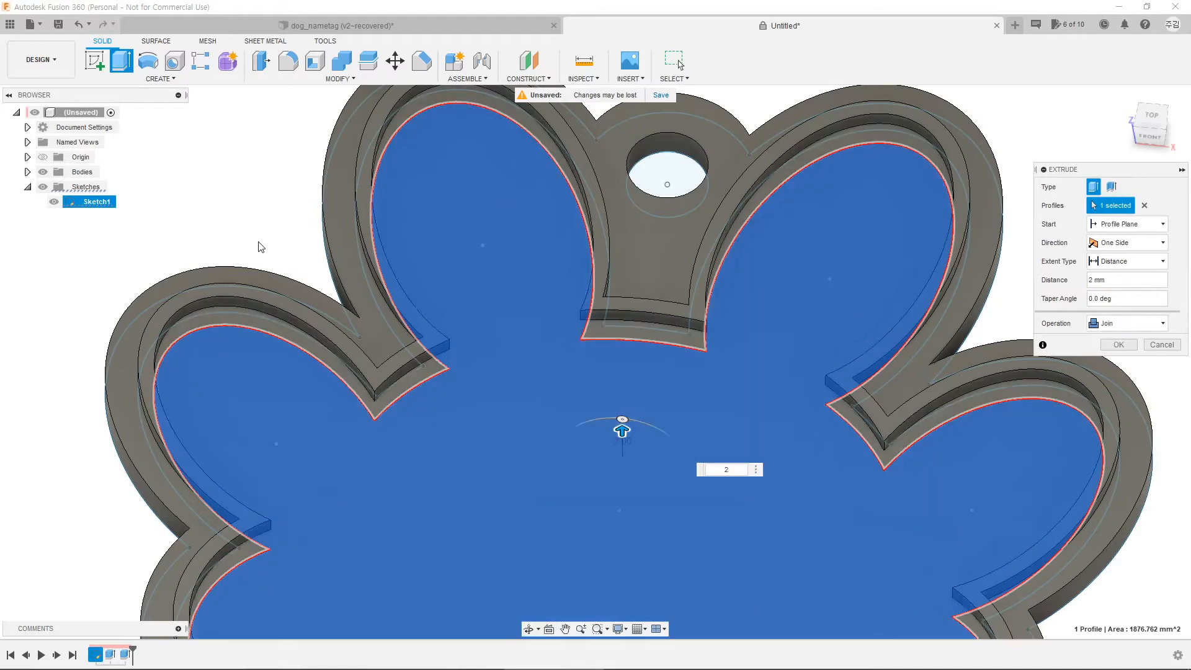
{"action": "key", "text": "Return"}
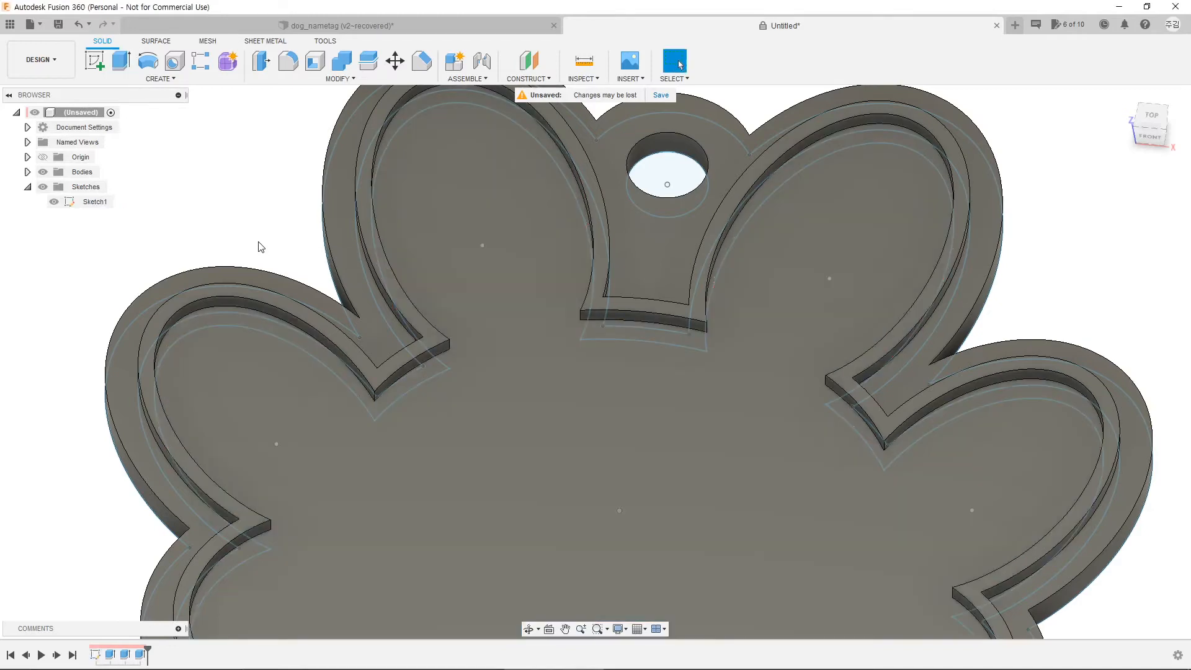
{"action": "scroll", "coordinate": [370, 460], "scroll_direction": "down", "scroll_amount": 4}
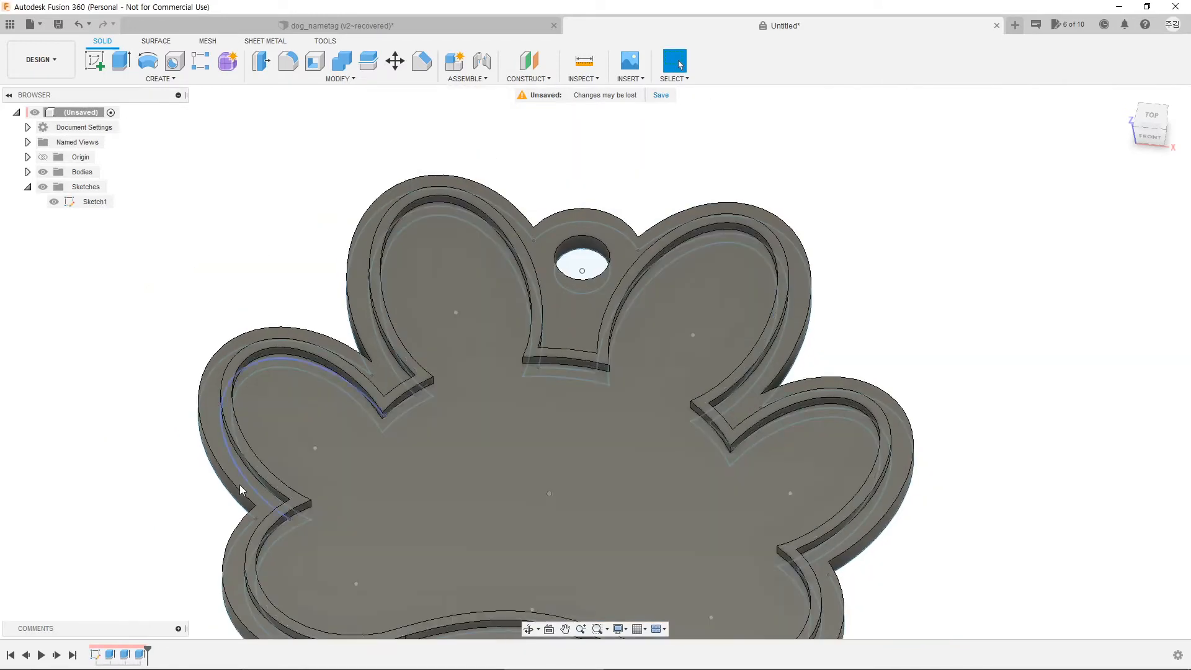
Step: Hide Sketch1 and orbit the paw tag to a straight top-down view
{"action": "mouse_move", "coordinate": [485, 523]}
{"action": "middle_mouse_down", "text": "shift"}
{"action": "mouse_move", "coordinate": [535, 519]}
{"action": "mouse_move", "coordinate": [509, 410]}
{"action": "middle_mouse_up", "text": "shift"}
{"action": "key", "text": "Escape"}
{"action": "left_click", "coordinate": [54, 202]}
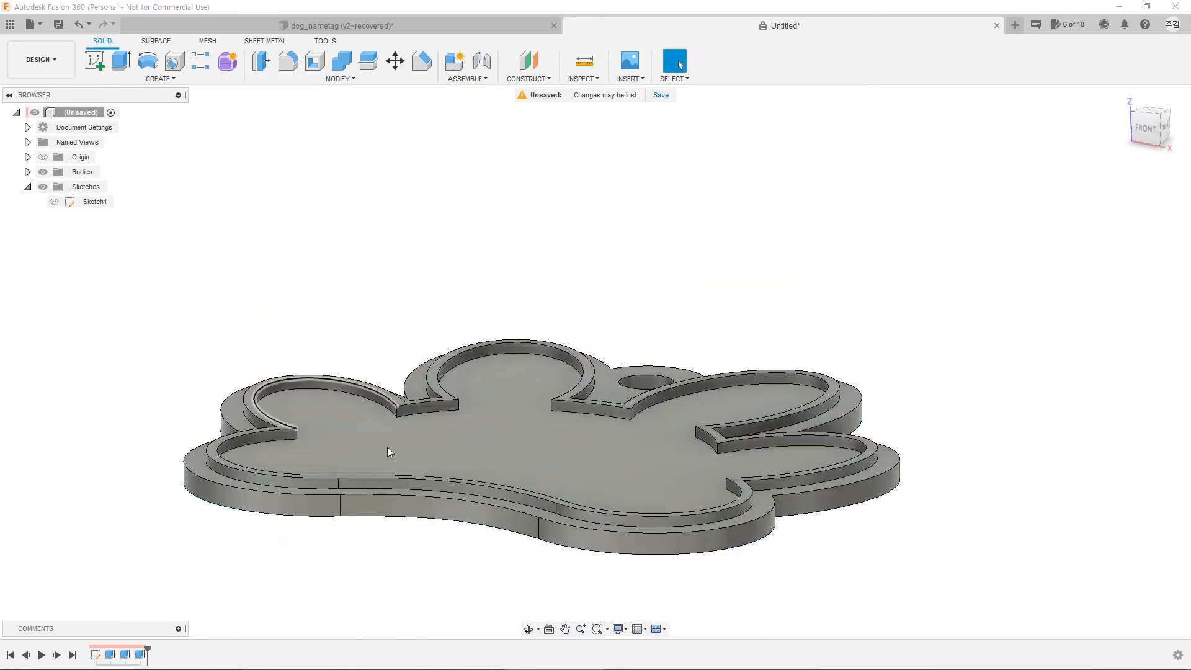
{"action": "middle_click_drag", "start_coordinate": [387, 447], "coordinate": [595, 434], "text": "shift"}
{"action": "scroll", "coordinate": [630, 456], "scroll_direction": "down", "scroll_amount": 2}
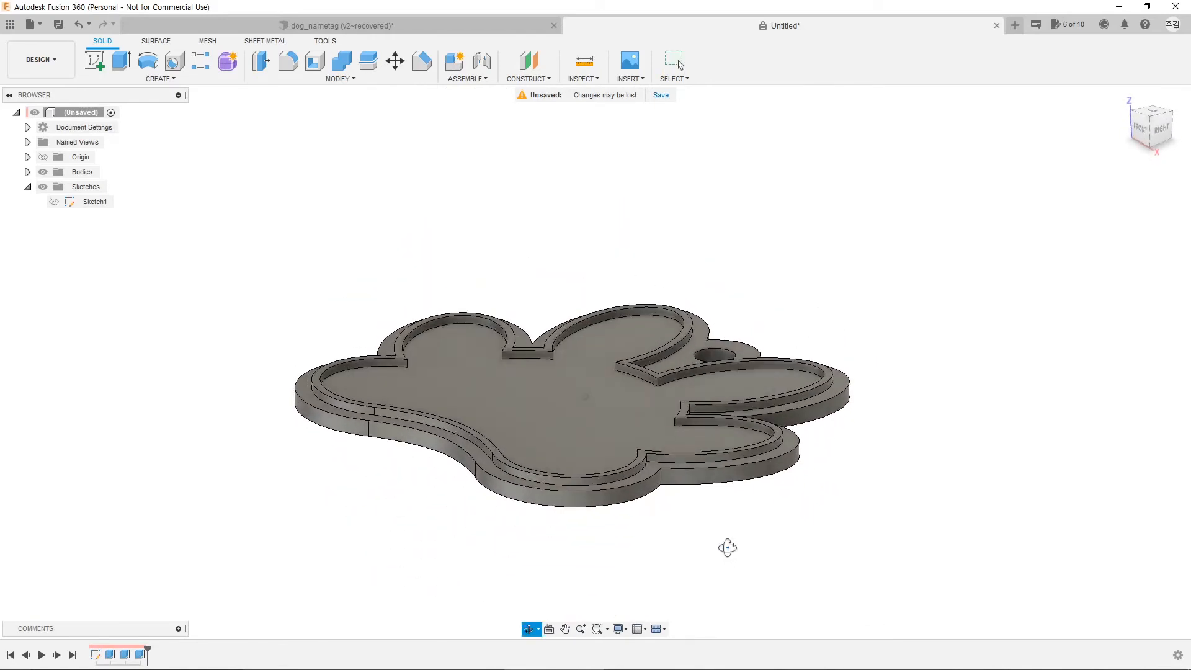
{"action": "middle_click_drag", "start_coordinate": [728, 548], "coordinate": [780, 606], "text": "shift"}
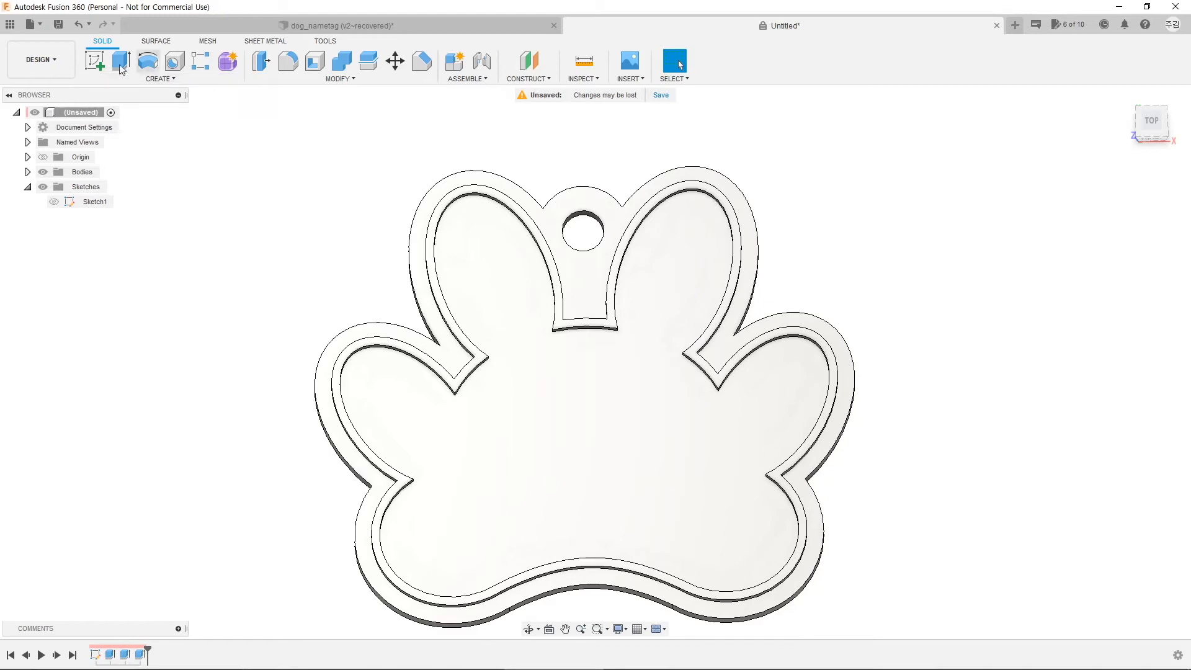
Step: Create Sketch2 on the recessed inner paw face and look straight down at it
{"action": "left_click", "coordinate": [618, 464]}
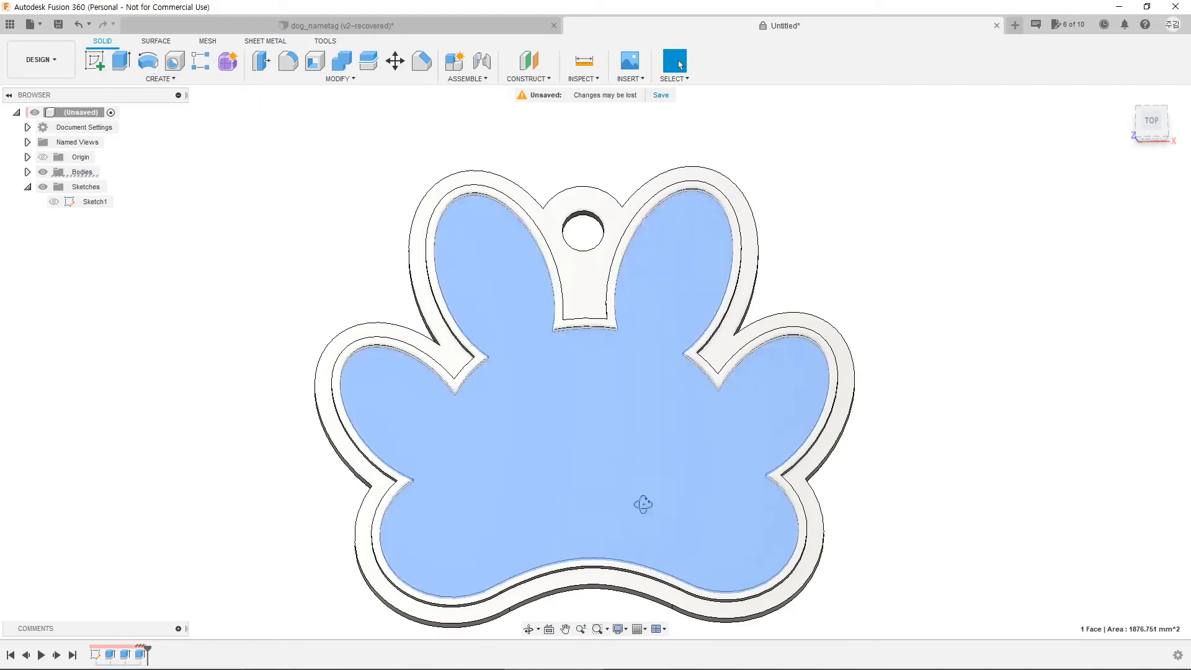
{"action": "middle_click_drag", "start_coordinate": [641, 500], "coordinate": [643, 501], "text": "shift"}
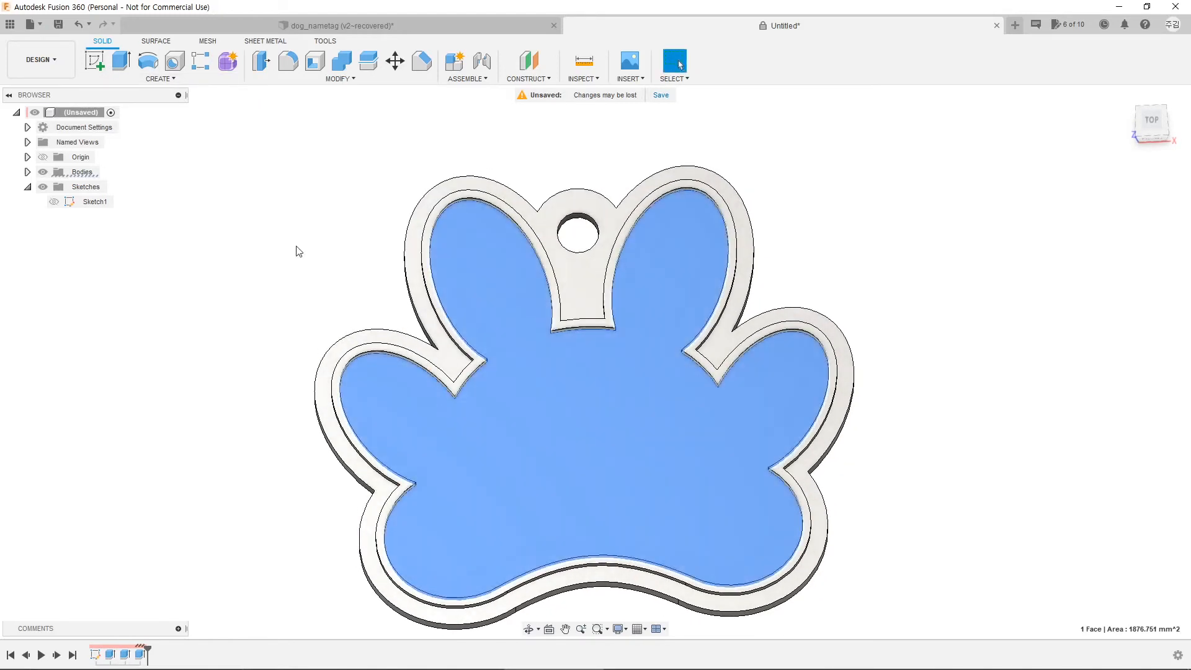
{"action": "left_click", "coordinate": [95, 60]}
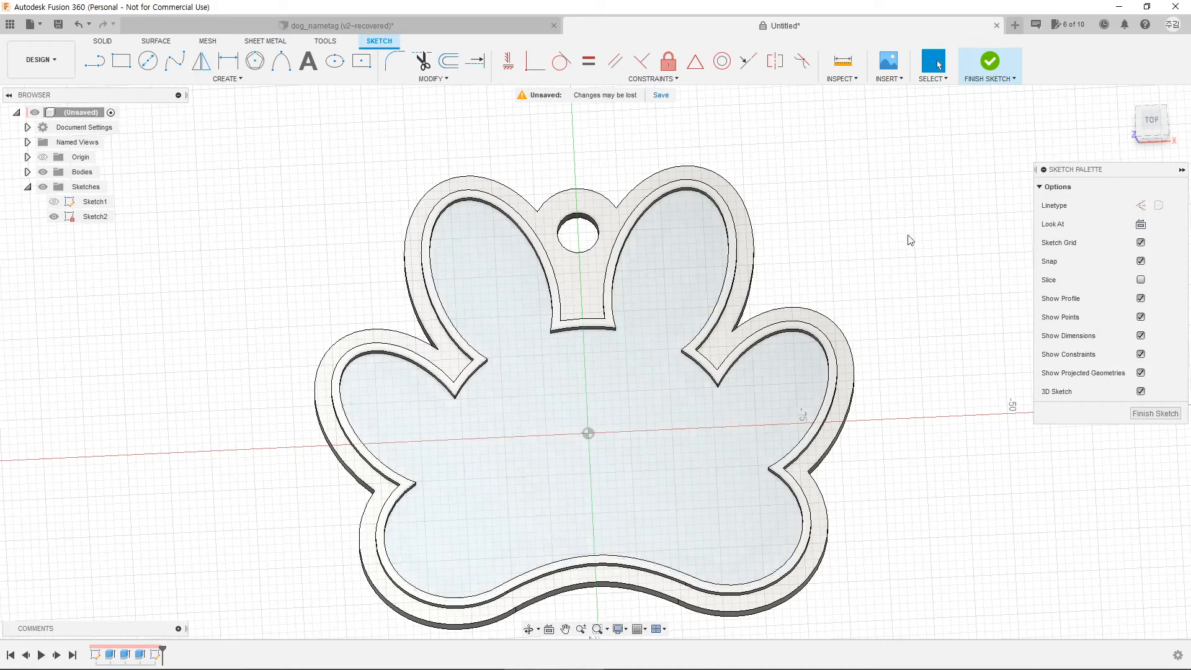
{"action": "left_click", "coordinate": [1152, 120]}
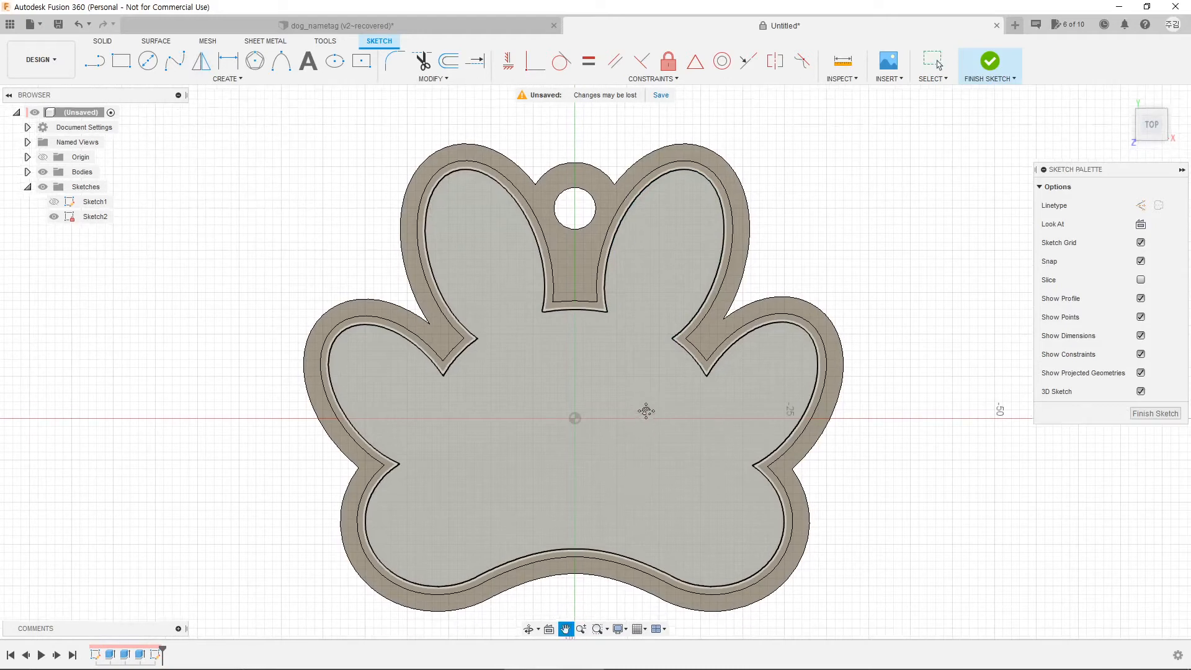
Step: Draw a text frame across the lower paw face and enter the text 대박이
{"action": "left_click", "coordinate": [308, 62]}
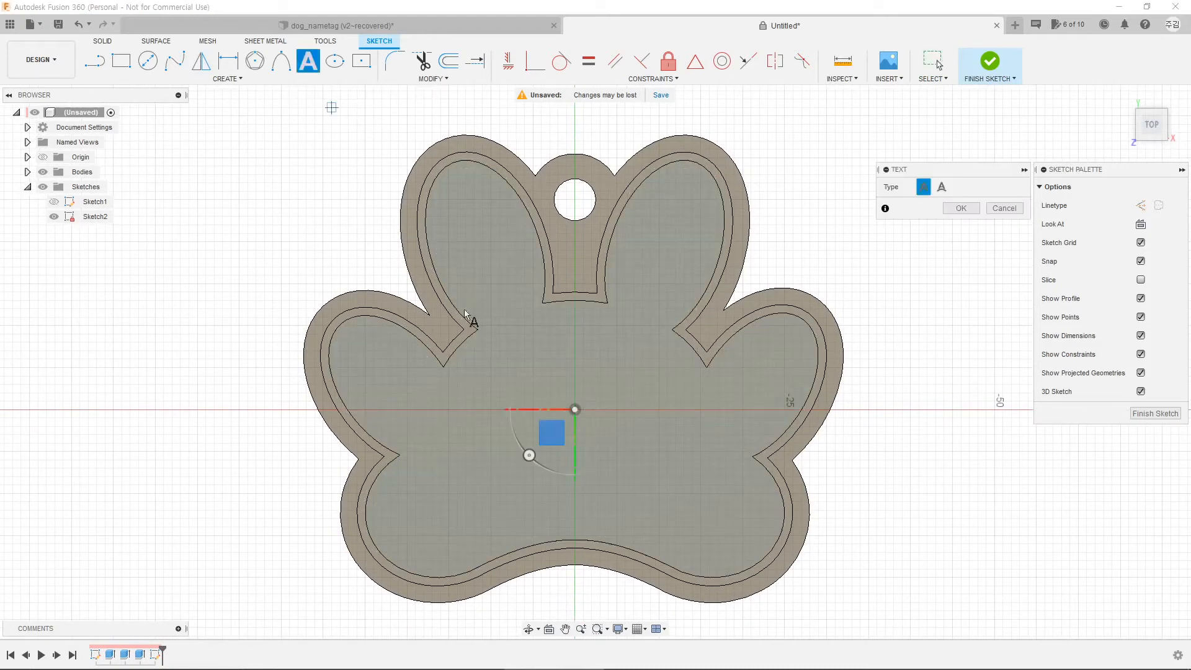
{"action": "left_click", "coordinate": [407, 385]}
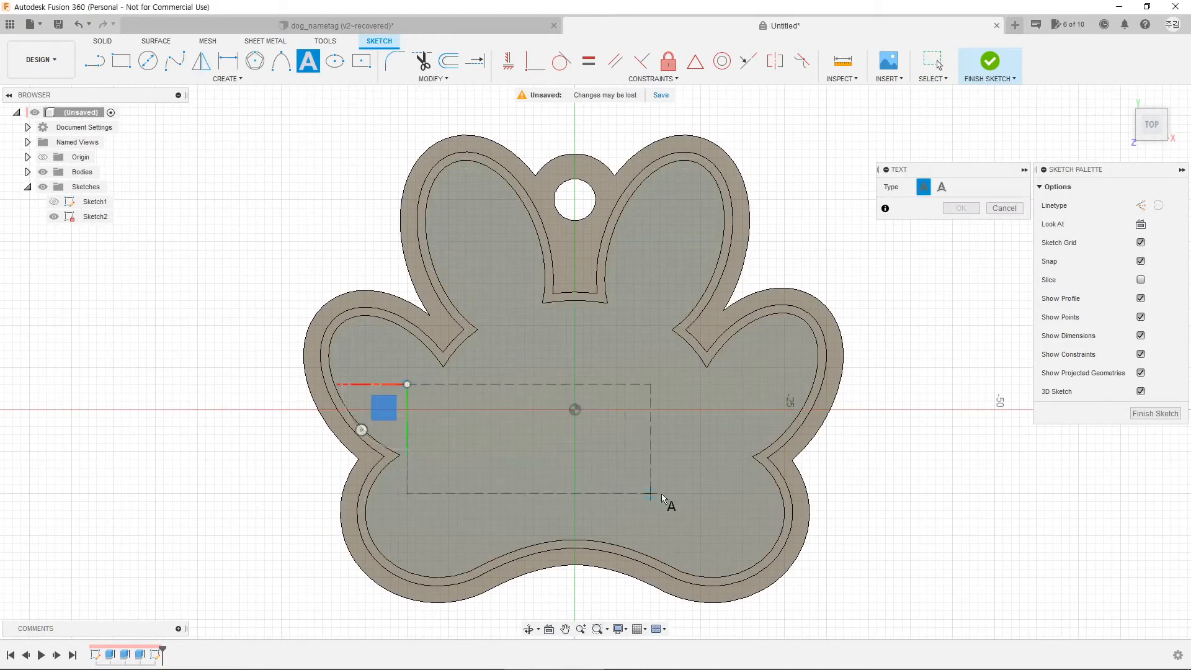
{"action": "left_click", "coordinate": [734, 527]}
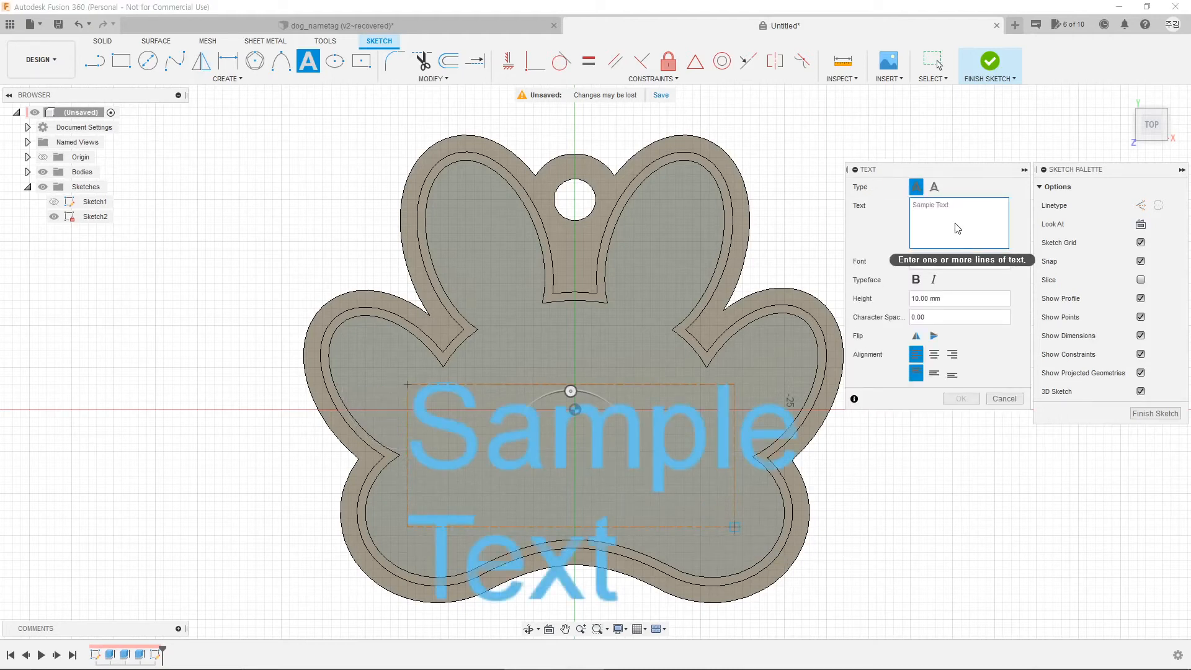
{"action": "type", "text": "e"}
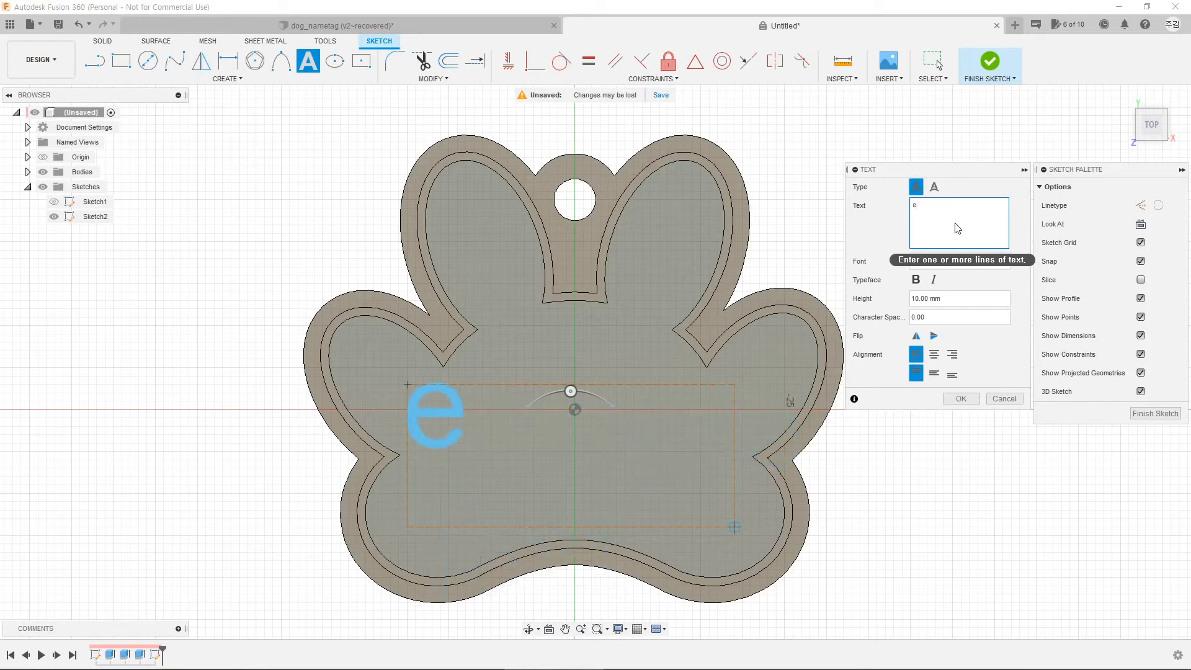
{"action": "key", "text": "BackSpace"}
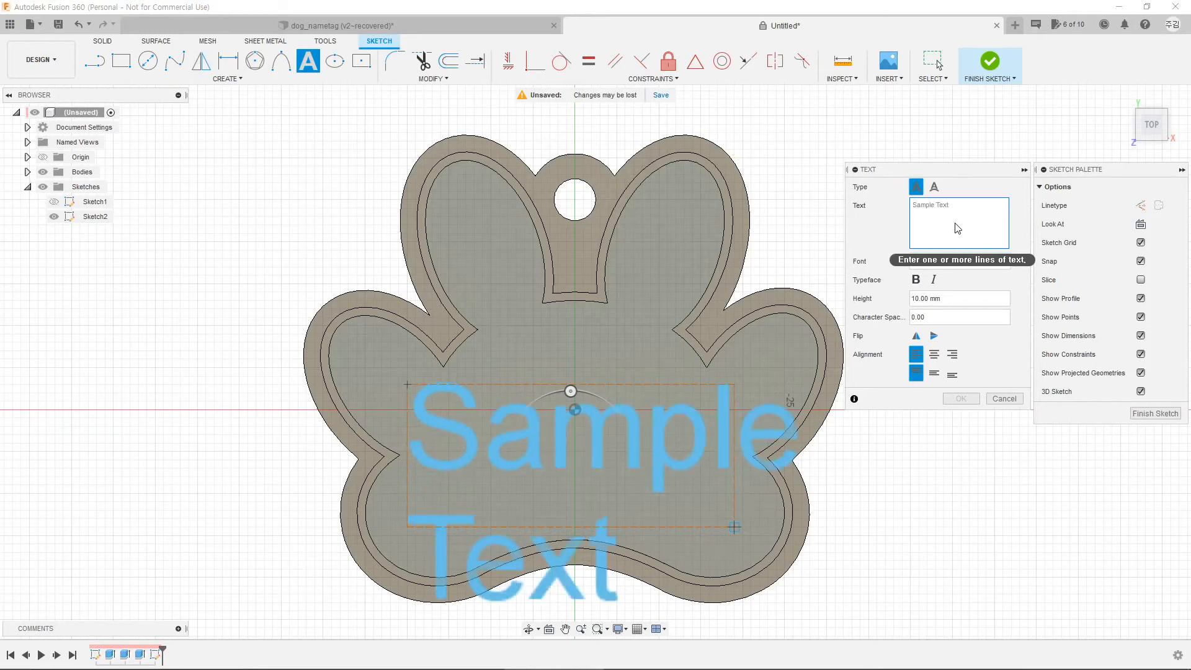
{"action": "type", "text": "대박"}
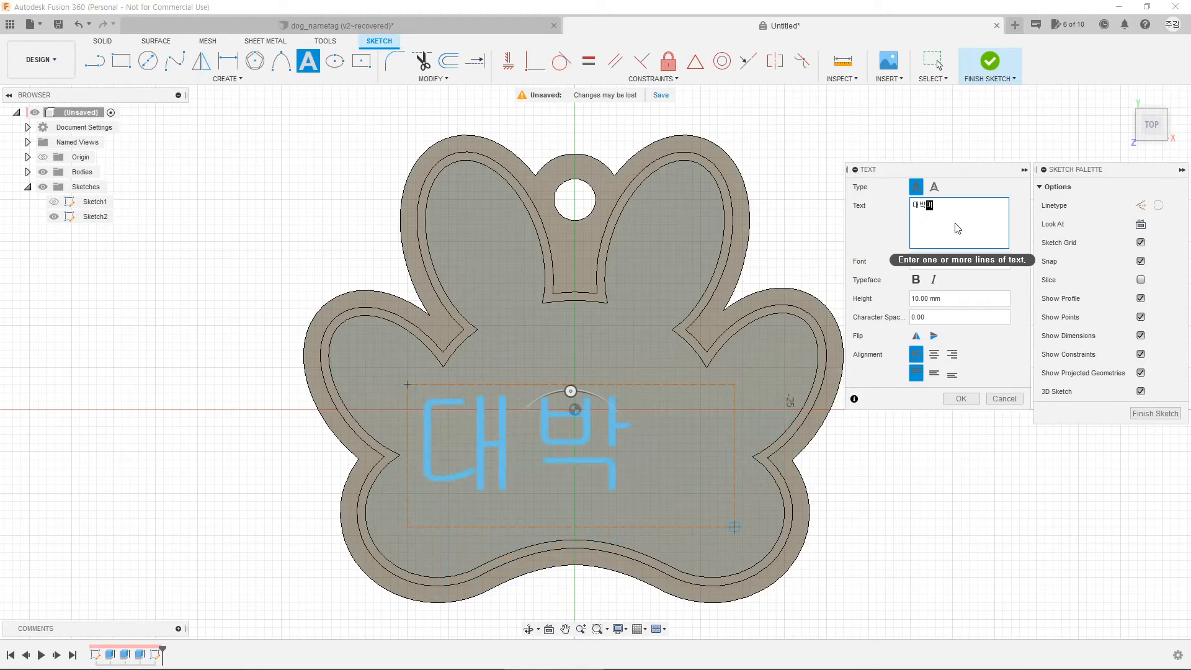
{"action": "type", "text": "이"}
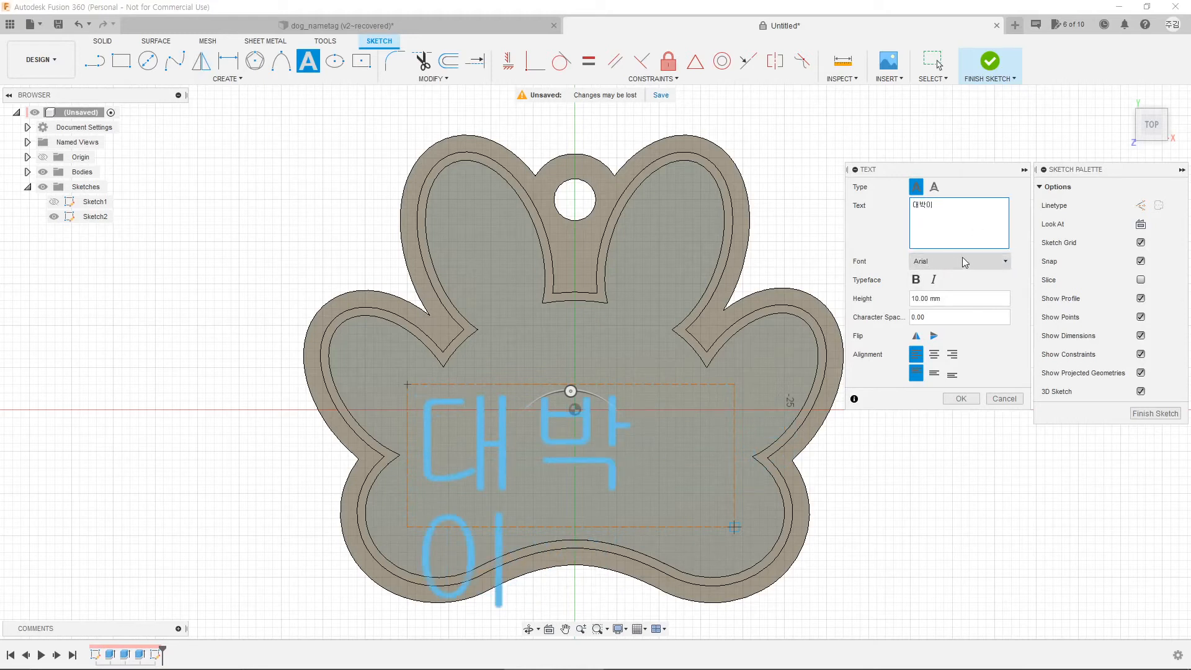
Step: Set the text to font a견고딕, centred horizontally and vertically, 8 mm tall
{"action": "left_click", "coordinate": [965, 262]}
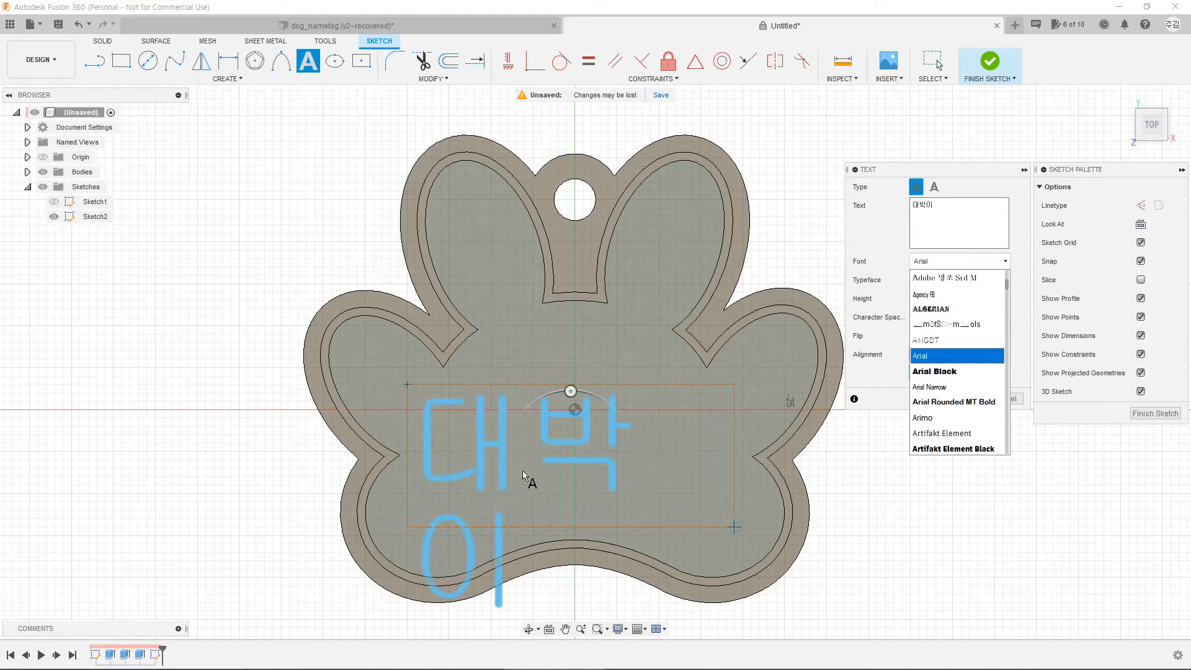
{"action": "scroll", "coordinate": [959, 369], "scroll_direction": "down", "scroll_amount": 8}
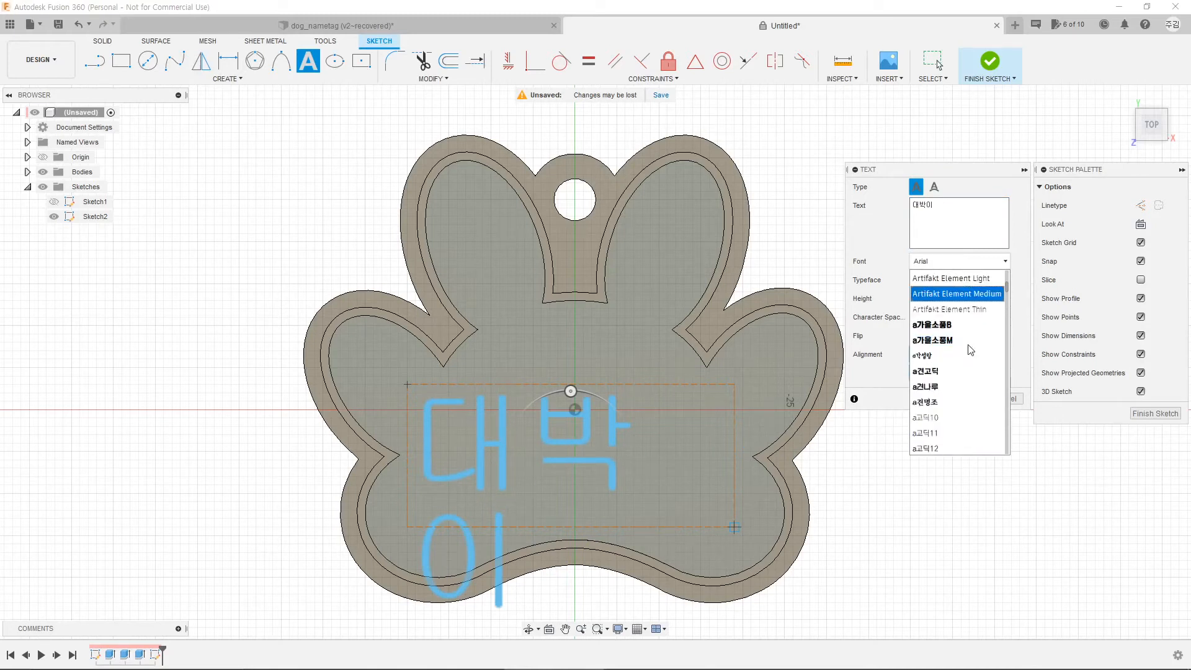
{"action": "scroll", "coordinate": [971, 352], "scroll_direction": "up", "scroll_amount": 2}
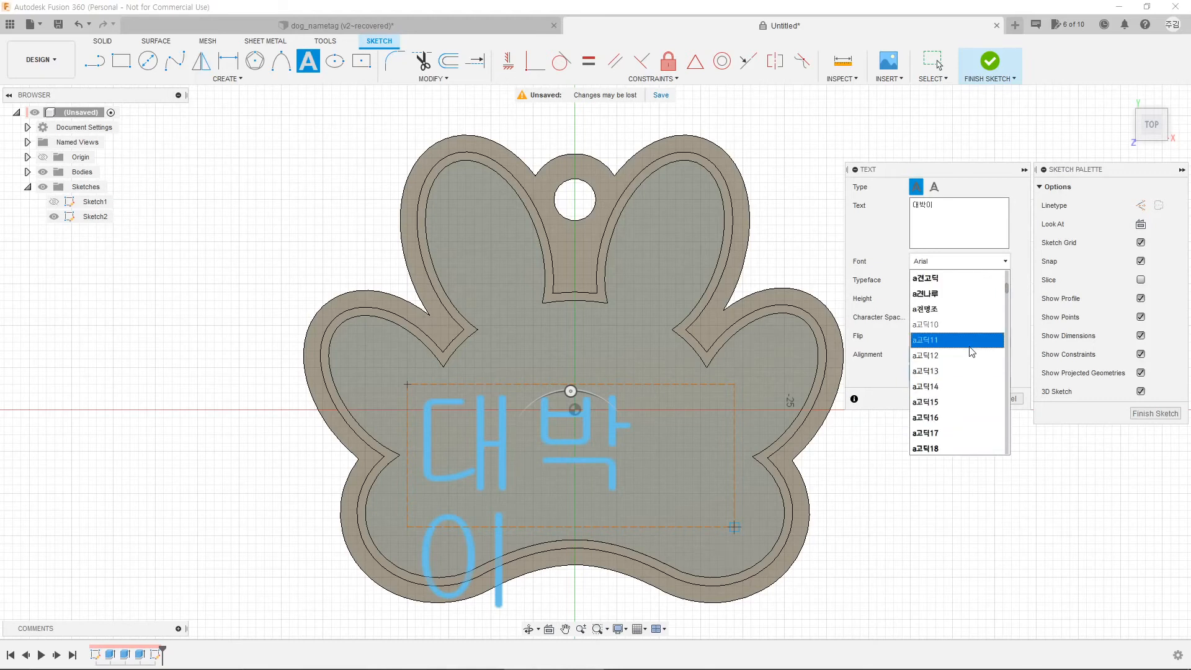
{"action": "left_click", "coordinate": [966, 324]}
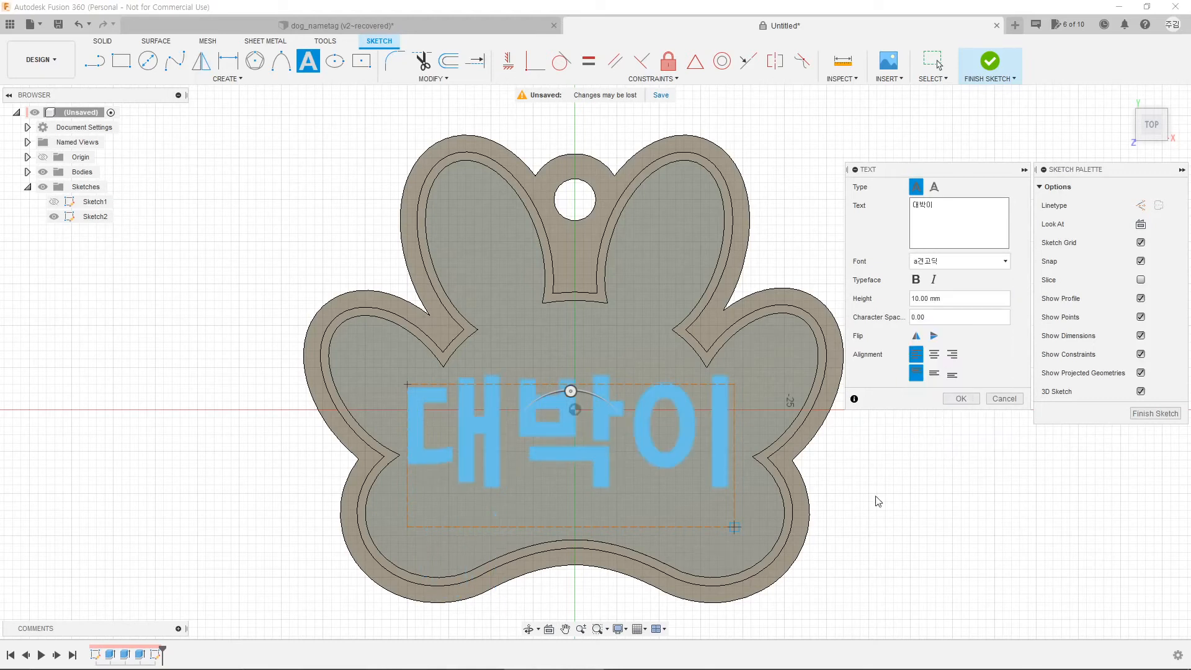
{"action": "left_click", "coordinate": [935, 354]}
{"action": "left_click", "coordinate": [934, 373]}
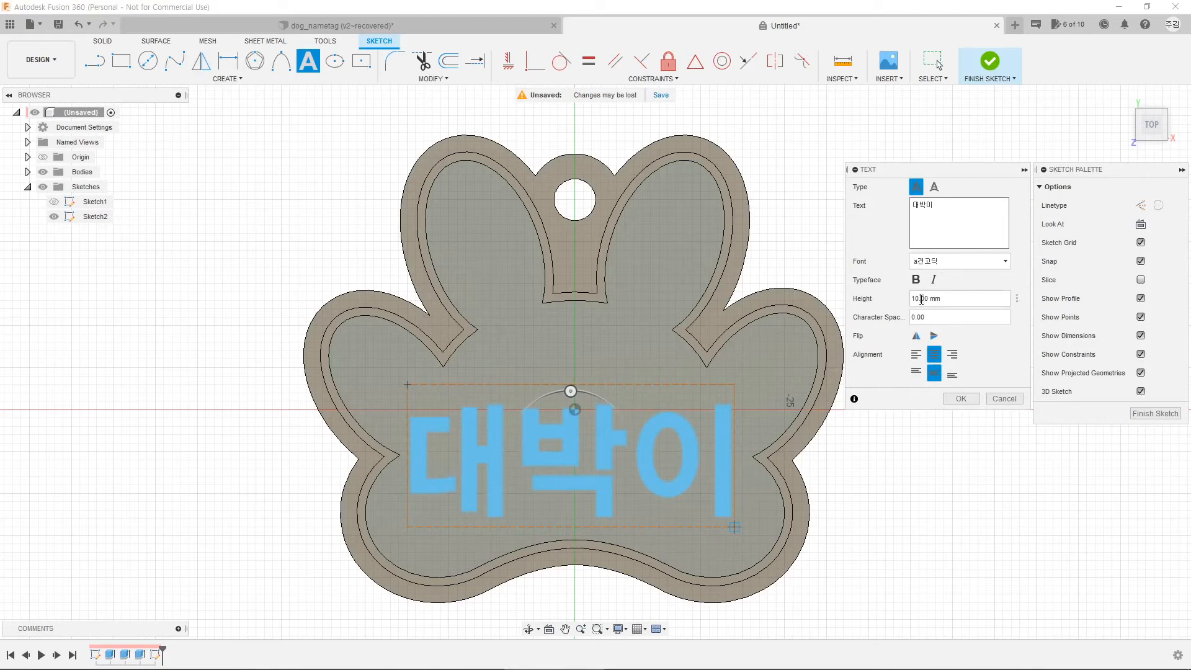
{"action": "left_click_drag", "start_coordinate": [920, 300], "coordinate": [912, 301]}
{"action": "type", "text": "8"}
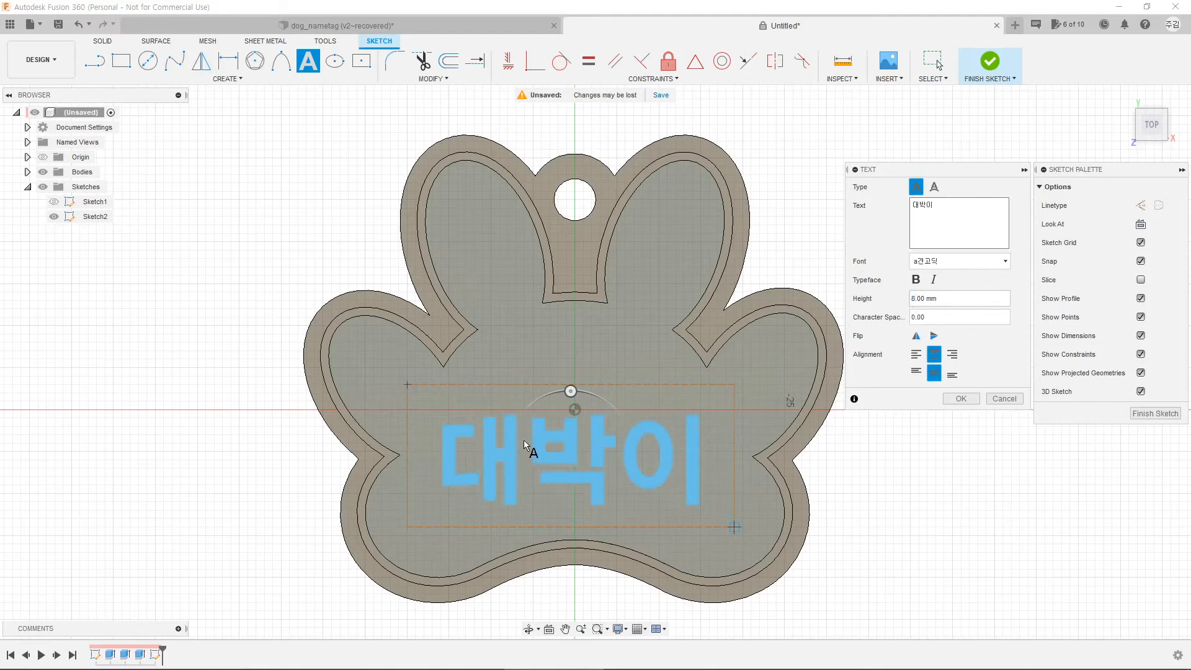
{"action": "left_click", "coordinate": [962, 399]}
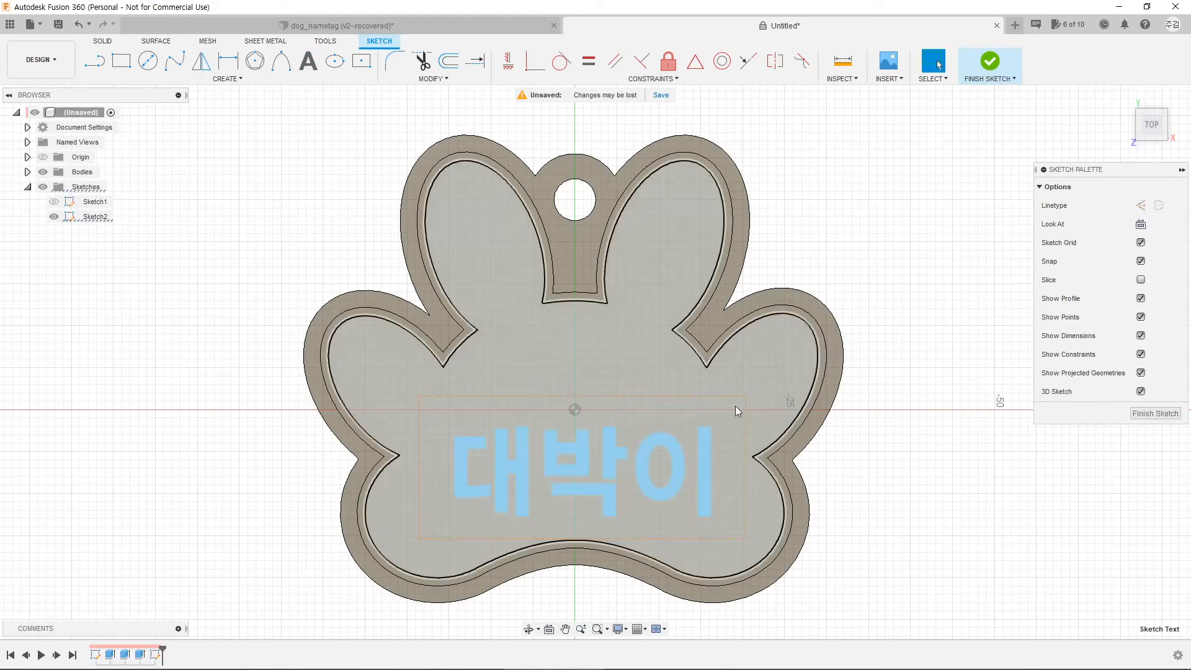
Step: Replace the name with the phone number at 5 mm height and move it up to the paw's middle
{"action": "double_click", "coordinate": [704, 467]}
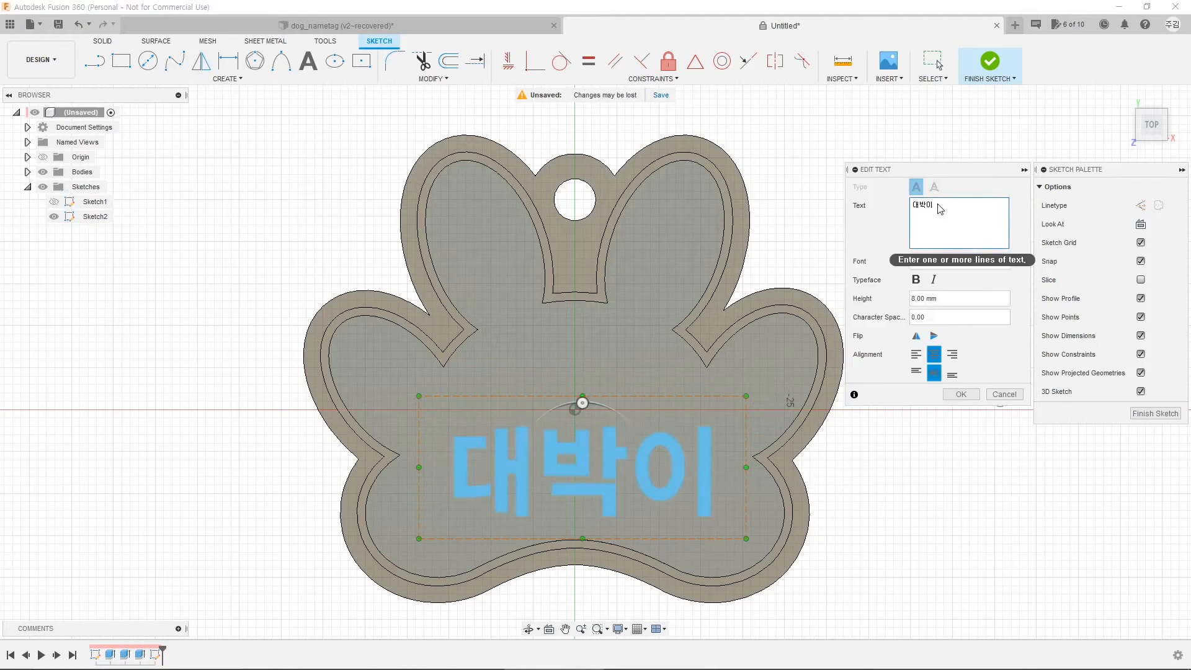
{"action": "left_click_drag", "start_coordinate": [941, 209], "coordinate": [885, 209]}
{"action": "type", "text": "010-"}
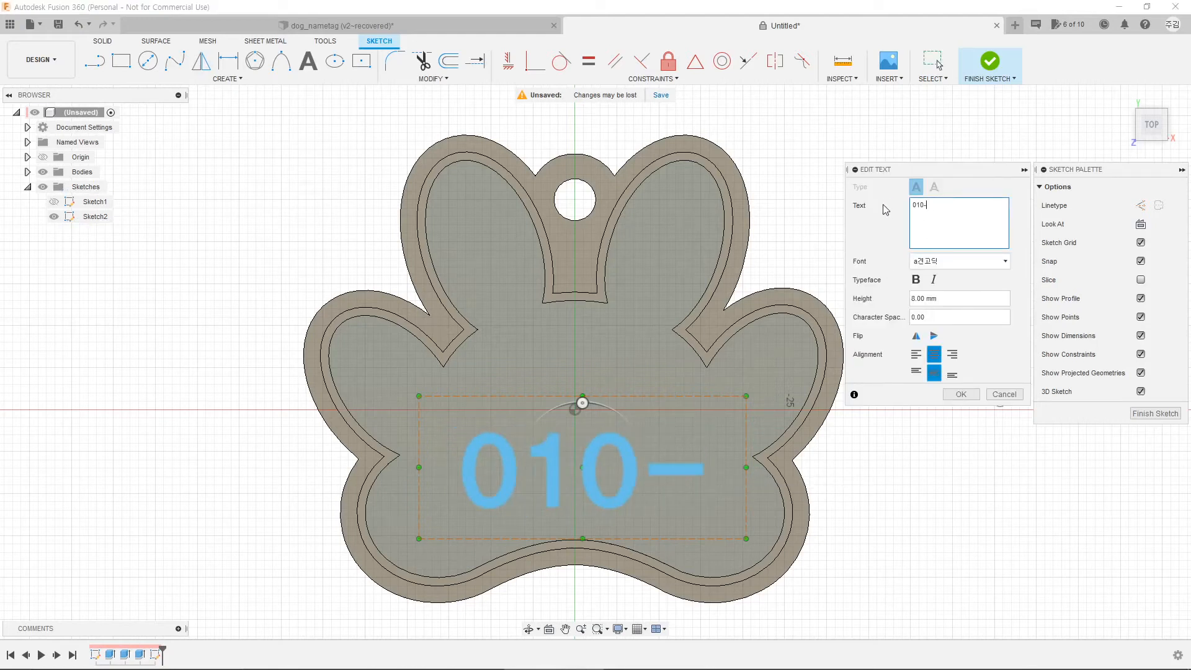
{"action": "type", "text": "2222-3333"}
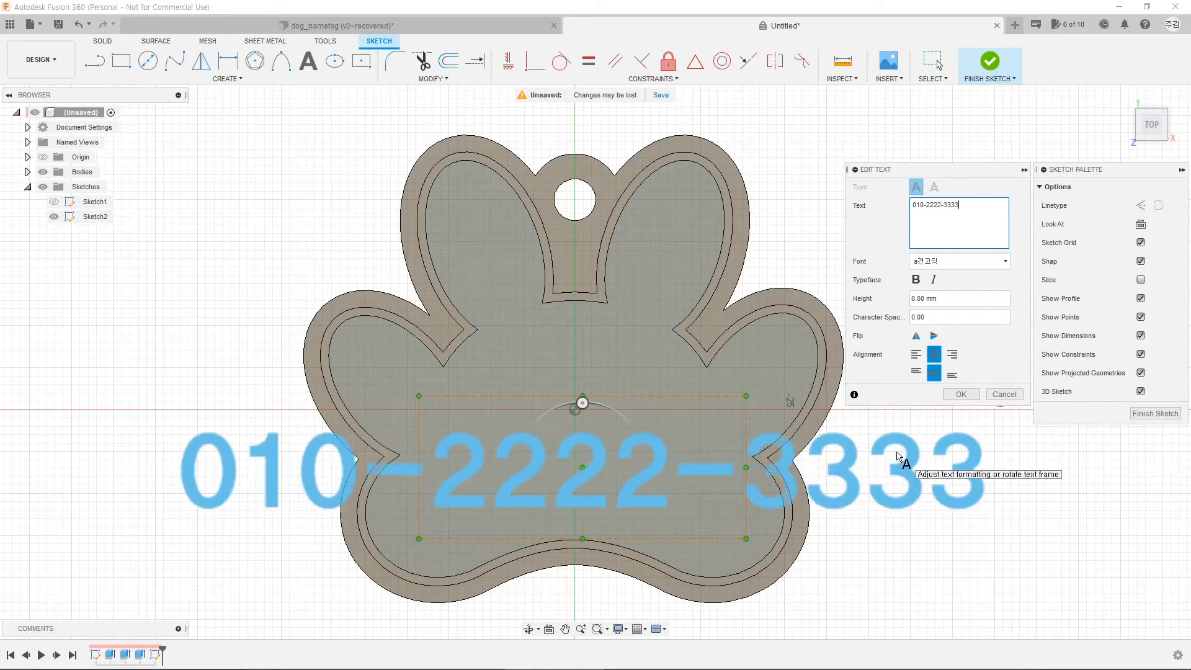
{"action": "left_click", "coordinate": [915, 298]}
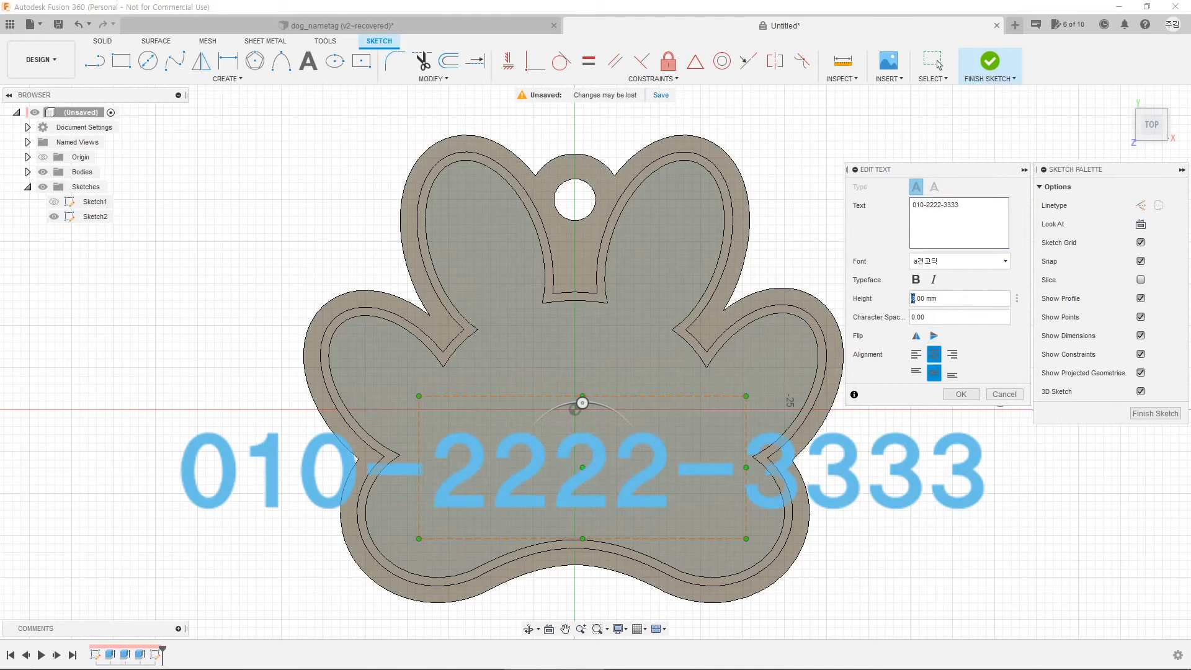
{"action": "type", "text": "5"}
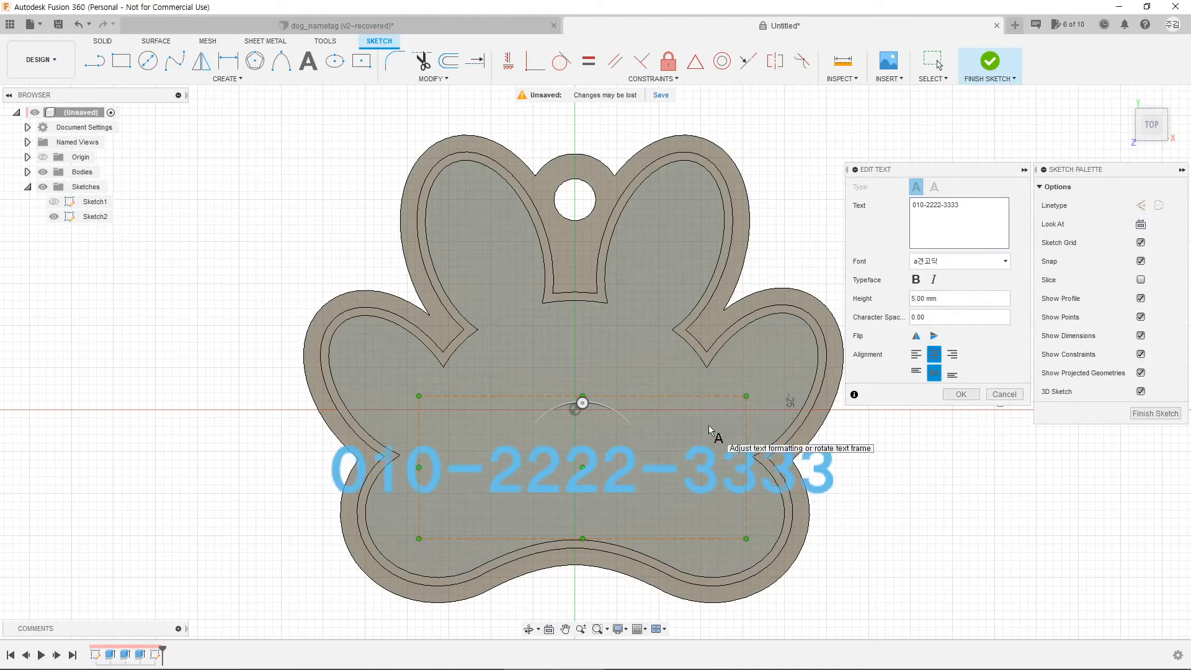
{"action": "left_click", "coordinate": [961, 394]}
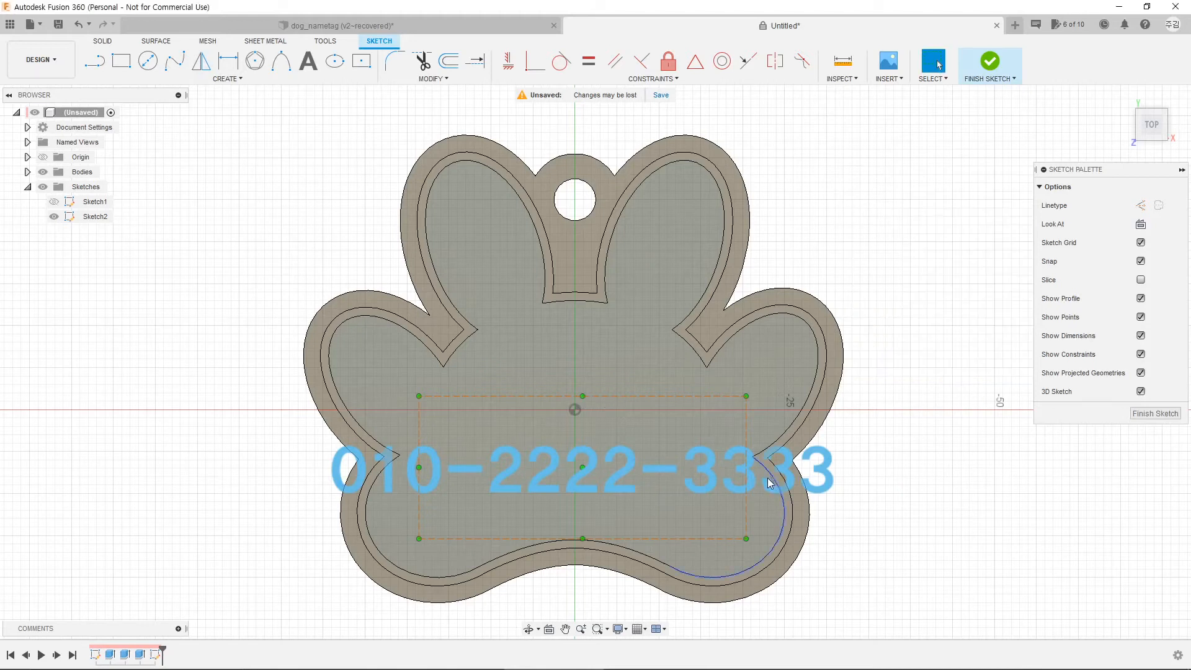
{"action": "left_click_drag", "start_coordinate": [715, 481], "coordinate": [702, 410]}
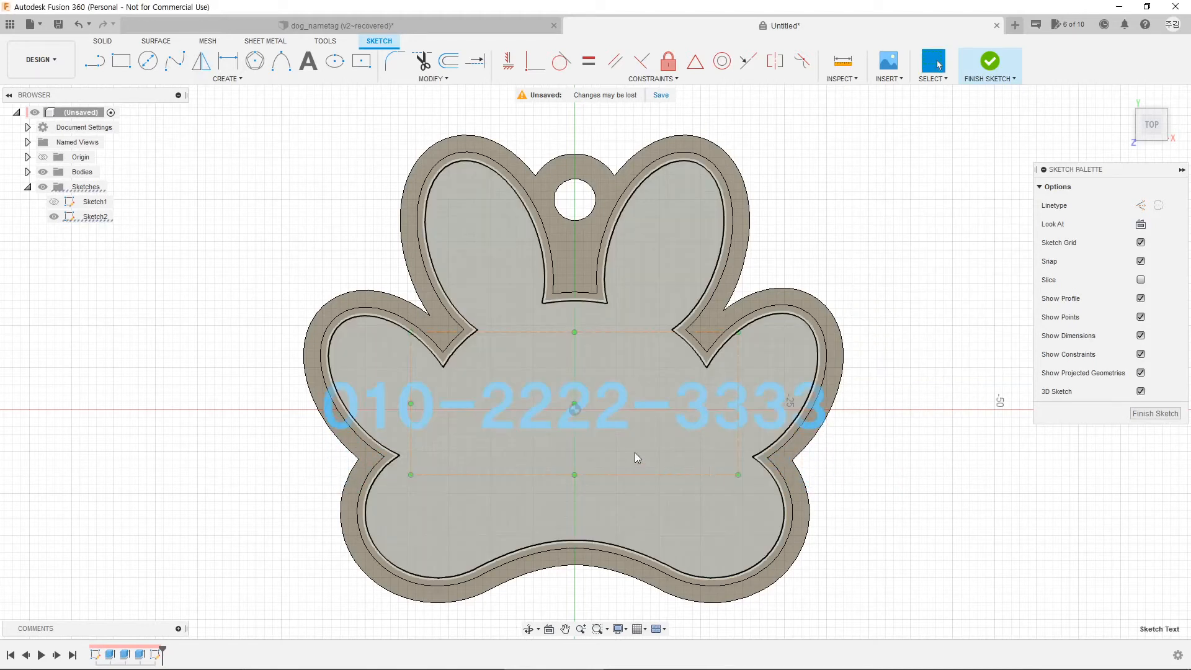
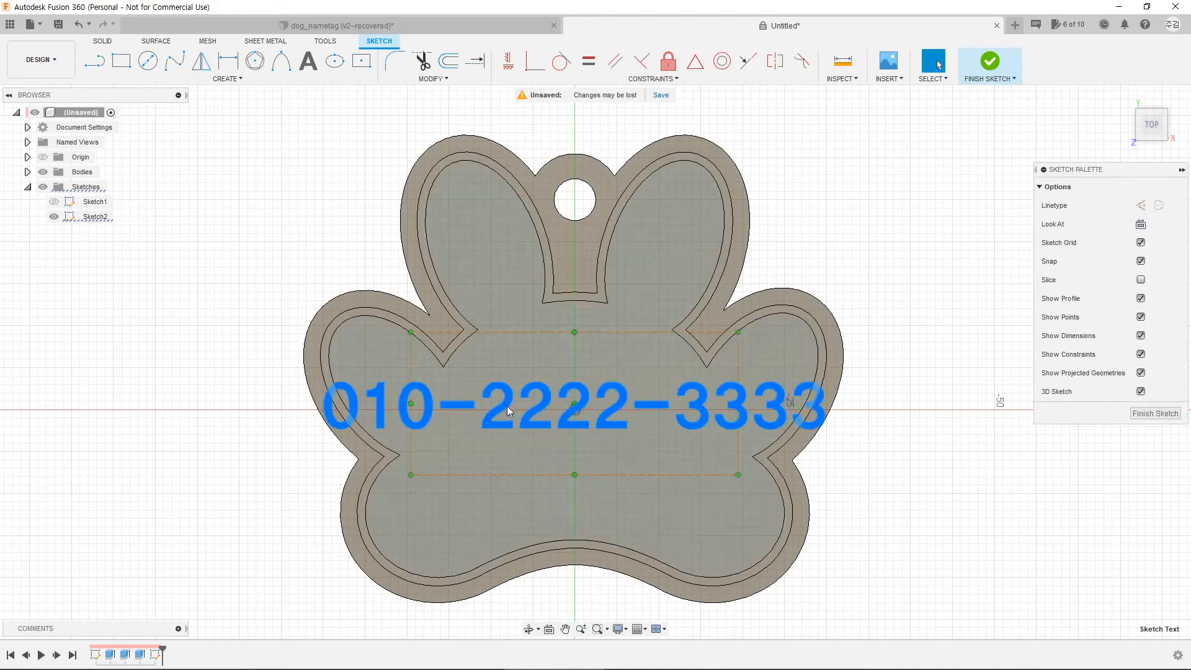
Step: Delete the straight phone-number text after comparing with the finished dog_nametag reference design
{"action": "key", "text": "Delete"}
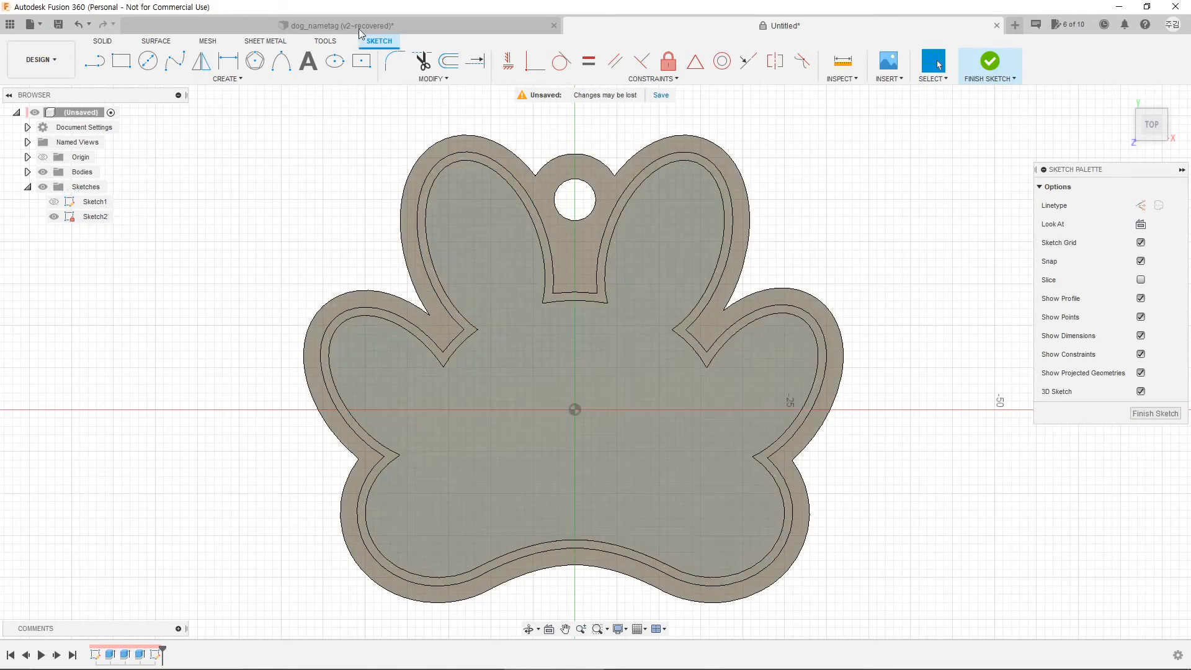
{"action": "left_click", "coordinate": [359, 28]}
{"action": "middle_click_drag", "start_coordinate": [929, 410], "coordinate": [607, 381]}
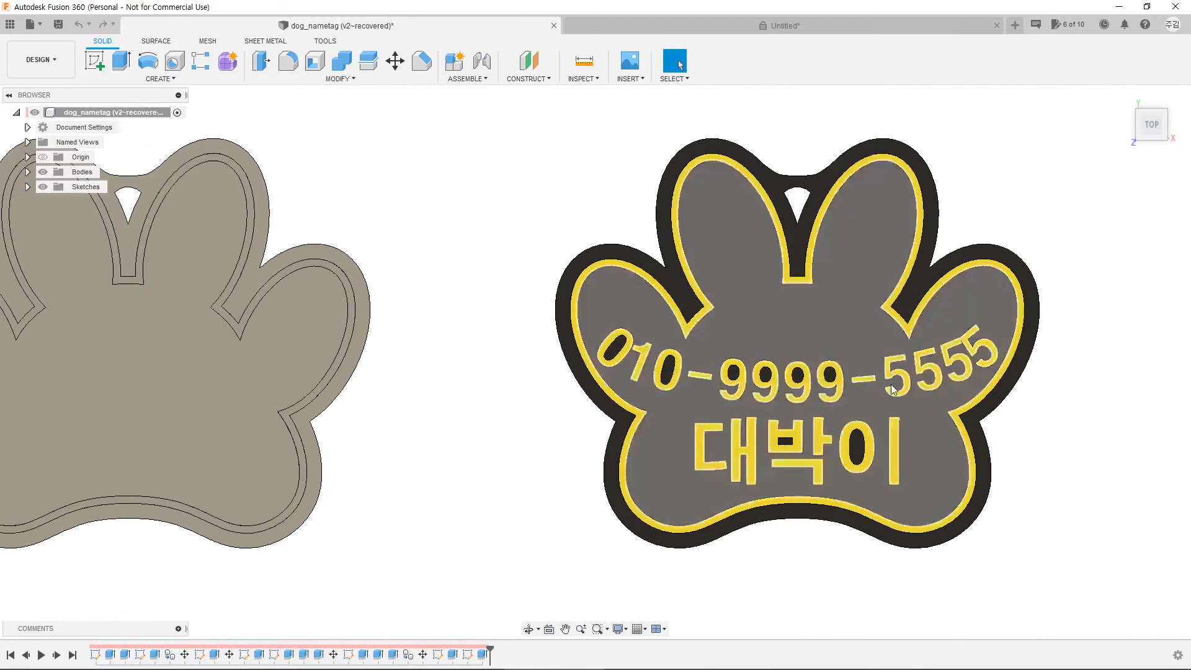
{"action": "left_click", "coordinate": [721, 24]}
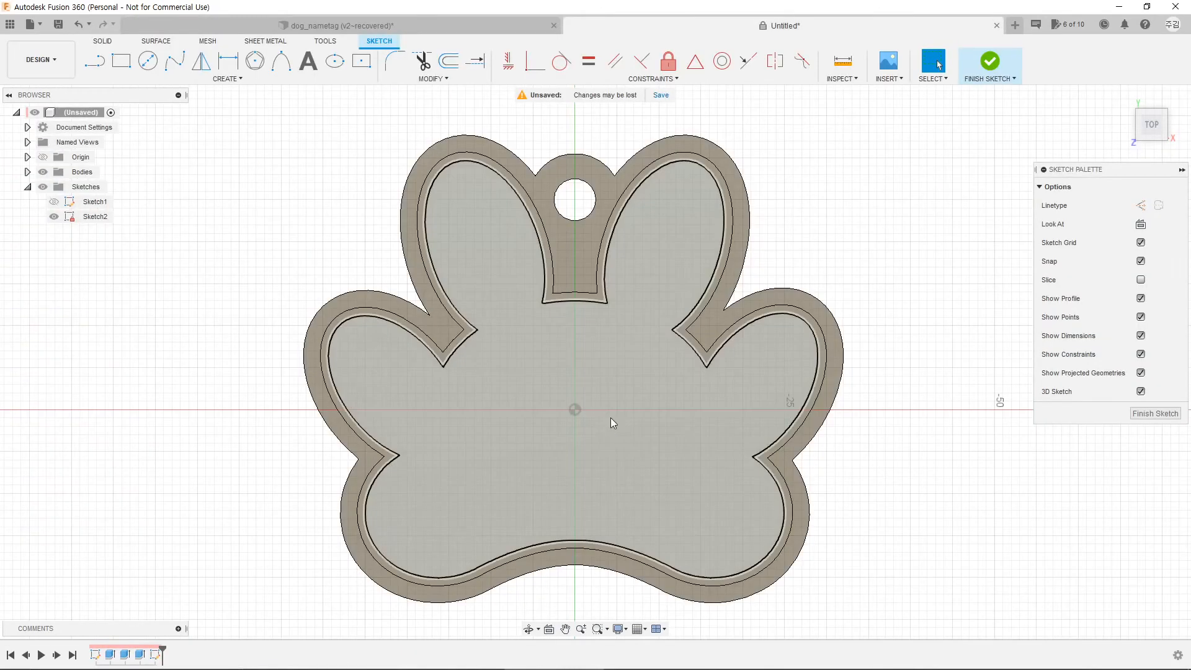
{"action": "middle_click_drag", "start_coordinate": [613, 424], "coordinate": [583, 410]}
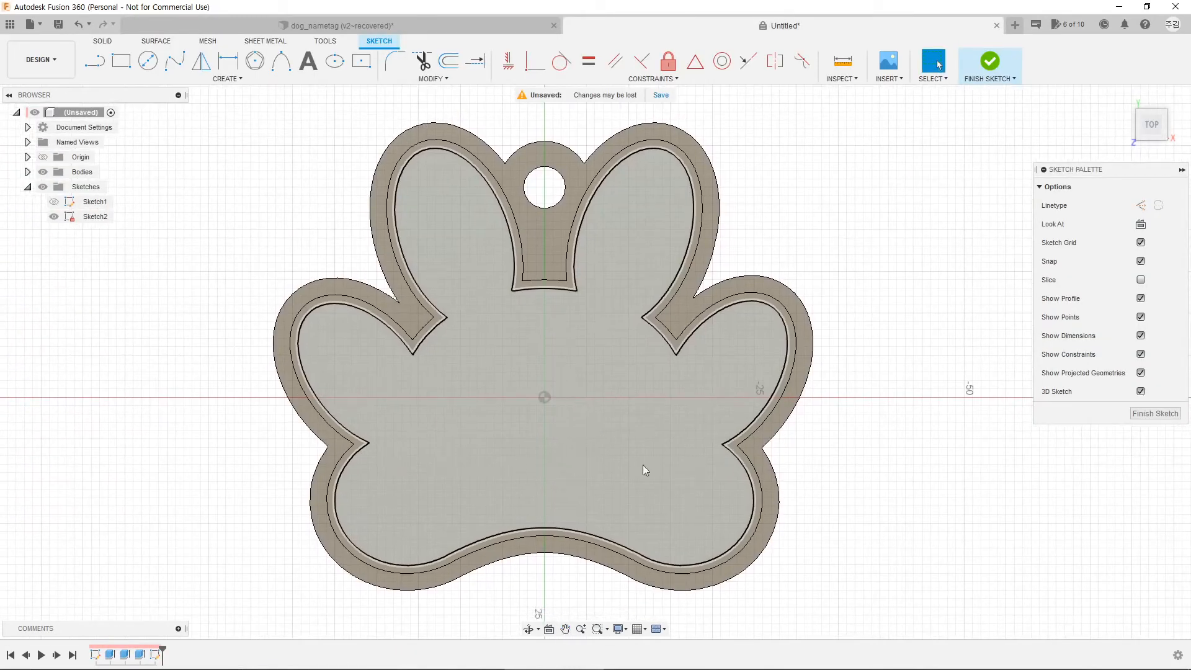
Step: Draw a conic curve between the left and right axis points, bowing gently below centre
{"action": "left_click", "coordinate": [283, 69]}
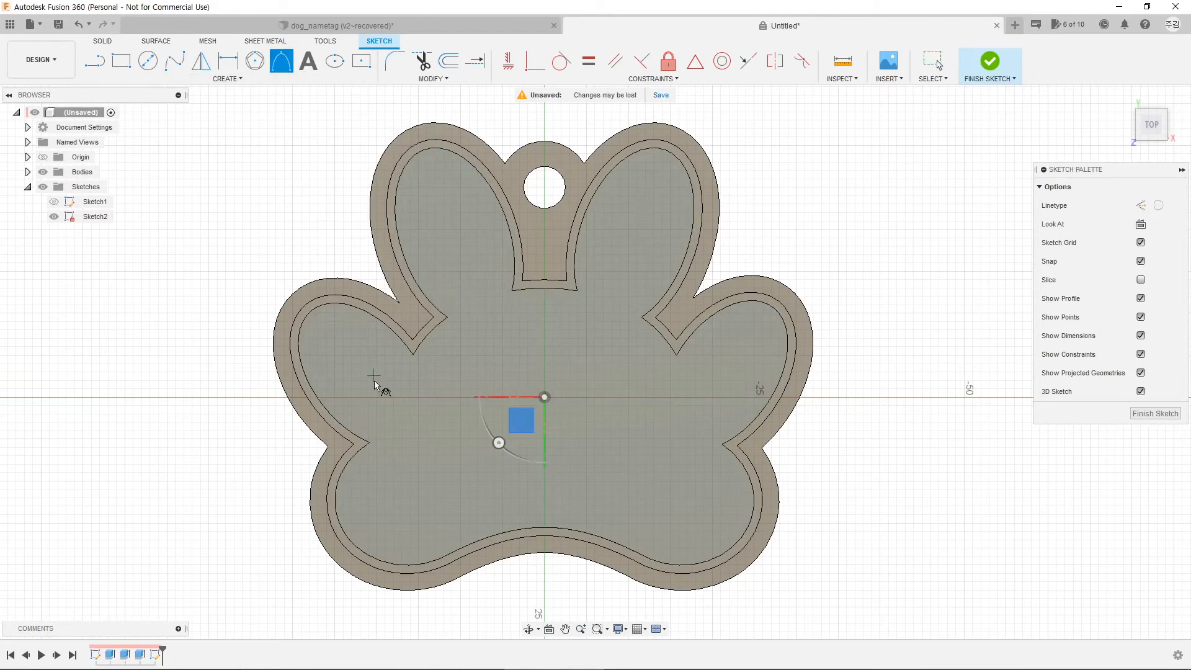
{"action": "left_click", "coordinate": [335, 398]}
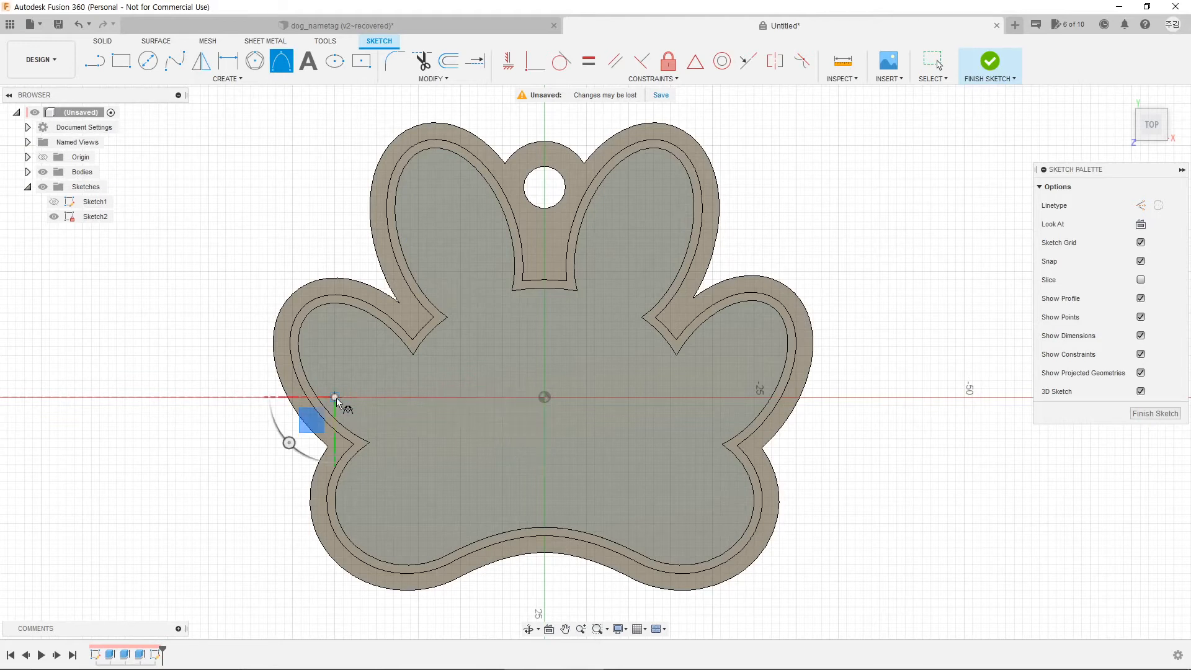
{"action": "left_click", "coordinate": [754, 397]}
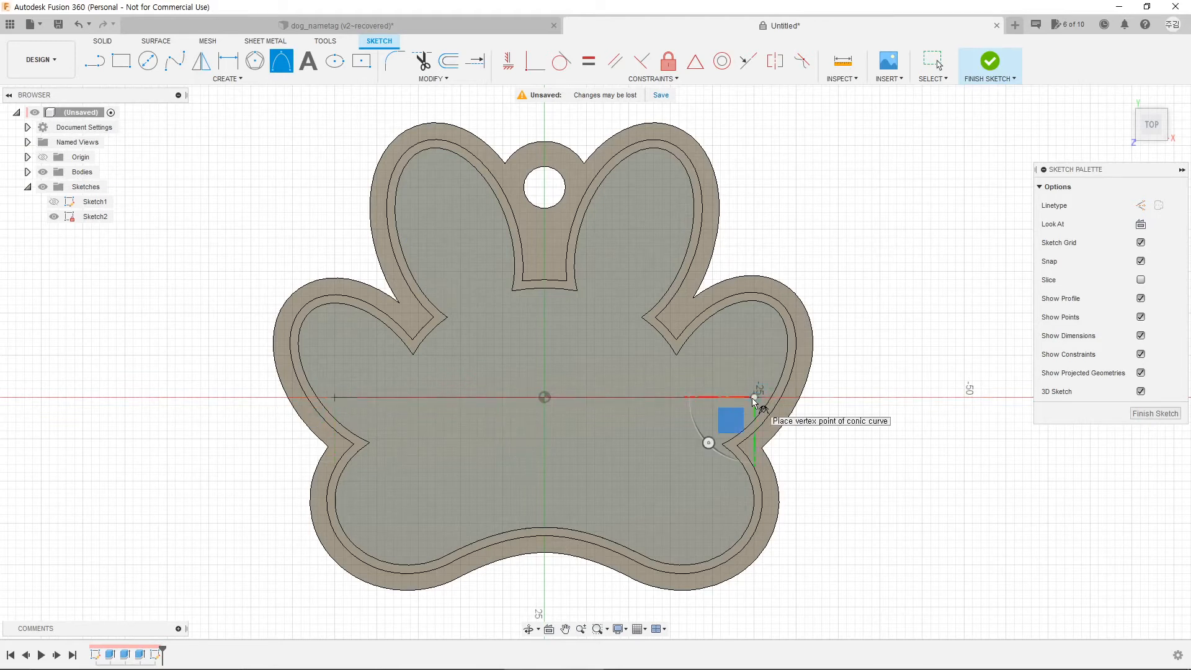
{"action": "left_click", "coordinate": [545, 505]}
{"action": "left_click_drag", "start_coordinate": [544, 465], "coordinate": [543, 429]}
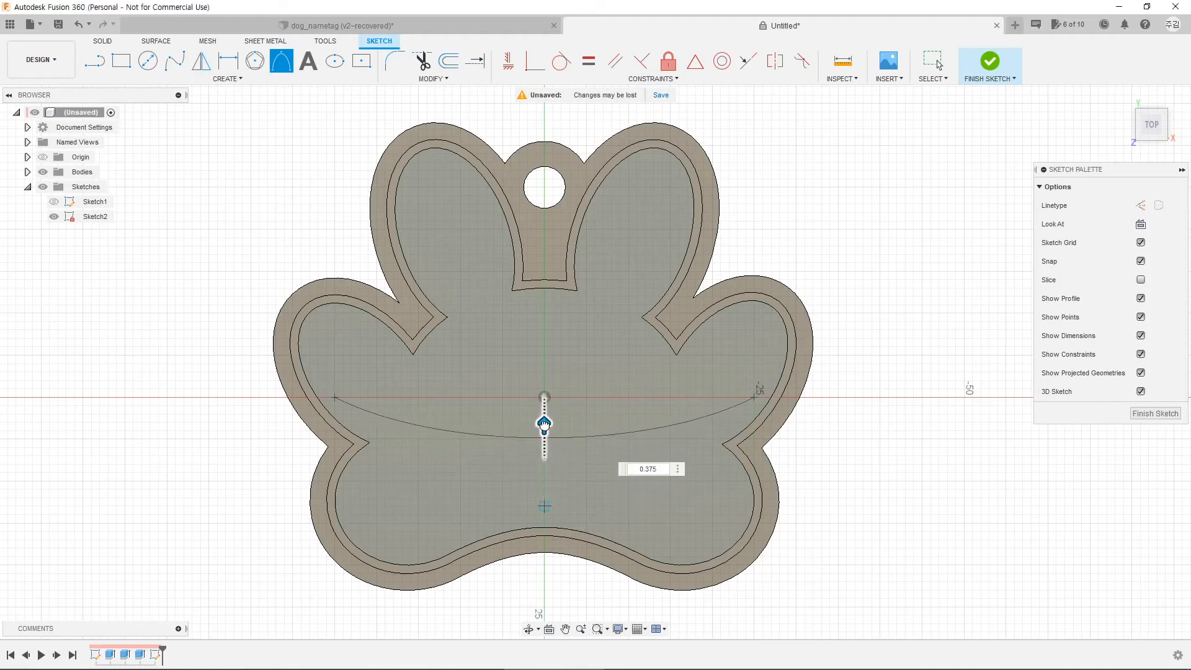
{"action": "key", "text": "Escape"}
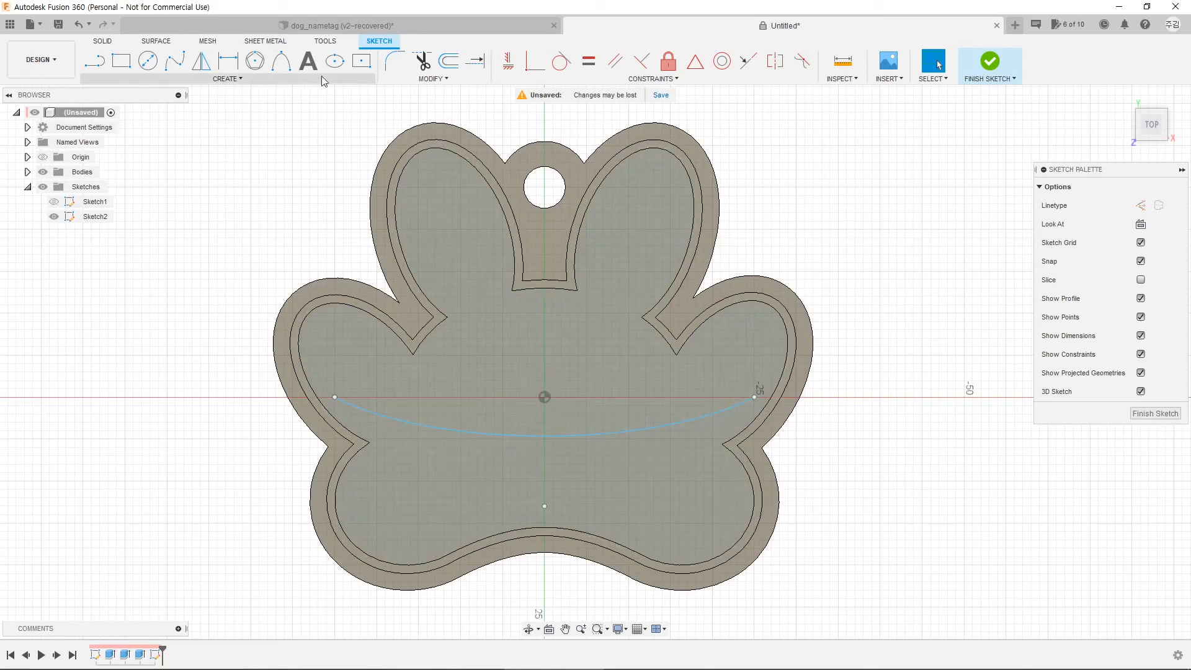
{"action": "left_click", "coordinate": [308, 62]}
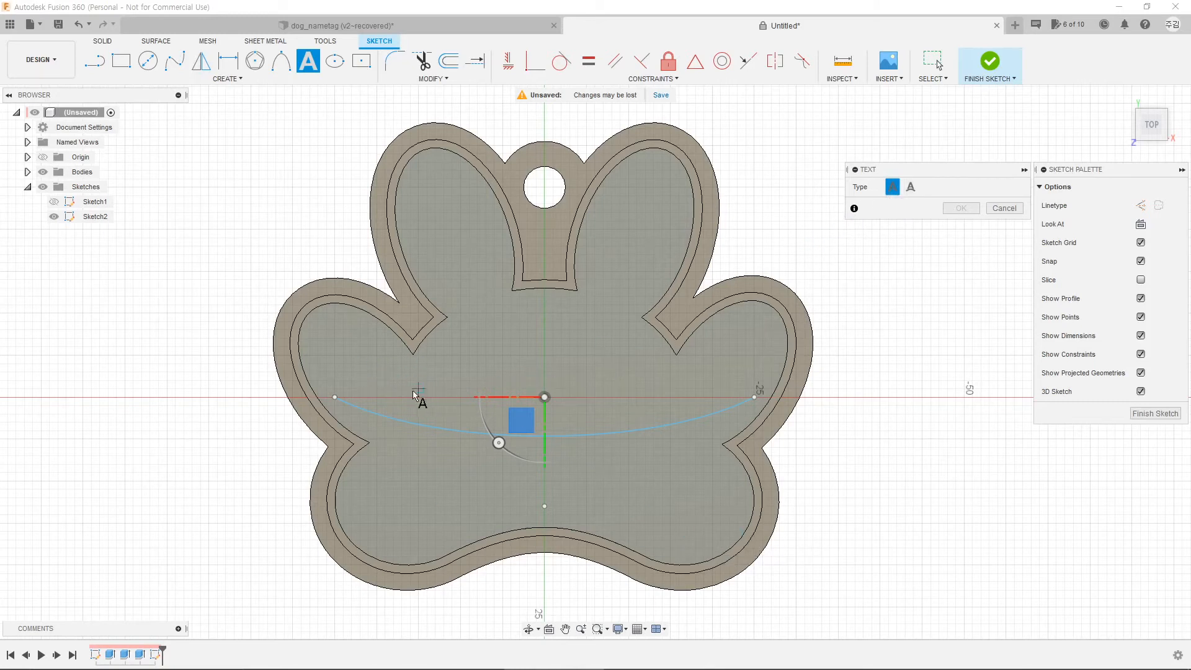
{"action": "left_click", "coordinate": [911, 187]}
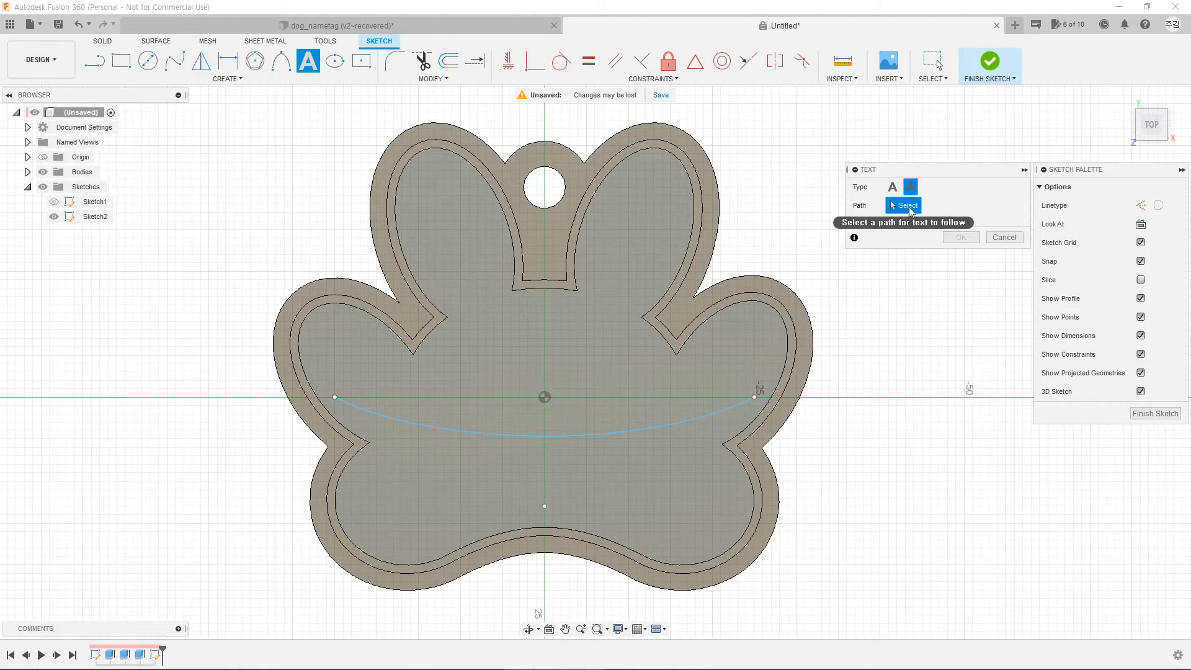
{"action": "left_click", "coordinate": [604, 437]}
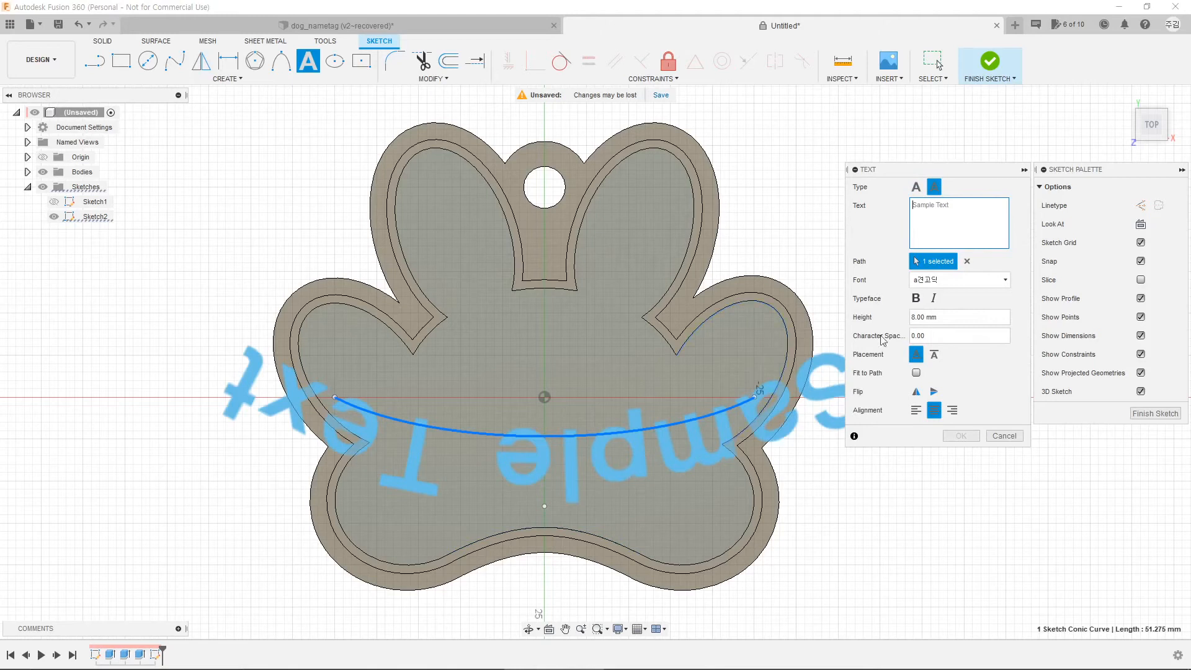
{"action": "type", "text": "010"}
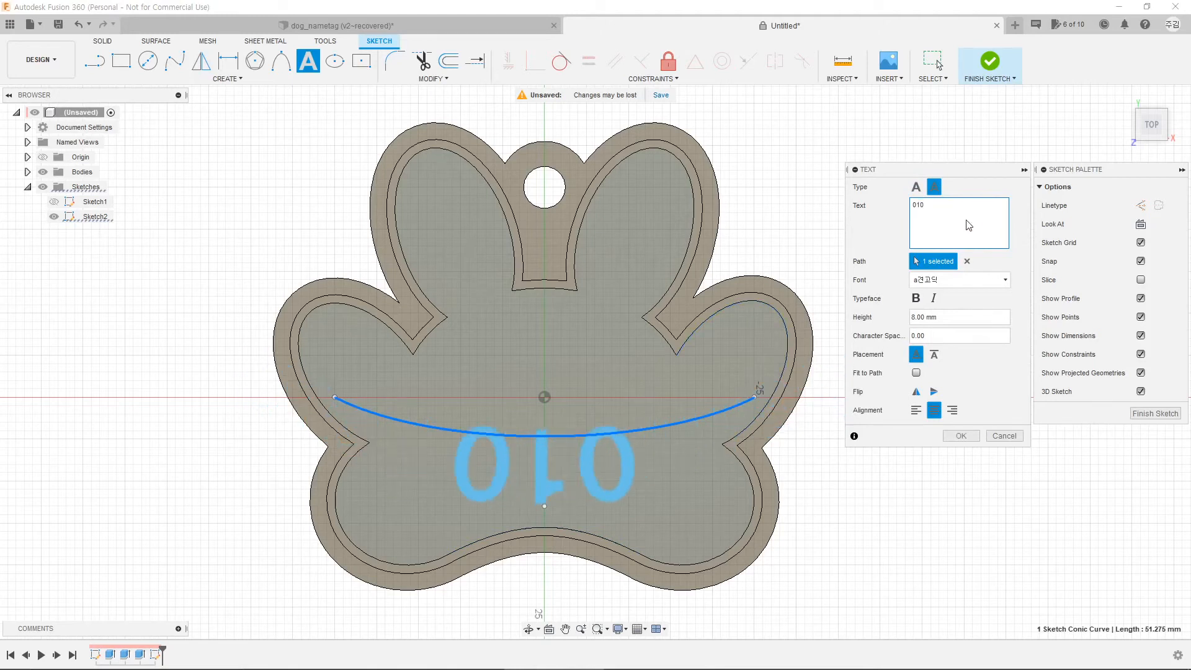
{"action": "type", "text": "-2222-5555"}
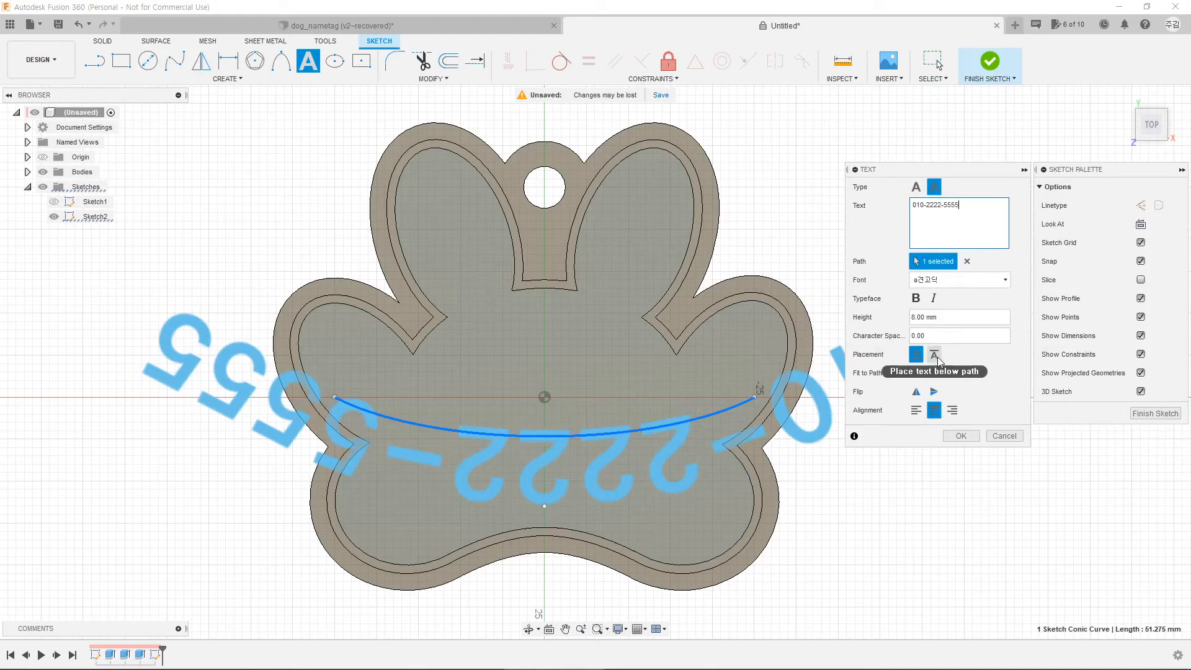
{"action": "left_click", "coordinate": [936, 359]}
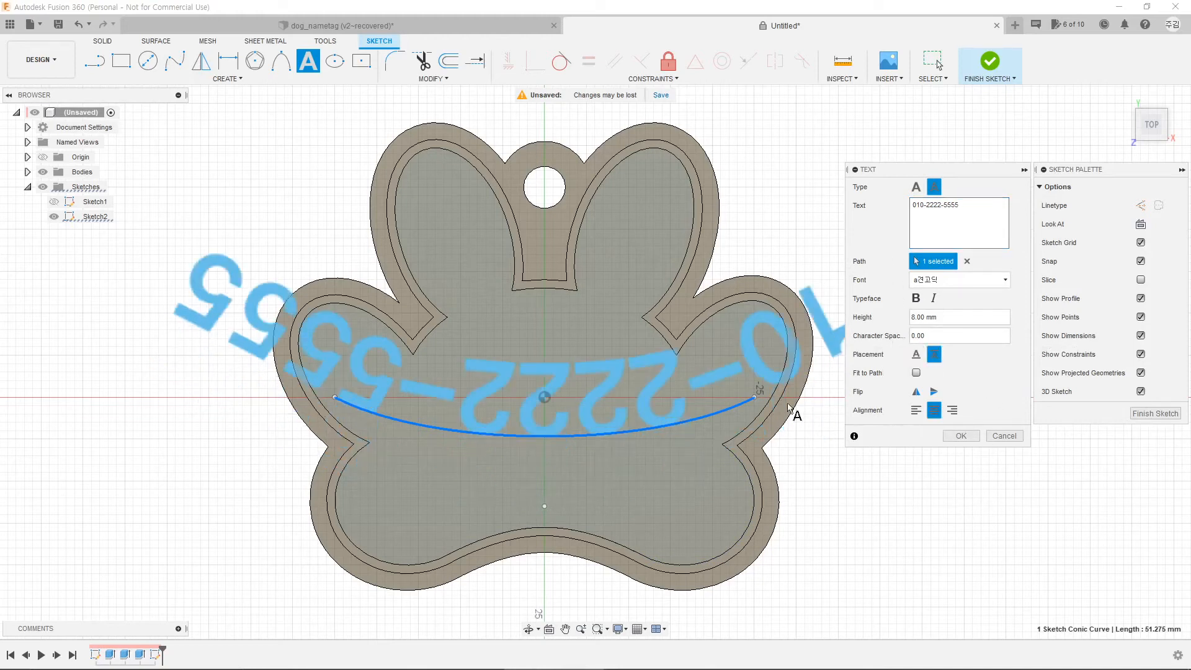
{"action": "left_click", "coordinate": [916, 391]}
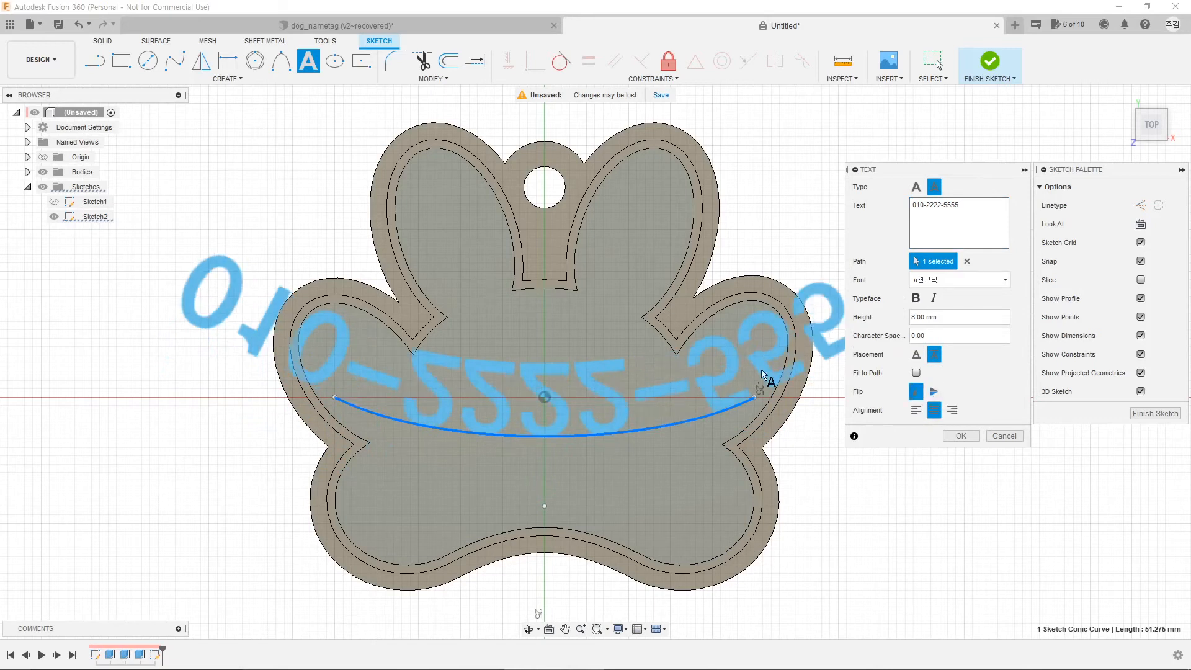
{"action": "left_click", "coordinate": [934, 391]}
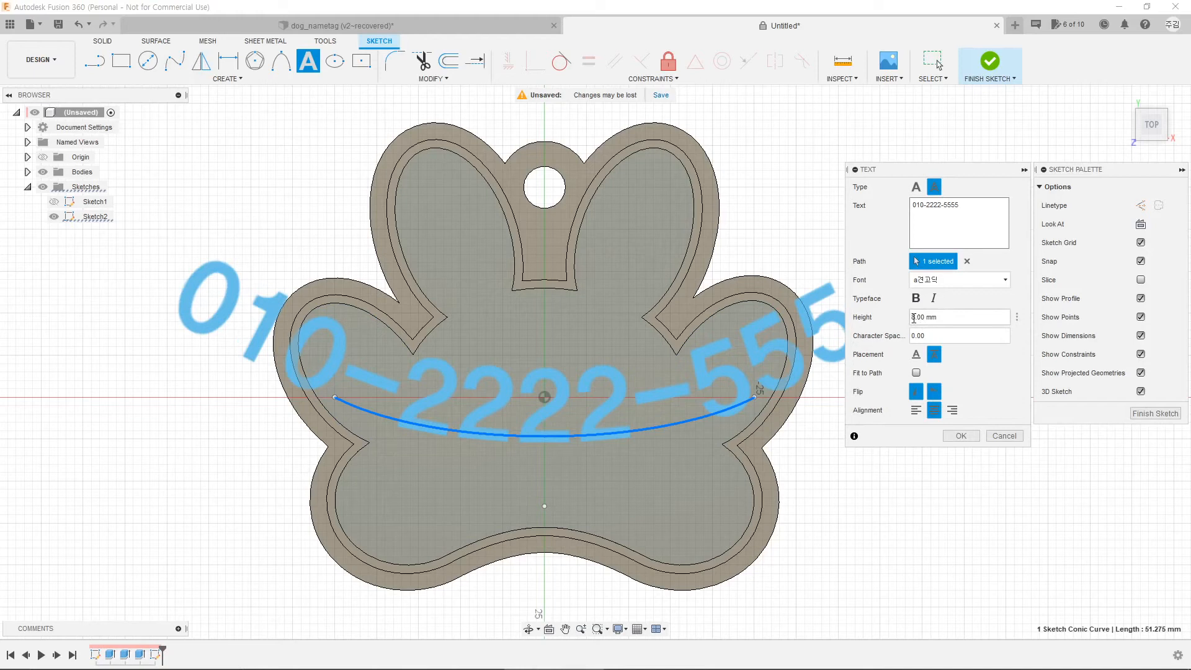
{"action": "type", "text": "5"}
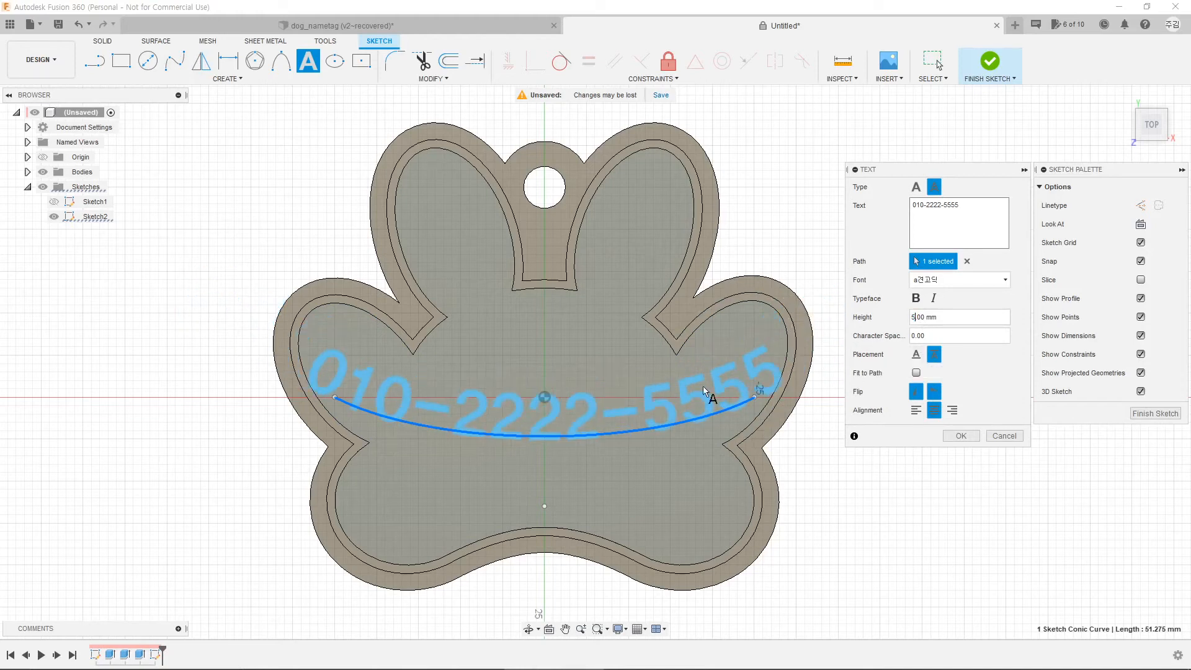
{"action": "left_click", "coordinate": [961, 436]}
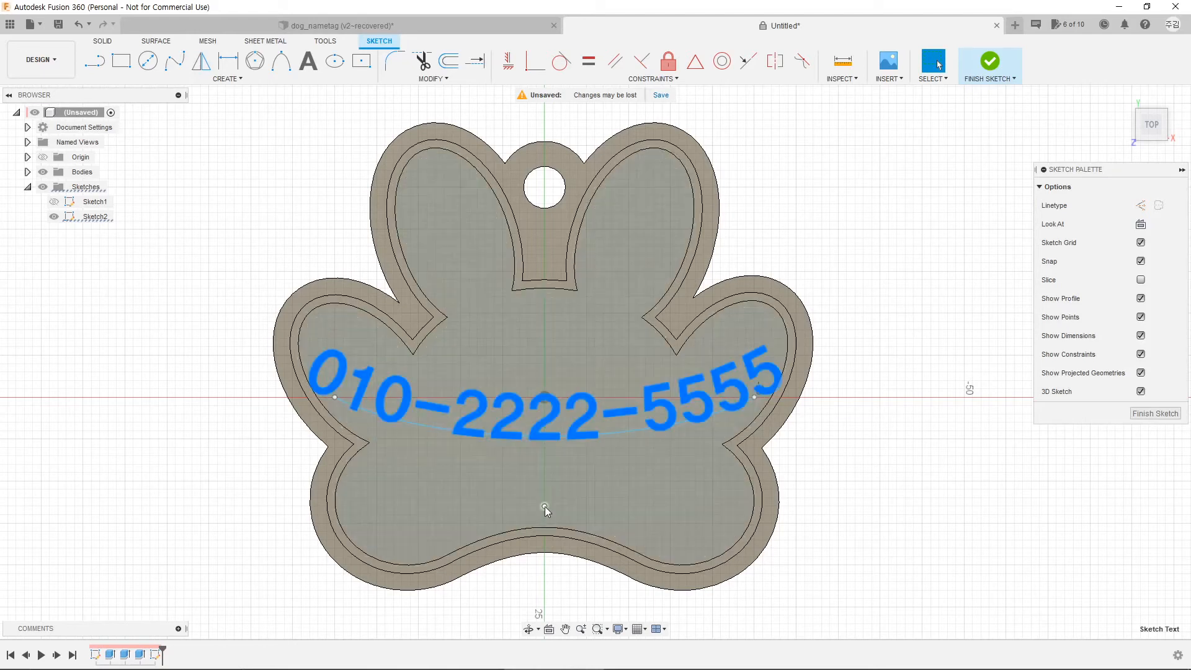
Step: Deepen the arc's curve and move the phone-number text down 2 mm
{"action": "left_click_drag", "start_coordinate": [546, 496], "coordinate": [546, 515]}
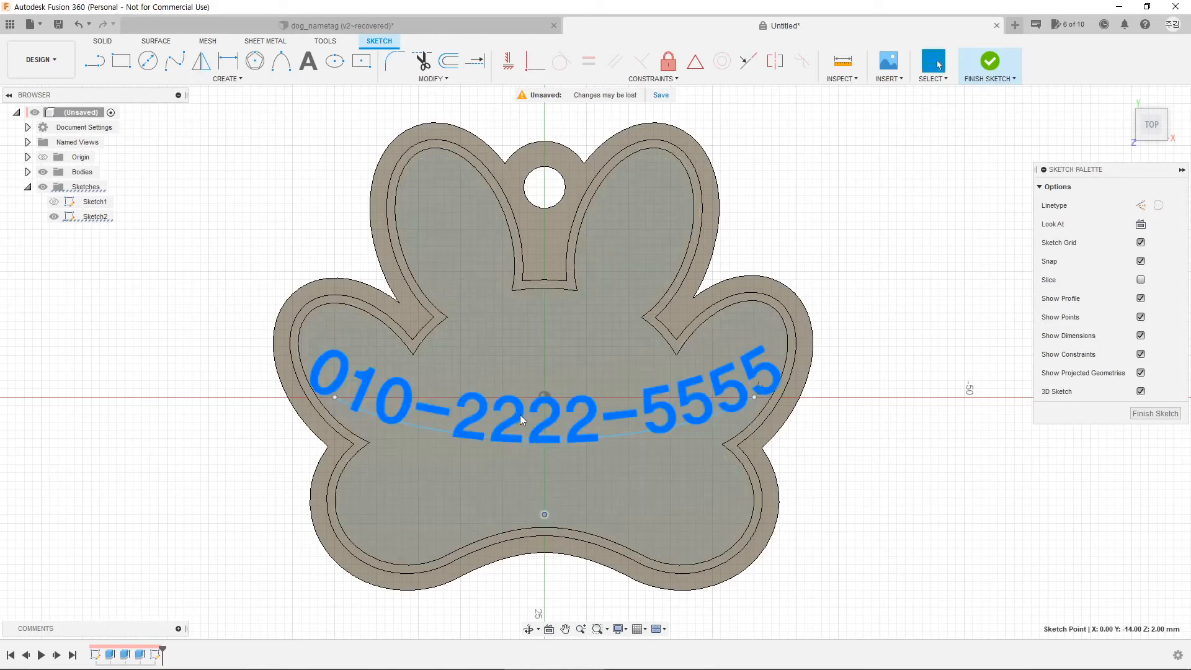
{"action": "right_click", "coordinate": [519, 413]}
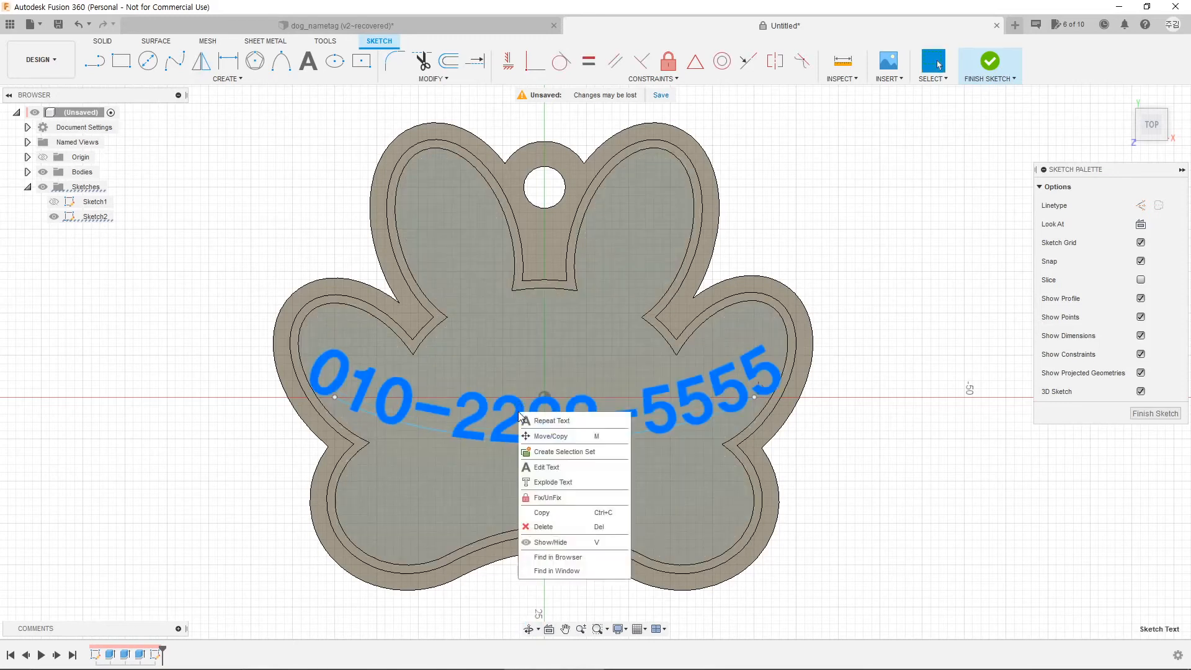
{"action": "left_click", "coordinate": [546, 436]}
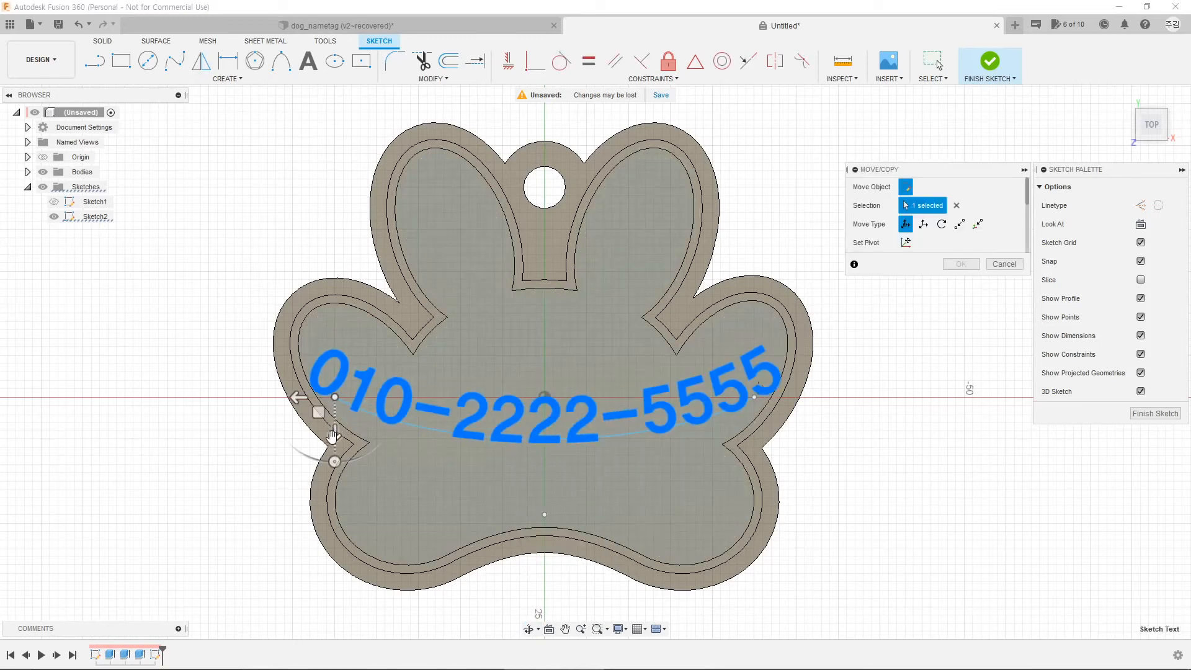
{"action": "left_click_drag", "start_coordinate": [331, 441], "coordinate": [332, 422]}
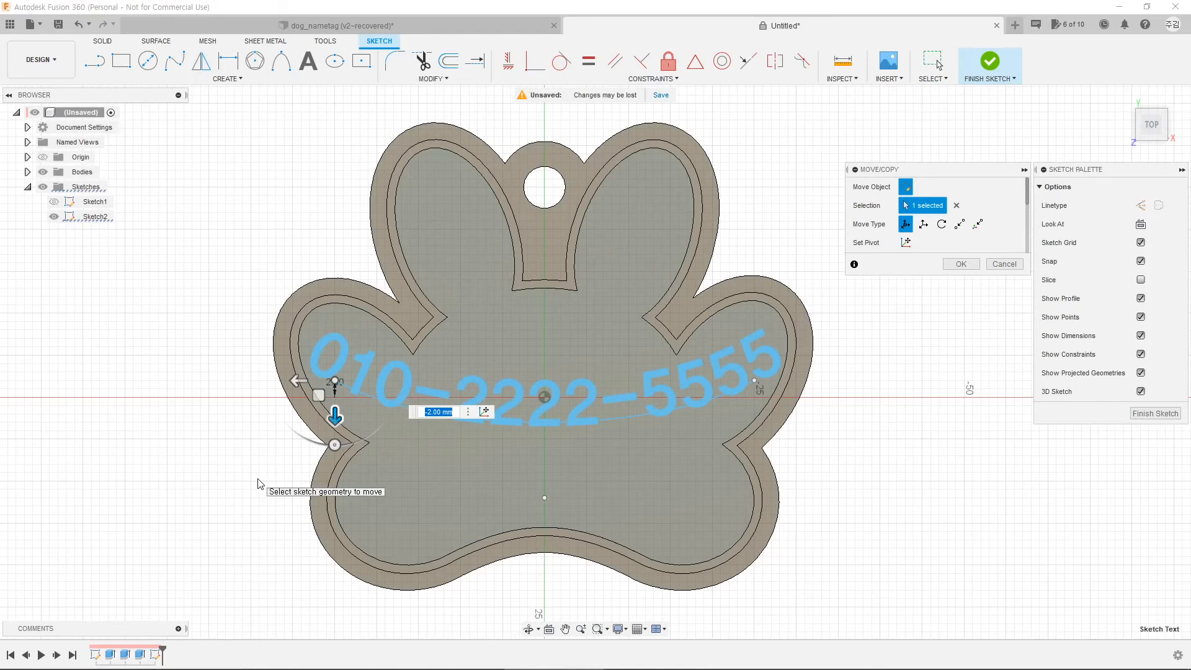
{"action": "key", "text": "Return"}
Step: Reduce the curved phone-number text height from 5 mm to 4.5 mm
{"action": "left_click", "coordinate": [486, 393]}
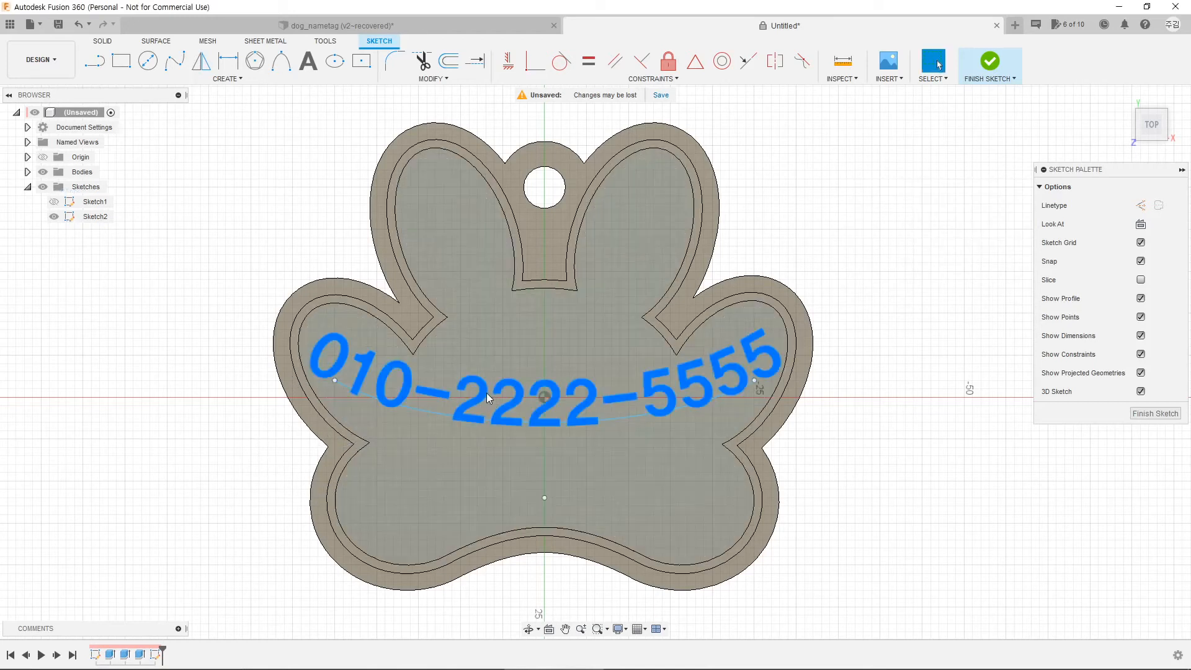
{"action": "double_click", "coordinate": [479, 393]}
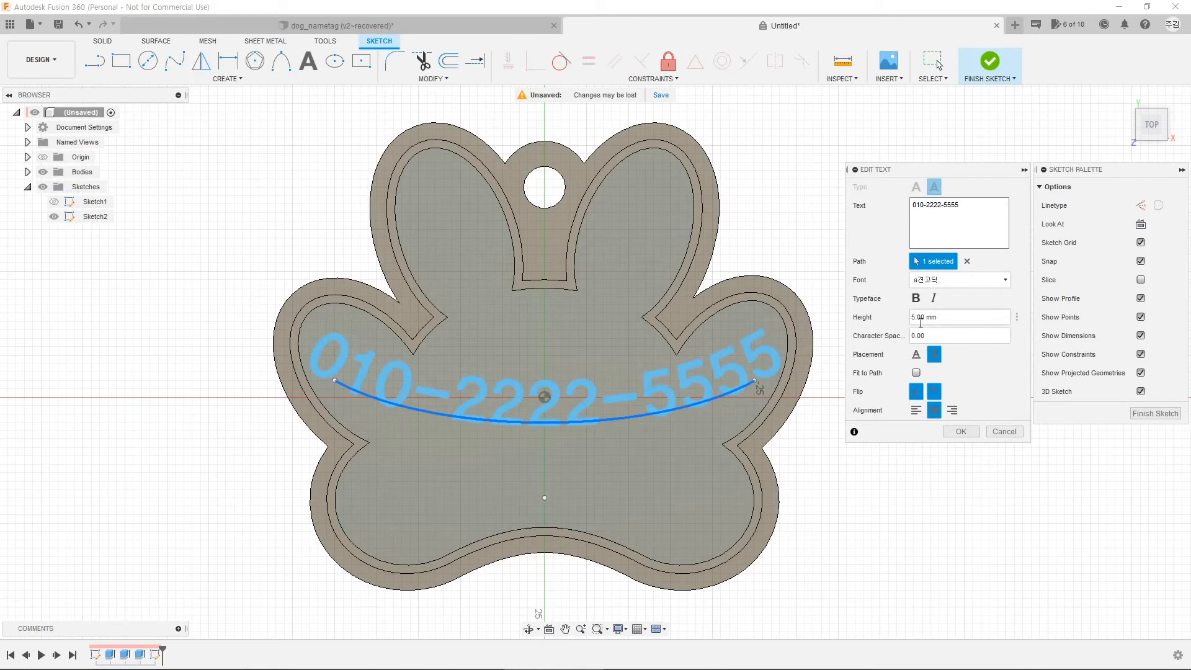
{"action": "double_click", "coordinate": [921, 318]}
{"action": "type", "text": "4.5"}
{"action": "key", "text": "Return"}
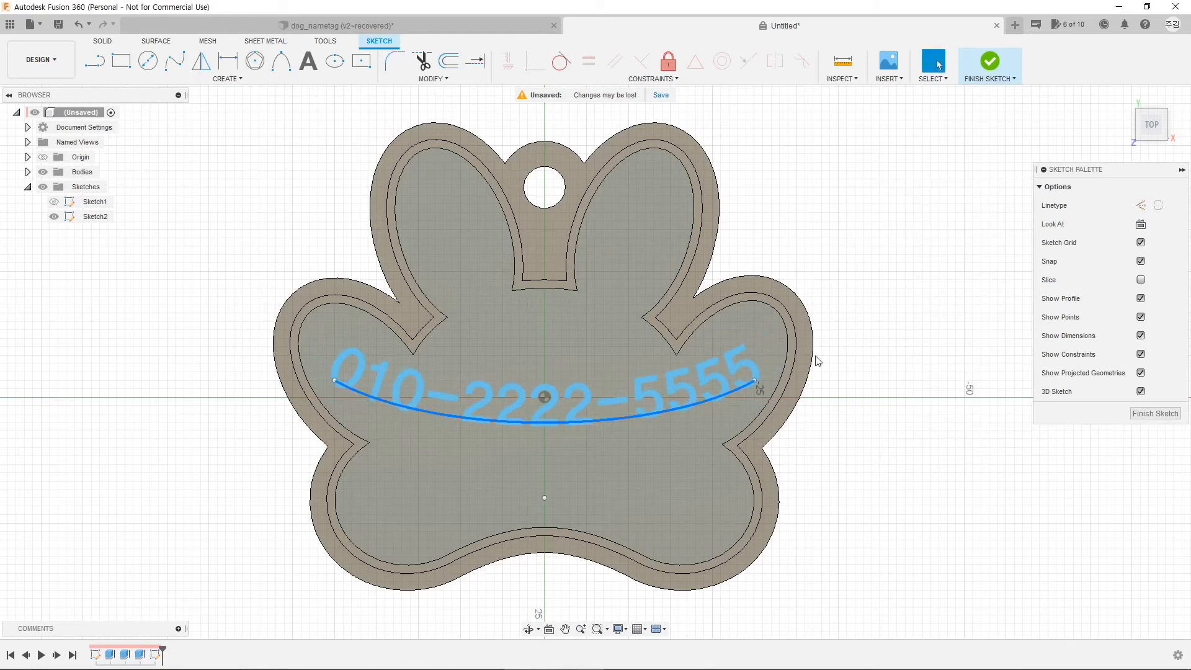
{"action": "left_click", "coordinate": [886, 437]}
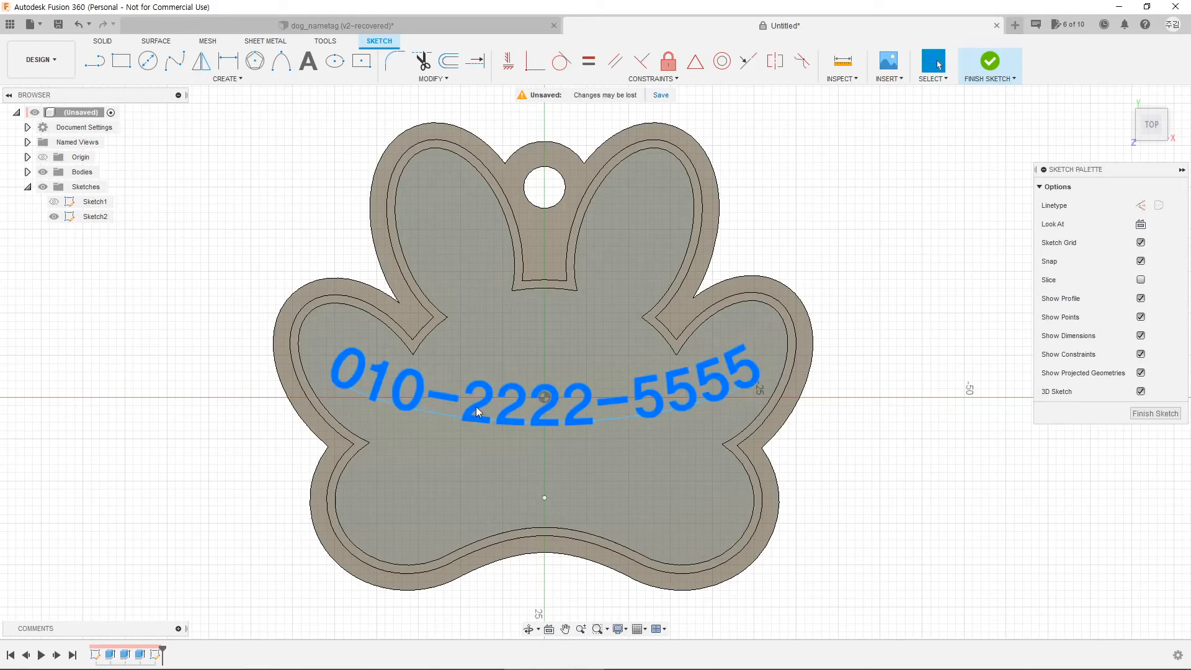
{"action": "left_click", "coordinate": [452, 417]}
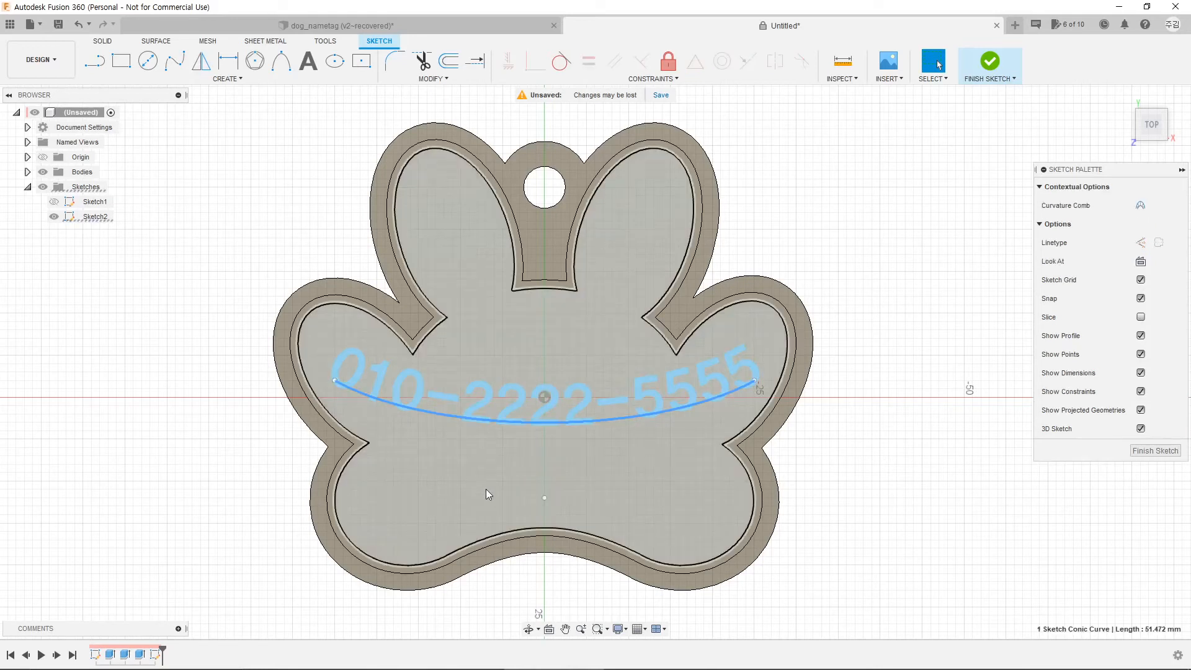
{"action": "left_click", "coordinate": [486, 490]}
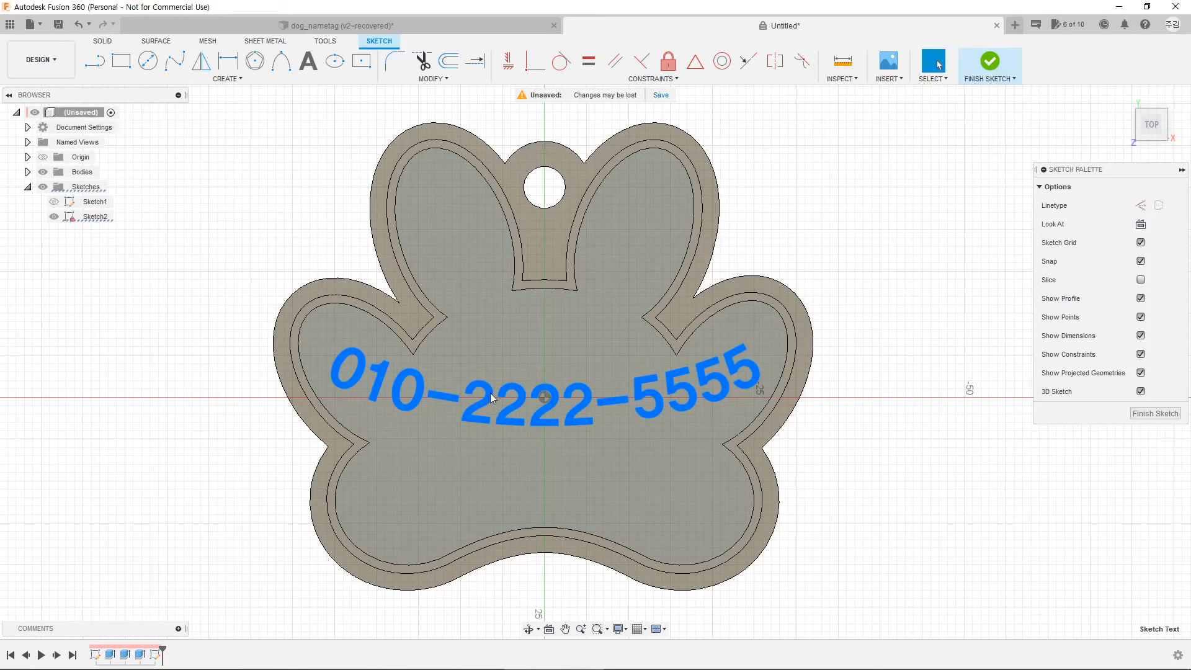
{"action": "right_click", "coordinate": [489, 392]}
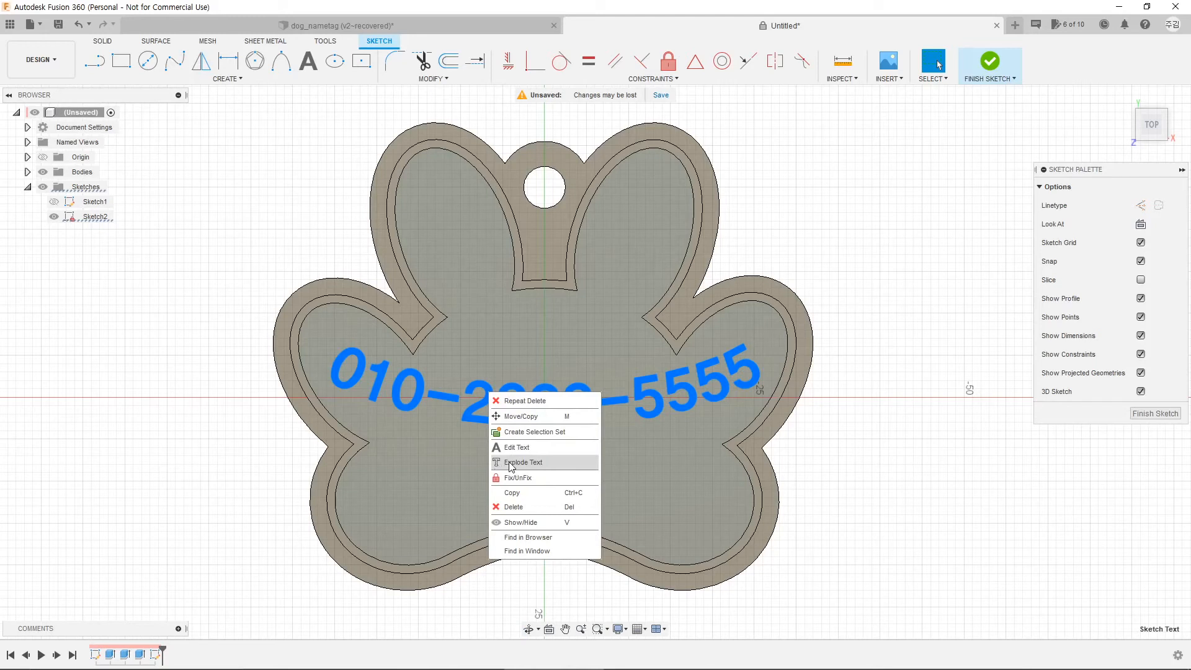
{"action": "left_click", "coordinate": [513, 463]}
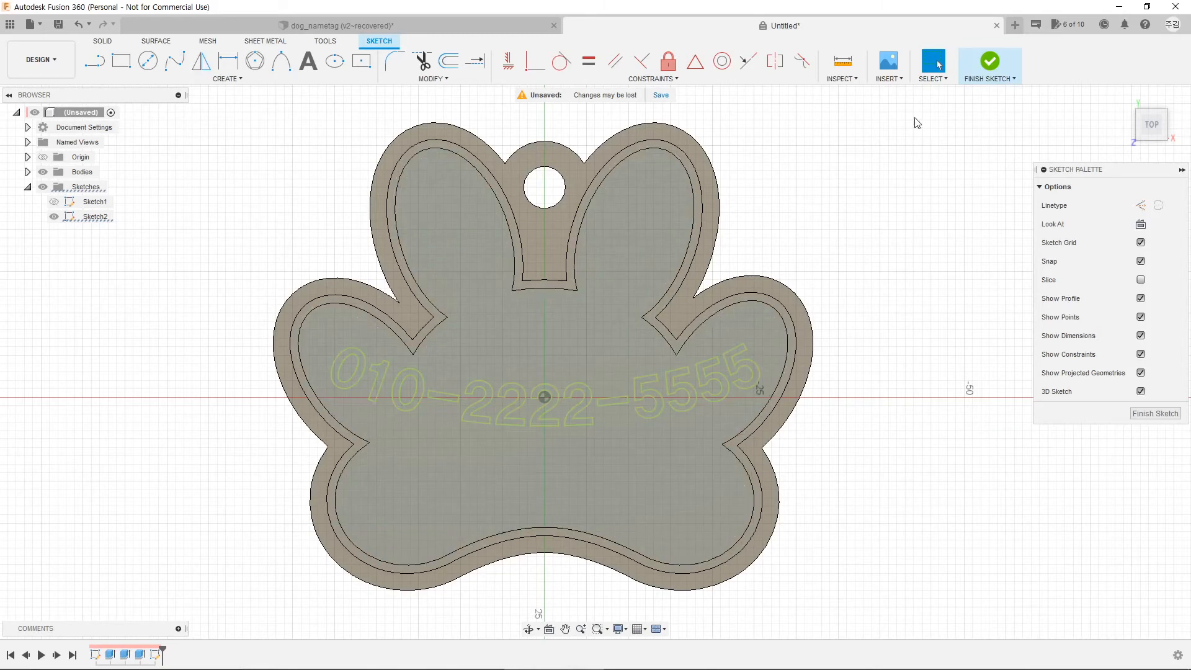
{"action": "left_click", "coordinate": [992, 65]}
Step: Select the profiles of 0, 1, 0, the first dash, the four 2s and the second dash
{"action": "scroll", "coordinate": [397, 434], "scroll_direction": "up", "scroll_amount": 5}
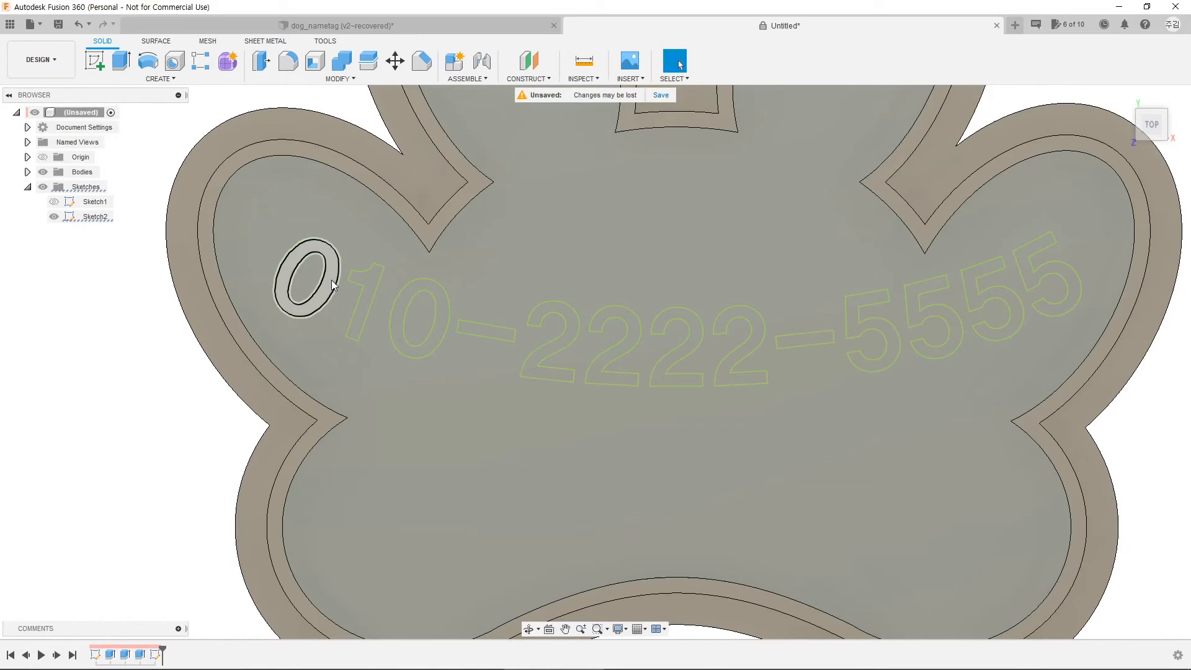
{"action": "left_click", "coordinate": [331, 281]}
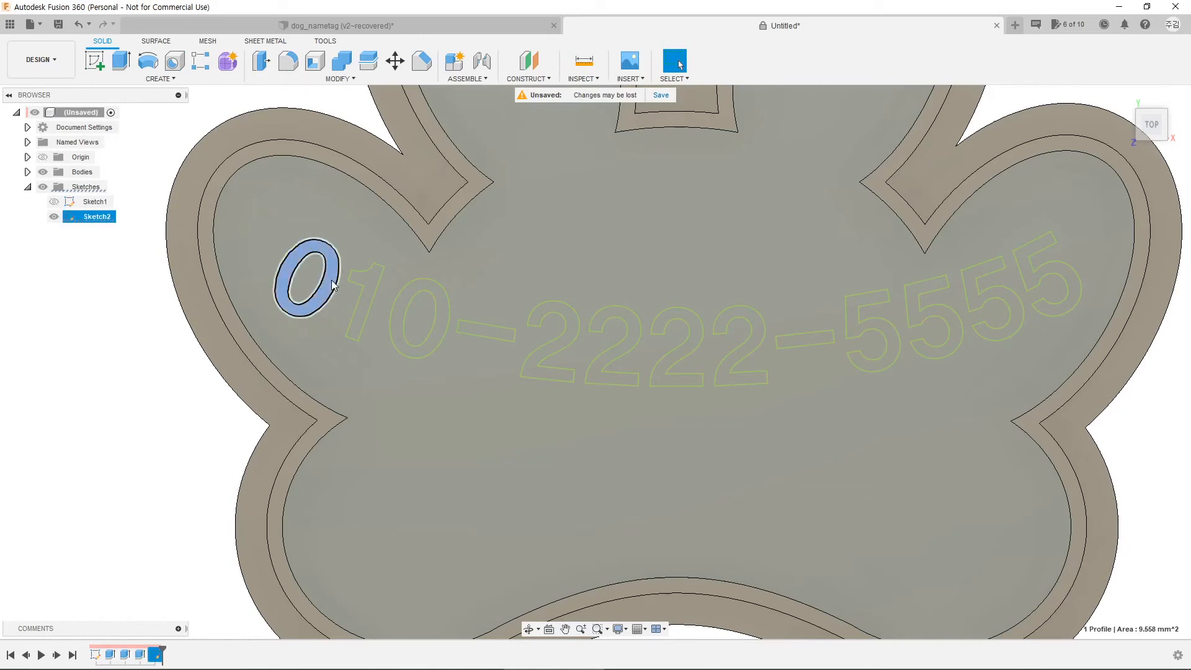
{"action": "left_click", "coordinate": [370, 278], "text": "ctrl"}
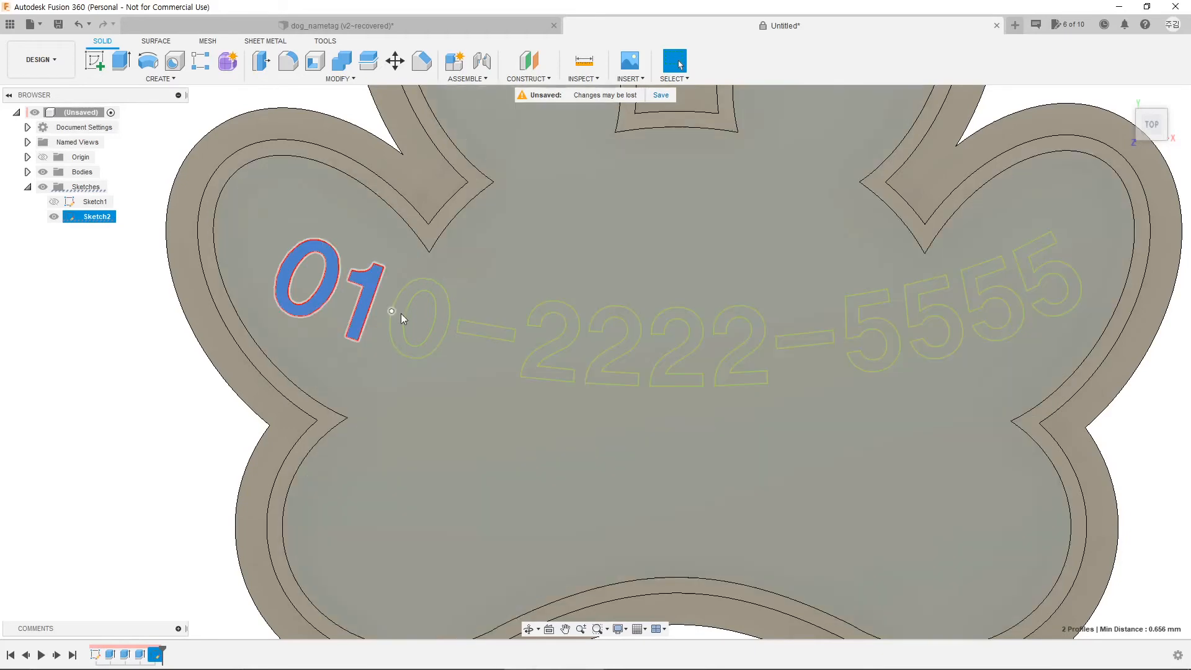
{"action": "left_click", "coordinate": [397, 315], "text": "ctrl"}
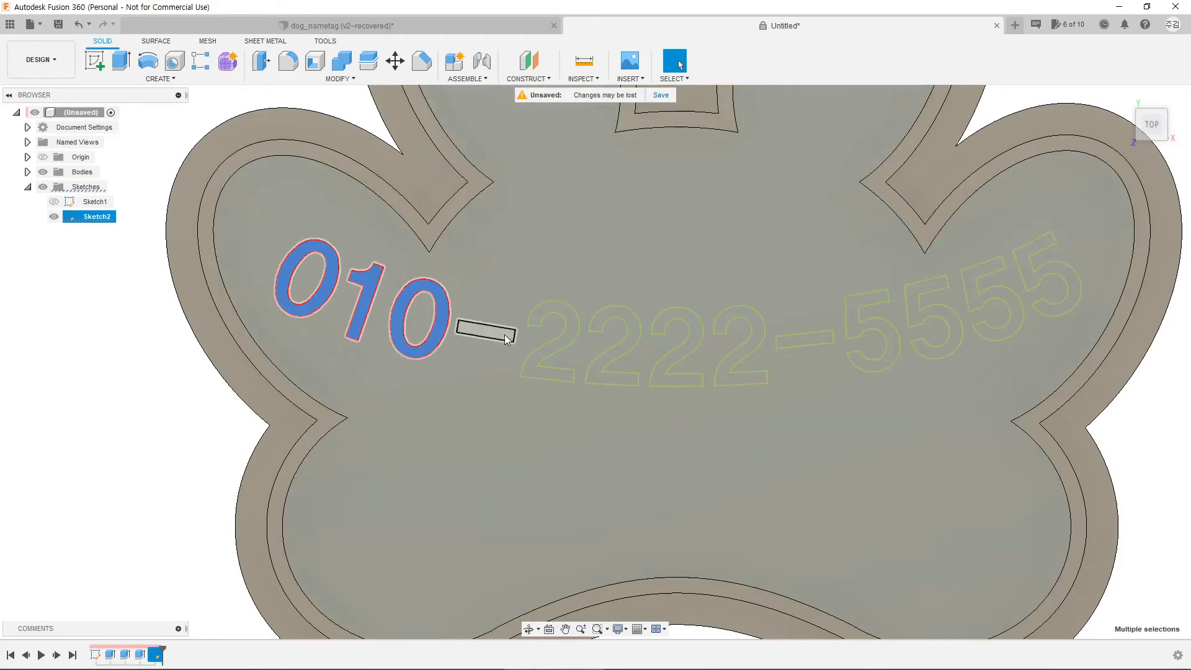
{"action": "left_click", "coordinate": [485, 332], "text": "ctrl"}
{"action": "left_click", "coordinate": [531, 370], "text": "ctrl"}
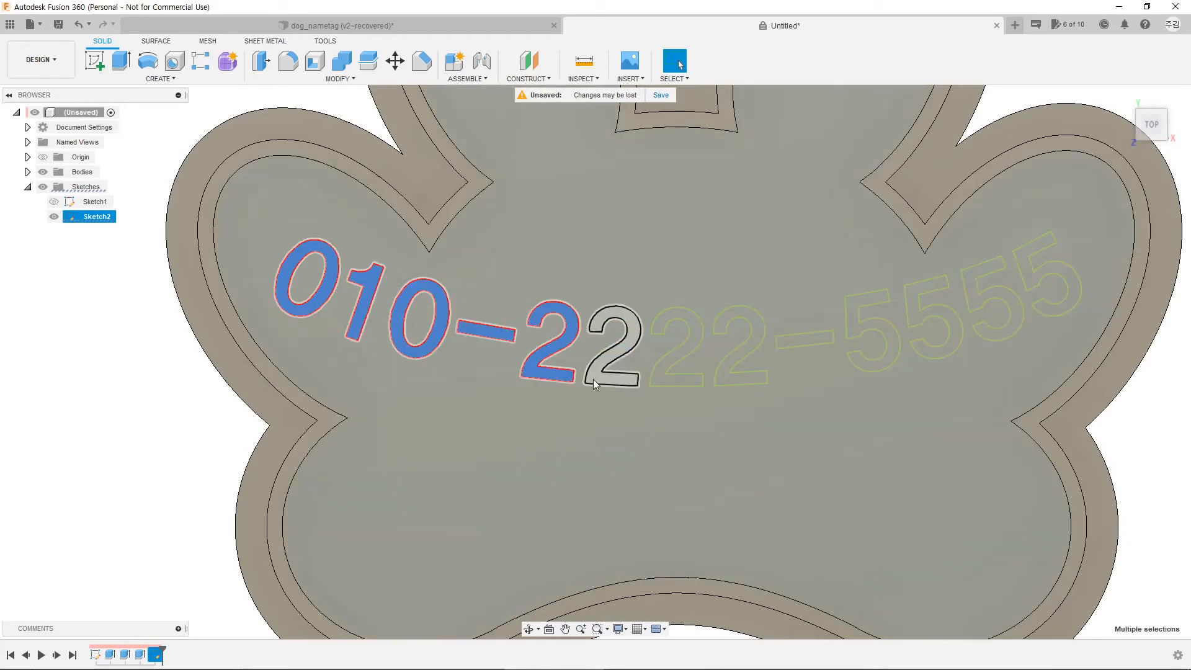
{"action": "left_click", "coordinate": [596, 377], "text": "ctrl"}
{"action": "scroll", "coordinate": [605, 374], "scroll_direction": "up", "scroll_amount": 4}
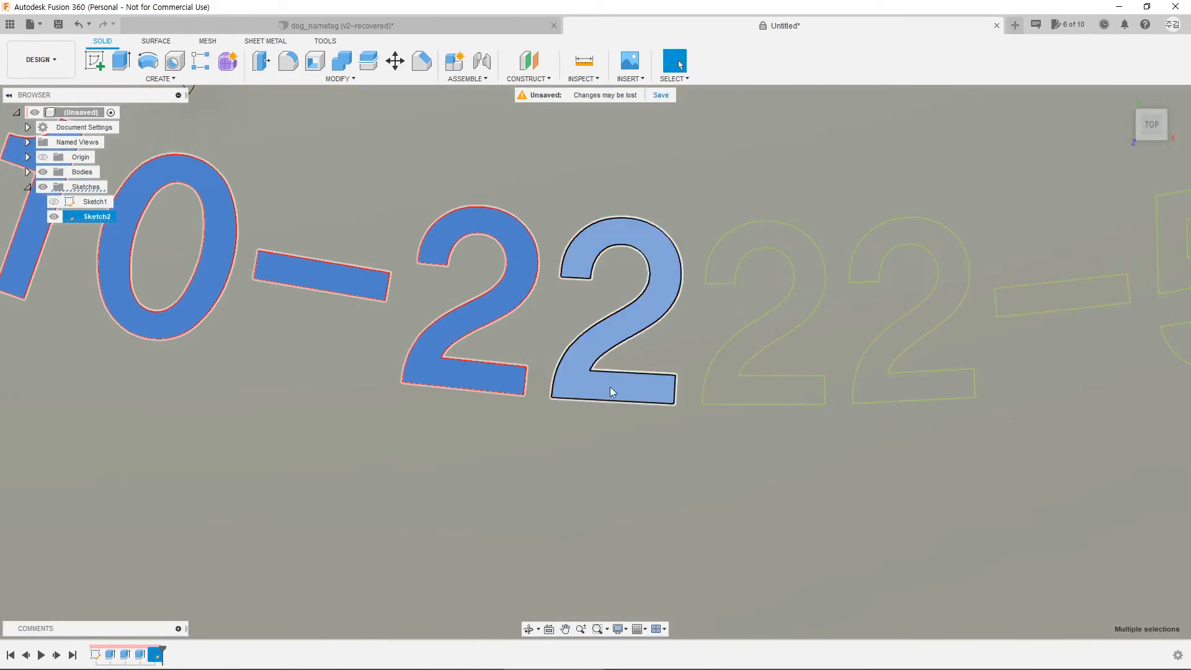
{"action": "left_click", "coordinate": [727, 387], "text": "ctrl"}
{"action": "left_click", "coordinate": [876, 389], "text": "ctrl"}
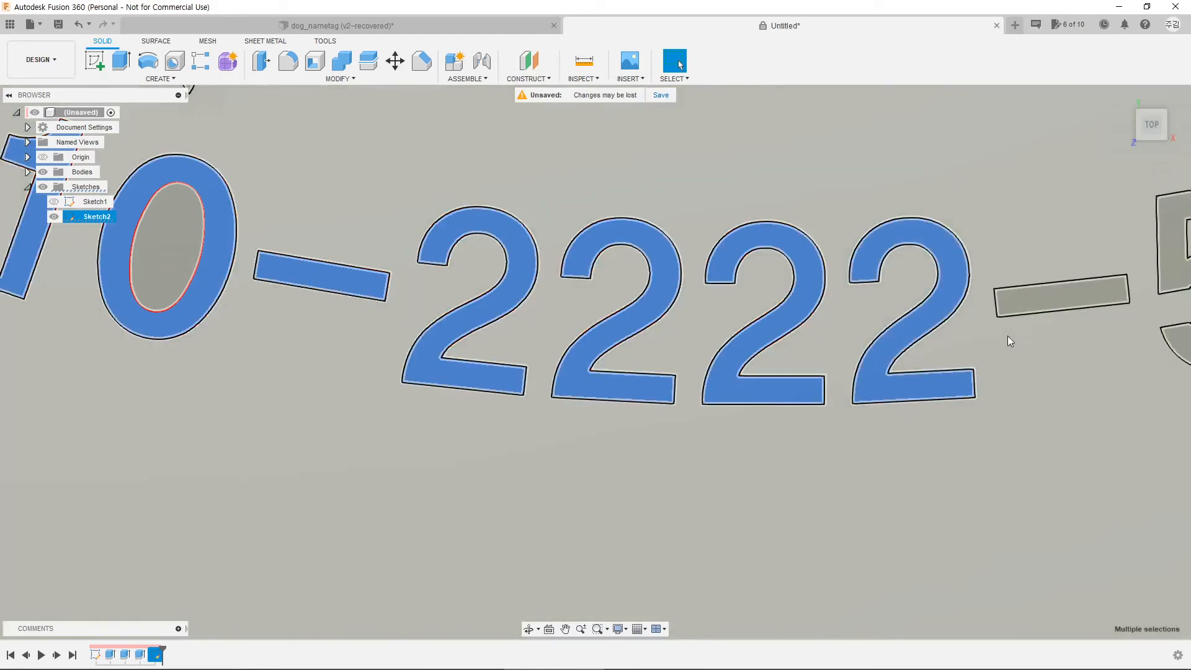
{"action": "left_click", "coordinate": [1054, 299], "text": "ctrl"}
Step: Add the four 5 profiles, drop the background tag face, and view the number at an angle
{"action": "middle_click_drag", "start_coordinate": [1137, 376], "coordinate": [449, 466]}
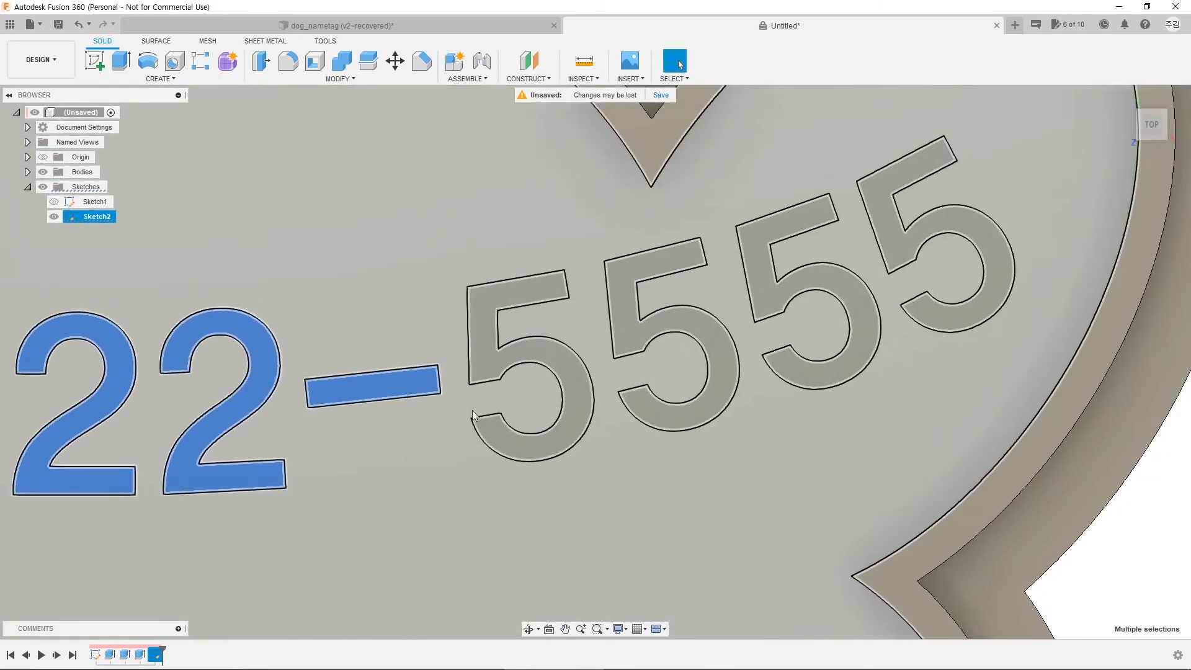
{"action": "left_click", "coordinate": [487, 363], "text": "ctrl"}
{"action": "left_click", "coordinate": [624, 319], "text": "ctrl"}
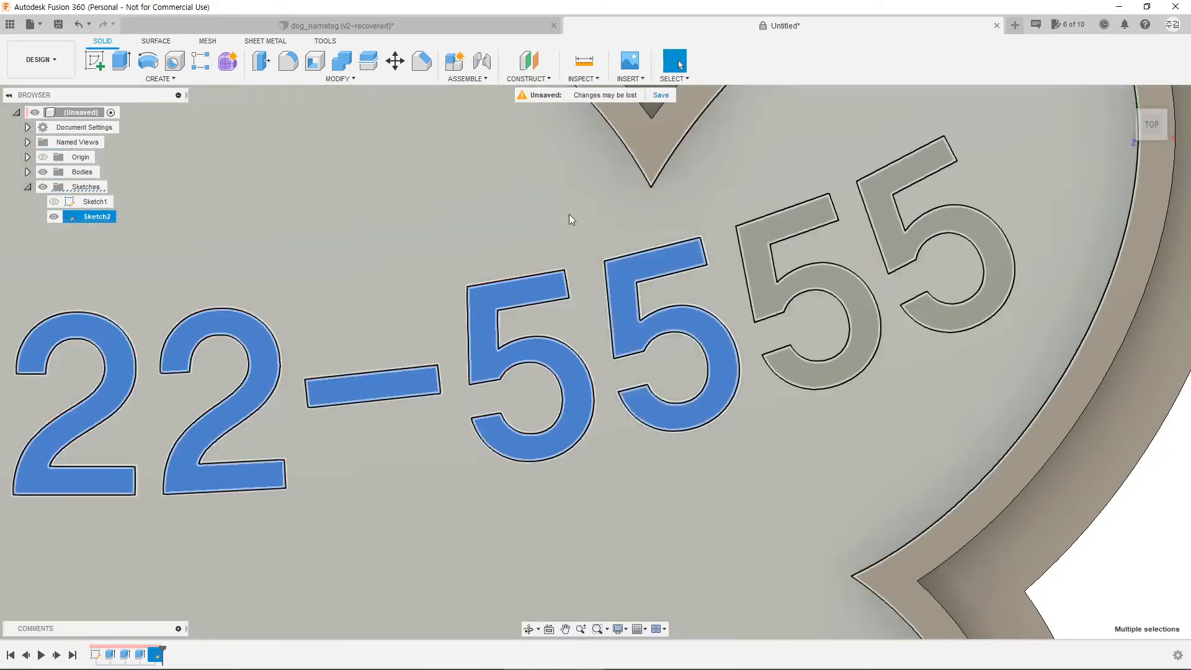
{"action": "left_click", "coordinate": [568, 214], "text": "ctrl"}
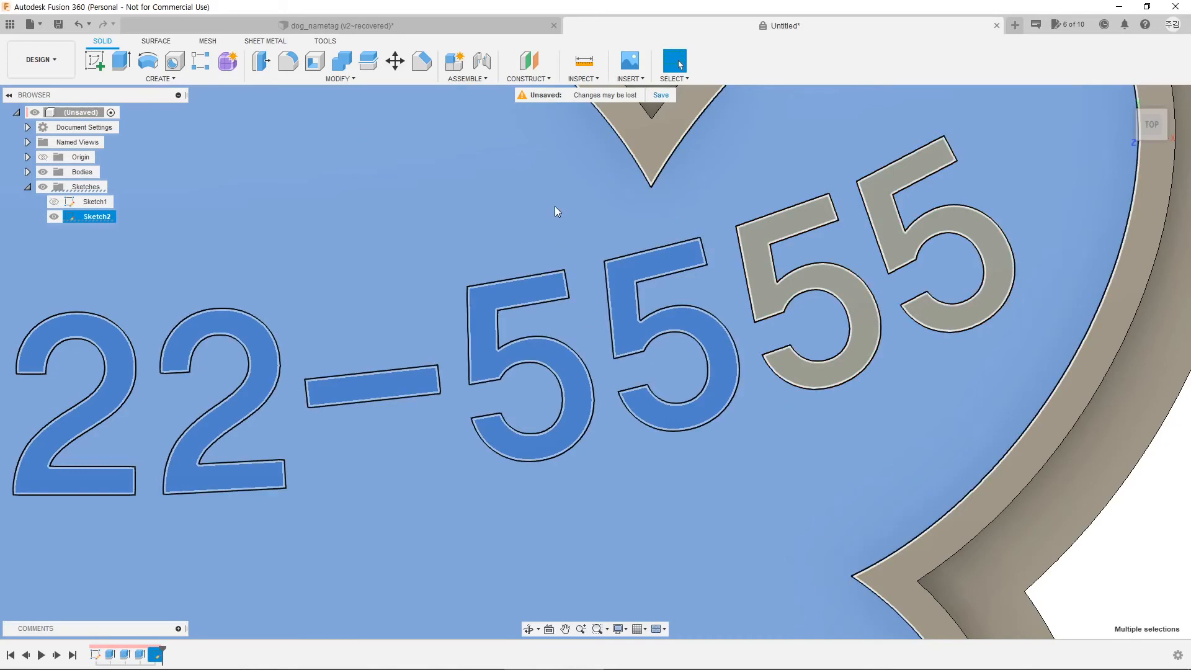
{"action": "left_click", "coordinate": [555, 206], "text": "ctrl"}
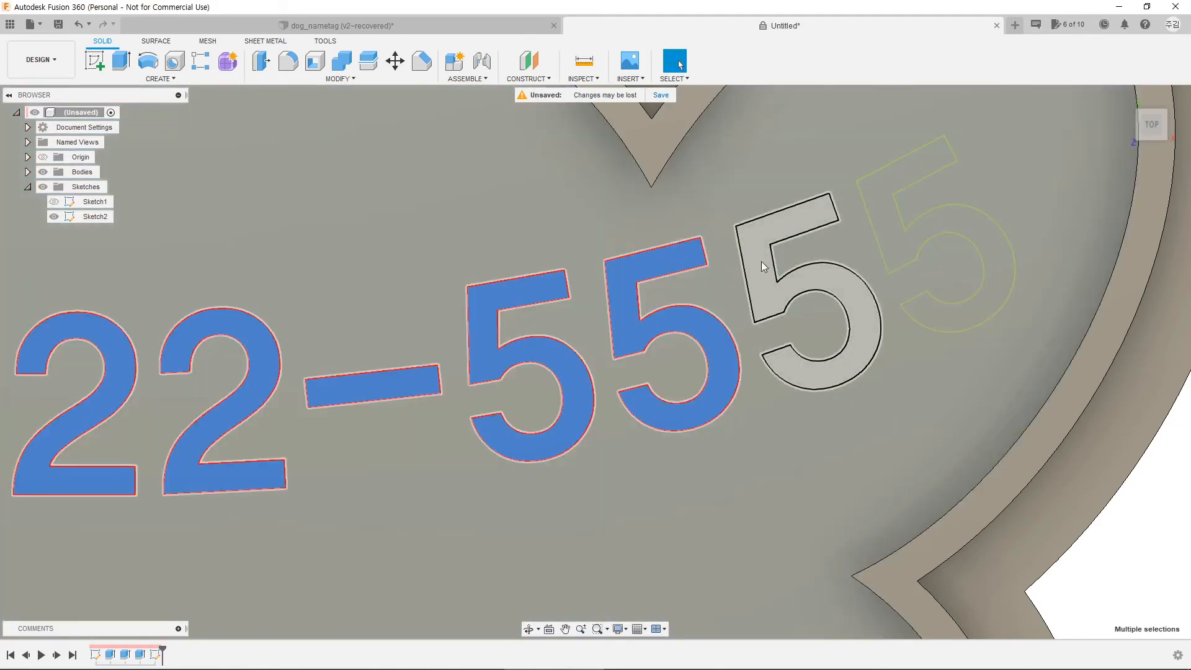
{"action": "left_click", "coordinate": [761, 262], "text": "ctrl"}
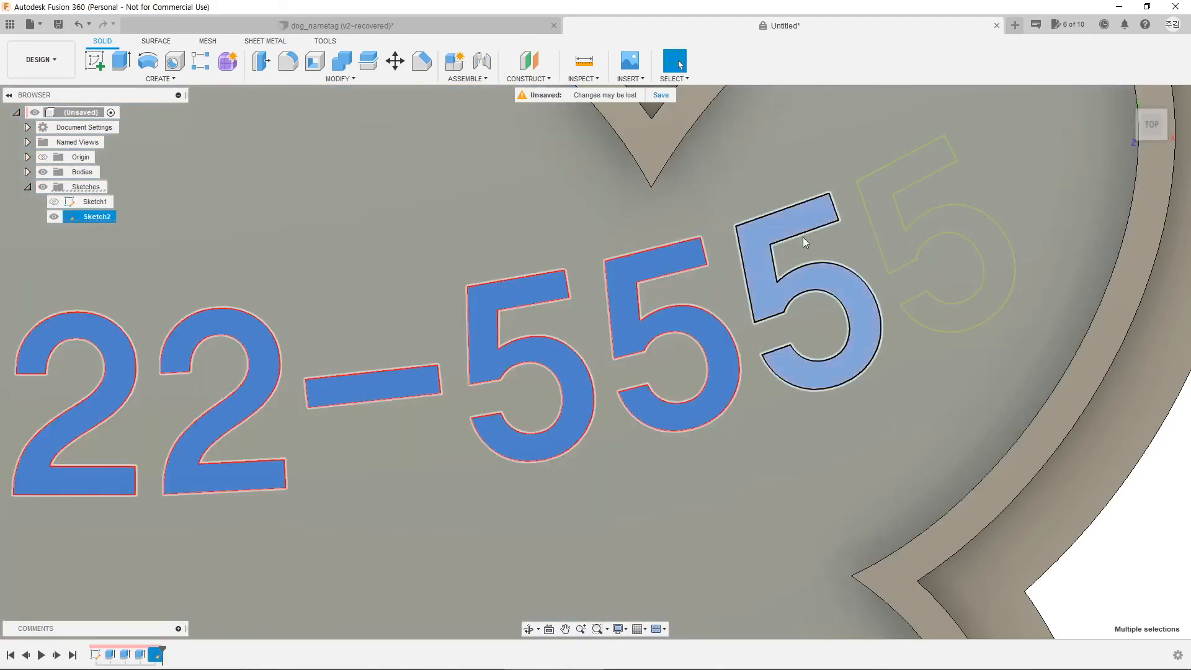
{"action": "left_click", "coordinate": [873, 194], "text": "ctrl"}
{"action": "scroll", "coordinate": [492, 449], "scroll_direction": "down", "scroll_amount": 3}
{"action": "scroll", "coordinate": [493, 450], "scroll_direction": "down", "scroll_amount": 2}
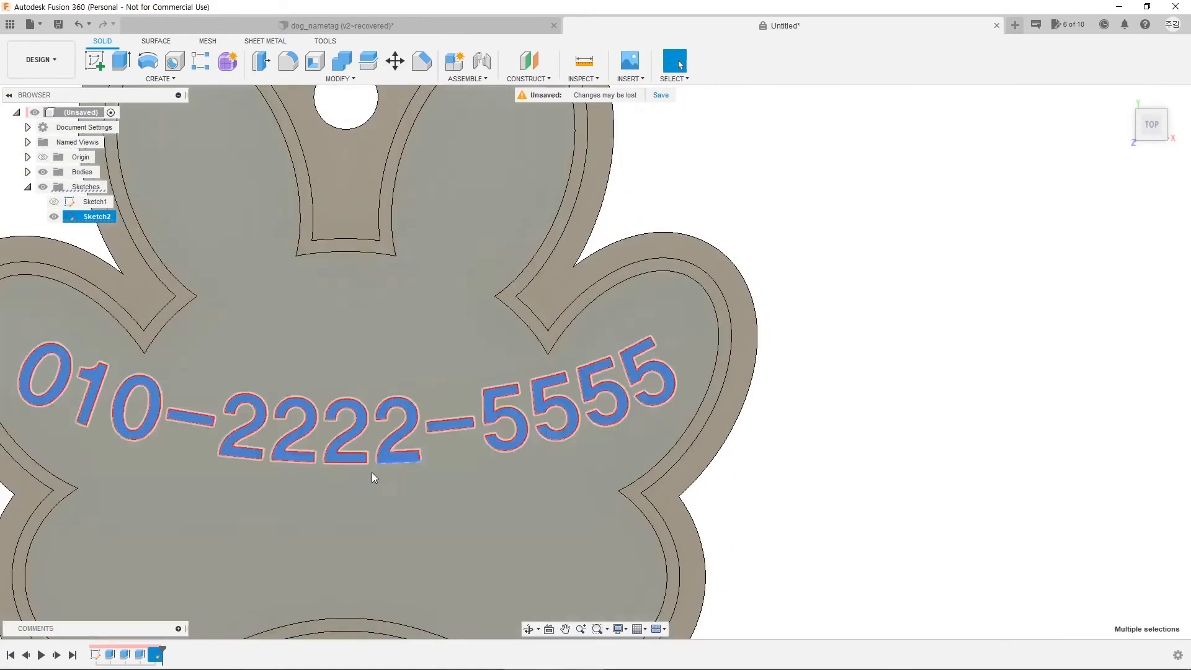
{"action": "middle_click_drag", "start_coordinate": [371, 471], "coordinate": [574, 471]}
{"action": "middle_click_drag", "start_coordinate": [600, 522], "coordinate": [591, 466], "text": "shift"}
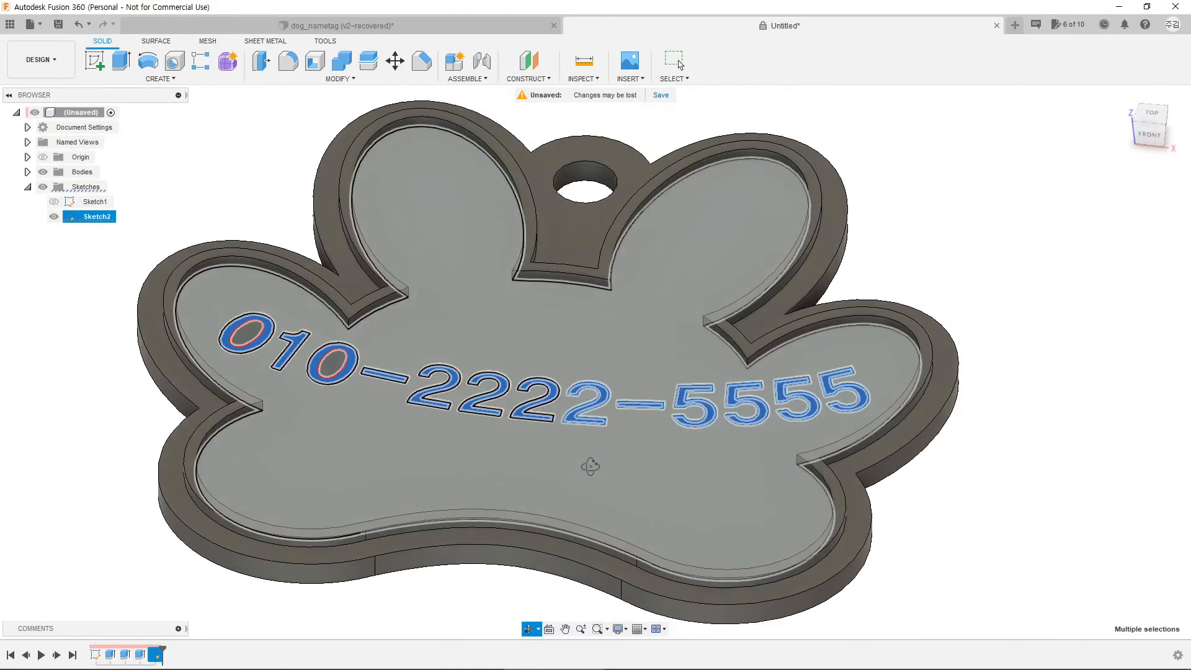
Step: Extrude the selected digits and dashes 1.00 mm to the rim height as a Join
{"action": "left_click", "coordinate": [119, 62]}
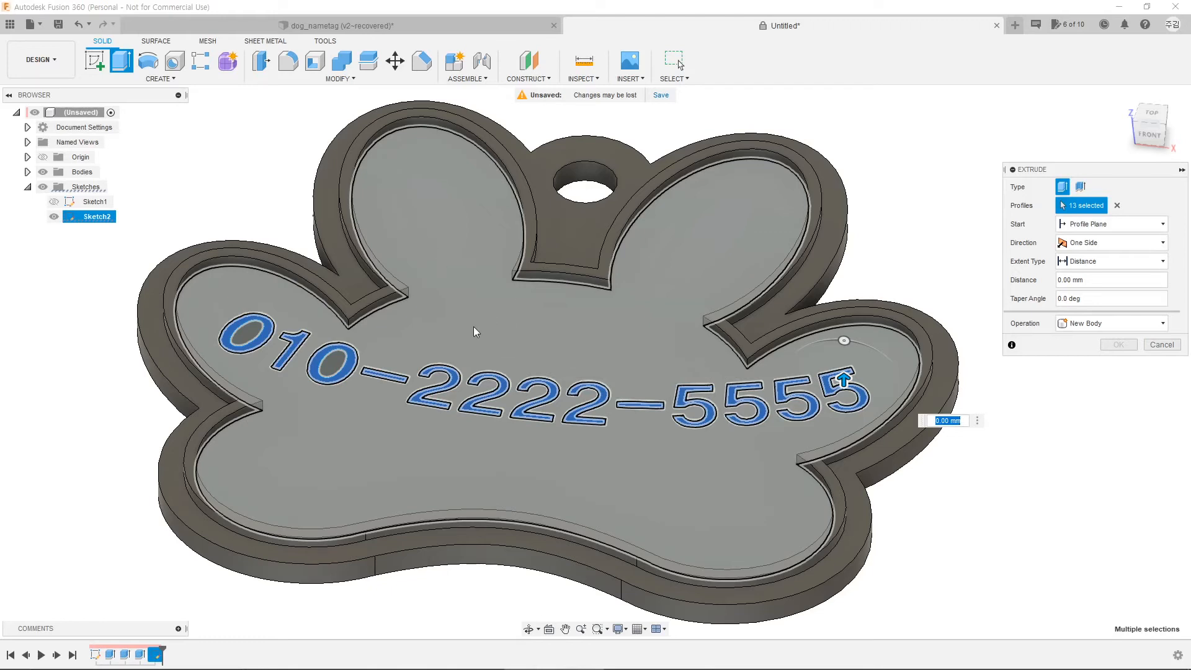
{"action": "scroll", "coordinate": [394, 292], "scroll_direction": "up", "scroll_amount": 3}
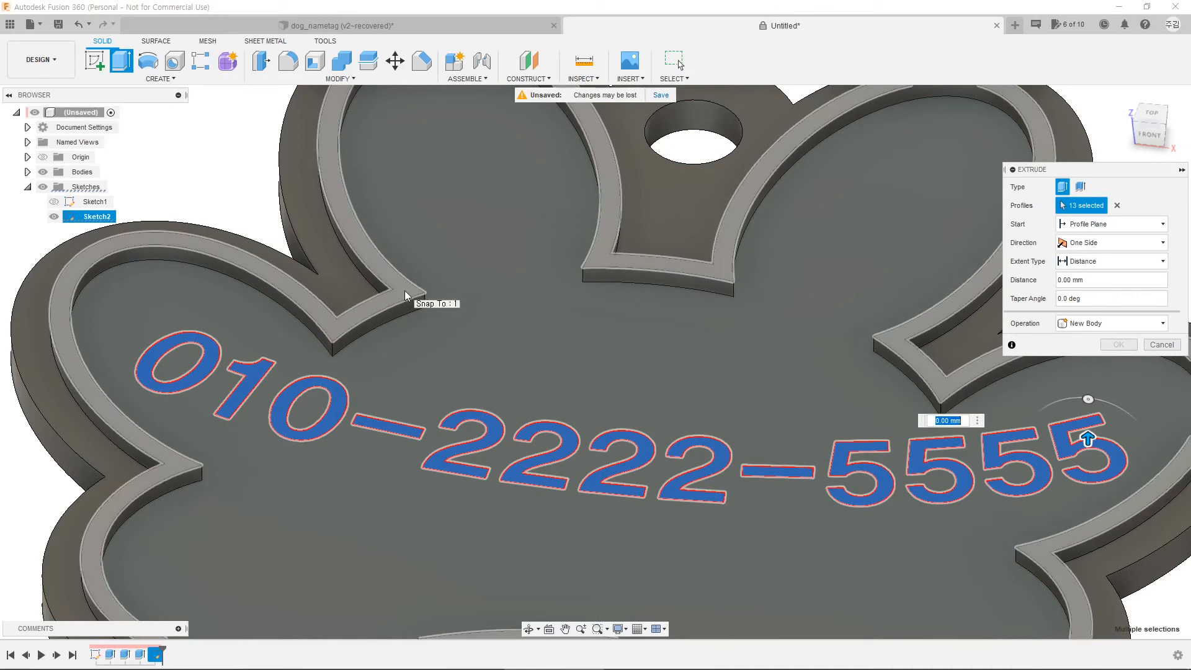
{"action": "left_click", "coordinate": [406, 294]}
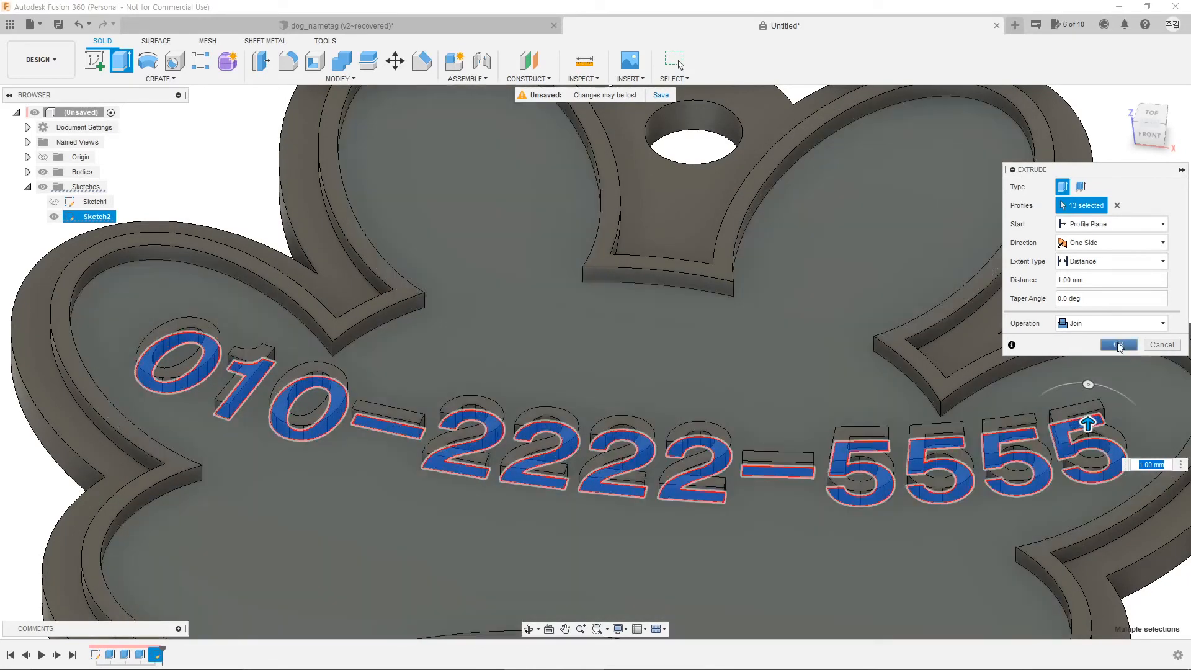
{"action": "left_click", "coordinate": [1119, 345]}
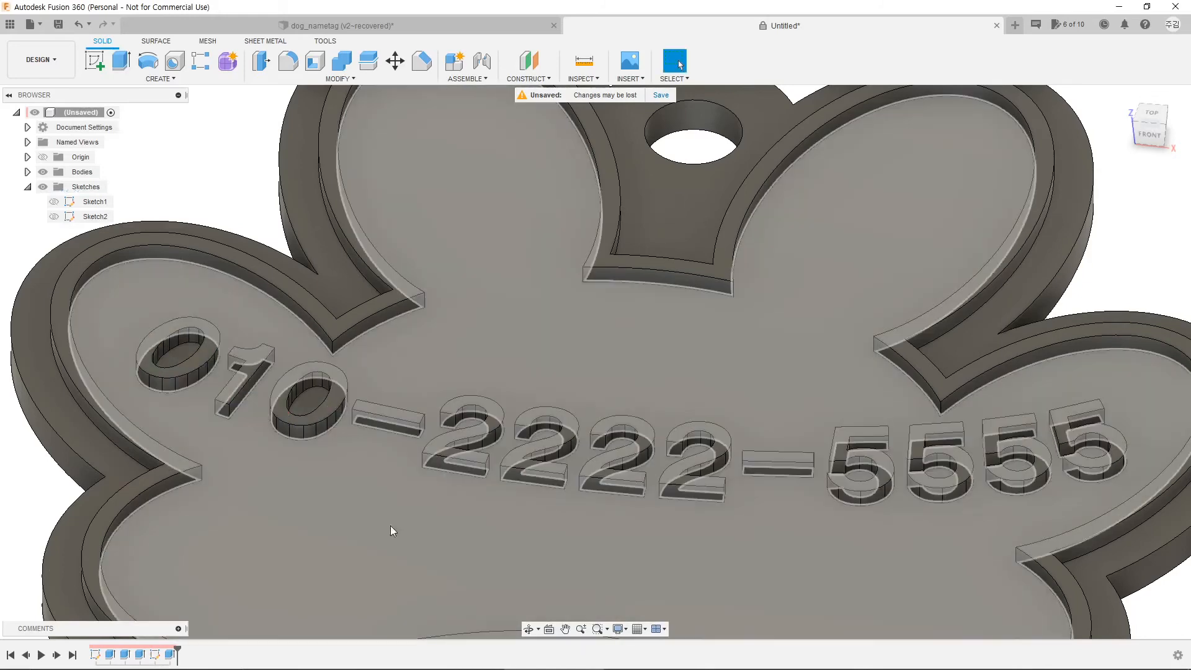
{"action": "mouse_move", "coordinate": [399, 531]}
{"action": "middle_mouse_down", "text": "shift"}
{"action": "mouse_move", "coordinate": [407, 482]}
{"action": "mouse_move", "coordinate": [385, 542]}
{"action": "middle_mouse_up", "text": "shift"}
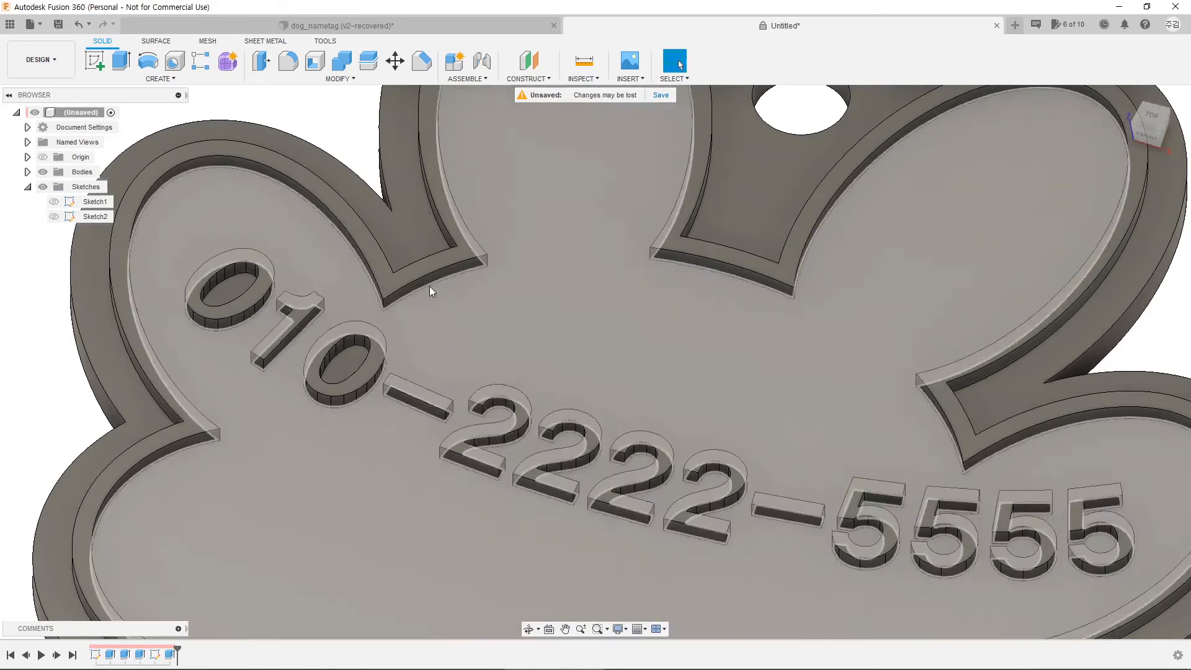
Step: Orbit around to inspect the raised digits, then select the tag's inner top face
{"action": "middle_click_drag", "start_coordinate": [429, 290], "coordinate": [447, 416], "text": "shift"}
{"action": "scroll", "coordinate": [447, 416], "scroll_direction": "down", "scroll_amount": 5}
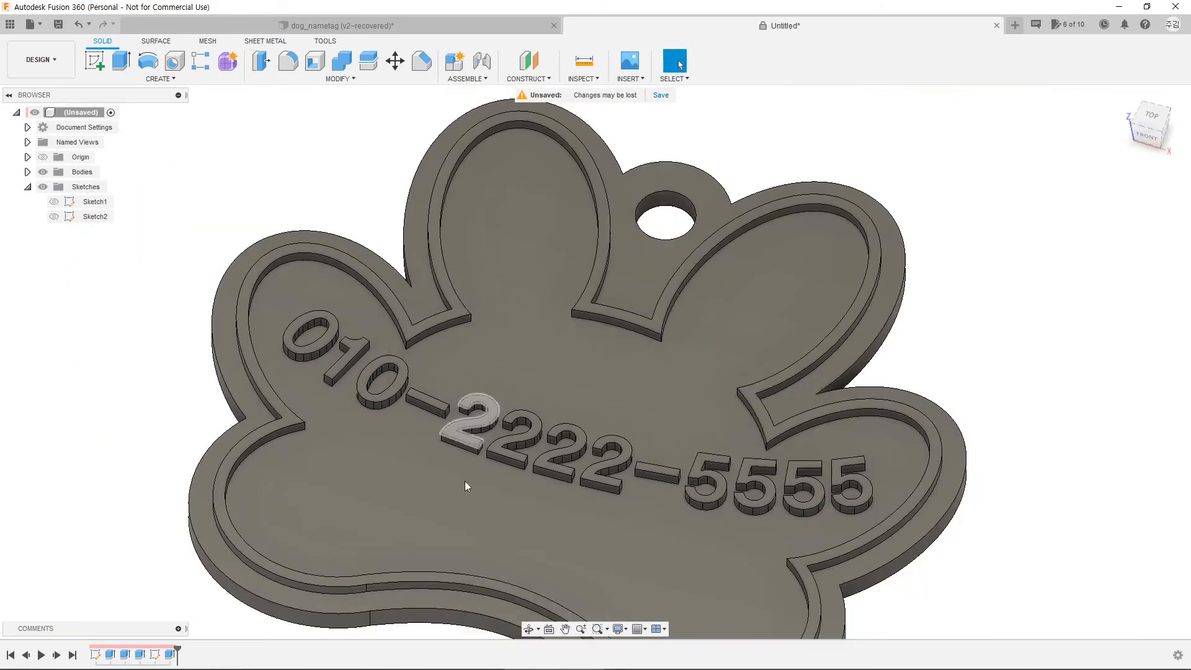
{"action": "middle_click_drag", "start_coordinate": [495, 509], "coordinate": [506, 512], "text": "shift"}
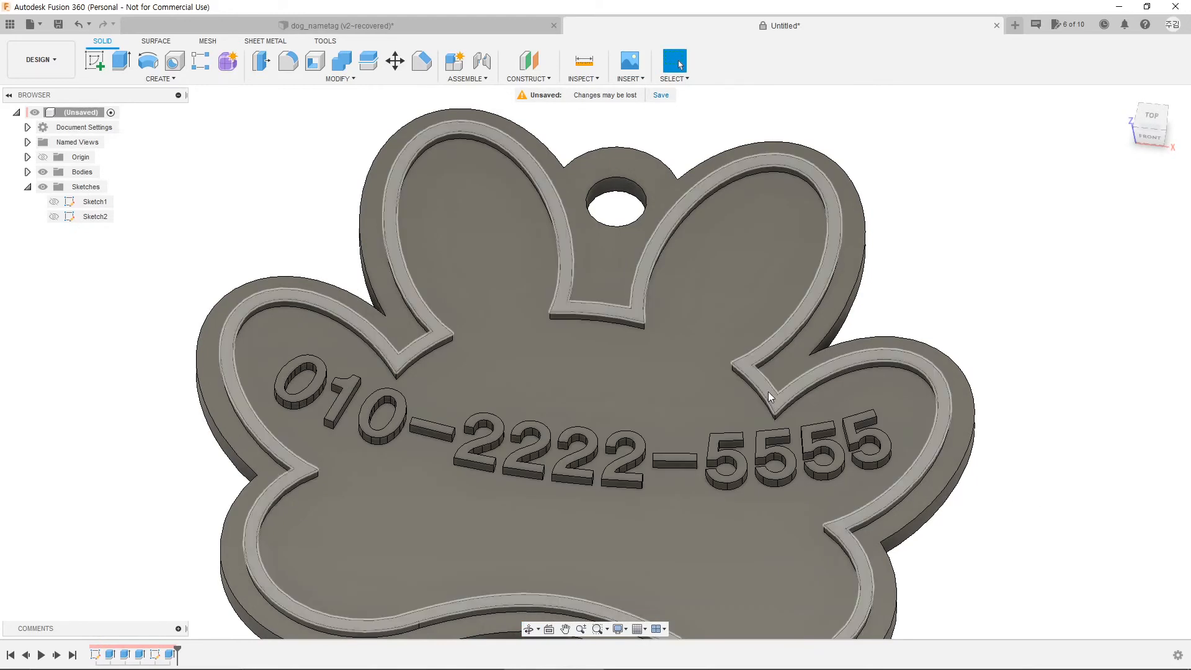
{"action": "left_click", "coordinate": [769, 395]}
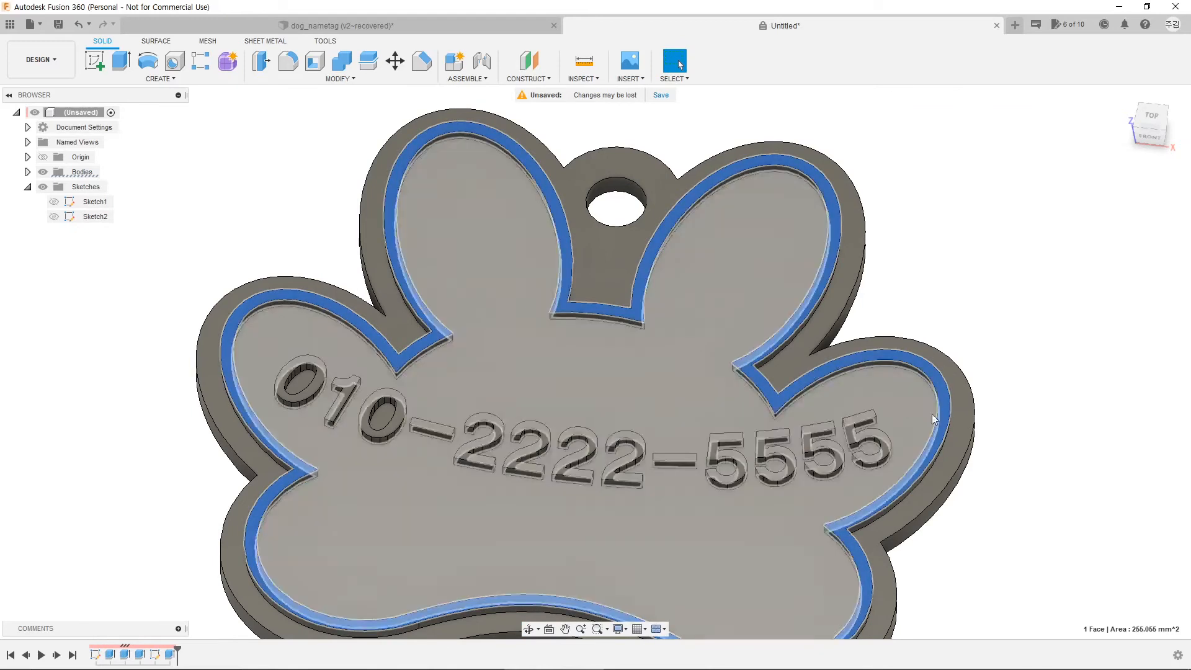
{"action": "left_click", "coordinate": [1000, 443]}
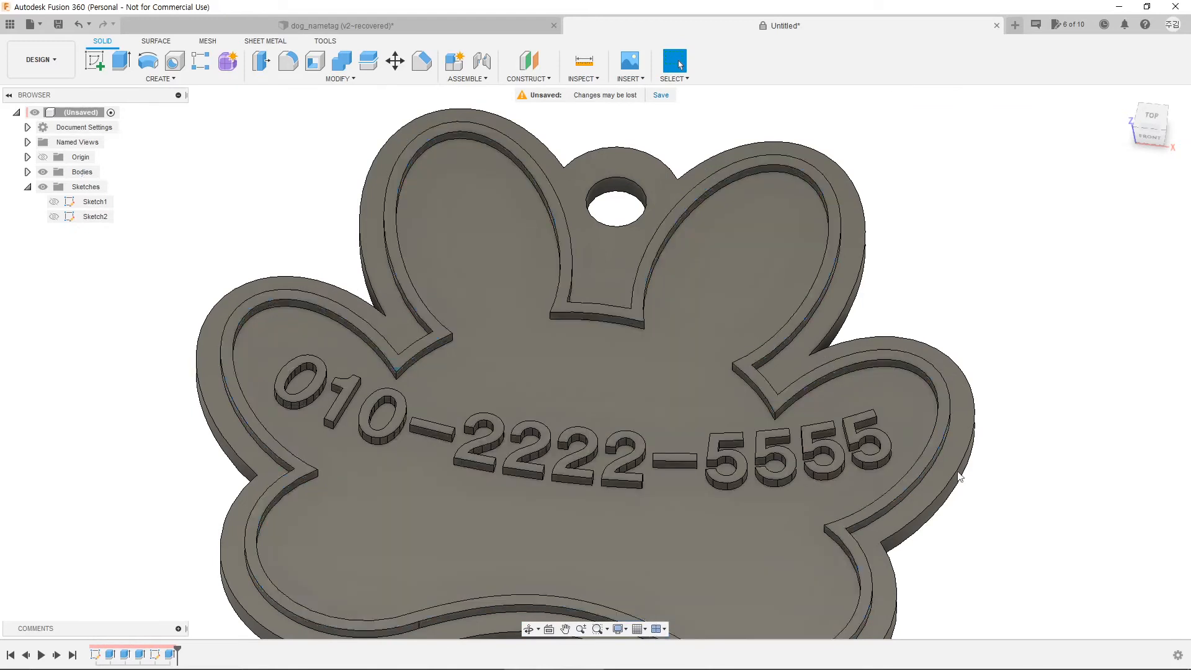
{"action": "middle_click_drag", "start_coordinate": [664, 504], "coordinate": [672, 417], "text": "shift"}
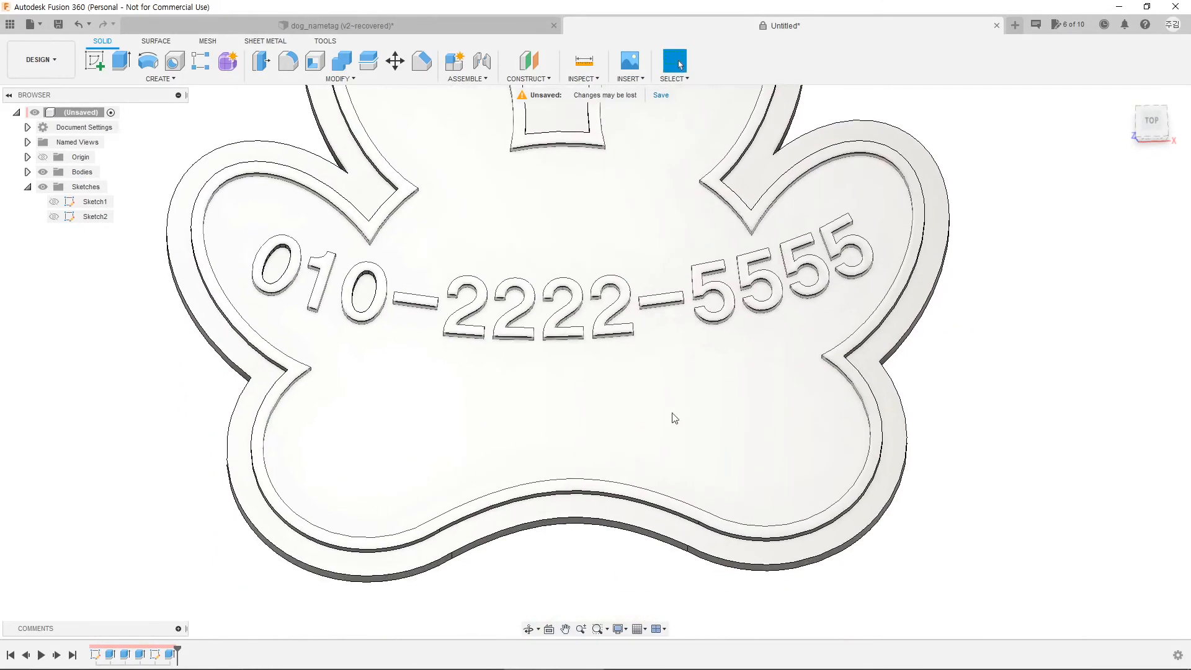
{"action": "middle_click_drag", "start_coordinate": [988, 299], "coordinate": [957, 353]}
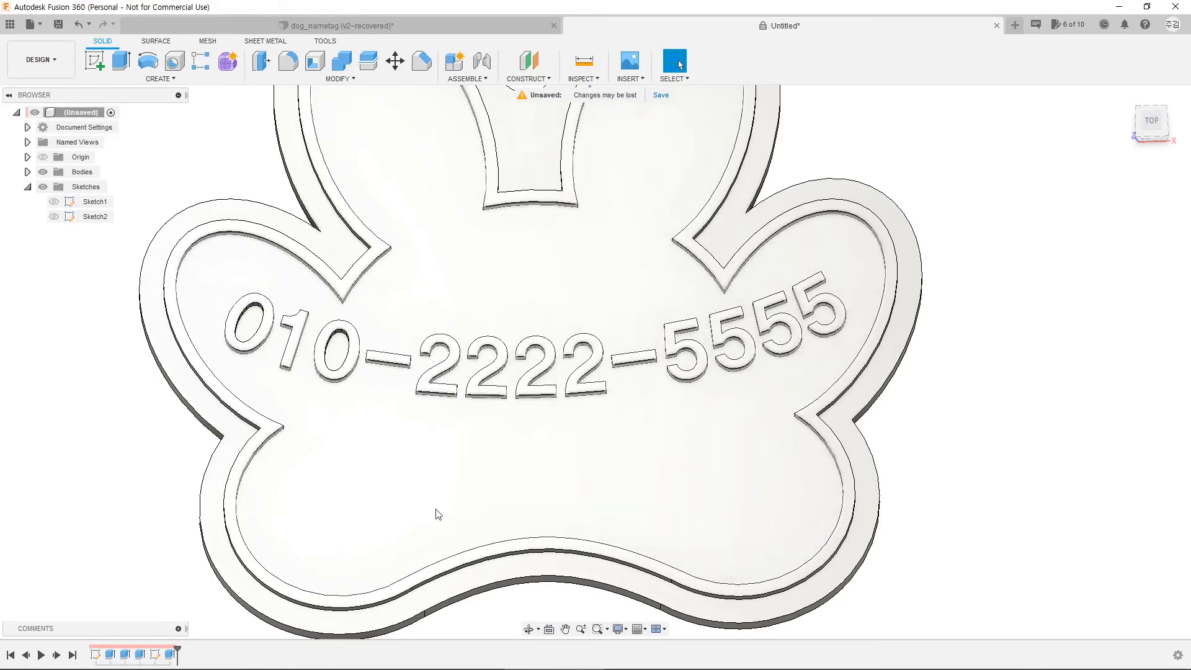
{"action": "left_click", "coordinate": [402, 456]}
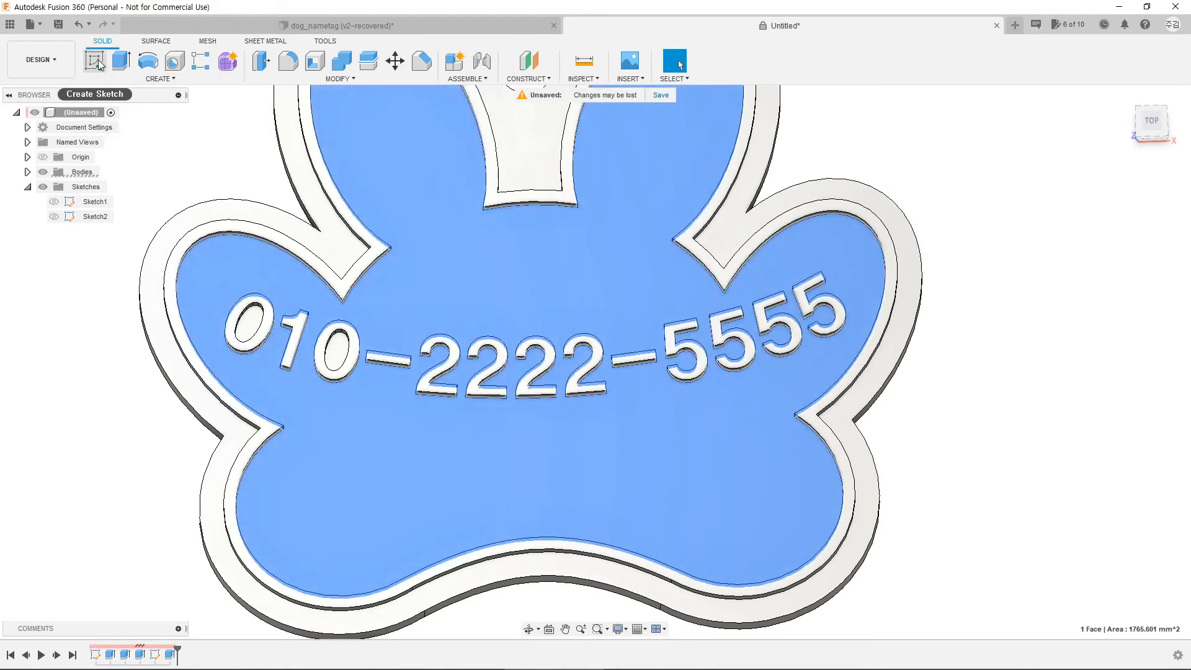
Step: Create a sketch on the inner face, view it from the top, and set text type to plain Text
{"action": "left_click", "coordinate": [96, 61]}
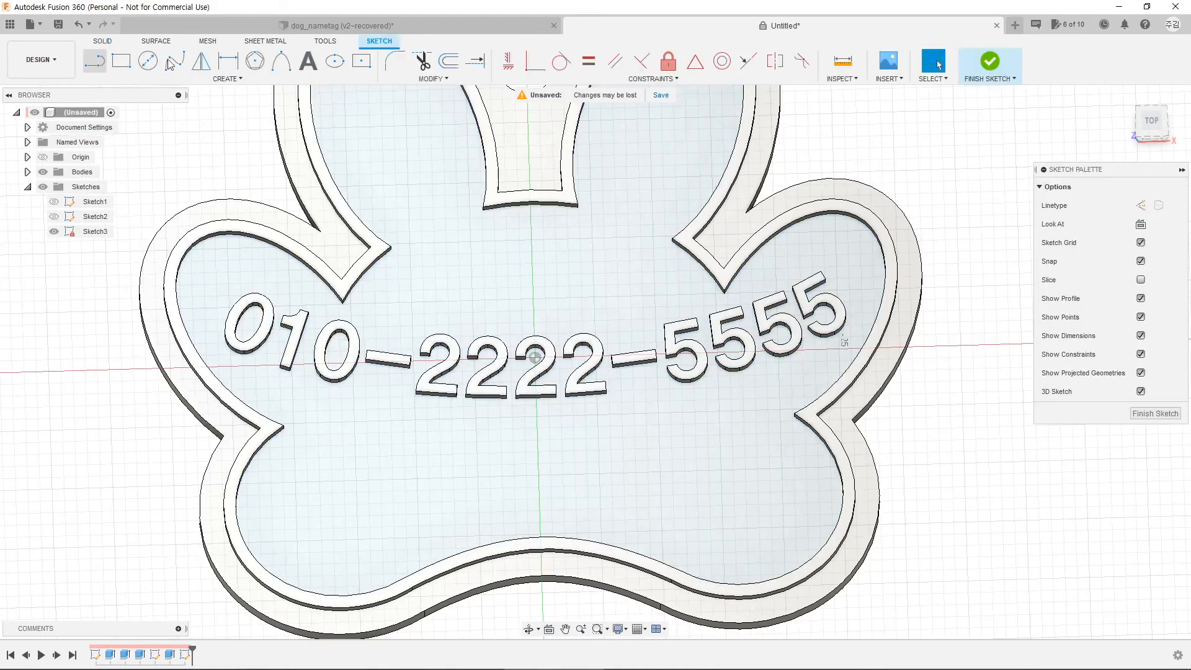
{"action": "left_click", "coordinate": [307, 62]}
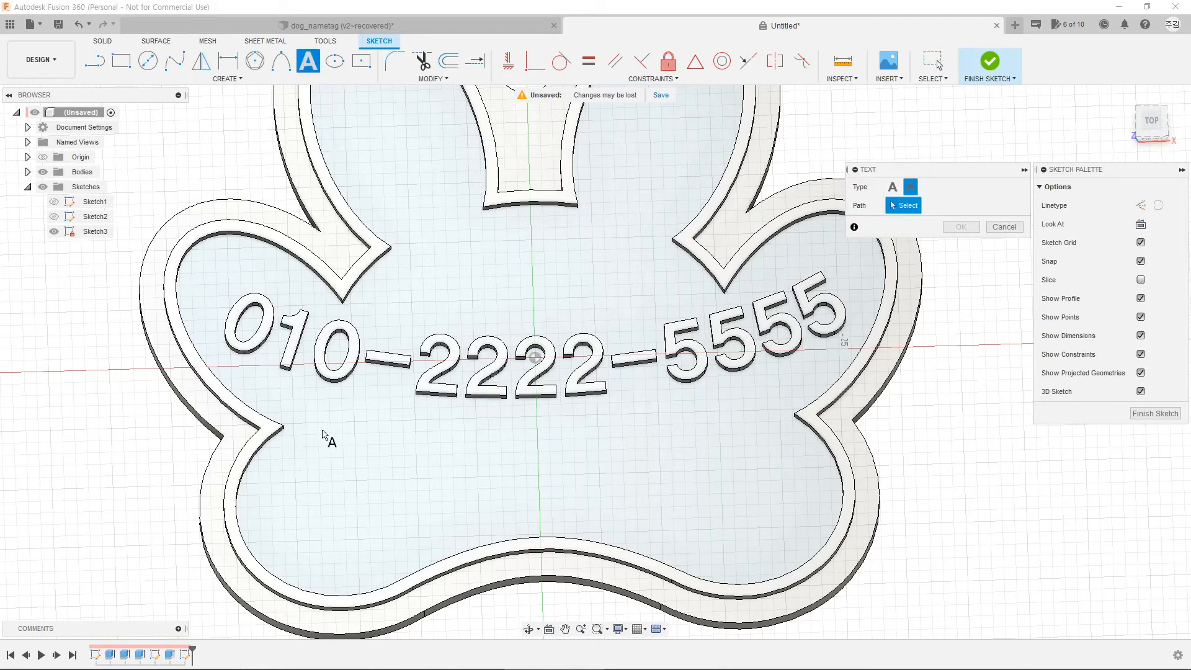
{"action": "left_click", "coordinate": [1151, 121]}
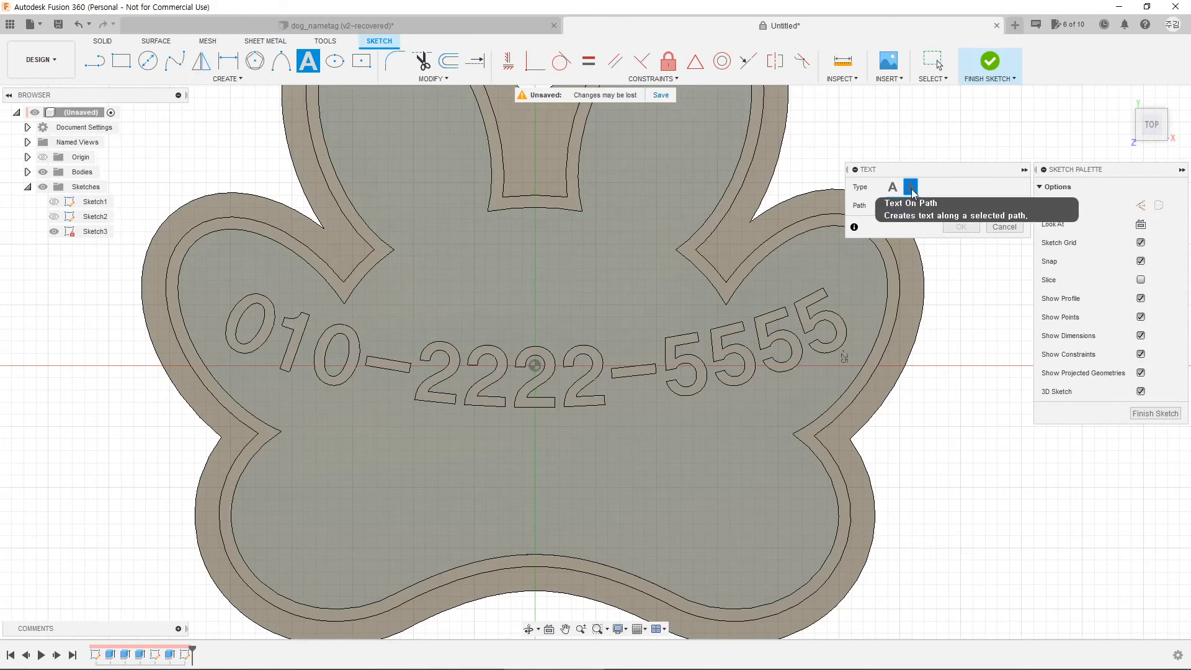
{"action": "left_click", "coordinate": [911, 187]}
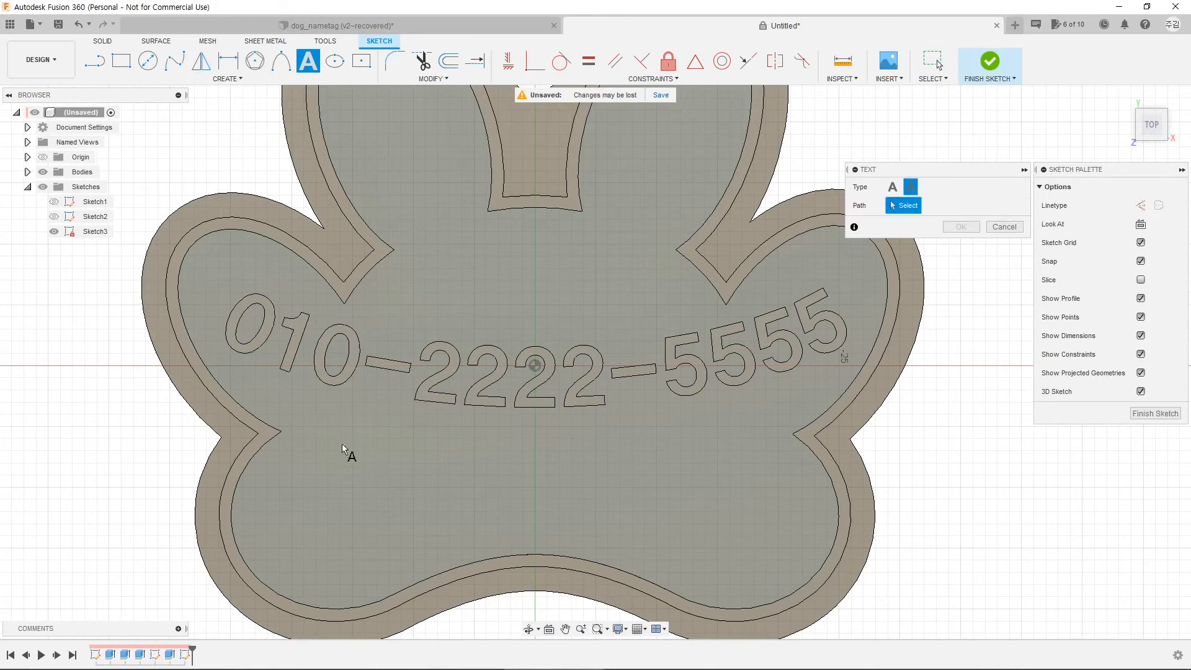
{"action": "left_click", "coordinate": [892, 187]}
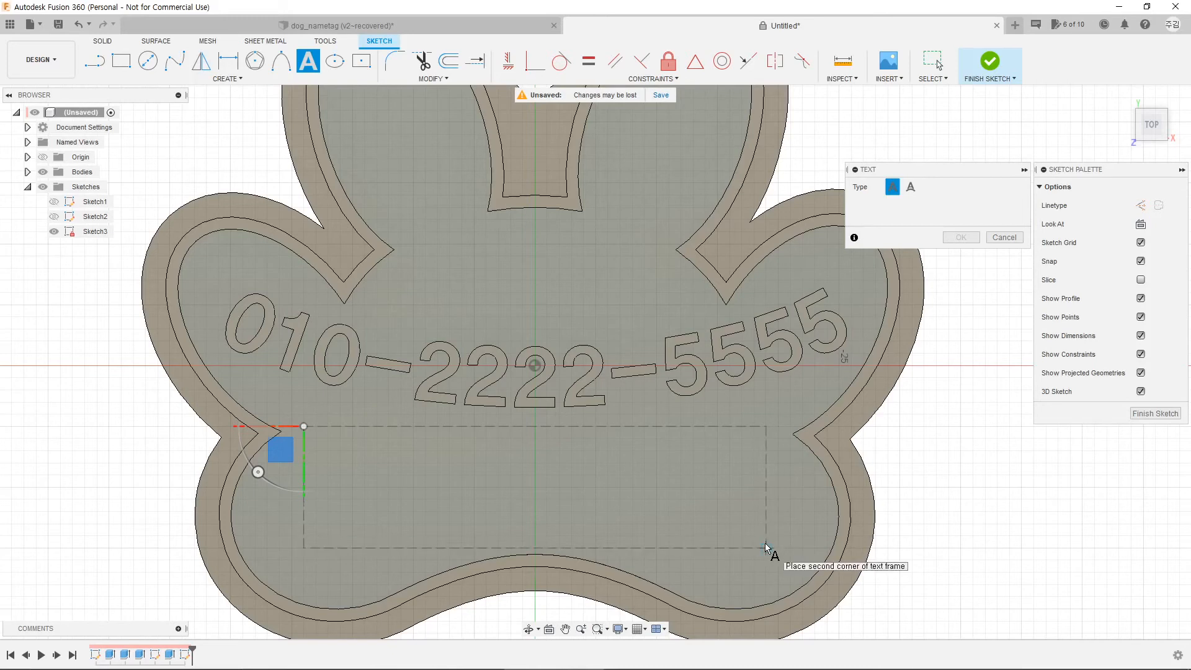
Step: Complete the text frame, clear both flips, and enter 대박이 at 7 mm height
{"action": "left_click", "coordinate": [766, 546]}
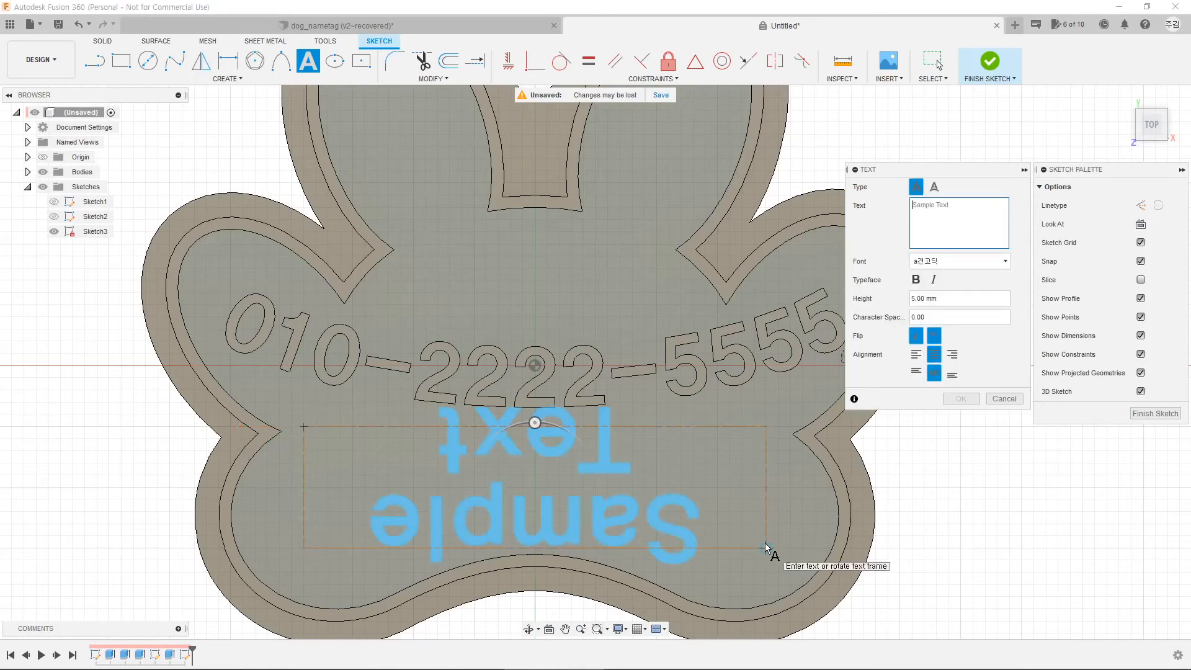
{"action": "left_click", "coordinate": [933, 336]}
{"action": "left_click", "coordinate": [918, 336]}
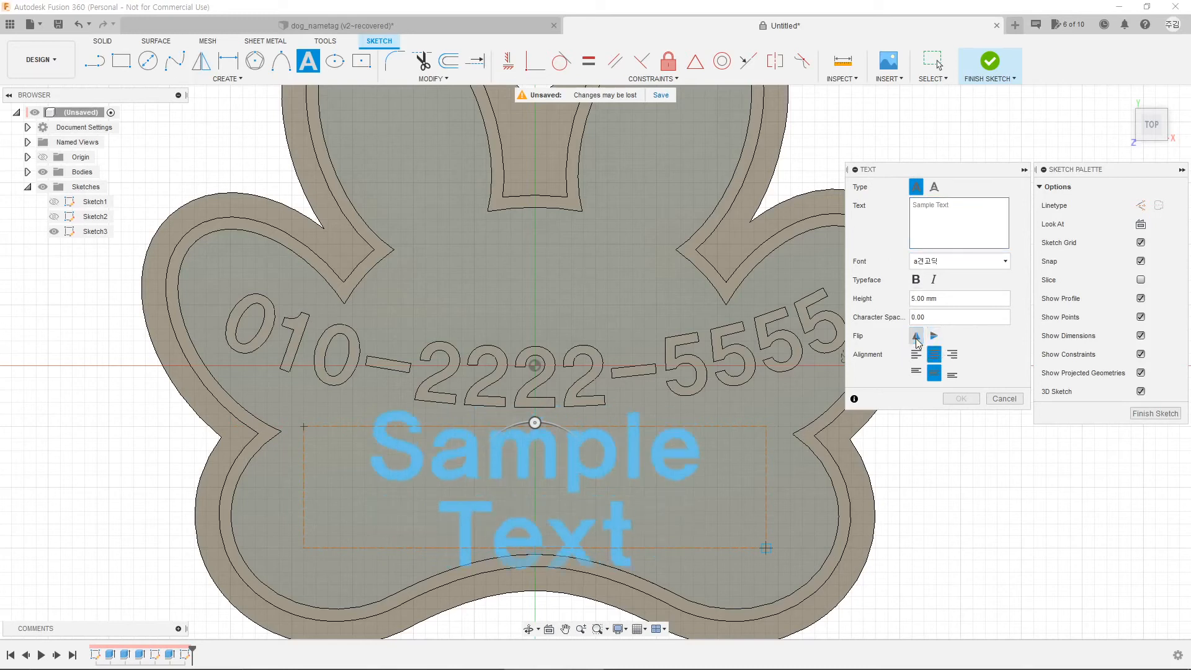
{"action": "left_click", "coordinate": [953, 216]}
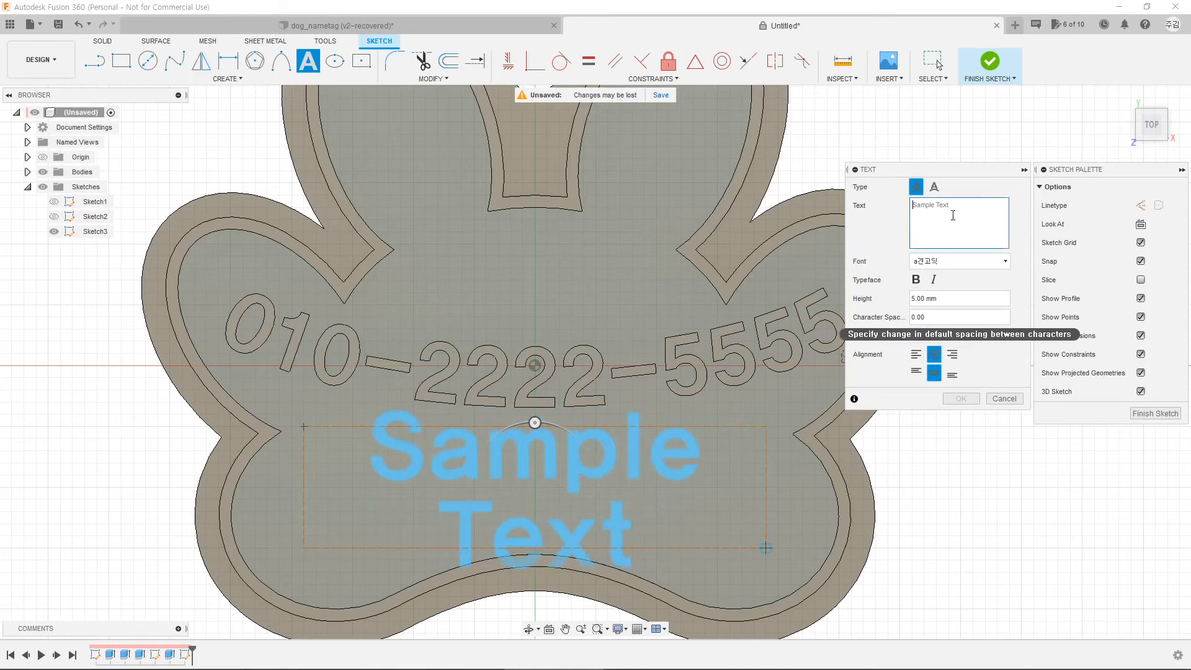
{"action": "type", "text": "ㄷㅐ박이"}
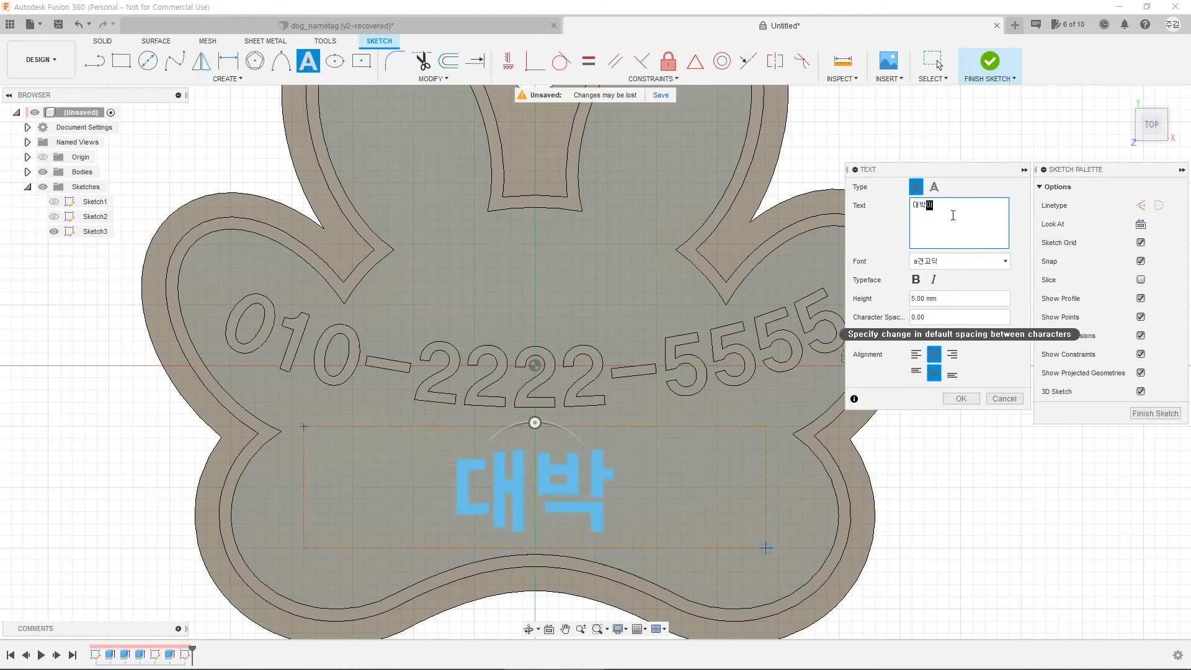
{"action": "left_click", "coordinate": [953, 216]}
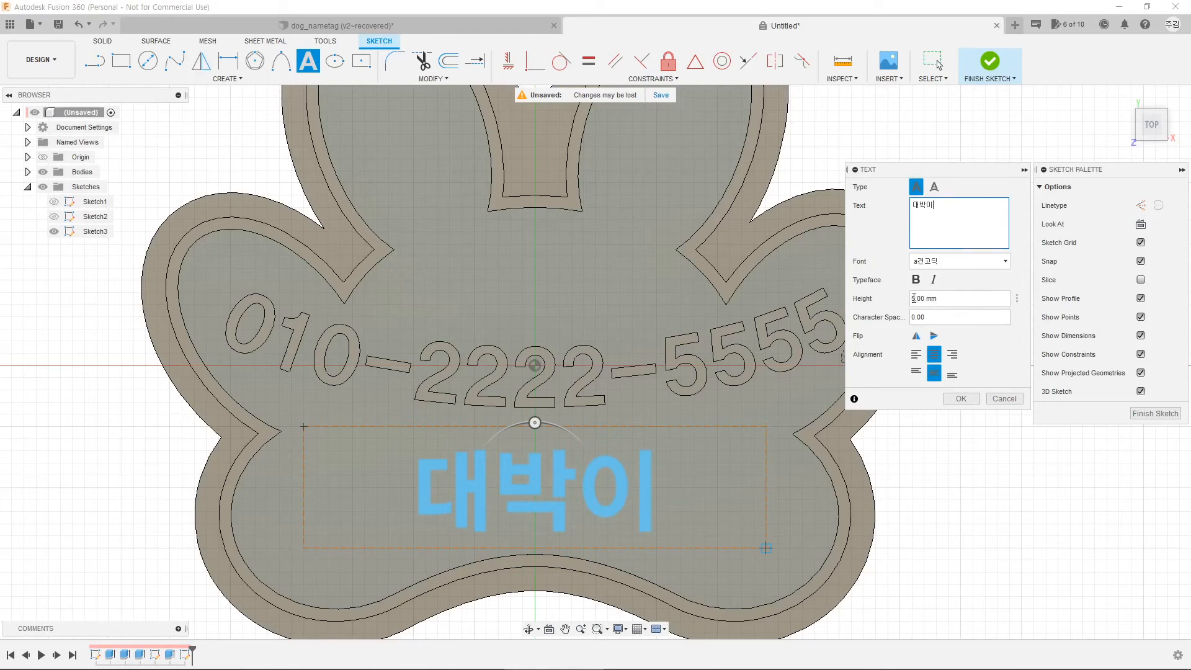
{"action": "left_click", "coordinate": [915, 299]}
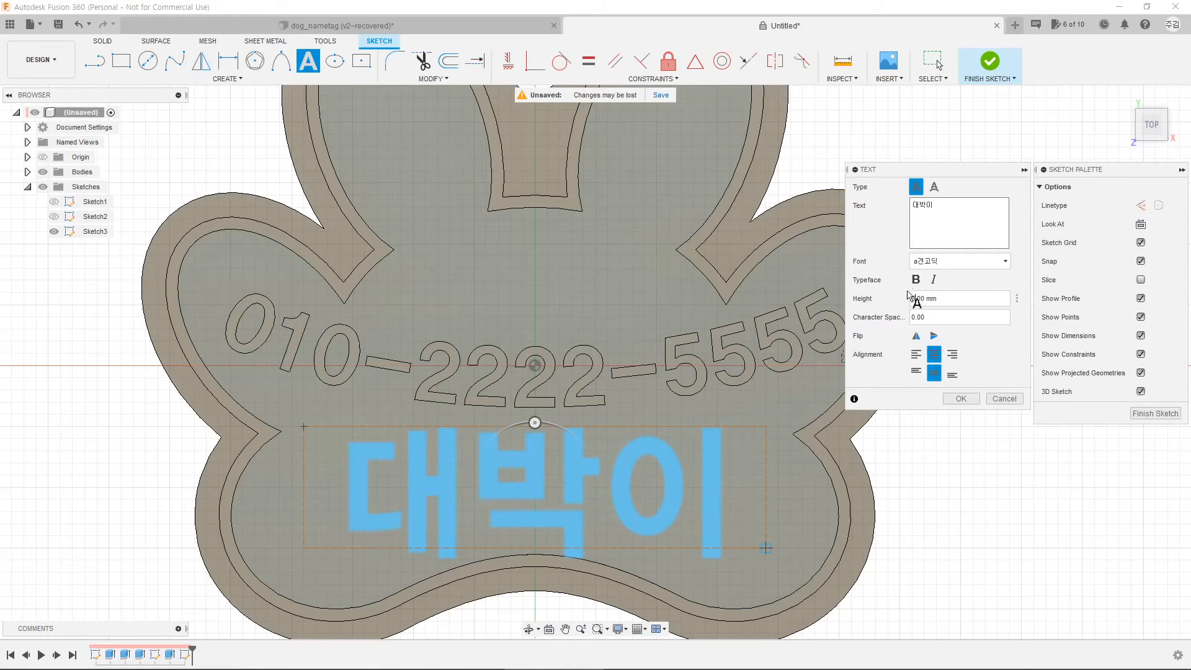
{"action": "key", "text": "BackSpace"}
{"action": "type", "text": "7"}
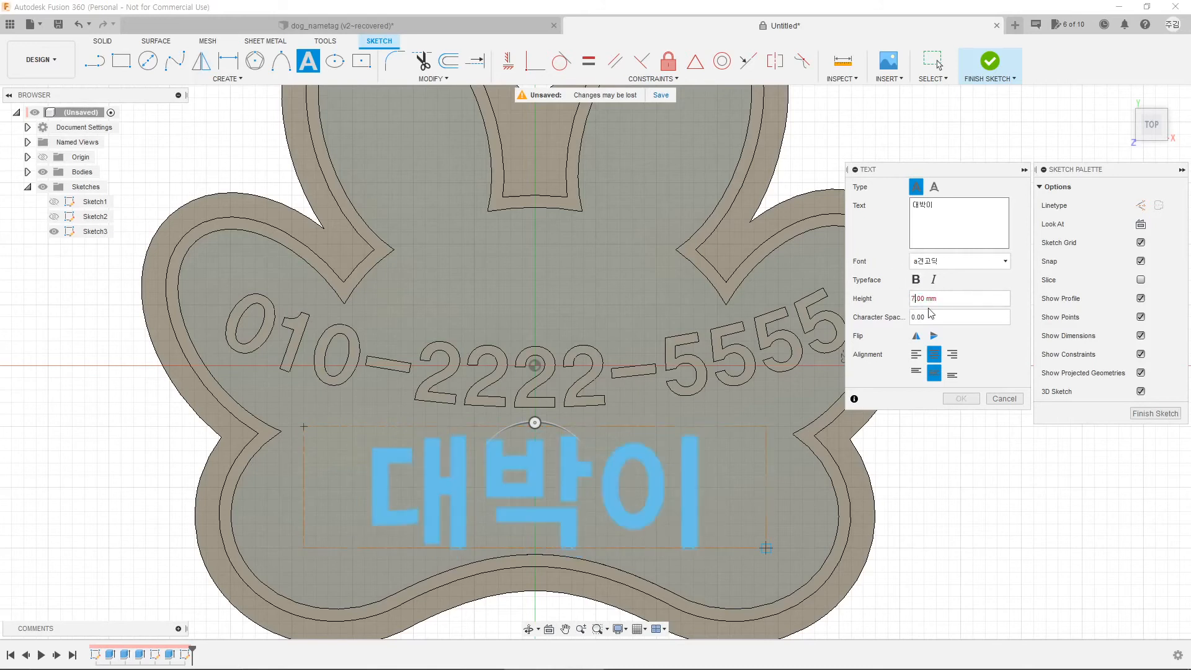
{"action": "left_click", "coordinate": [963, 400]}
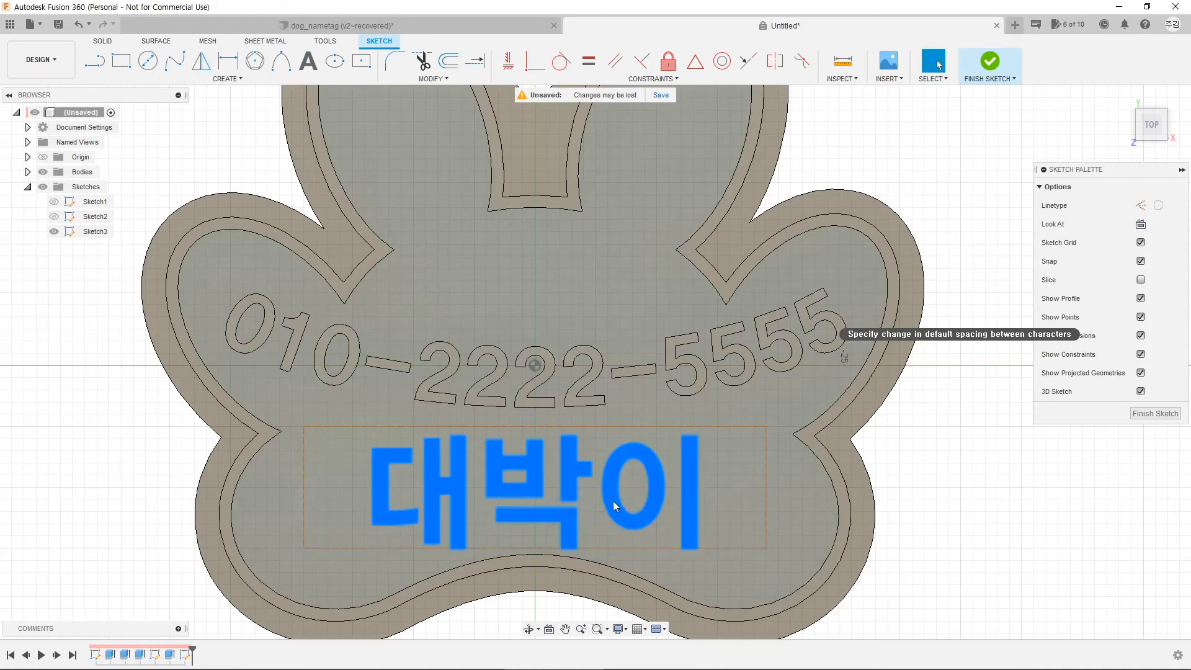
Step: Nudge the 대박이 text slightly upward and explode it into letter outlines
{"action": "left_click", "coordinate": [613, 500]}
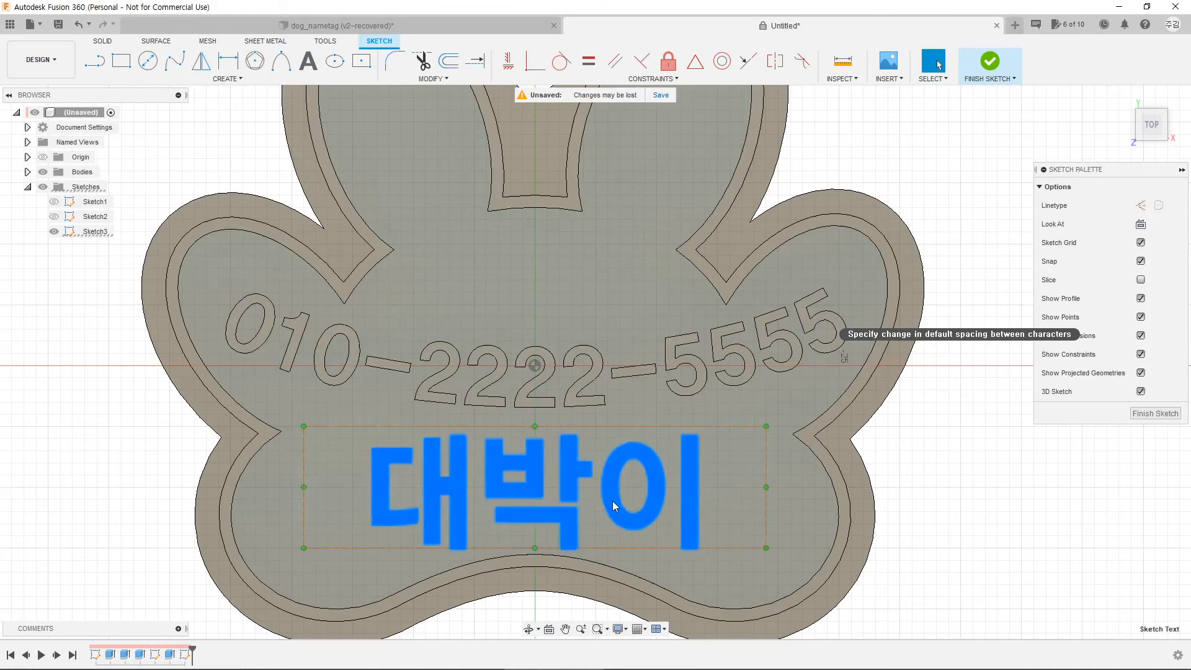
{"action": "left_click_drag", "start_coordinate": [611, 495], "coordinate": [611, 488]}
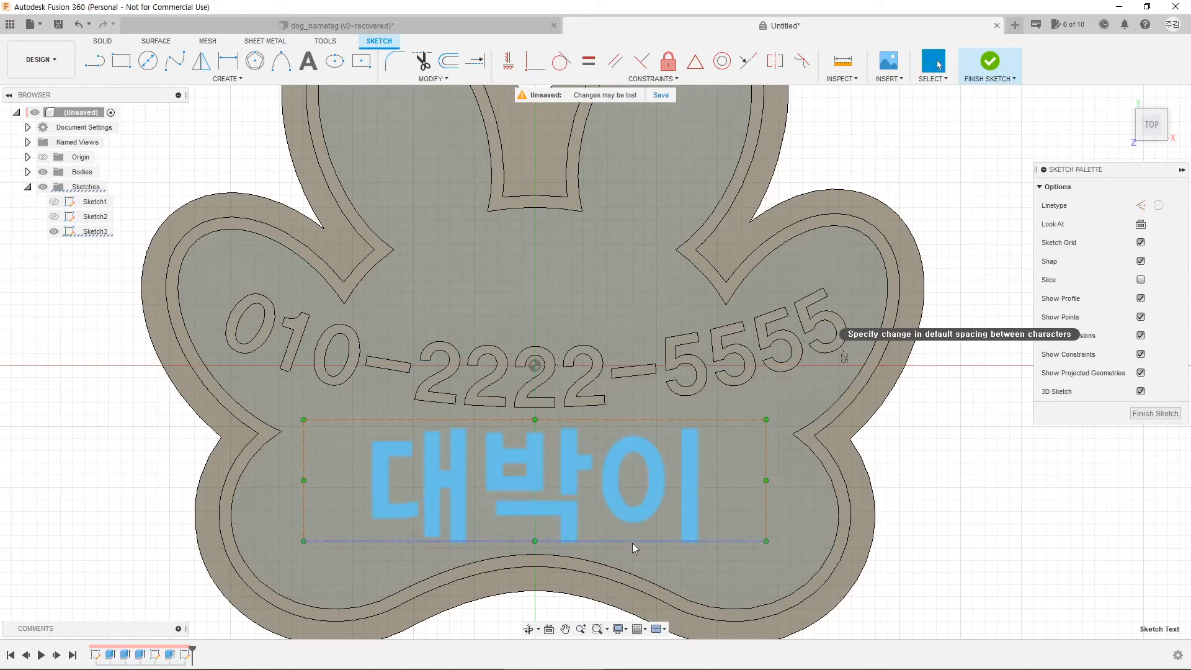
{"action": "right_click", "coordinate": [616, 498]}
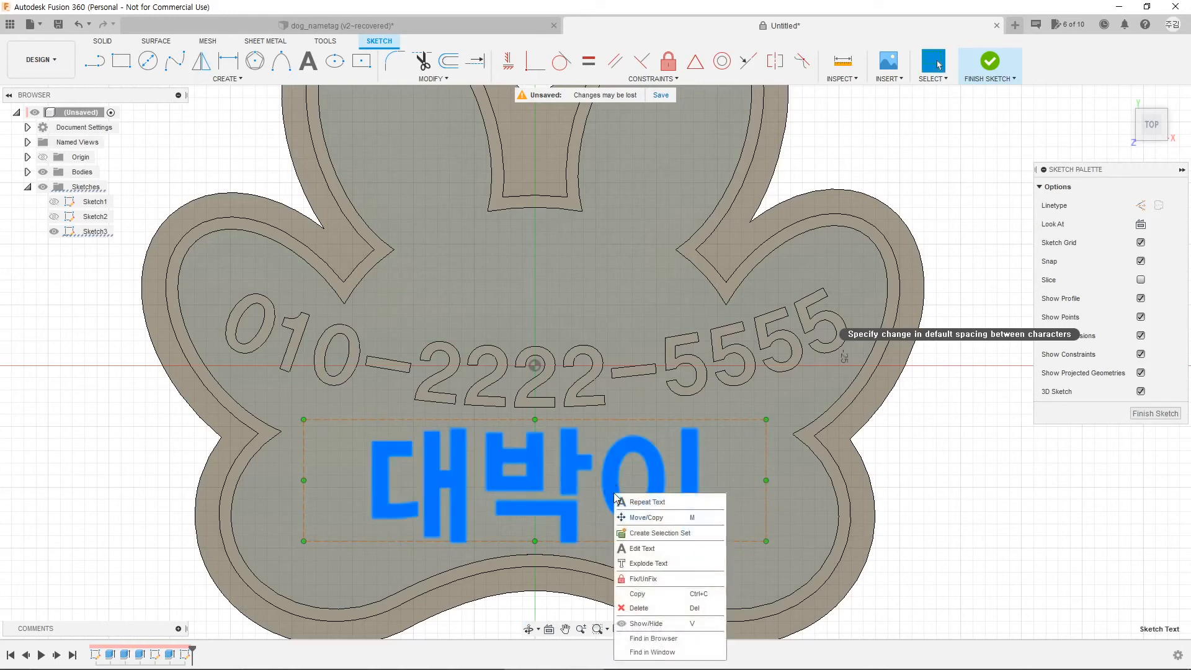
{"action": "left_click", "coordinate": [632, 565]}
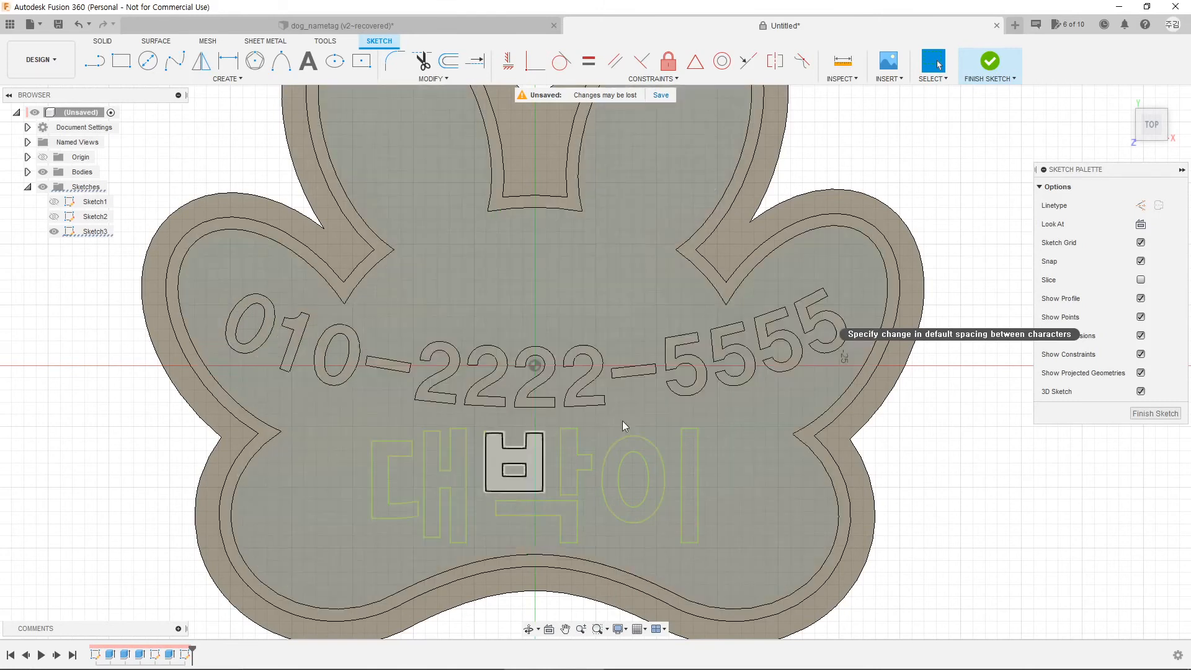
Step: Finish the sketch and select the first letter shape ㄷ
{"action": "left_click", "coordinate": [990, 62]}
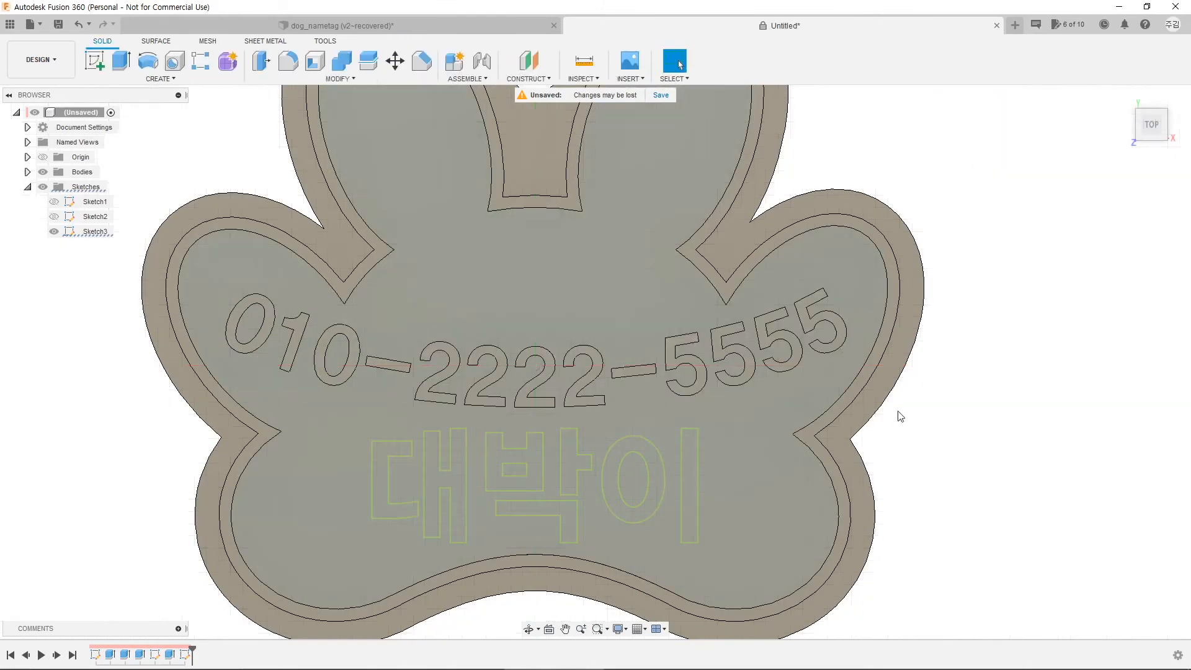
{"action": "scroll", "coordinate": [528, 501], "scroll_direction": "up", "scroll_amount": 5}
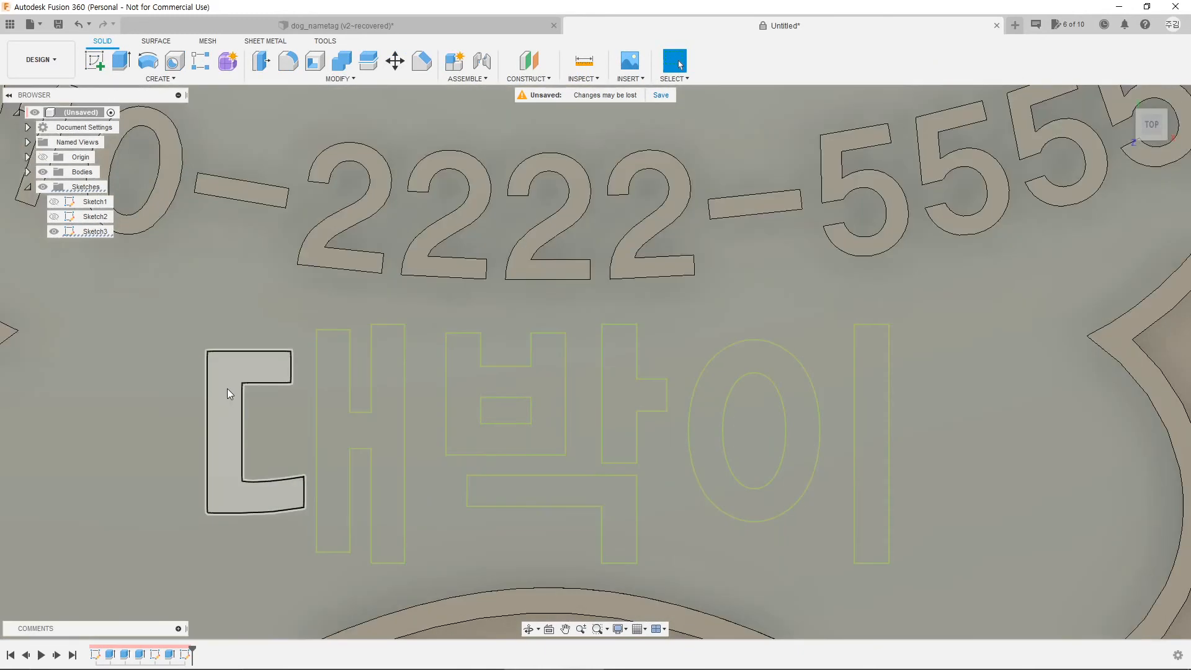
{"action": "left_click", "coordinate": [227, 388]}
Step: Add the ㅐ, ㅂ, ㅏ, ㄱ, ㅇ and ㅣ letter shapes to the selection and tilt the view
{"action": "left_click", "coordinate": [337, 434], "text": "ctrl"}
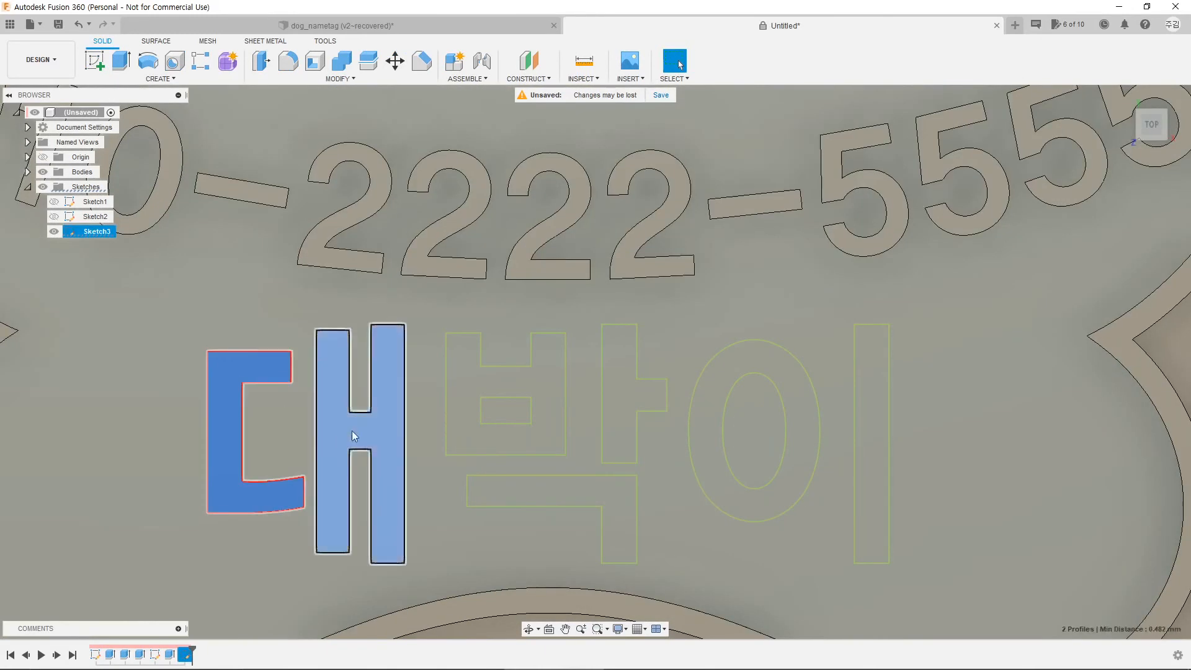
{"action": "left_click", "coordinate": [469, 395], "text": "ctrl"}
{"action": "left_click", "coordinate": [623, 395], "text": "ctrl"}
{"action": "left_click", "coordinate": [616, 516], "text": "ctrl"}
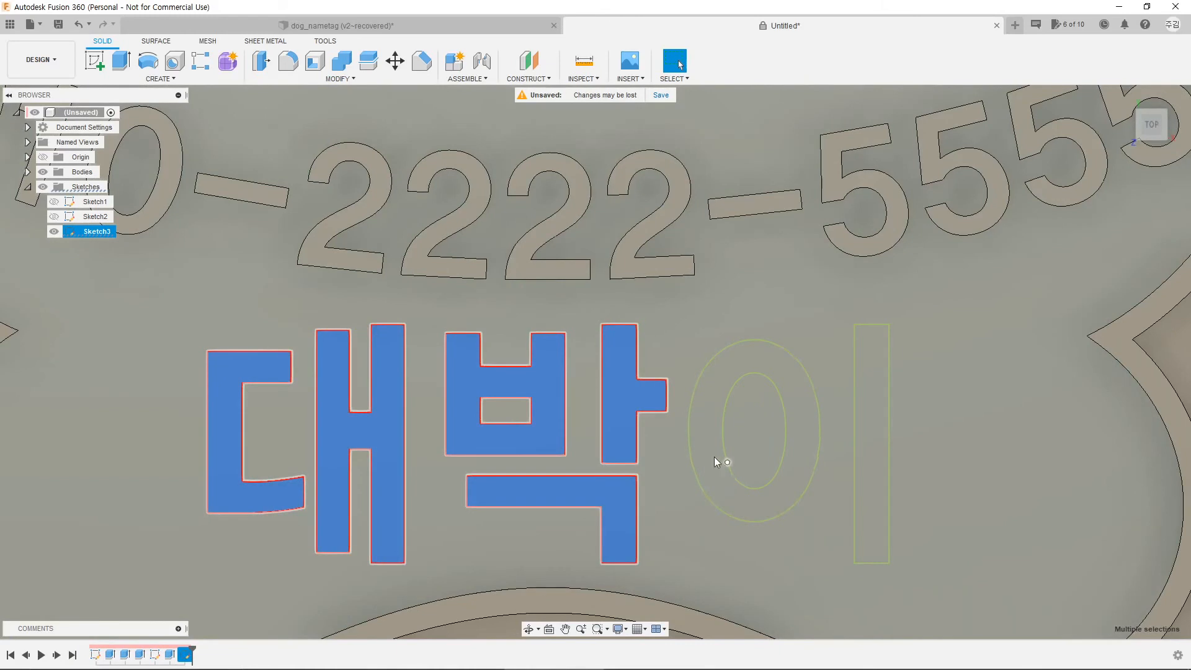
{"action": "left_click", "coordinate": [714, 457], "text": "ctrl"}
{"action": "left_click", "coordinate": [872, 466], "text": "ctrl"}
{"action": "scroll", "coordinate": [844, 543], "scroll_direction": "down", "scroll_amount": 5}
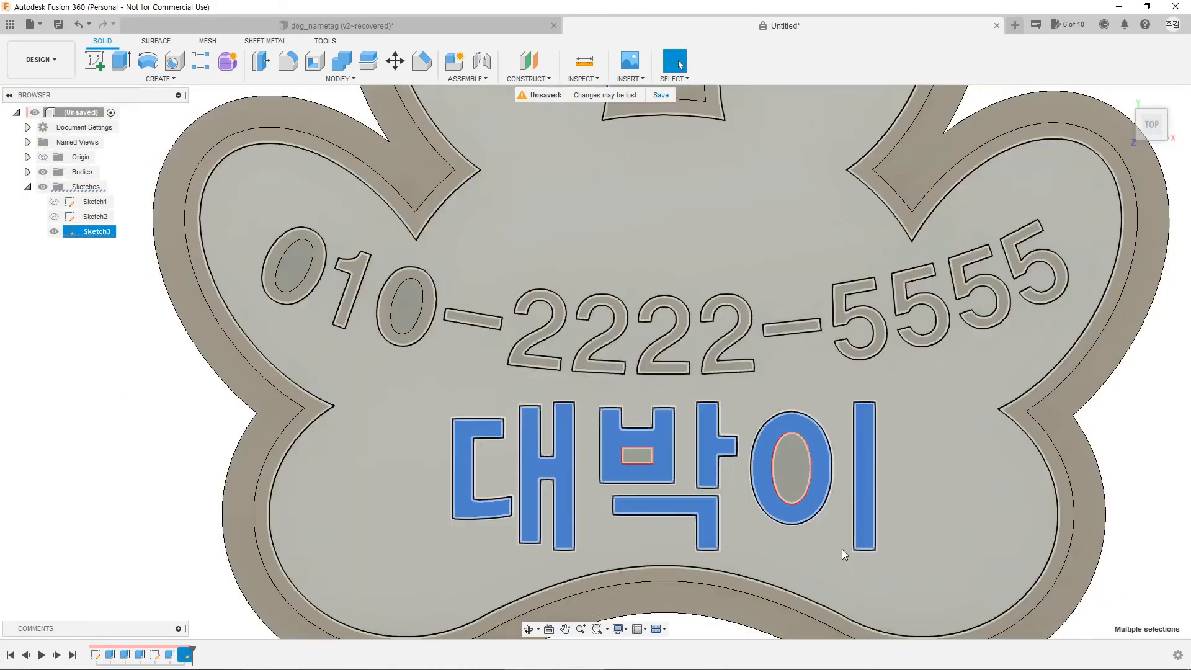
{"action": "middle_click_drag", "start_coordinate": [843, 549], "coordinate": [448, 242], "text": "shift"}
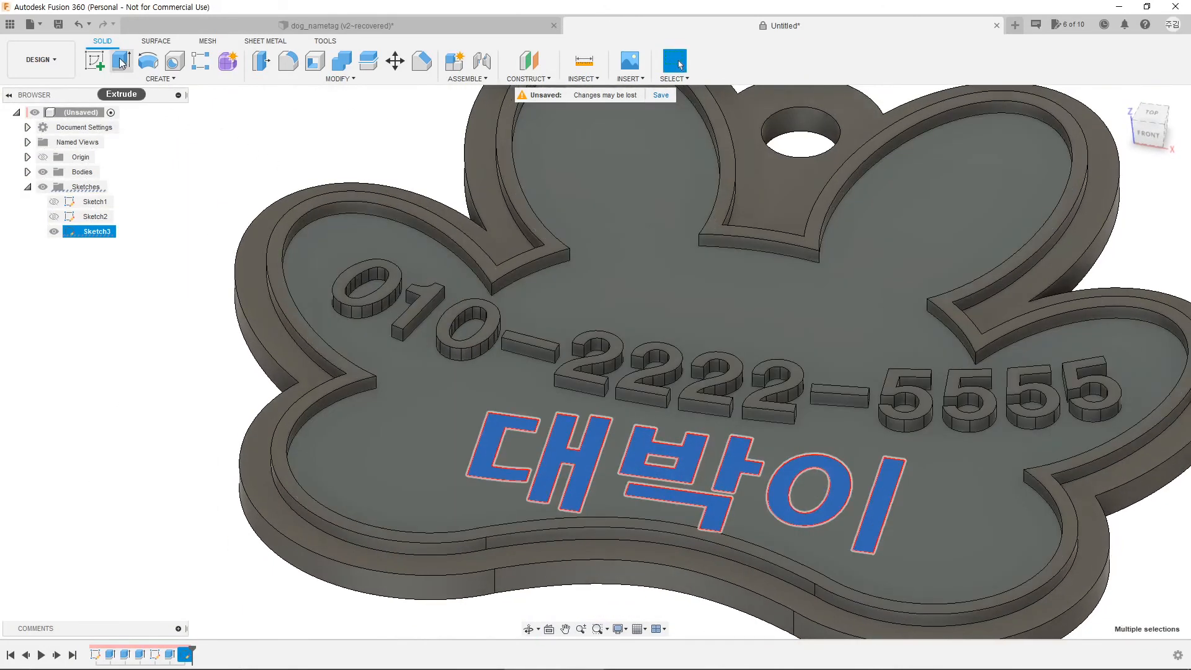
Step: Extrude the selected letters 1 mm, joined to the tag body
{"action": "left_click", "coordinate": [122, 61]}
{"action": "scroll", "coordinate": [545, 451], "scroll_direction": "up", "scroll_amount": 3}
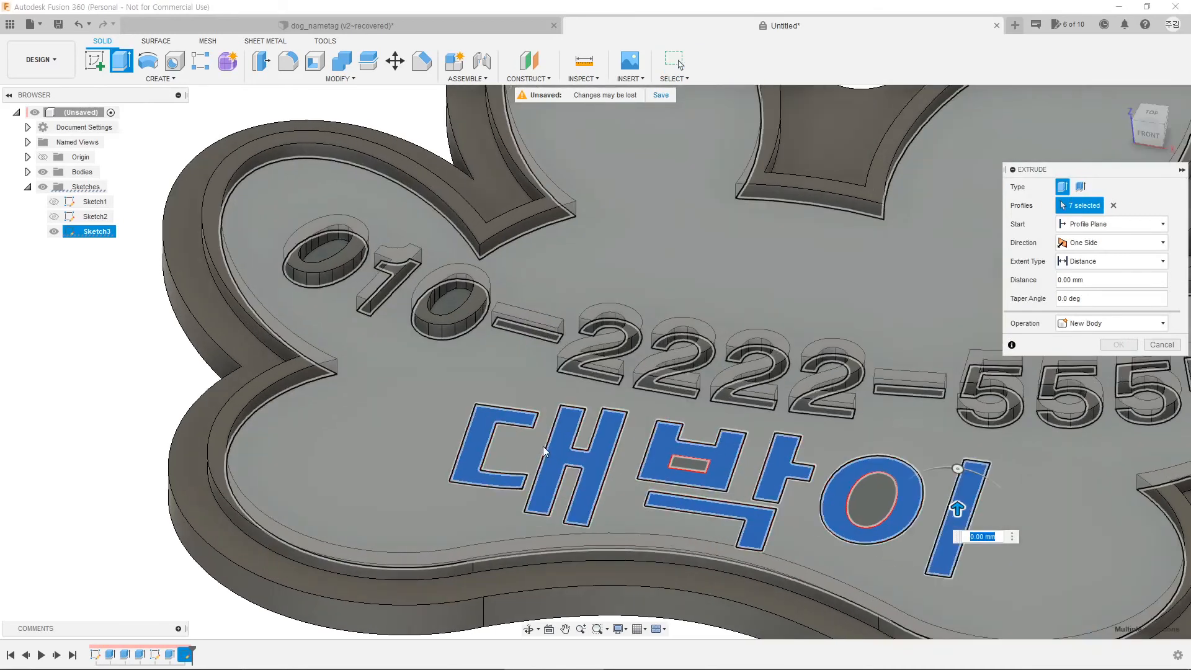
{"action": "scroll", "coordinate": [547, 435], "scroll_direction": "up", "scroll_amount": 1}
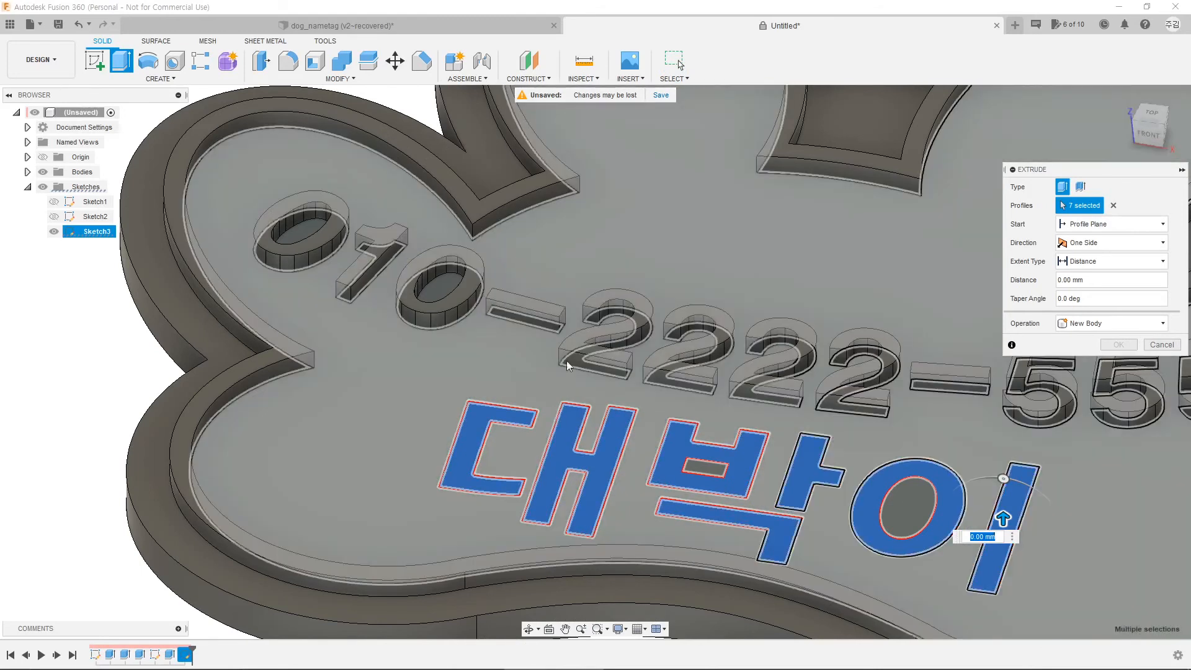
{"action": "type", "text": "1"}
{"action": "key", "text": "Return"}
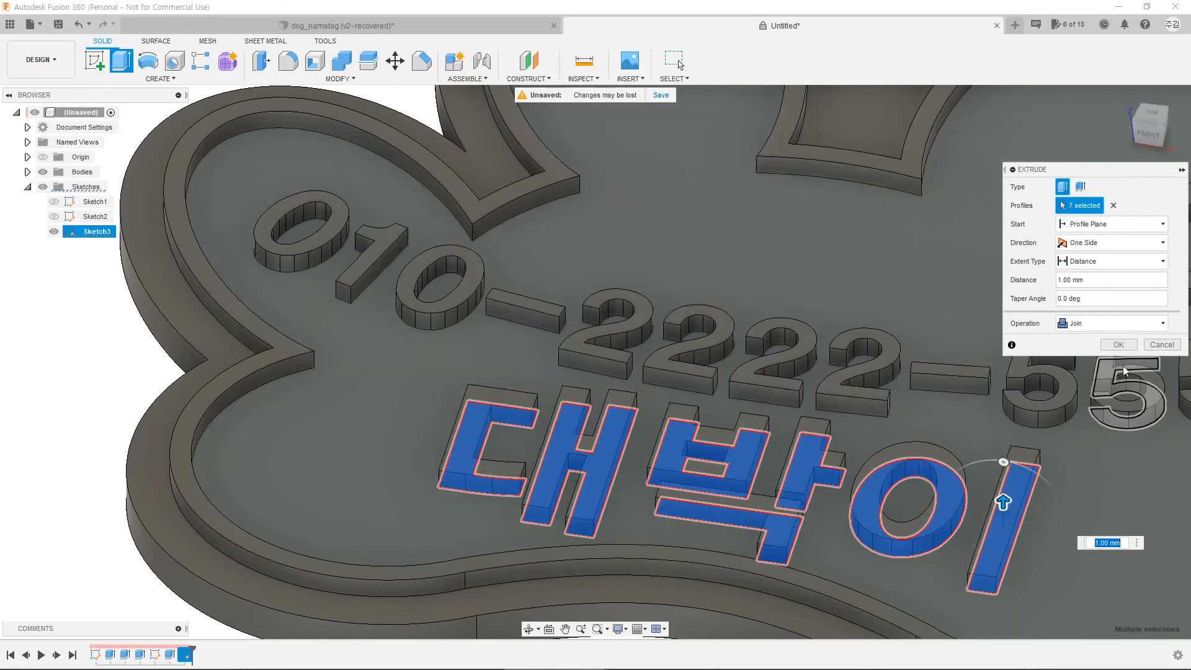
{"action": "left_click", "coordinate": [1120, 344]}
{"action": "scroll", "coordinate": [967, 418], "scroll_direction": "down", "scroll_amount": 5}
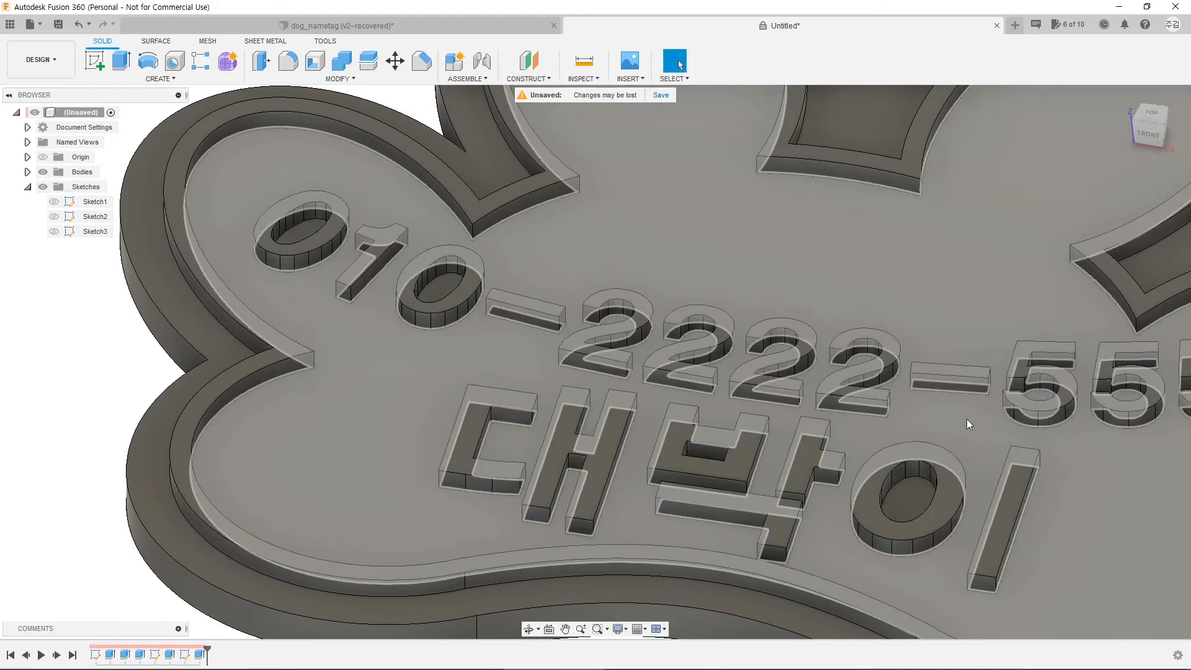
Step: Orbit around the tag to inspect the raised number and name from above
{"action": "middle_click_drag", "start_coordinate": [681, 564], "coordinate": [591, 568], "text": "shift"}
{"action": "scroll", "coordinate": [625, 519], "scroll_direction": "down", "scroll_amount": 3}
{"action": "middle_click_drag", "start_coordinate": [917, 389], "coordinate": [885, 380]}
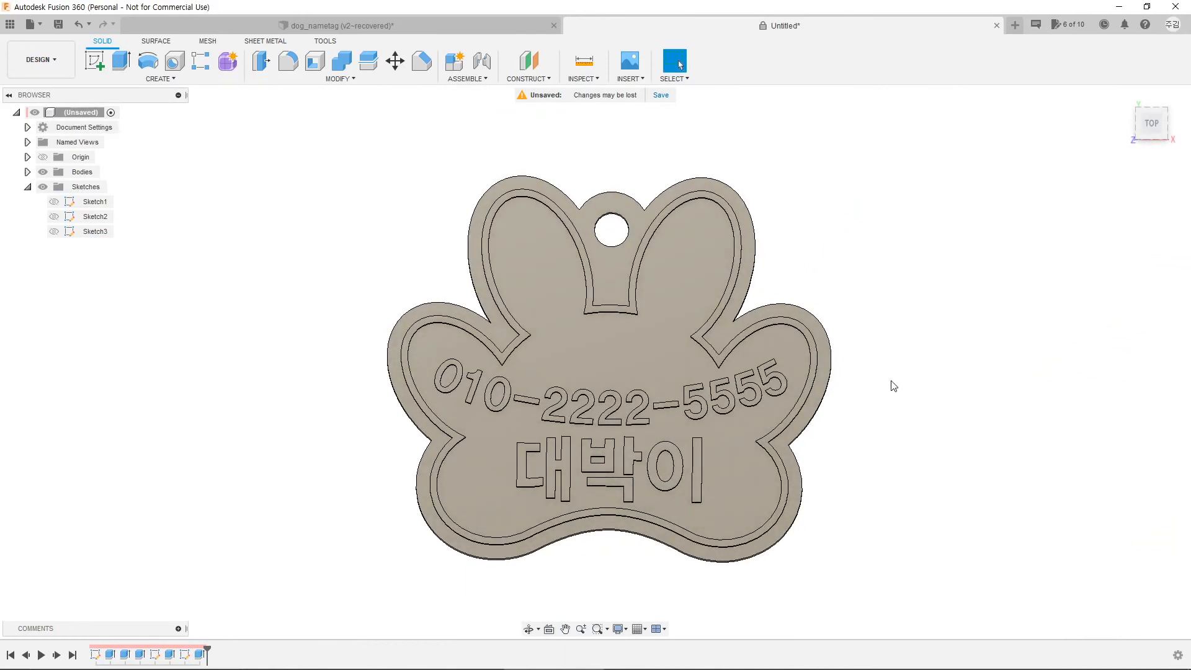
{"action": "middle_click_drag", "start_coordinate": [712, 452], "coordinate": [882, 527], "text": "shift"}
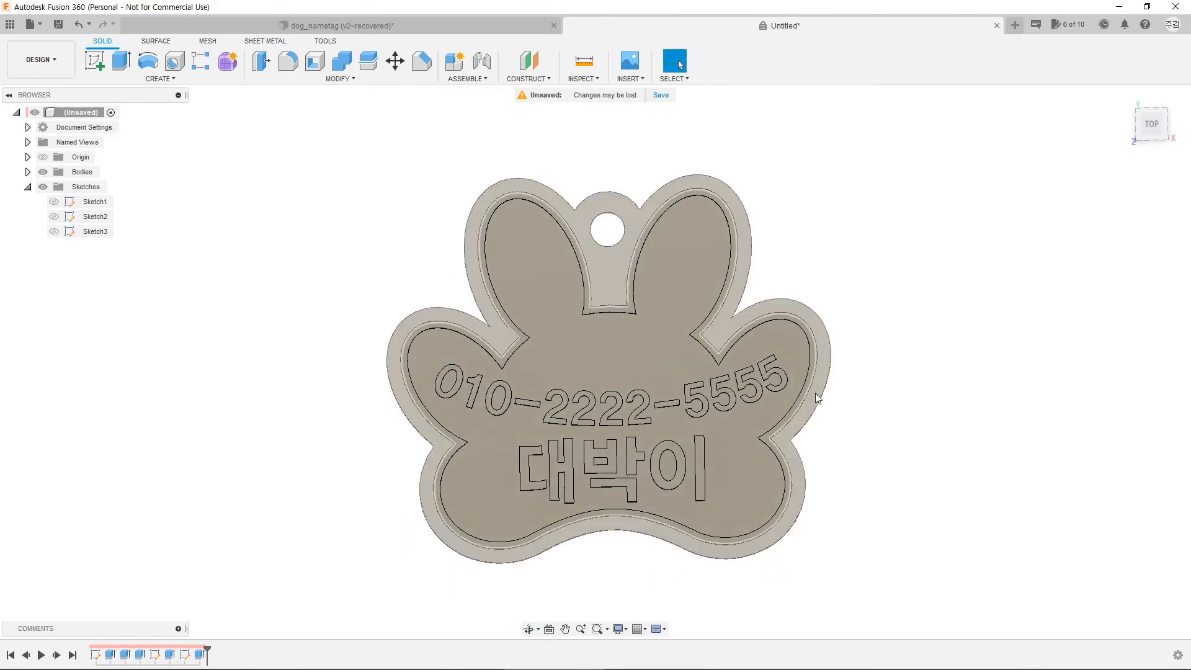
{"action": "mouse_move", "coordinate": [819, 388]}
{"action": "middle_mouse_down", "text": "shift"}
{"action": "mouse_move", "coordinate": [851, 374]}
{"action": "mouse_move", "coordinate": [835, 394]}
{"action": "middle_mouse_up", "text": "shift"}
Step: Compare with the finished dog_nametag design, return to Untitled, and open the MODIFY menu
{"action": "left_click", "coordinate": [363, 25]}
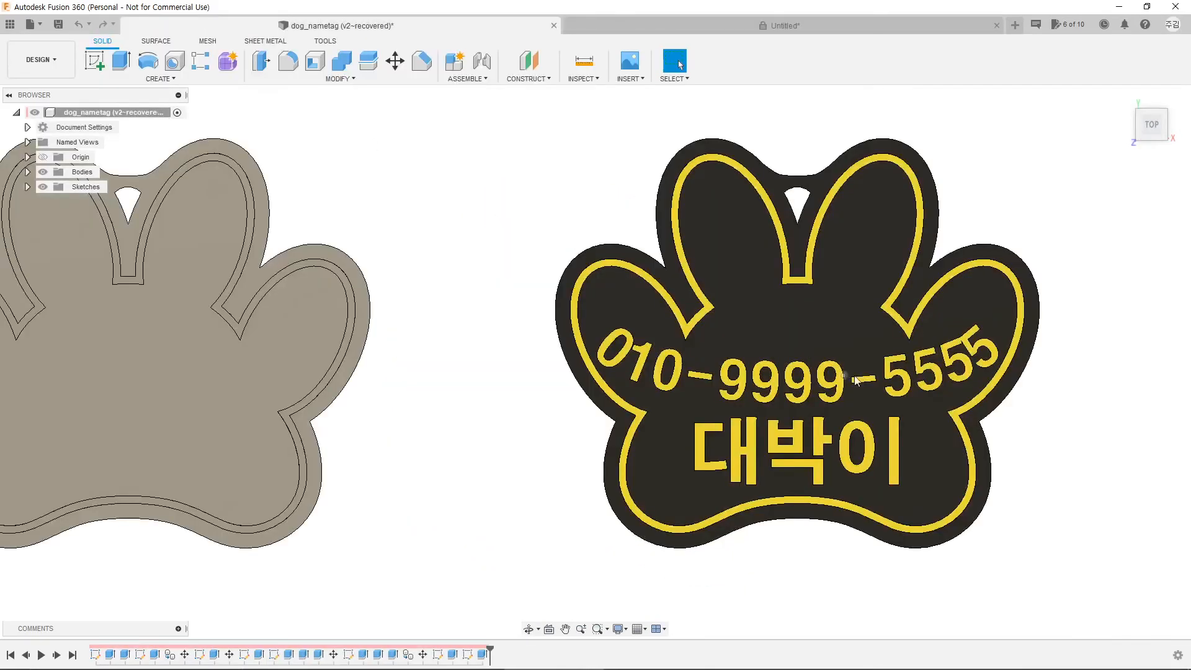
{"action": "left_click", "coordinate": [799, 25]}
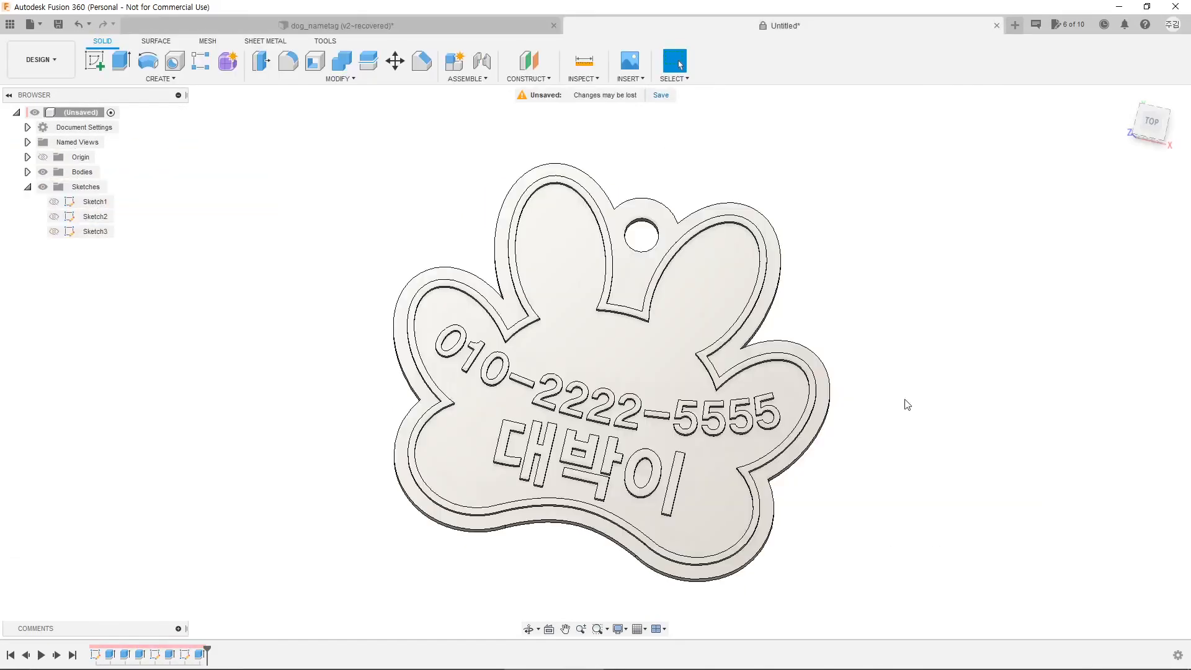
{"action": "middle_click_drag", "start_coordinate": [898, 483], "coordinate": [864, 457], "text": "shift"}
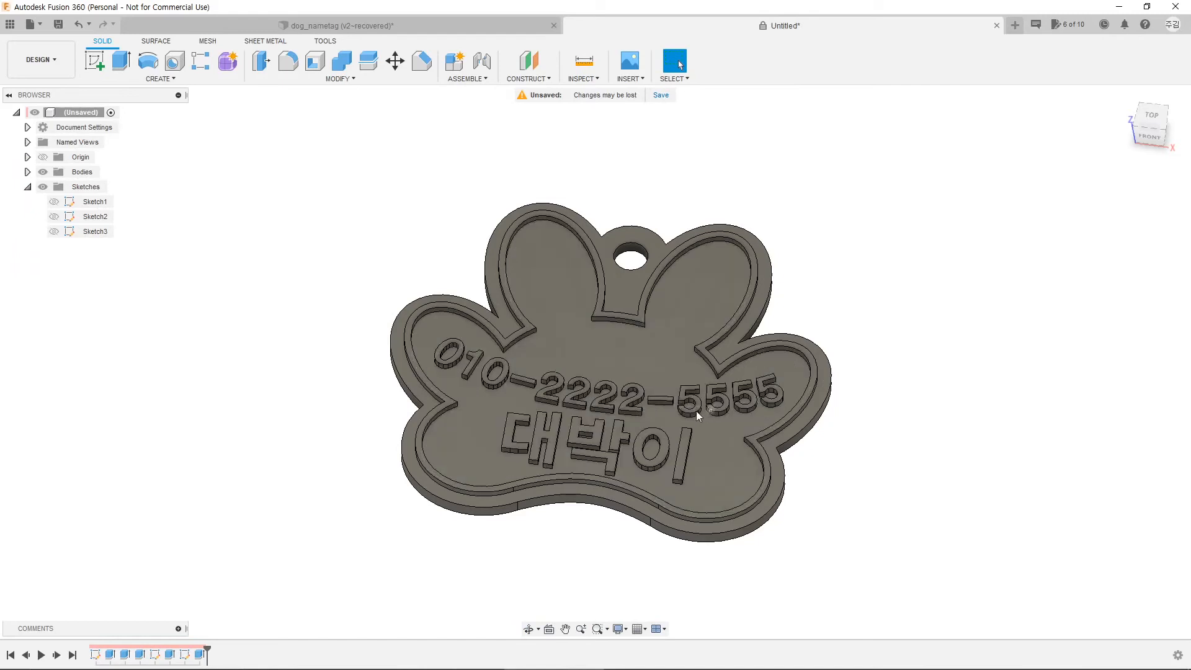
{"action": "left_click", "coordinate": [336, 80]}
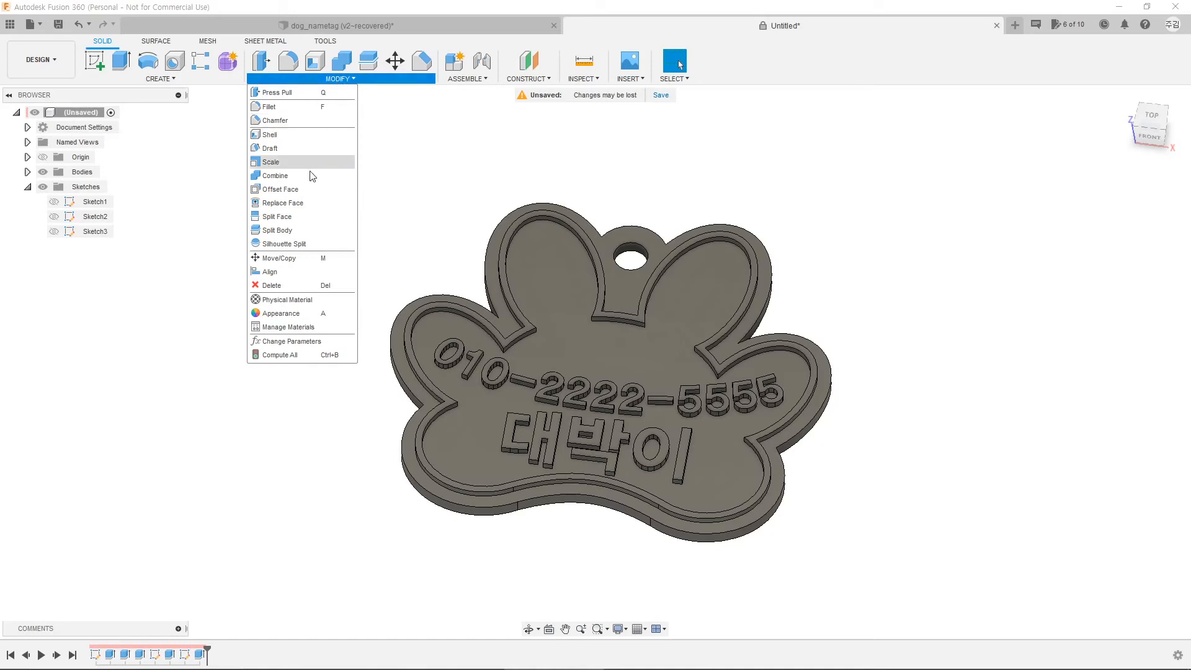
Step: Add ABS (White) from the Plastic library to the design and apply it to the tag
{"action": "left_click", "coordinate": [267, 314]}
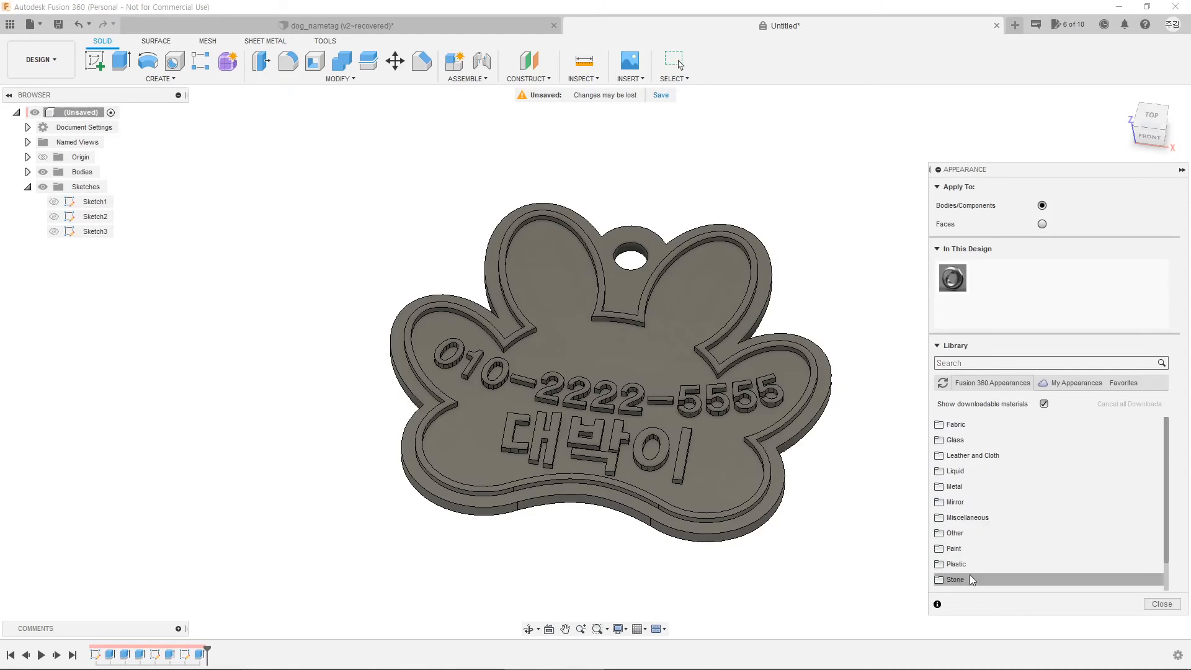
{"action": "left_click", "coordinate": [957, 564]}
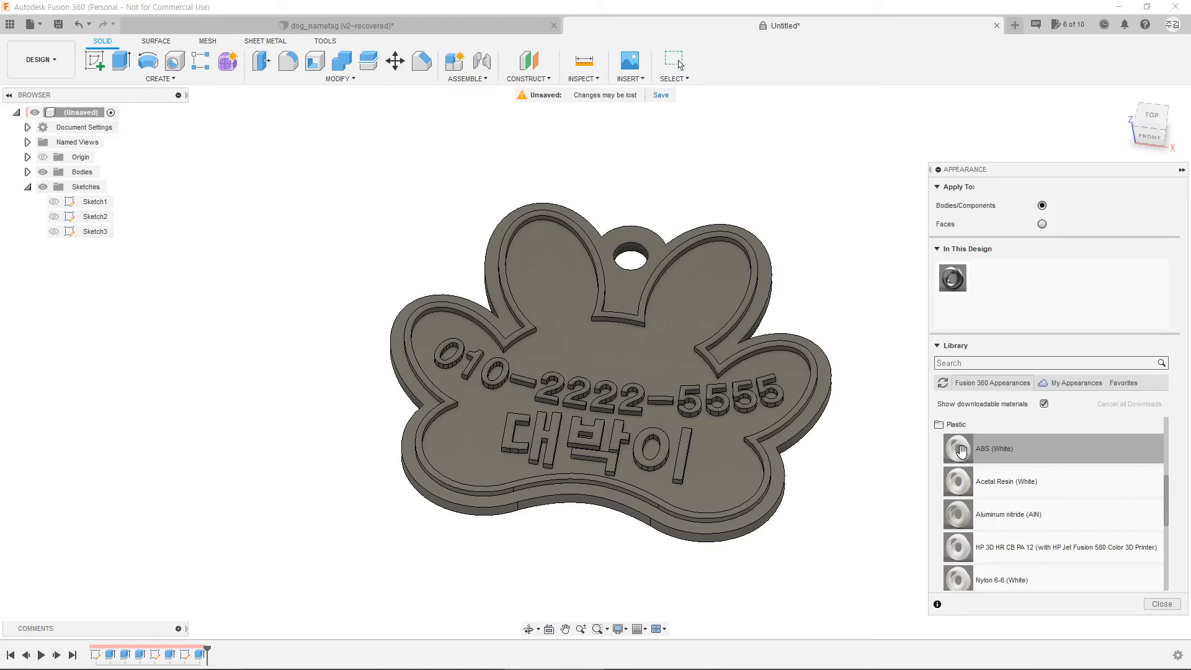
{"action": "left_click_drag", "start_coordinate": [962, 450], "coordinate": [993, 286]}
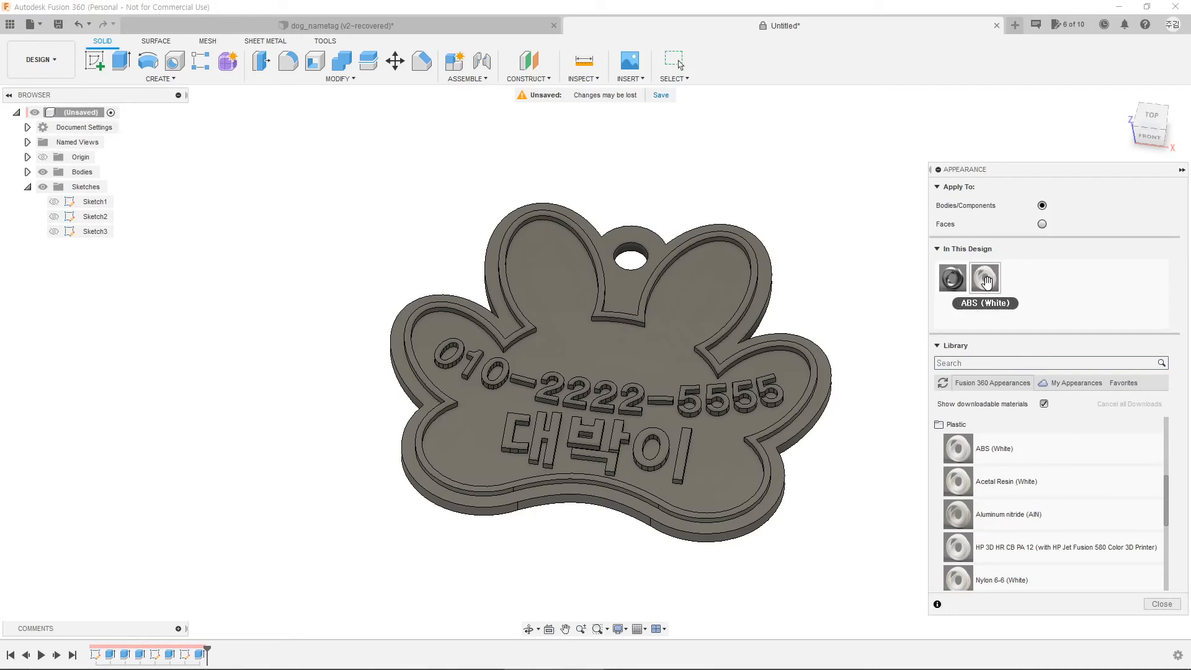
{"action": "left_click_drag", "start_coordinate": [990, 280], "coordinate": [681, 317]}
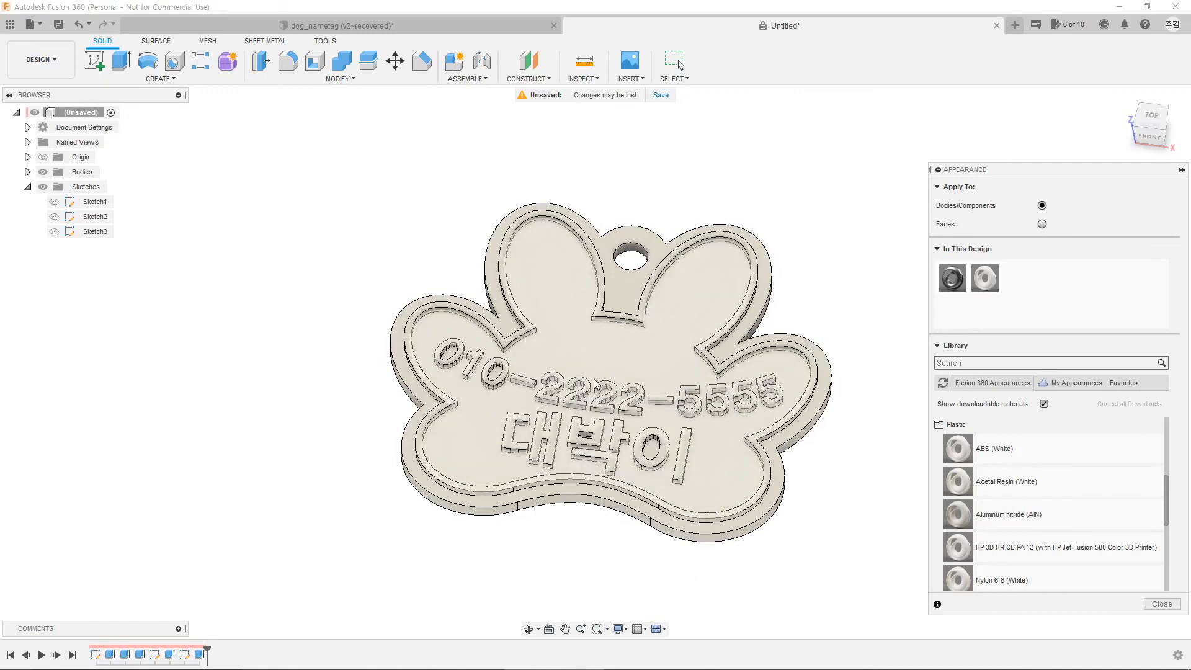
Step: Duplicate the ABS (White) appearance and edit the copy to yellow
{"action": "right_click", "coordinate": [985, 280]}
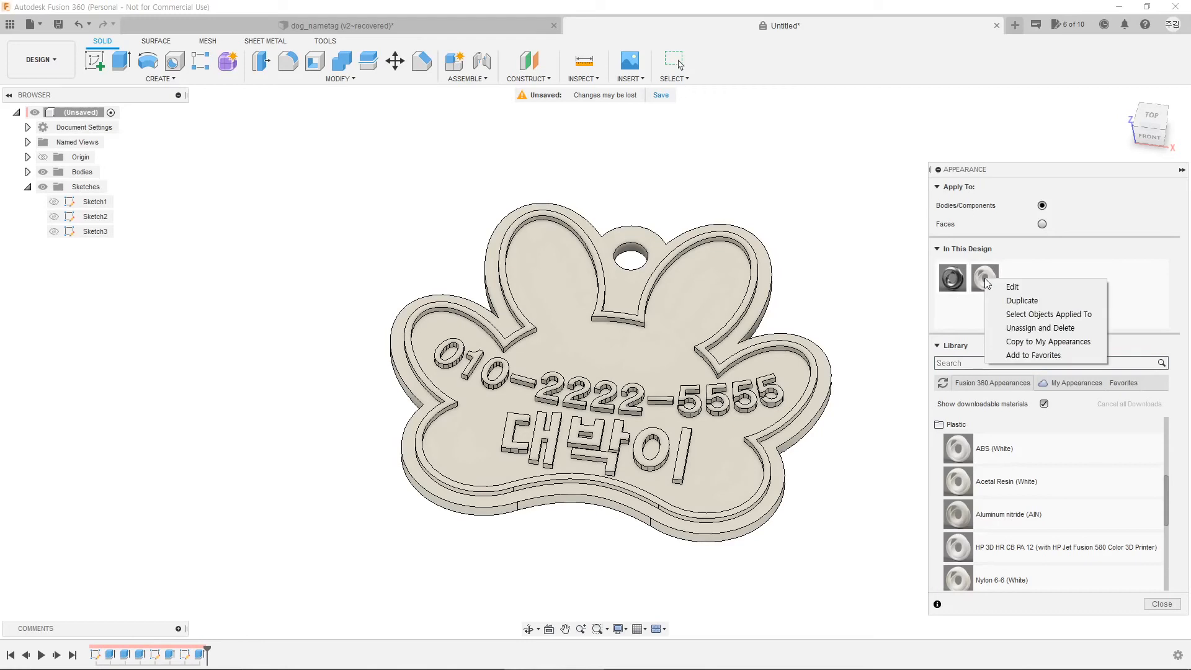
{"action": "left_click", "coordinate": [1033, 301]}
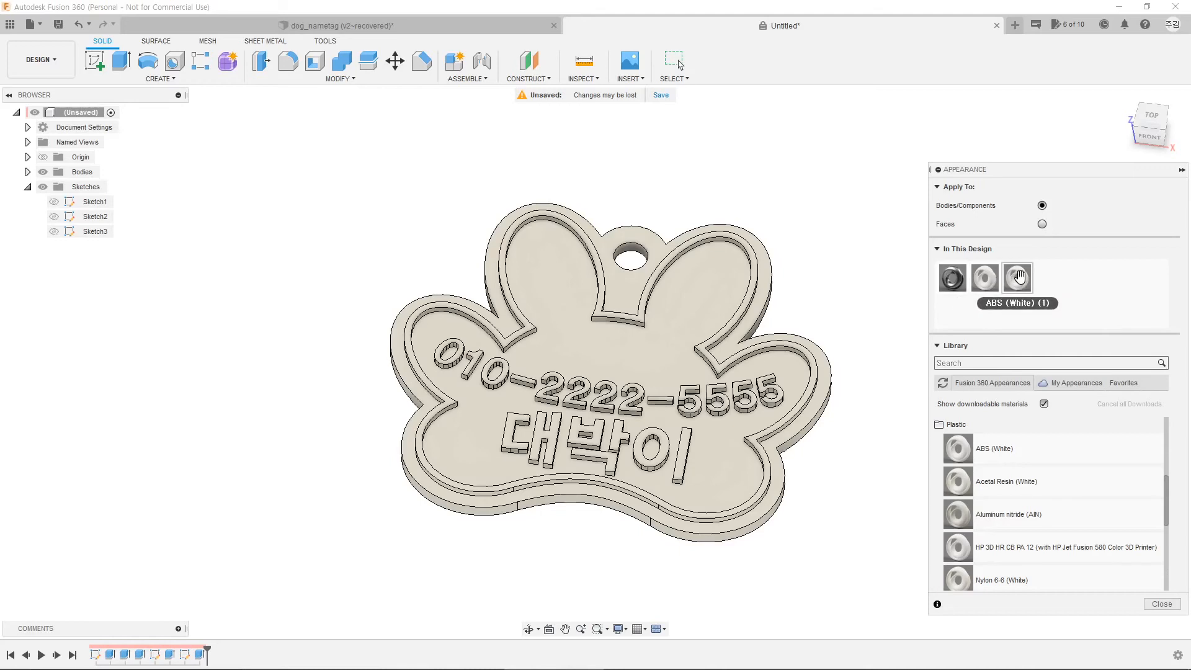
{"action": "right_click", "coordinate": [1020, 278]}
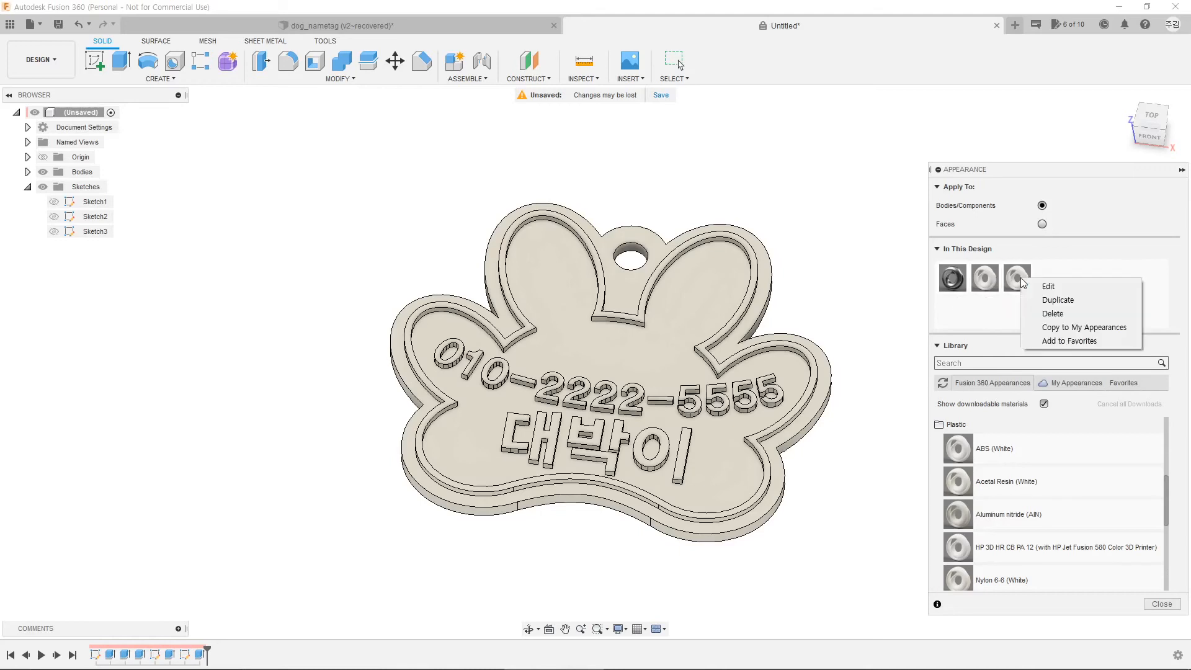
{"action": "left_click", "coordinate": [1056, 291]}
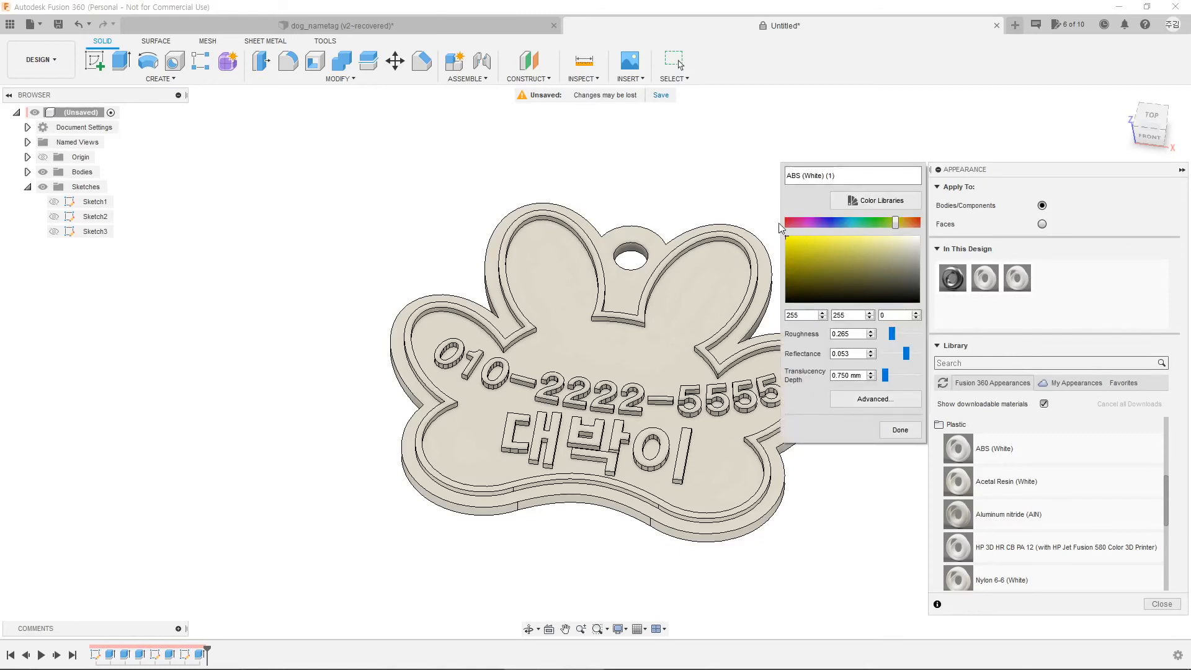
{"action": "left_click", "coordinate": [901, 430]}
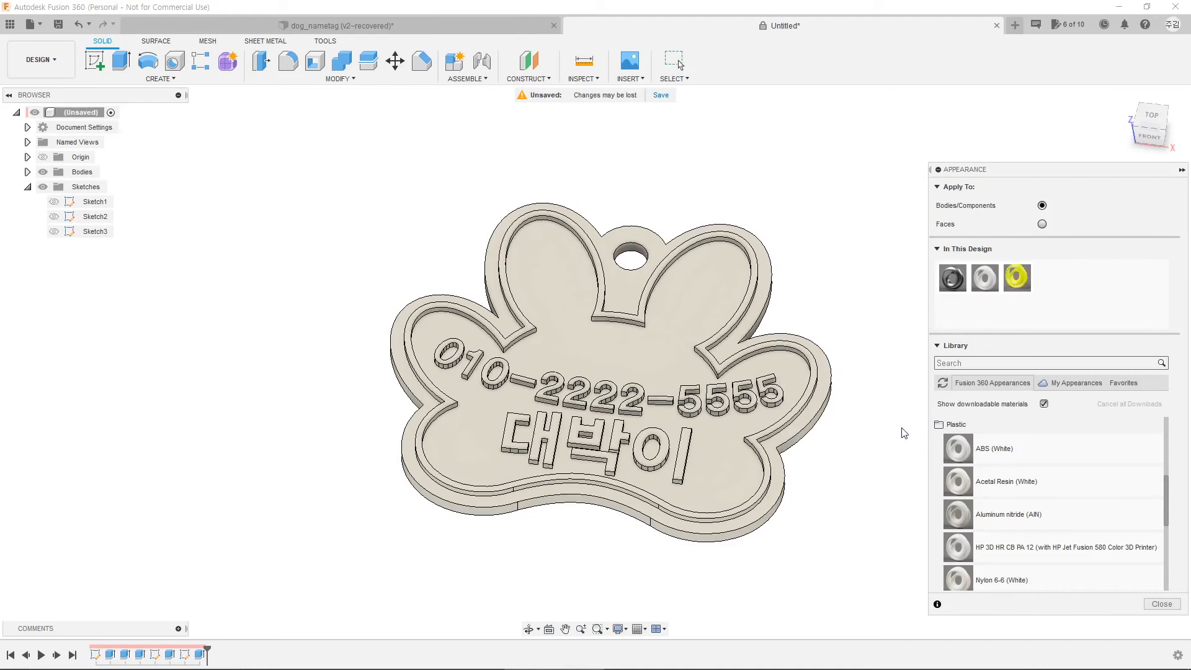
Step: Duplicate the yellow appearance, shift its hue to red, and apply it to the tag
{"action": "right_click", "coordinate": [1019, 278]}
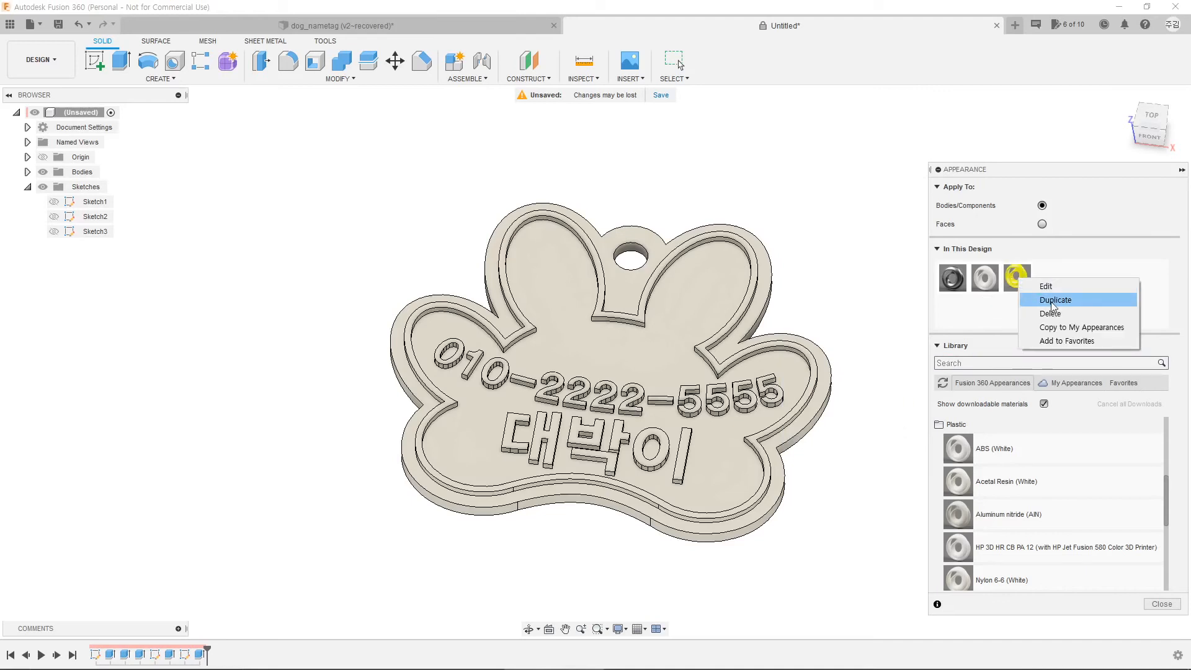
{"action": "left_click", "coordinate": [1055, 300]}
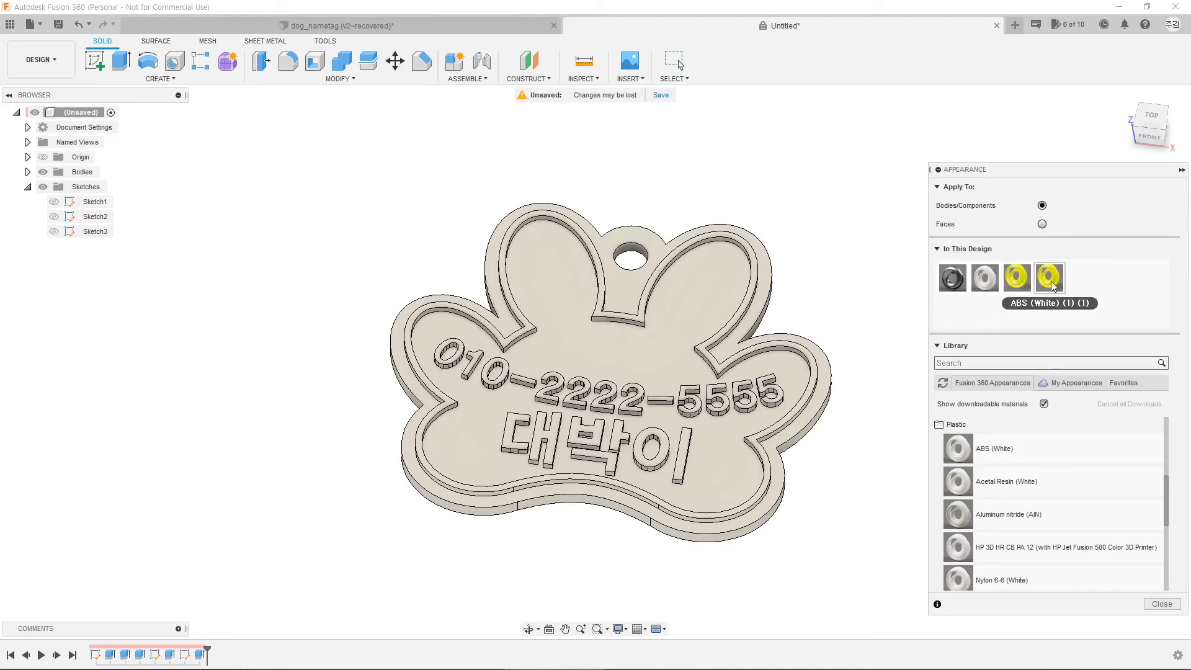
{"action": "right_click", "coordinate": [1053, 286]}
{"action": "left_click", "coordinate": [1073, 296]}
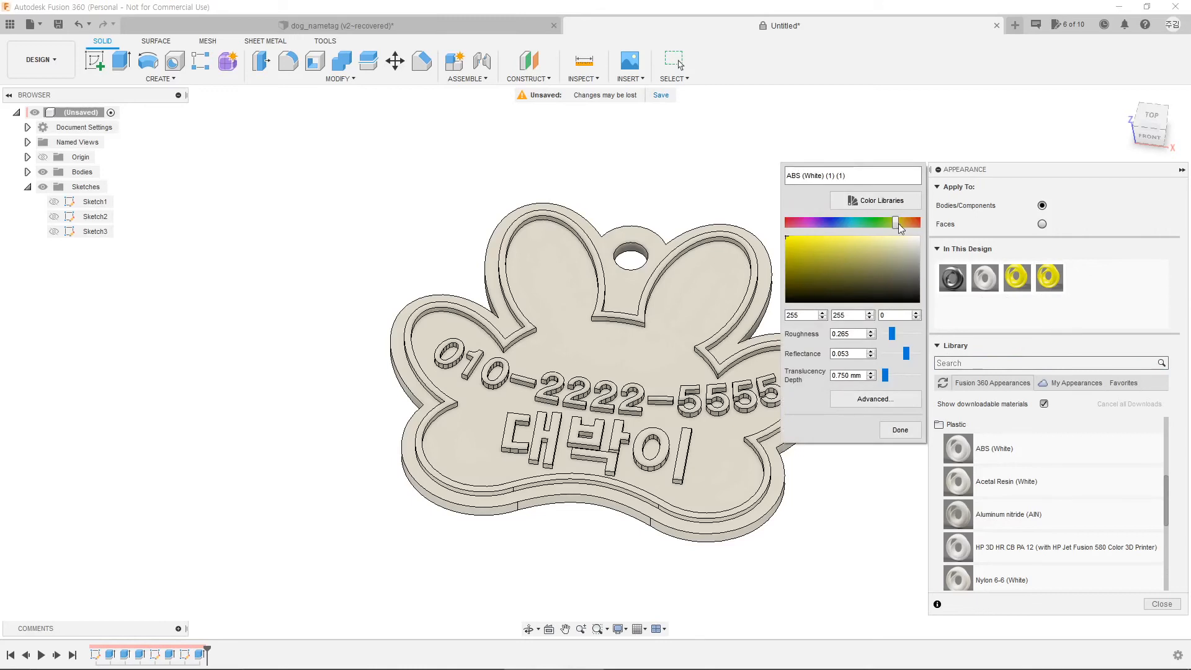
{"action": "left_click_drag", "start_coordinate": [897, 223], "coordinate": [917, 223]}
{"action": "left_click", "coordinate": [900, 430]}
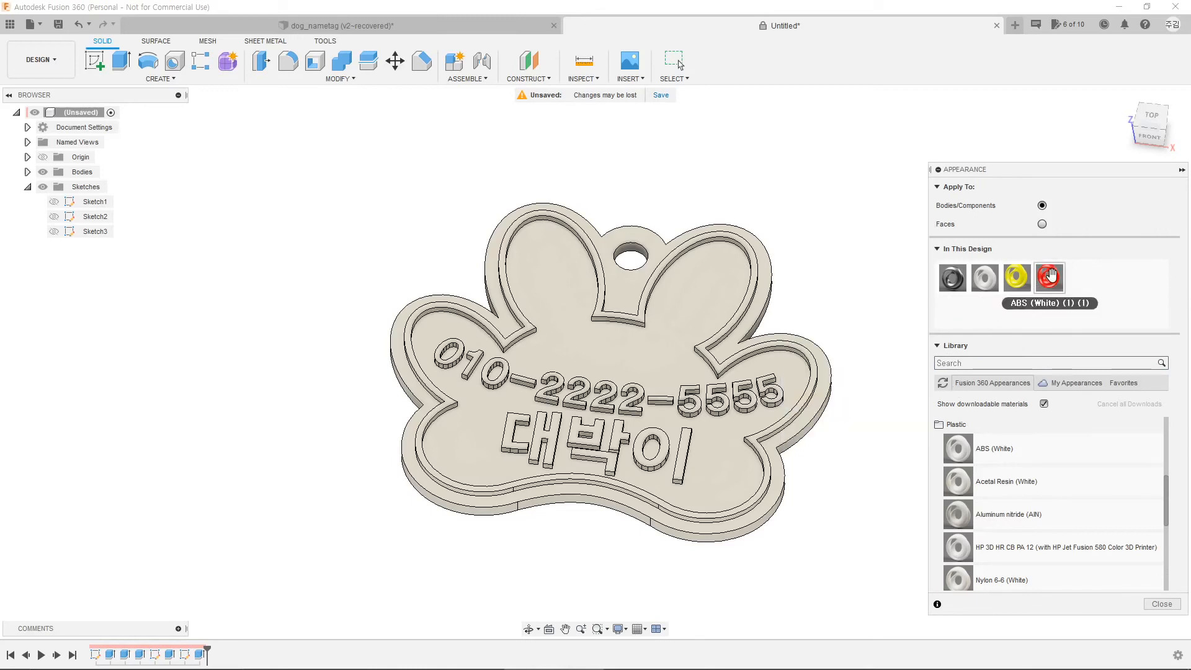
{"action": "left_click_drag", "start_coordinate": [1051, 277], "coordinate": [782, 291]}
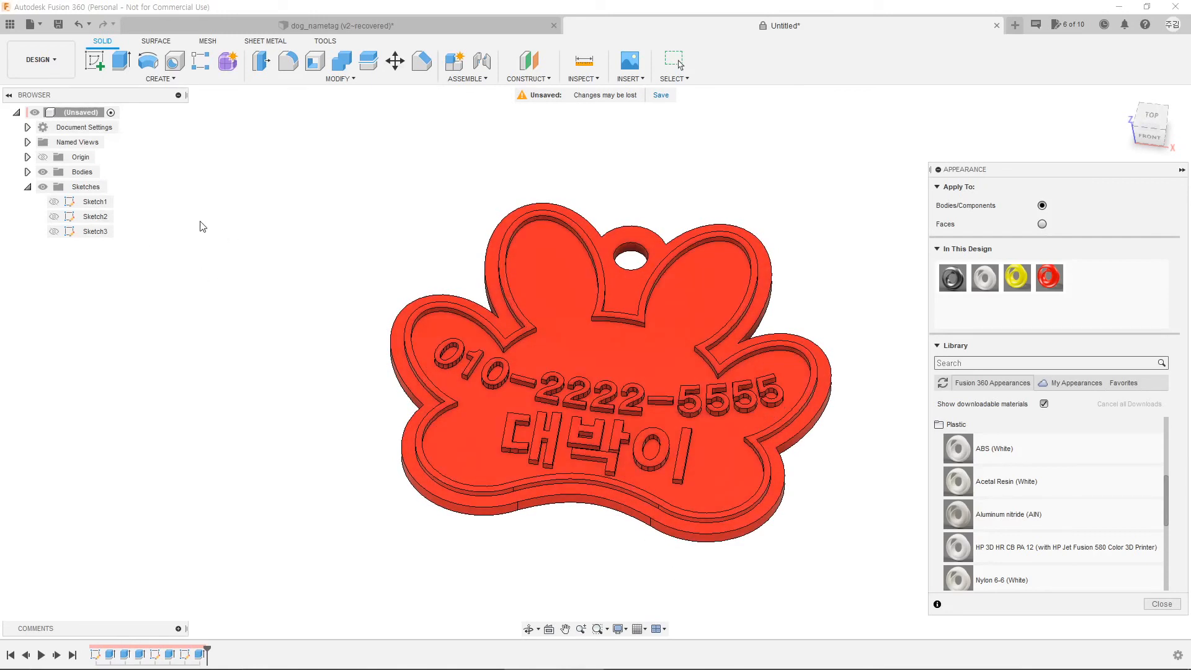
Step: Select Body1 in the browser and pan and zoom to the name lettering
{"action": "left_click", "coordinate": [28, 173]}
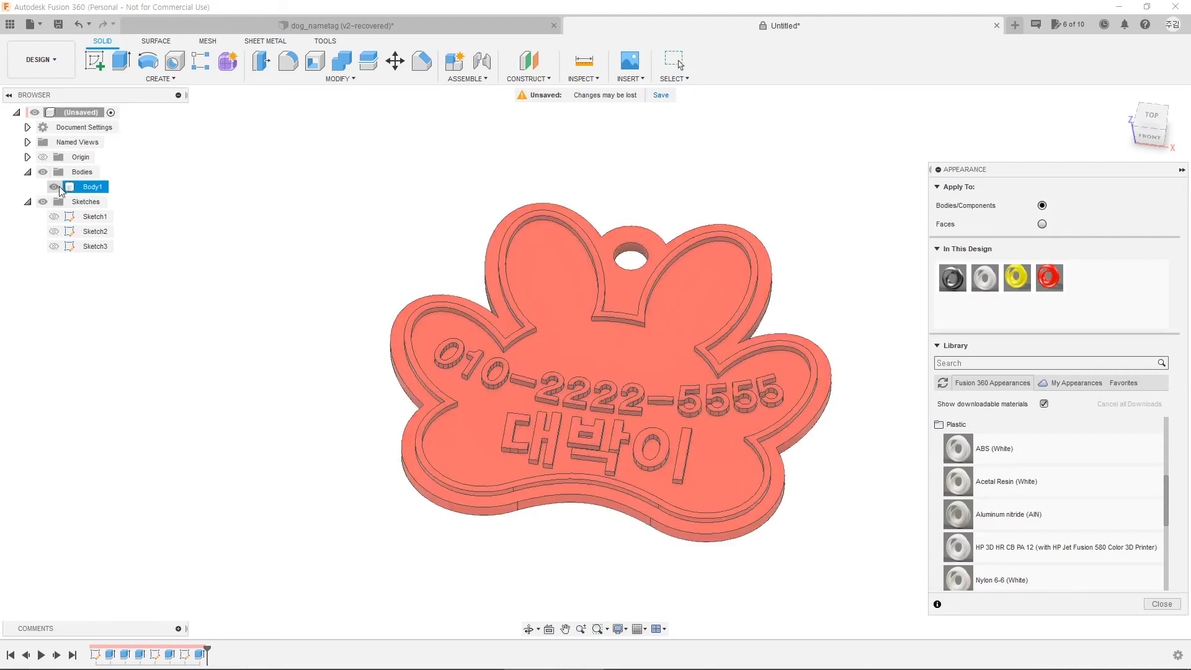
{"action": "left_click", "coordinate": [92, 186]}
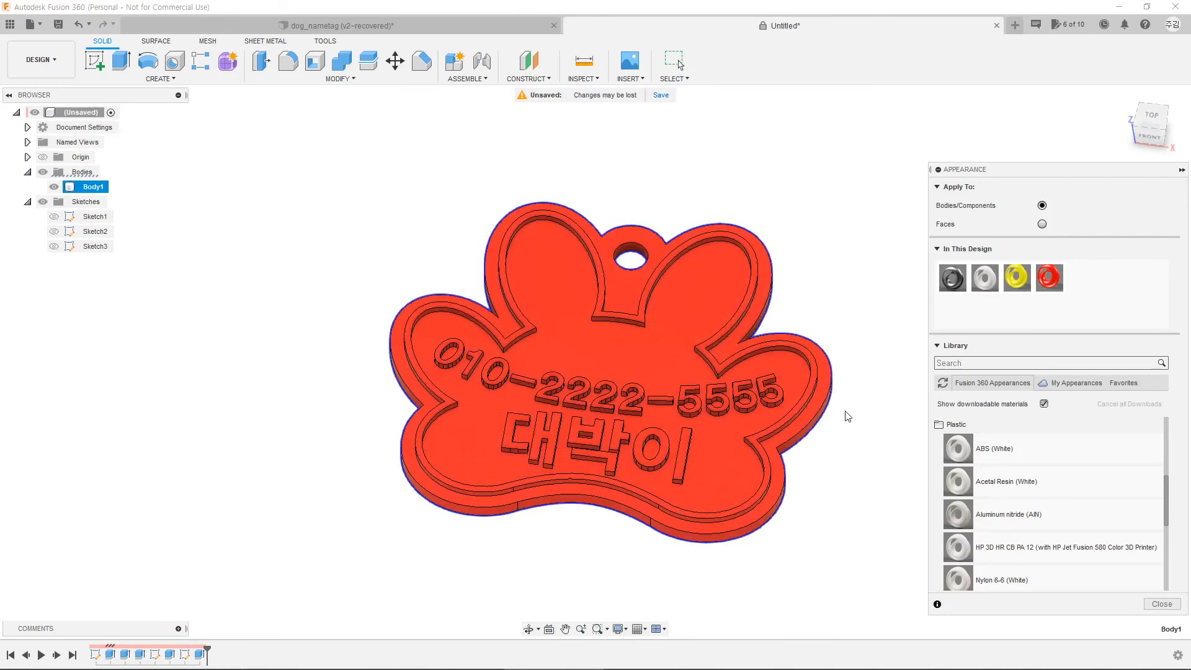
{"action": "middle_click_drag", "start_coordinate": [848, 414], "coordinate": [812, 412]}
{"action": "middle_click_drag", "start_coordinate": [863, 450], "coordinate": [633, 356]}
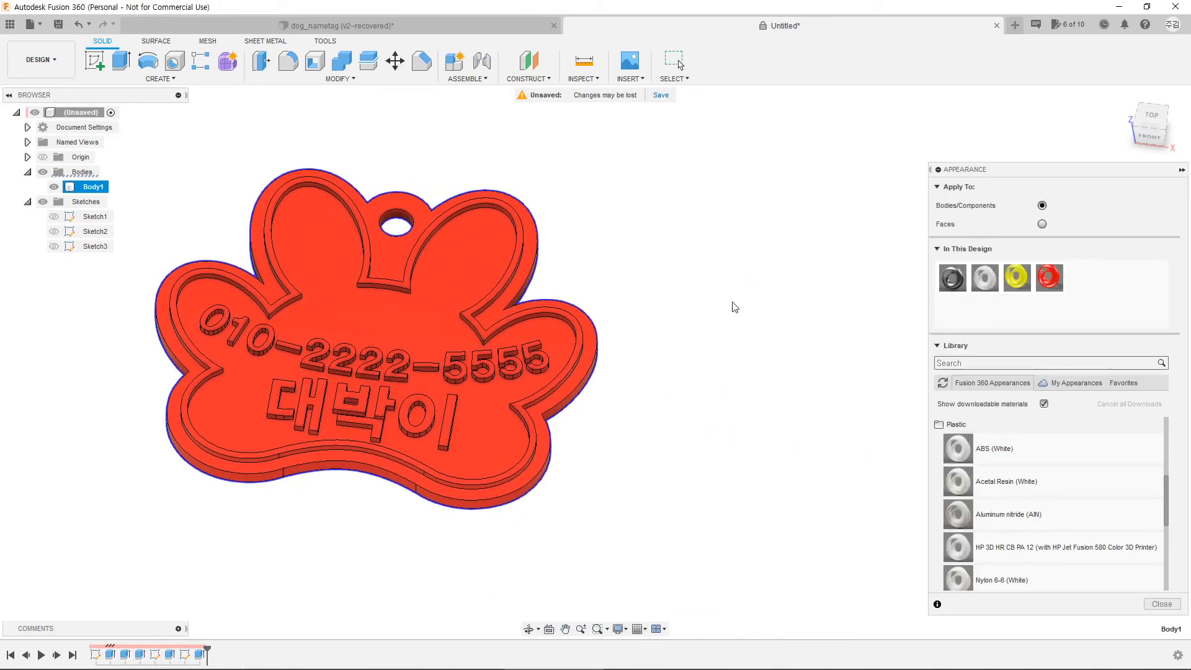
{"action": "middle_click_drag", "start_coordinate": [647, 319], "coordinate": [802, 322]}
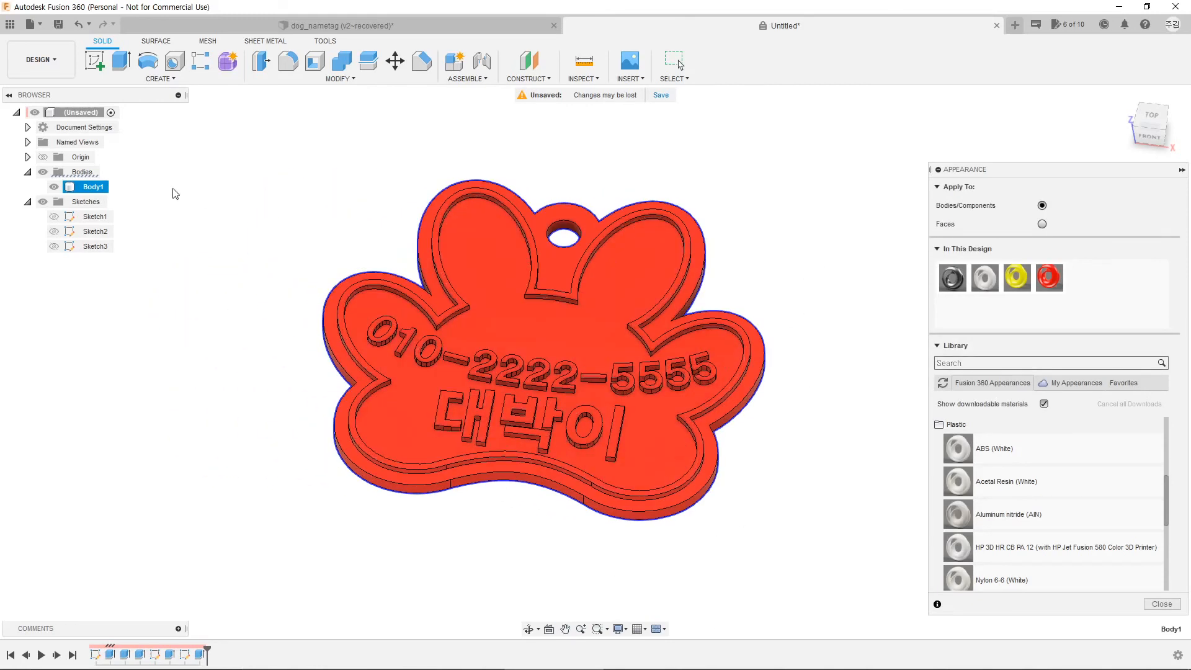
{"action": "scroll", "coordinate": [629, 371], "scroll_direction": "up", "scroll_amount": 3}
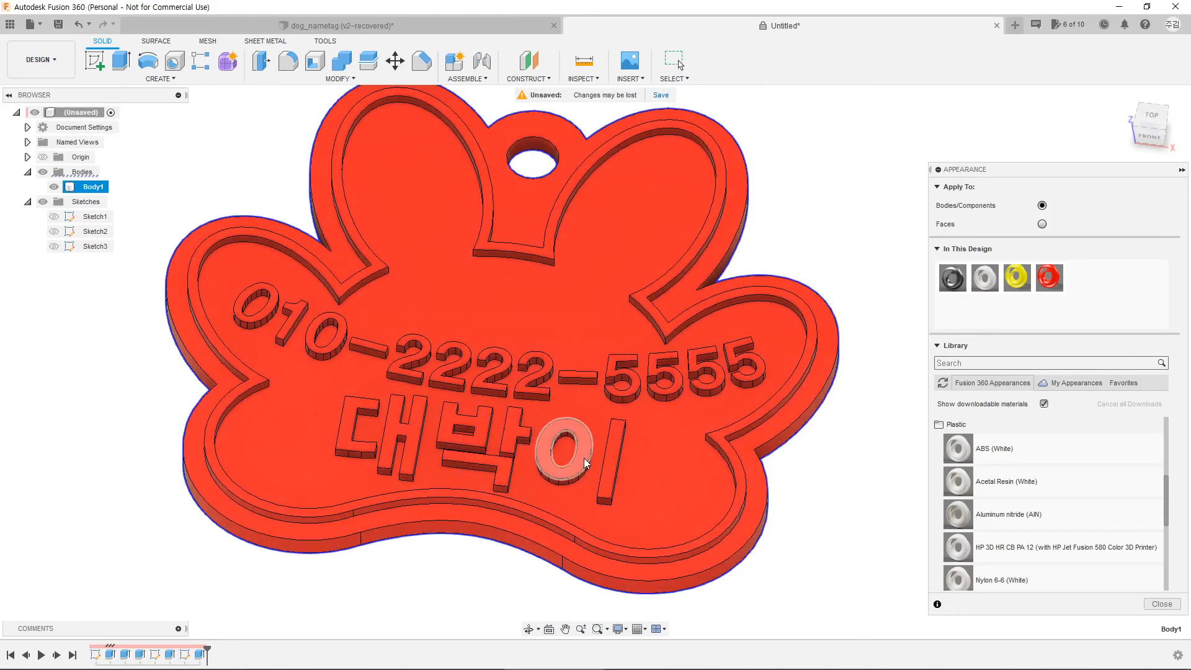
Step: Select the 이 letter faces, set Apply To: Faces, try yellow, then close Appearance
{"action": "left_click", "coordinate": [583, 458], "text": "ctrl"}
{"action": "left_click", "coordinate": [610, 460], "text": "ctrl"}
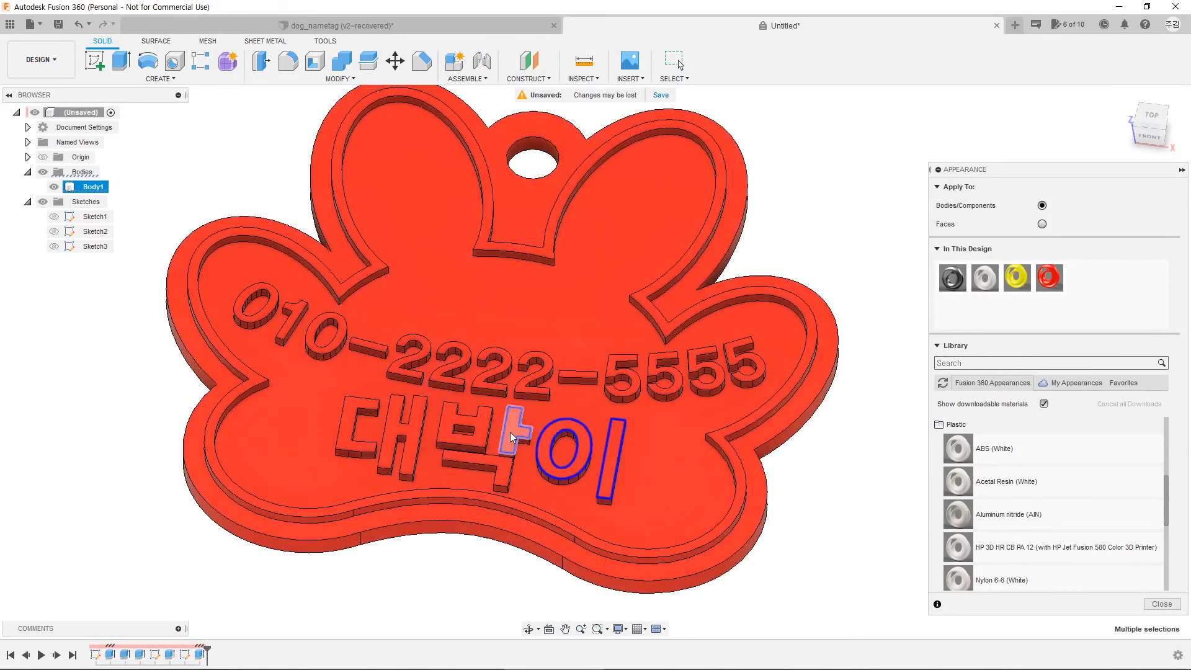
{"action": "left_click", "coordinate": [510, 432], "text": "ctrl"}
{"action": "left_click", "coordinate": [1043, 225]}
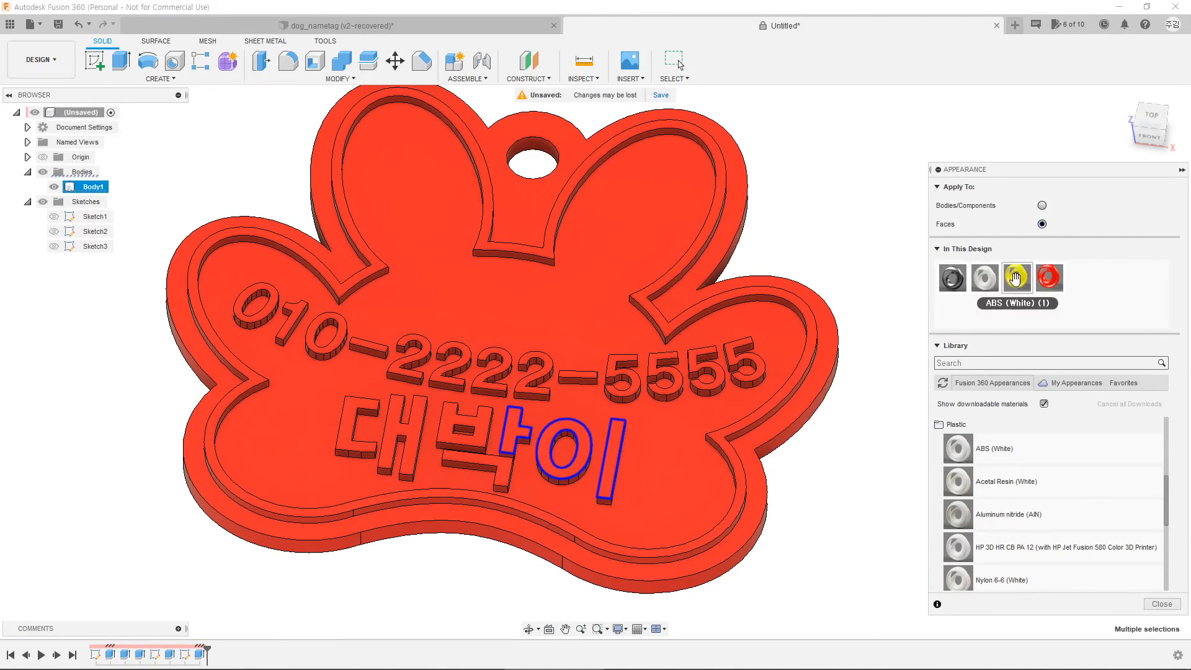
{"action": "left_click_drag", "start_coordinate": [1015, 279], "coordinate": [893, 458]}
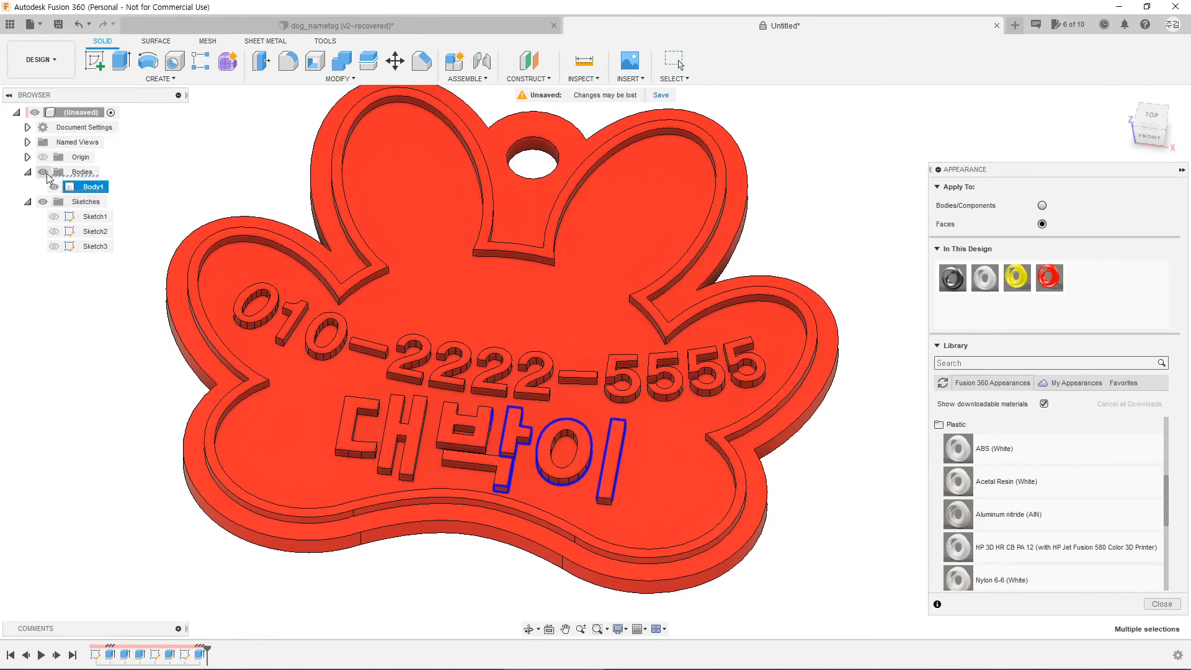
{"action": "key", "text": "Escape"}
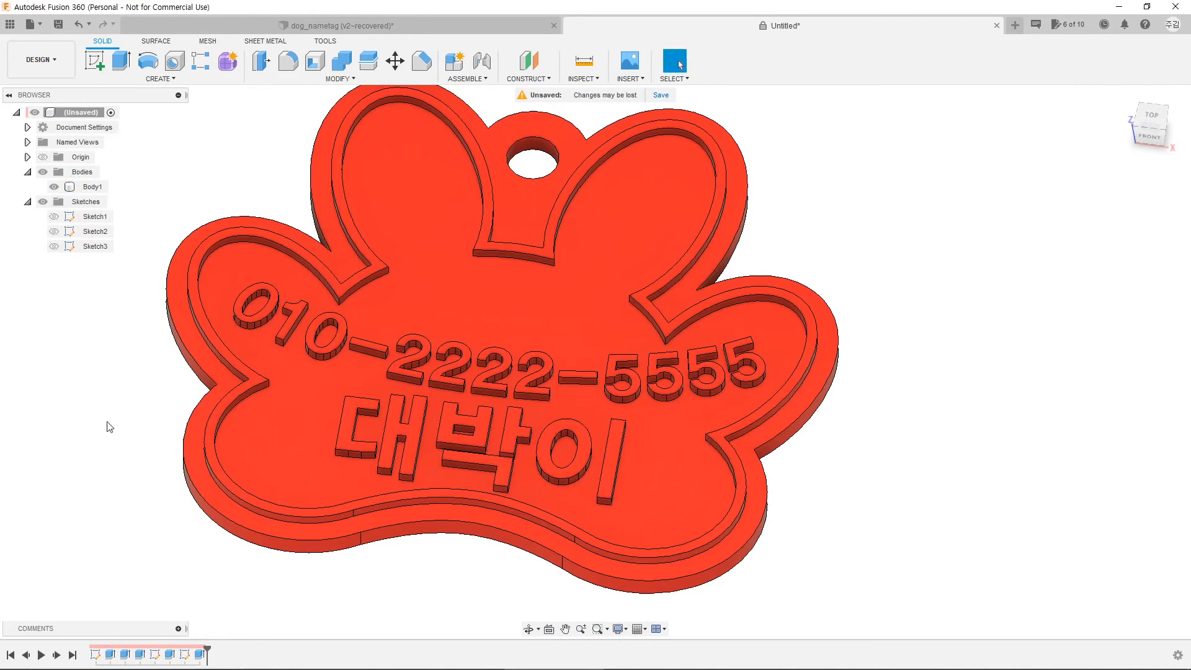
{"action": "left_click", "coordinate": [344, 80]}
Step: Colour the strokes of 이 and 박 with the yellow appearance
{"action": "key", "text": "a"}
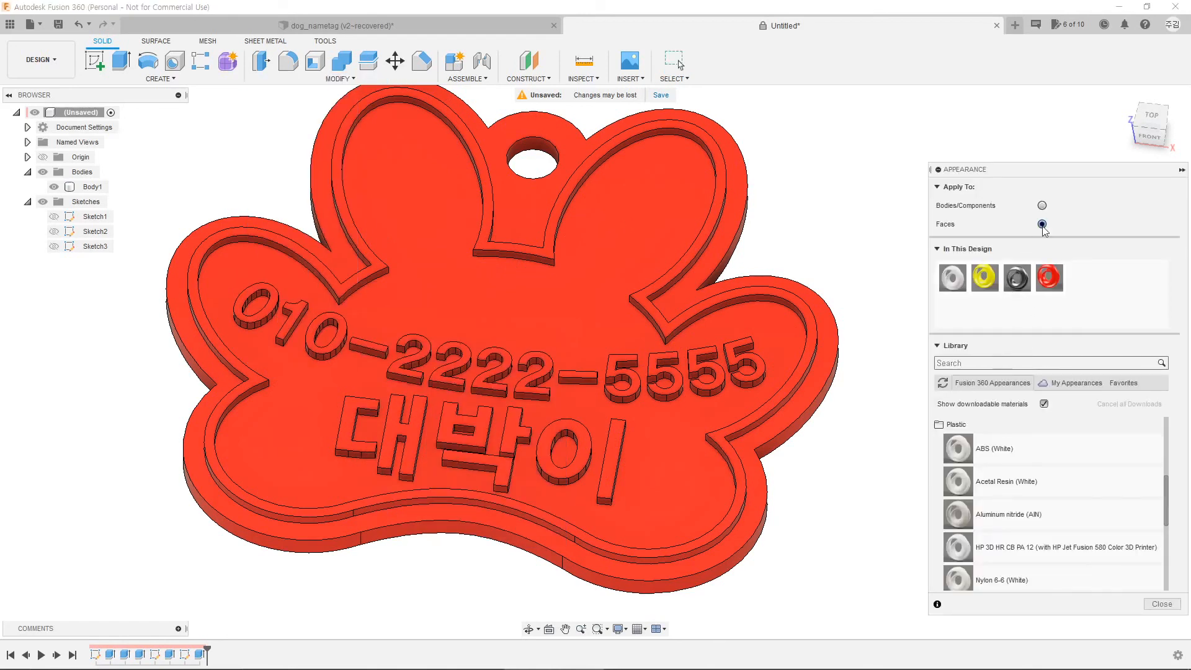
{"action": "mouse_move", "coordinate": [985, 277]}
{"action": "left_mouse_down"}
{"action": "mouse_move", "coordinate": [844, 301]}
{"action": "mouse_move", "coordinate": [682, 370]}
{"action": "mouse_move", "coordinate": [615, 444]}
{"action": "mouse_move", "coordinate": [609, 474]}
{"action": "left_mouse_up"}
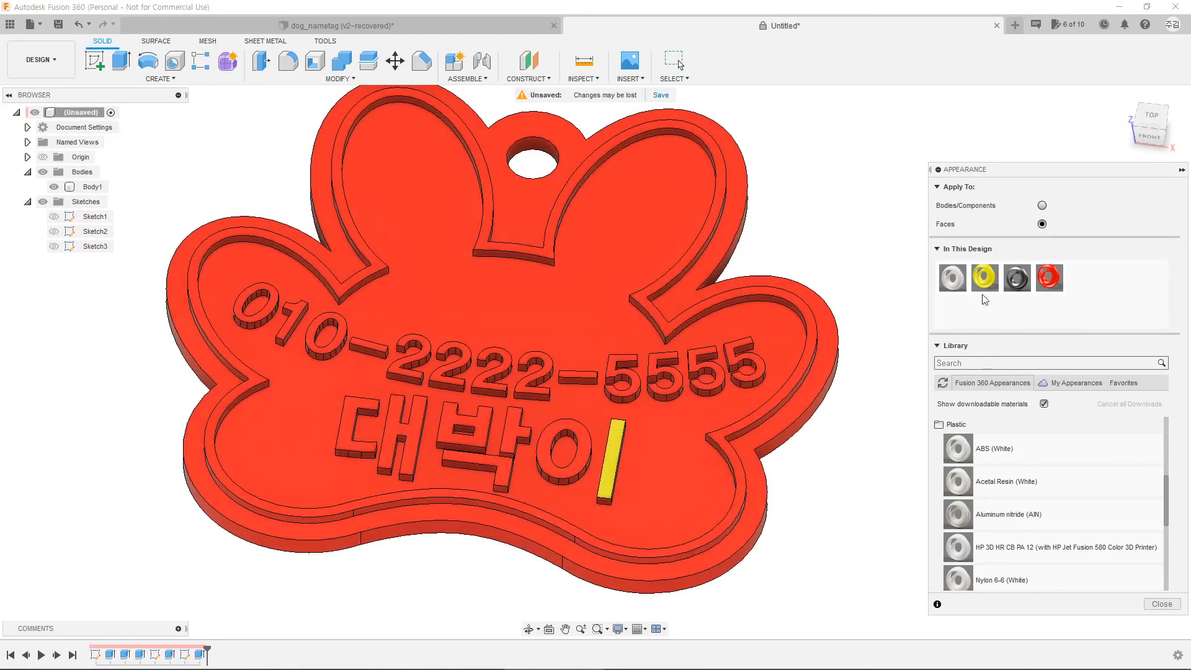
{"action": "left_click_drag", "start_coordinate": [984, 297], "coordinate": [583, 448]}
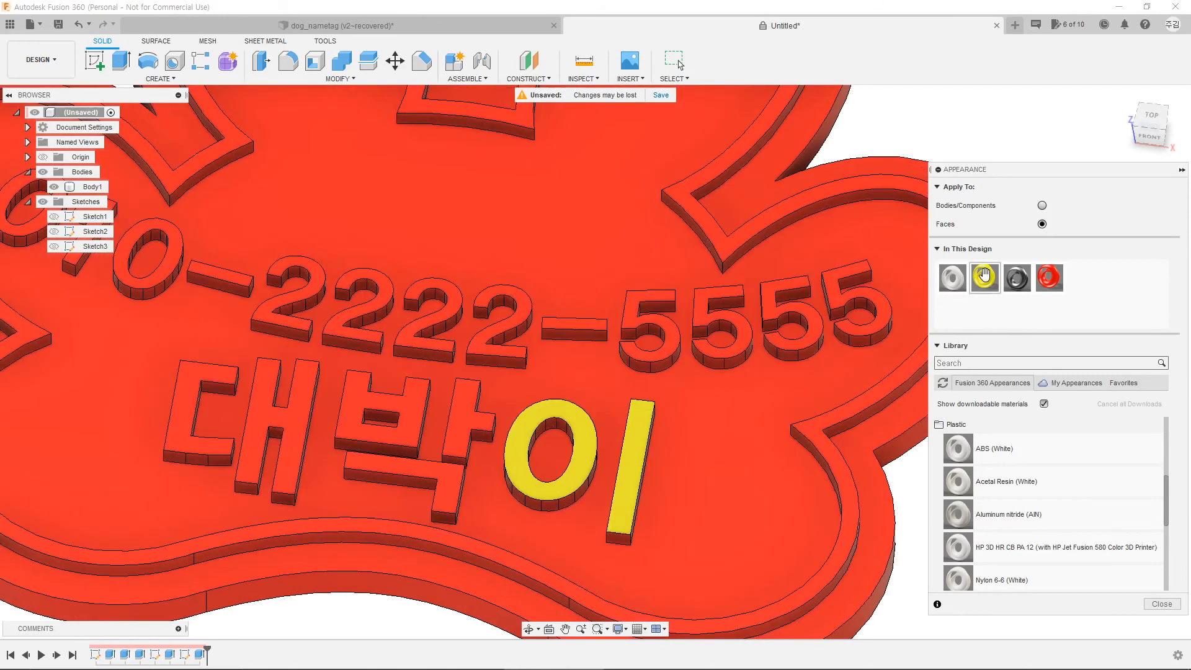
{"action": "left_click_drag", "start_coordinate": [985, 278], "coordinate": [467, 418]}
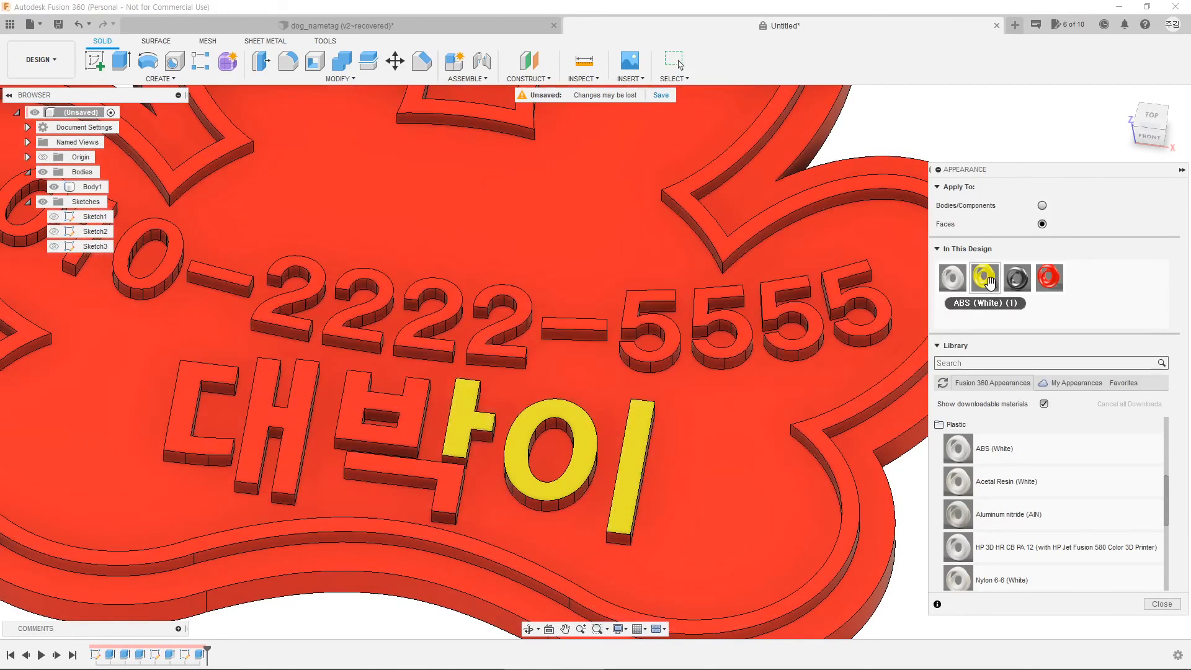
{"action": "left_click_drag", "start_coordinate": [985, 277], "coordinate": [412, 418]}
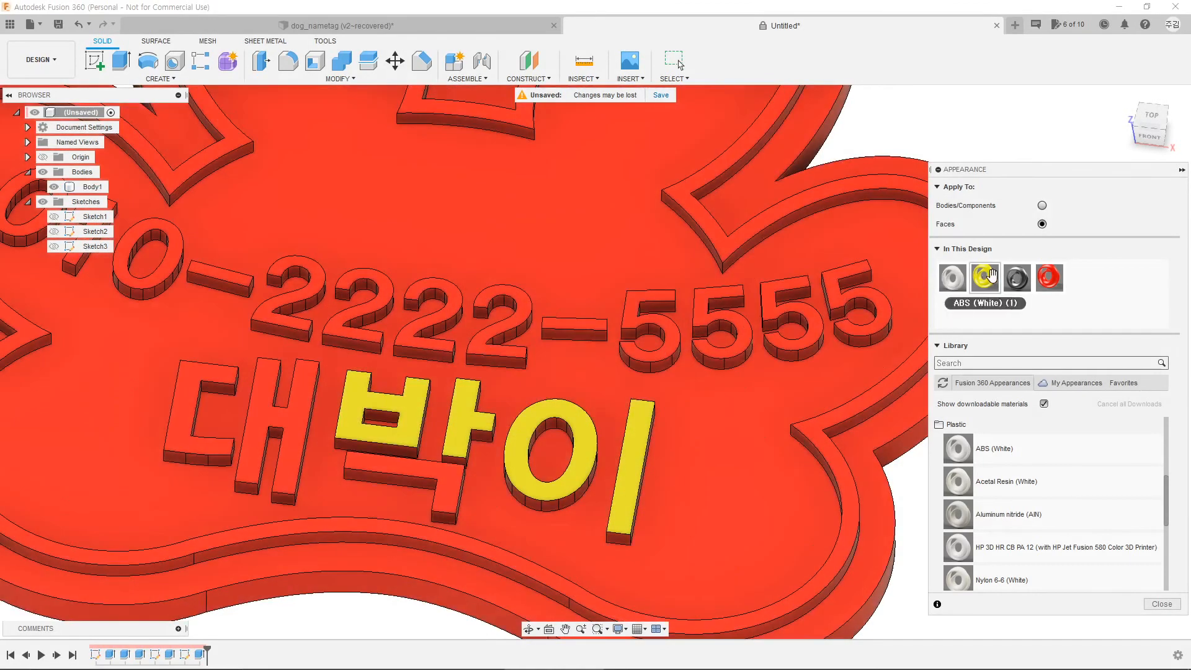
{"action": "mouse_move", "coordinate": [985, 278]}
{"action": "left_mouse_down"}
{"action": "mouse_move", "coordinate": [372, 505]}
{"action": "mouse_move", "coordinate": [452, 486]}
{"action": "mouse_move", "coordinate": [442, 485]}
{"action": "left_mouse_up"}
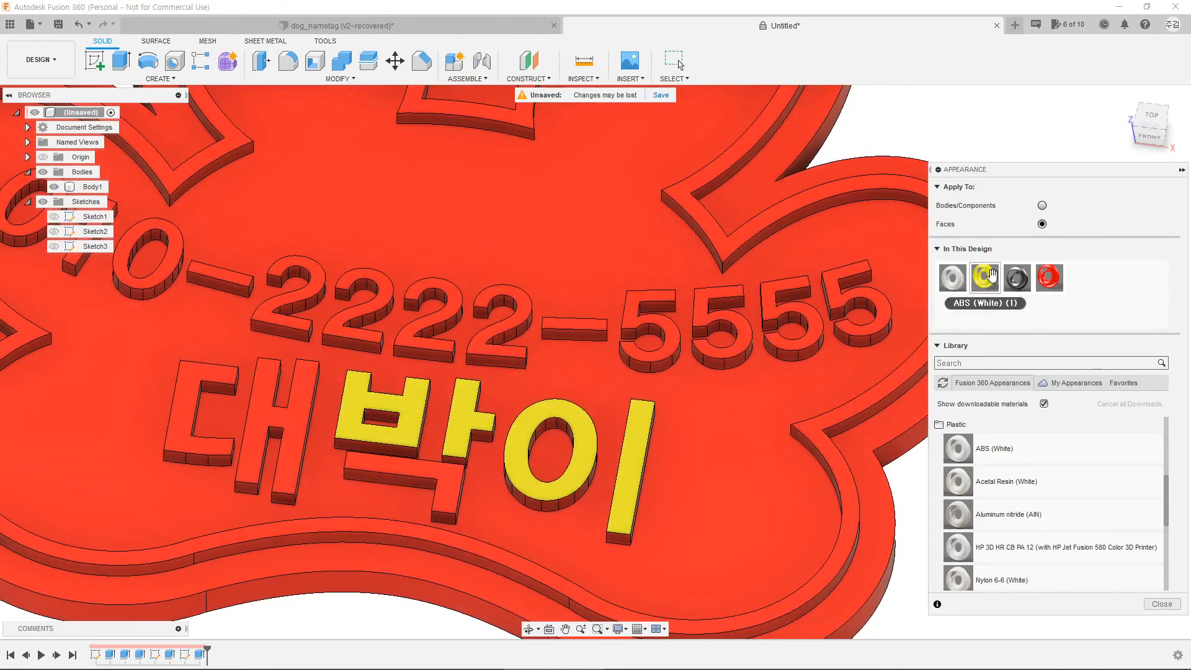
{"action": "left_click_drag", "start_coordinate": [985, 277], "coordinate": [456, 487]}
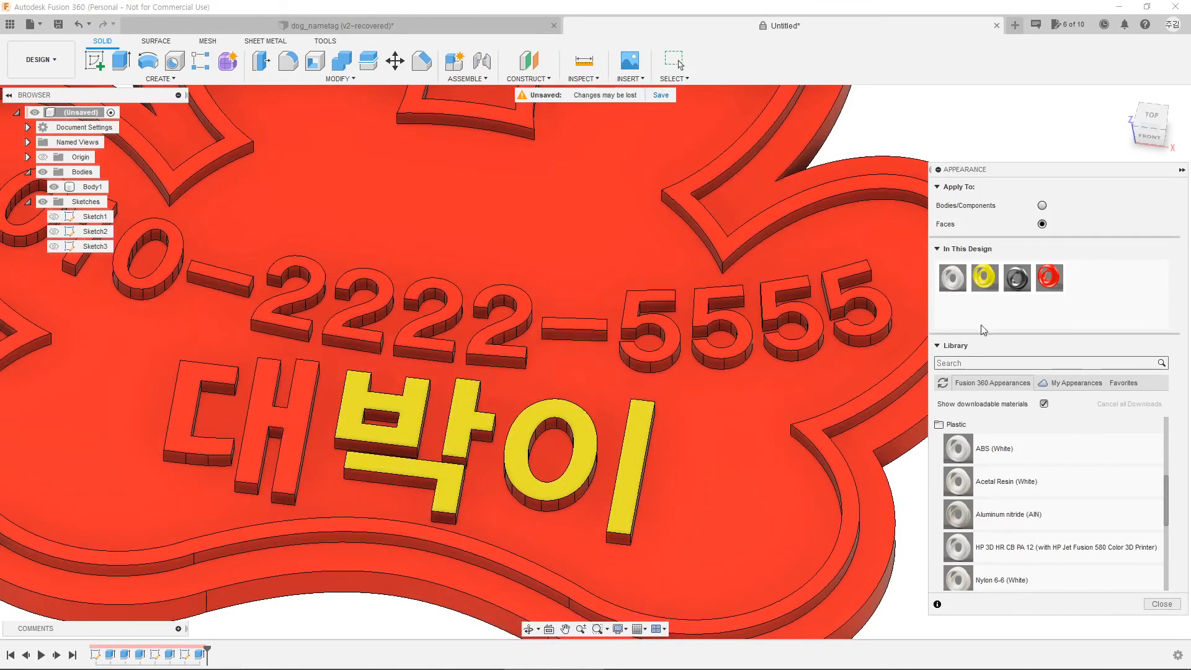
{"action": "left_click_drag", "start_coordinate": [984, 278], "coordinate": [768, 302]}
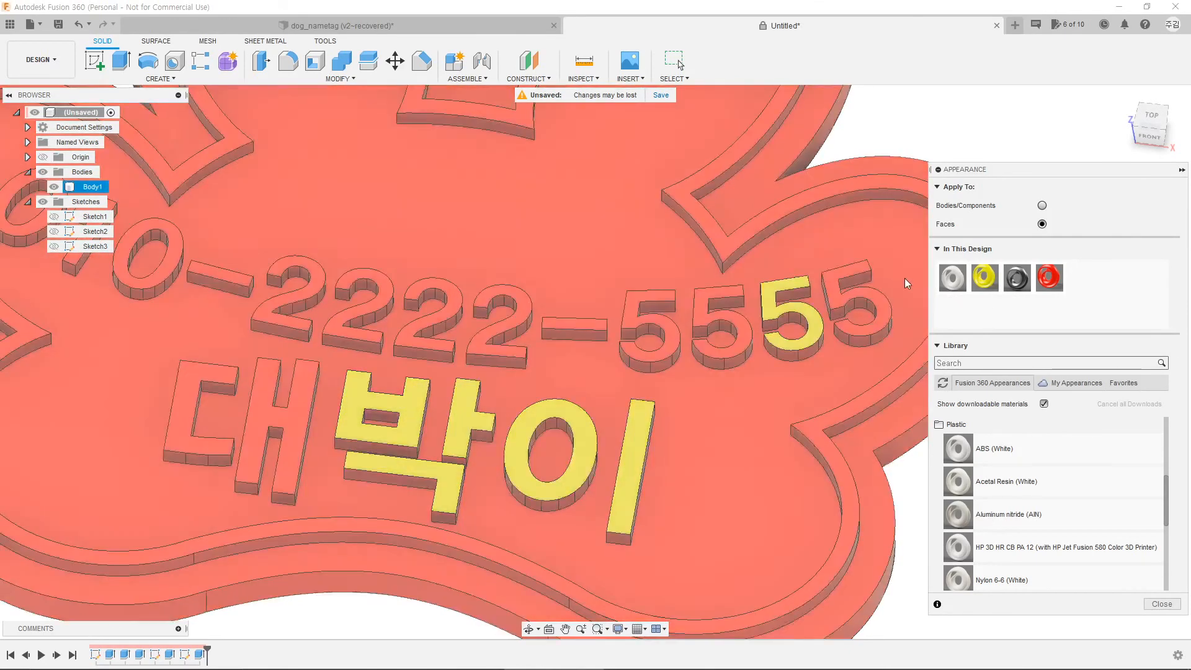
Step: Turn the four 5s, the raised rim and the dash before 5555 yellow
{"action": "left_click_drag", "start_coordinate": [985, 278], "coordinate": [833, 291]}
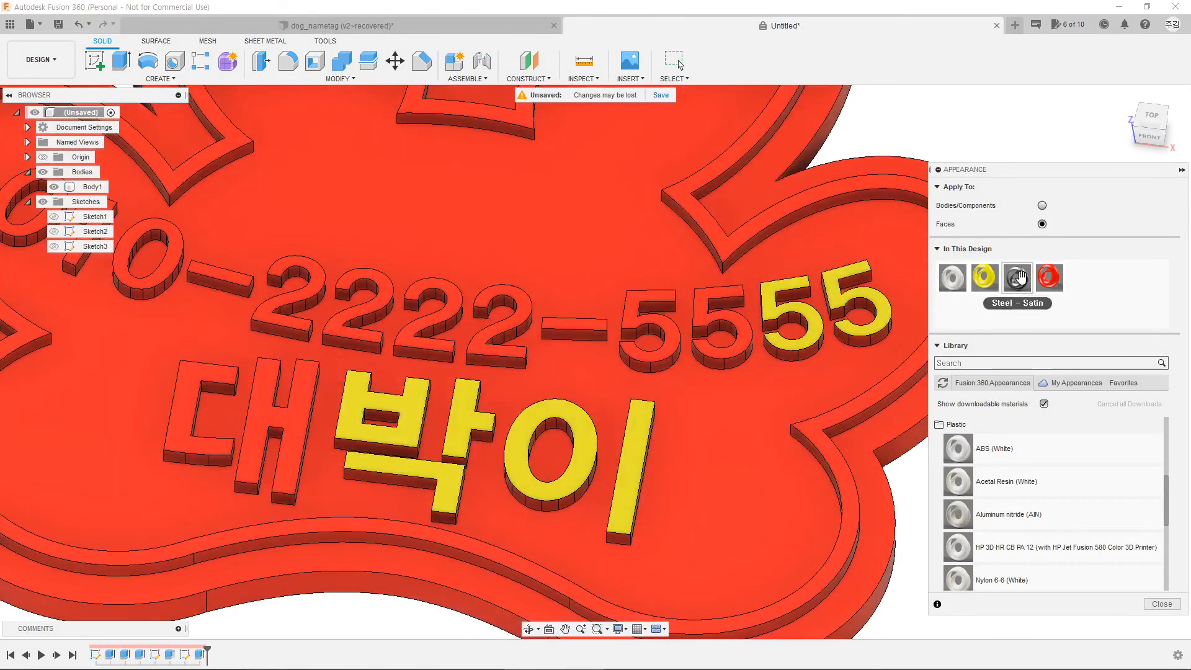
{"action": "left_click_drag", "start_coordinate": [985, 277], "coordinate": [707, 225]}
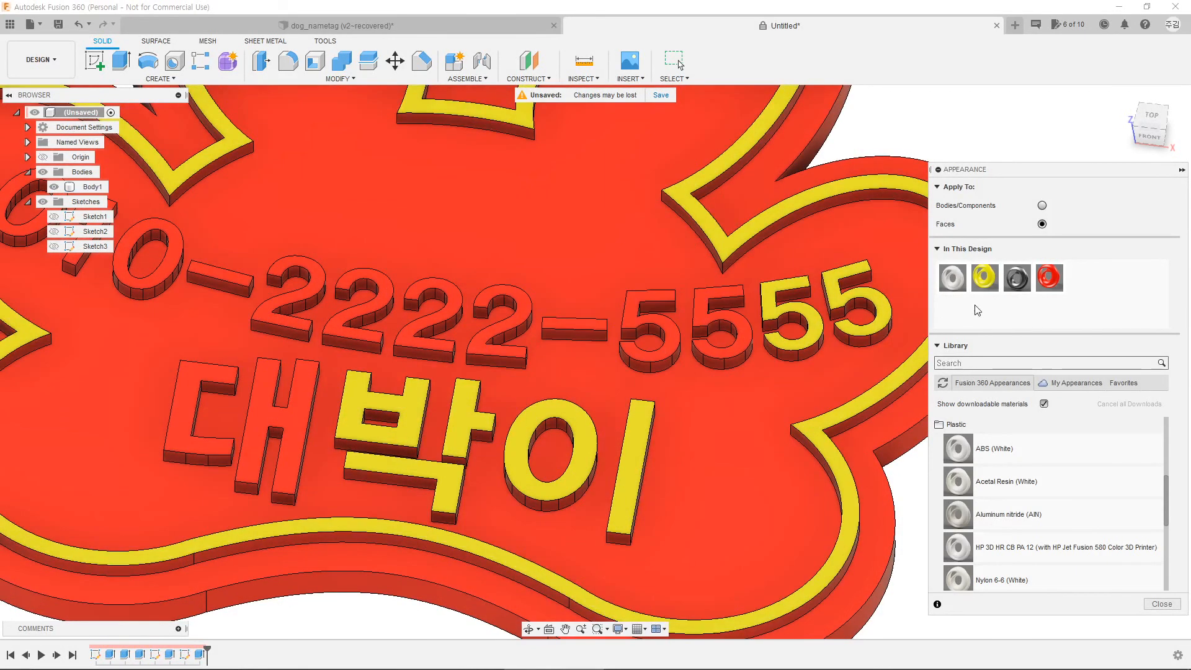
{"action": "left_click_drag", "start_coordinate": [984, 277], "coordinate": [703, 306]}
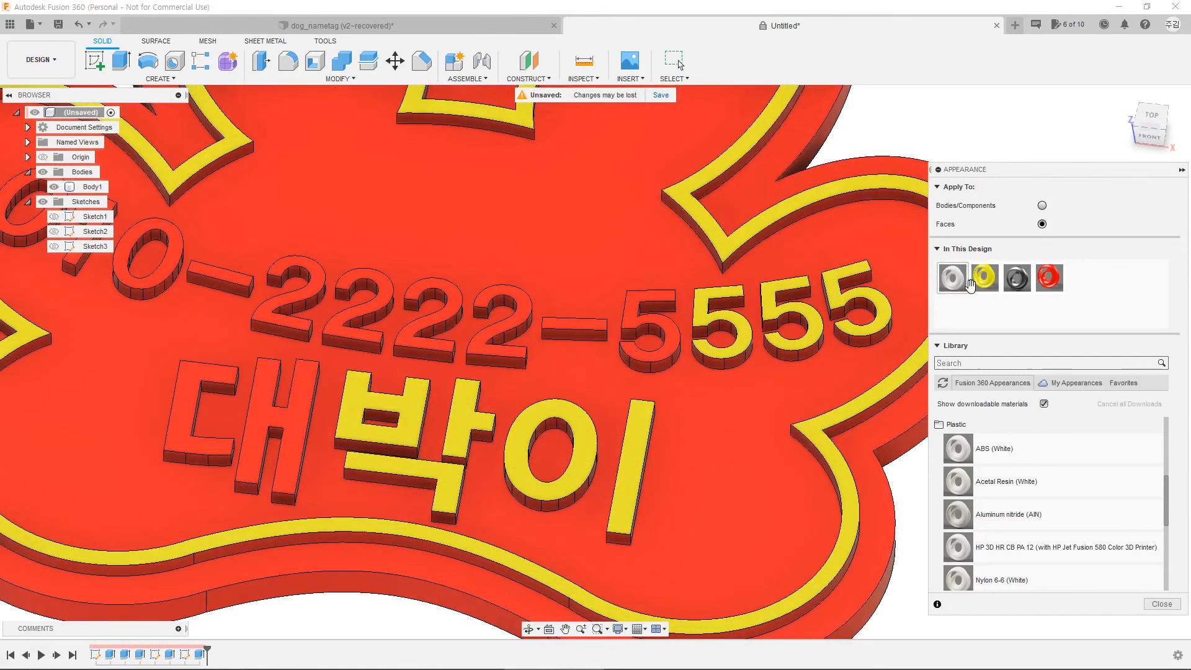
{"action": "left_click_drag", "start_coordinate": [985, 277], "coordinate": [634, 315]}
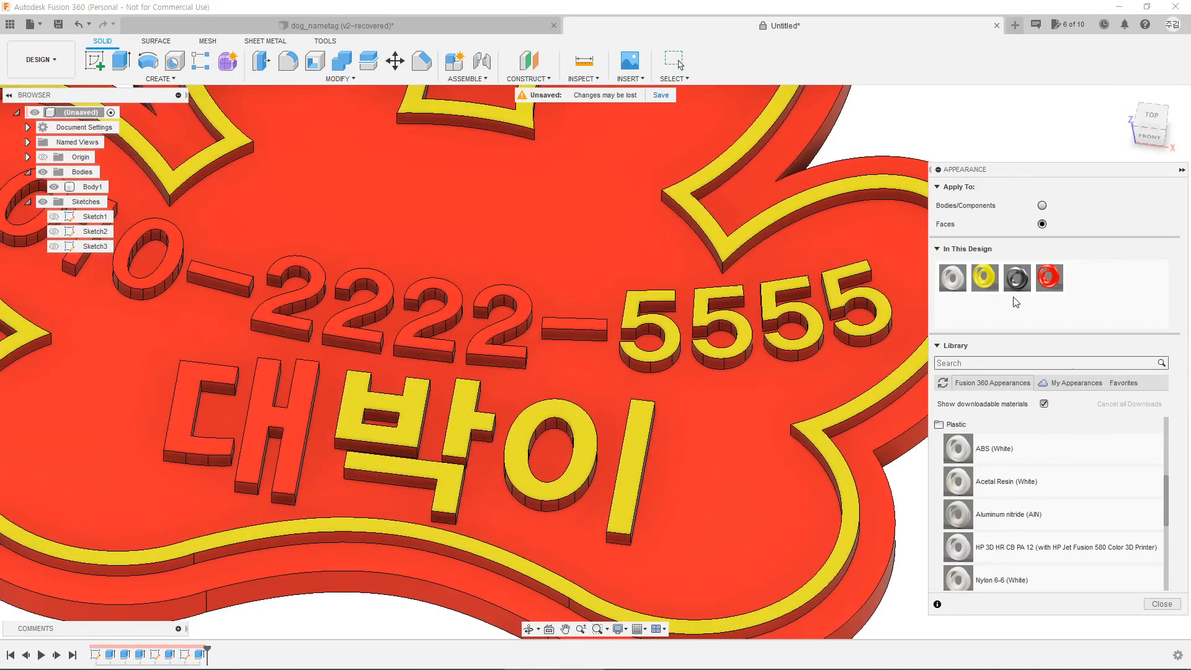
{"action": "left_click_drag", "start_coordinate": [985, 277], "coordinate": [584, 329]}
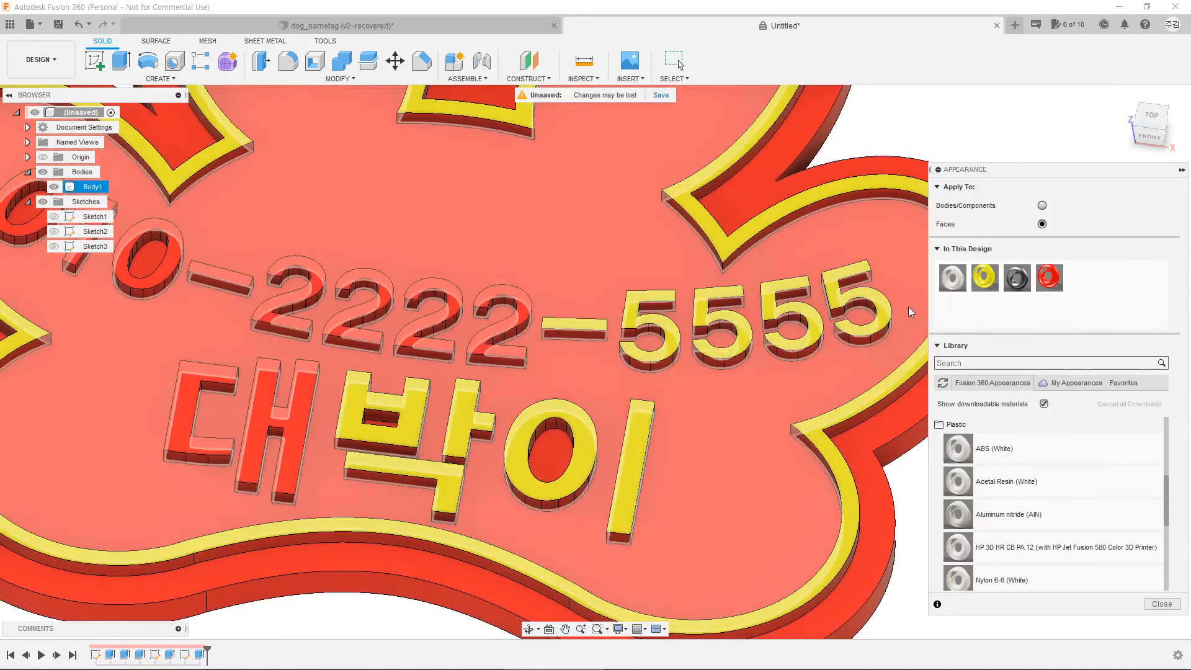
{"action": "left_click_drag", "start_coordinate": [984, 277], "coordinate": [519, 315]}
Step: Turn 대, the 2222 digits, the dash after 010, and the 1 and 0 yellow
{"action": "scroll", "coordinate": [406, 403], "scroll_direction": "up", "scroll_amount": 1}
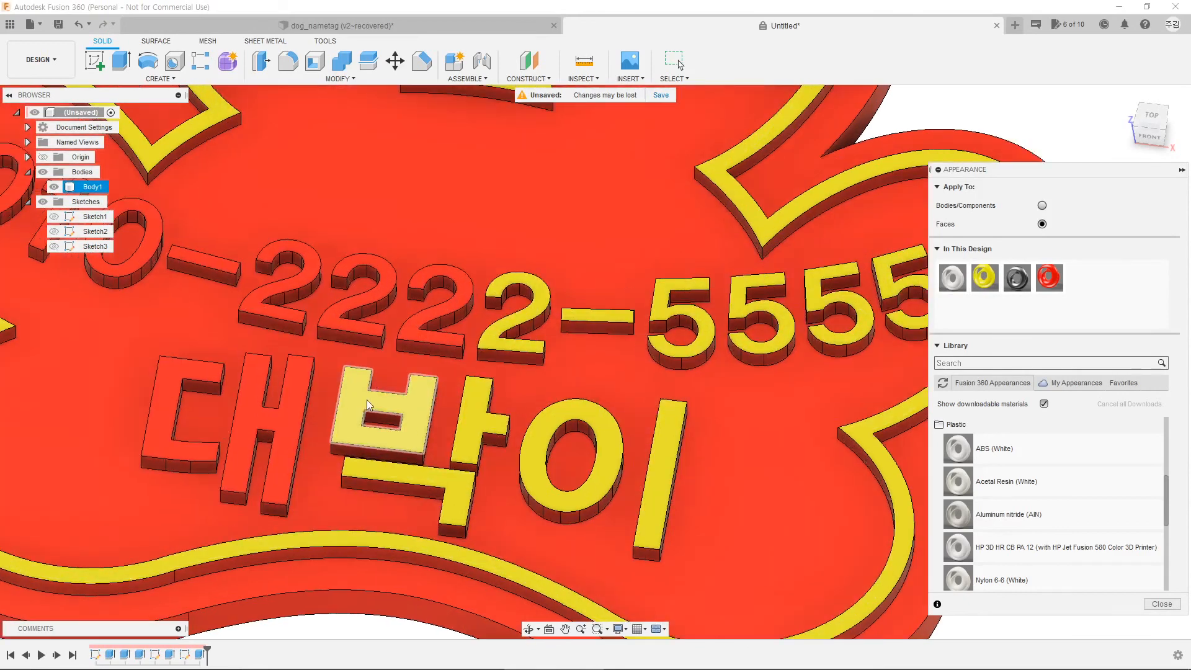
{"action": "middle_click_drag", "start_coordinate": [406, 403], "coordinate": [700, 443]}
{"action": "left_click_drag", "start_coordinate": [985, 278], "coordinate": [478, 425]}
{"action": "left_click_drag", "start_coordinate": [985, 277], "coordinate": [612, 325]}
{"action": "left_click_drag", "start_coordinate": [984, 277], "coordinate": [669, 326]}
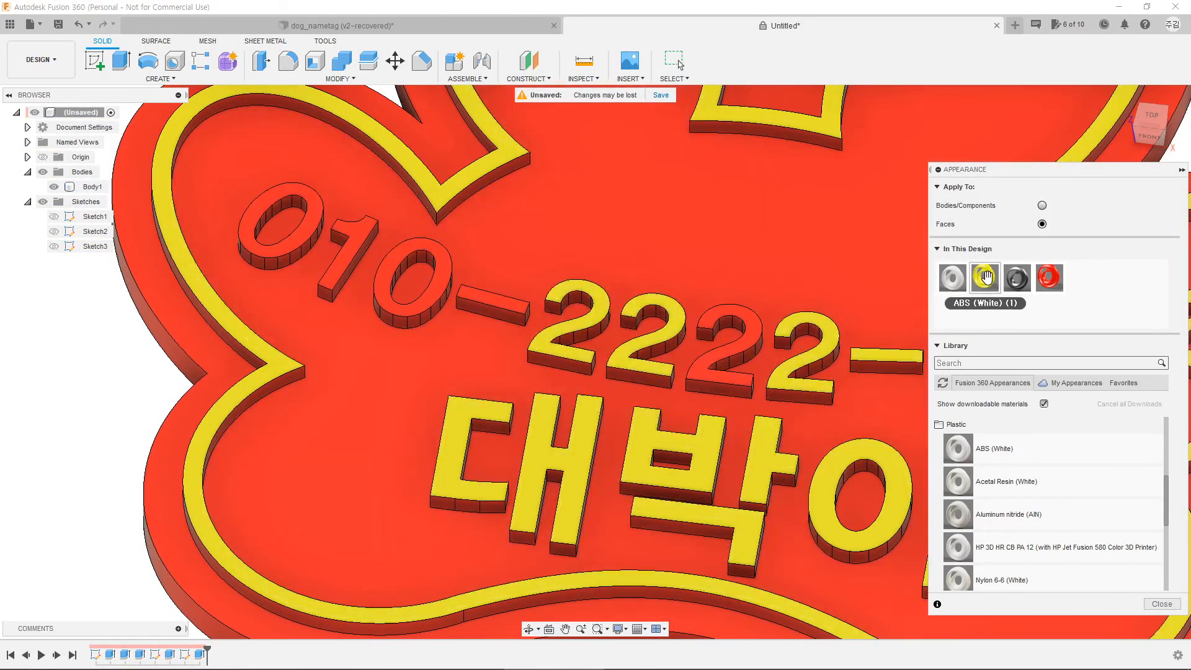
{"action": "left_click_drag", "start_coordinate": [985, 277], "coordinate": [764, 335]}
{"action": "left_click_drag", "start_coordinate": [985, 277], "coordinate": [496, 306]}
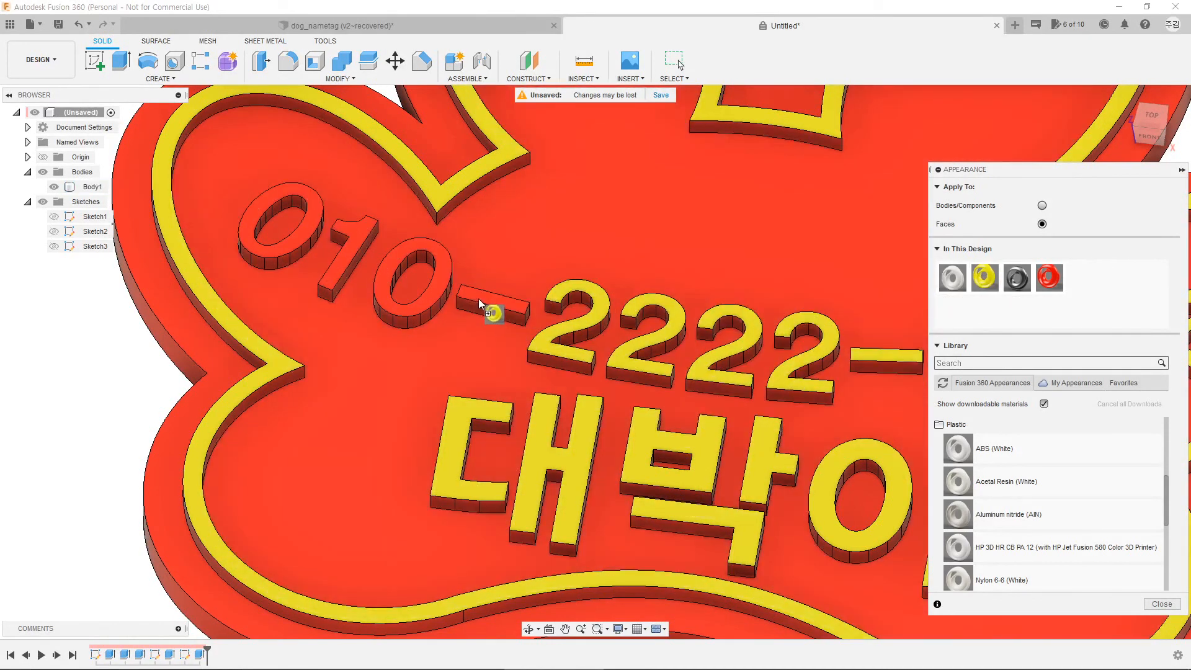
{"action": "left_click_drag", "start_coordinate": [985, 277], "coordinate": [460, 279]}
{"action": "left_click_drag", "start_coordinate": [984, 281], "coordinate": [335, 258]}
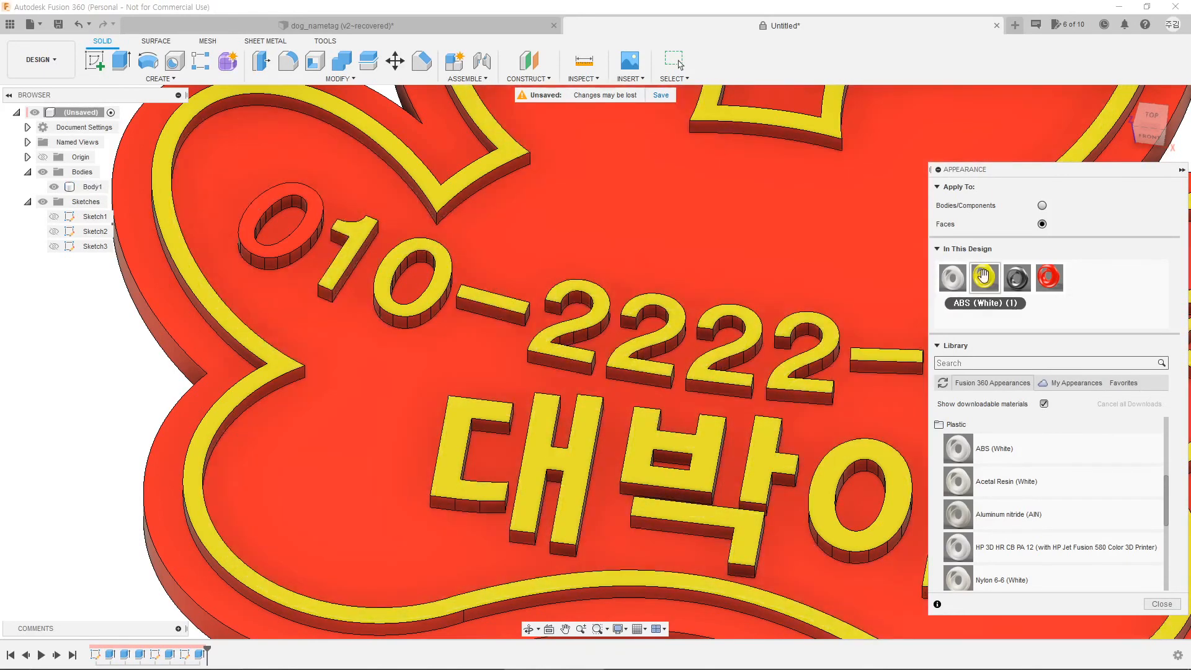
{"action": "left_click_drag", "start_coordinate": [985, 278], "coordinate": [319, 240]}
Step: Deselect the body and orbit to check the fully coloured red-and-yellow tag
{"action": "scroll", "coordinate": [670, 377], "scroll_direction": "down", "scroll_amount": 5}
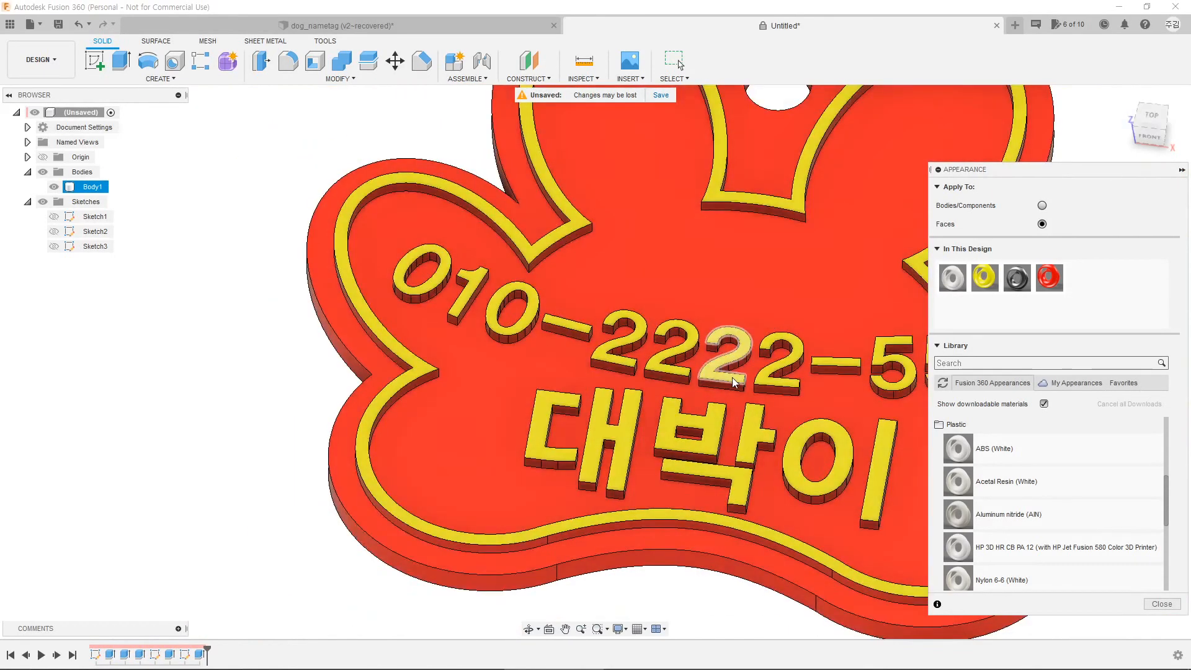
{"action": "middle_click_drag", "start_coordinate": [769, 308], "coordinate": [620, 369]}
{"action": "scroll", "coordinate": [687, 353], "scroll_direction": "down", "scroll_amount": 2}
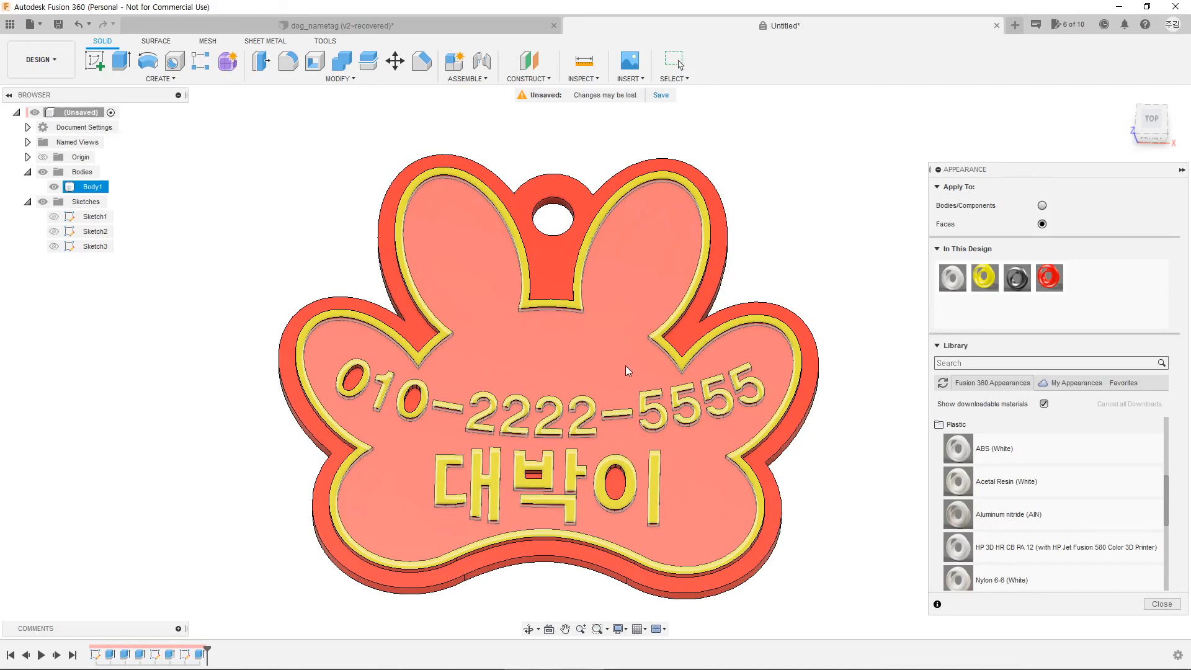
{"action": "left_click", "coordinate": [840, 478]}
{"action": "middle_click_drag", "start_coordinate": [840, 479], "coordinate": [852, 439], "text": "shift"}
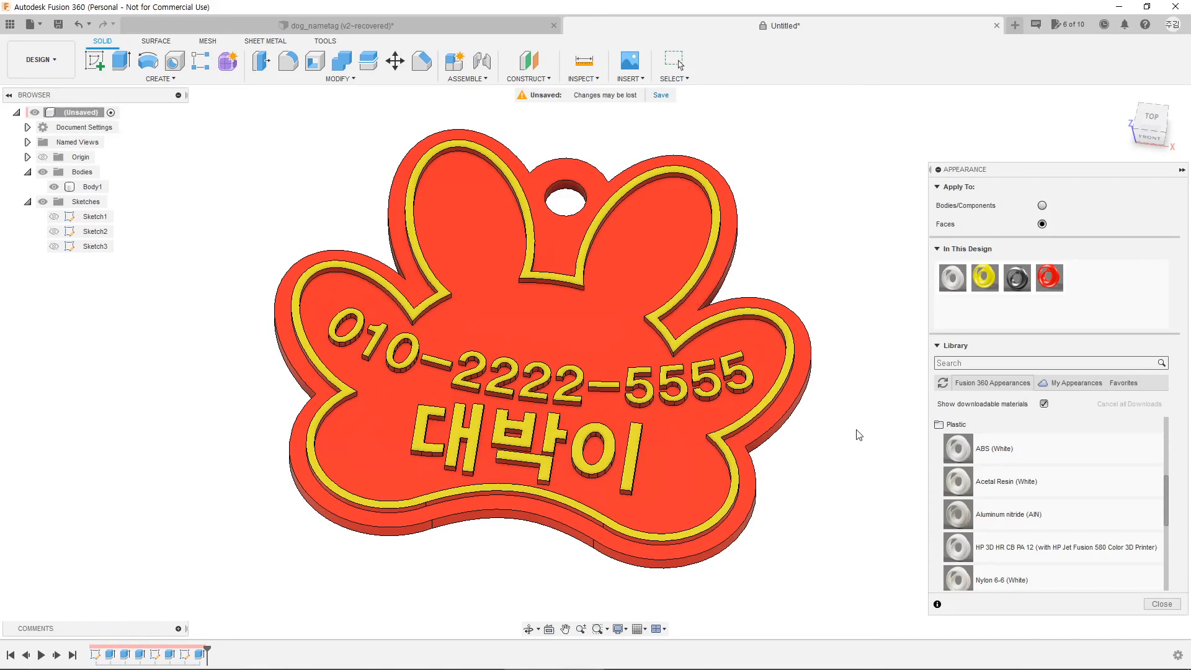
{"action": "middle_click_drag", "start_coordinate": [801, 459], "coordinate": [816, 467], "text": "shift"}
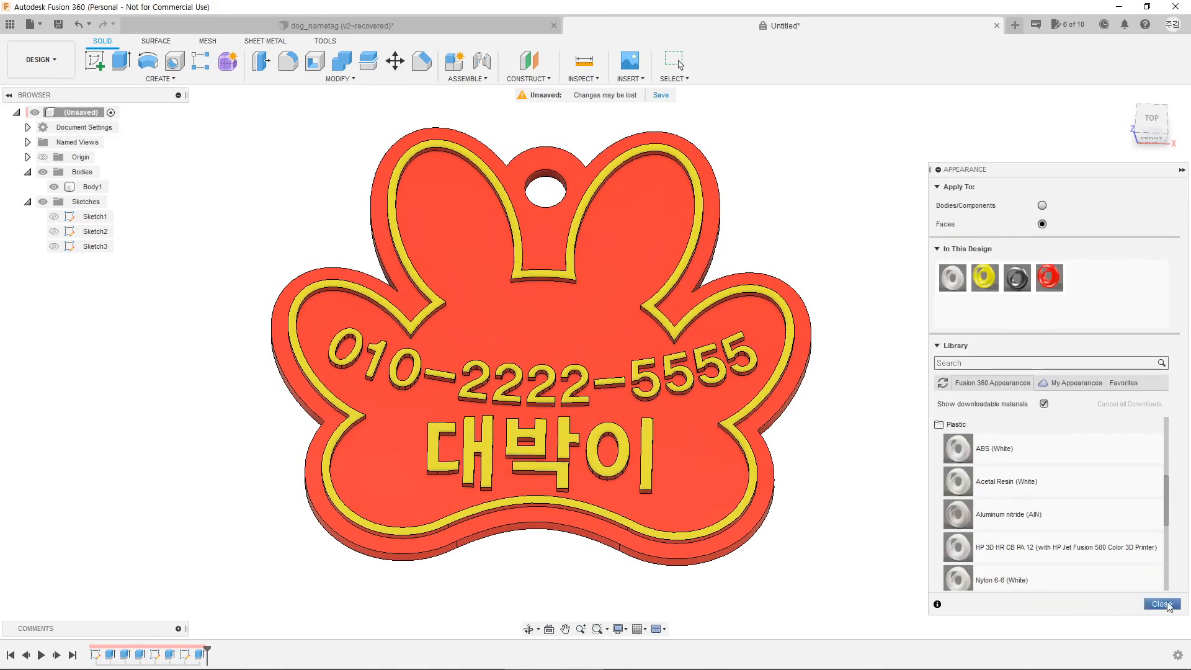
Step: Close the Appearance panel and recentre the tag in view
{"action": "left_click", "coordinate": [1161, 604]}
{"action": "scroll", "coordinate": [763, 510], "scroll_direction": "down", "scroll_amount": 2}
{"action": "middle_click_drag", "start_coordinate": [934, 374], "coordinate": [907, 397]}
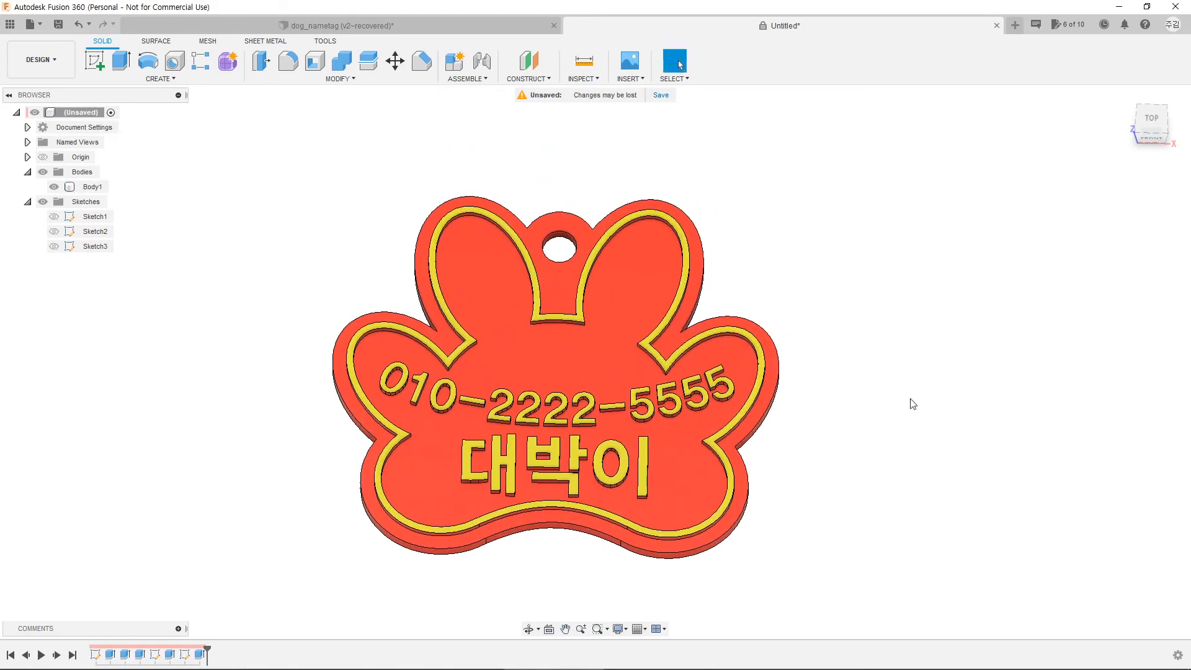
Step: Save the design under the name 이름표
{"action": "left_click", "coordinate": [59, 25]}
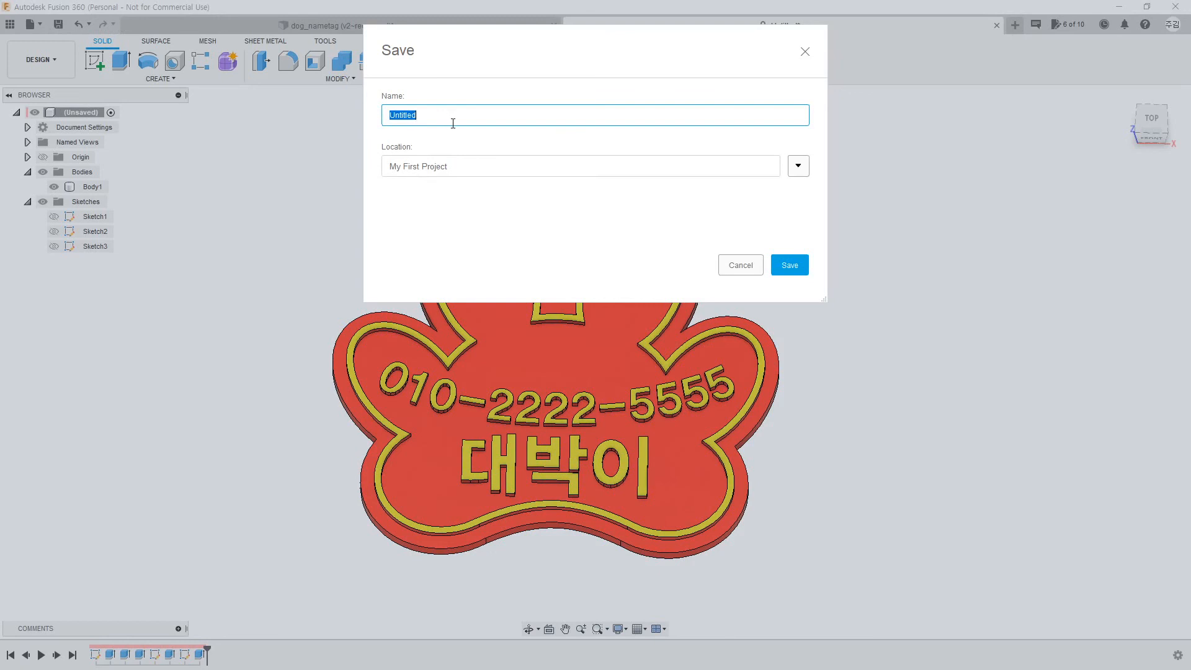
{"action": "type", "text": "ㅇㅣㄹㅡㅁㅍ"}
{"action": "left_click", "coordinate": [790, 265]}
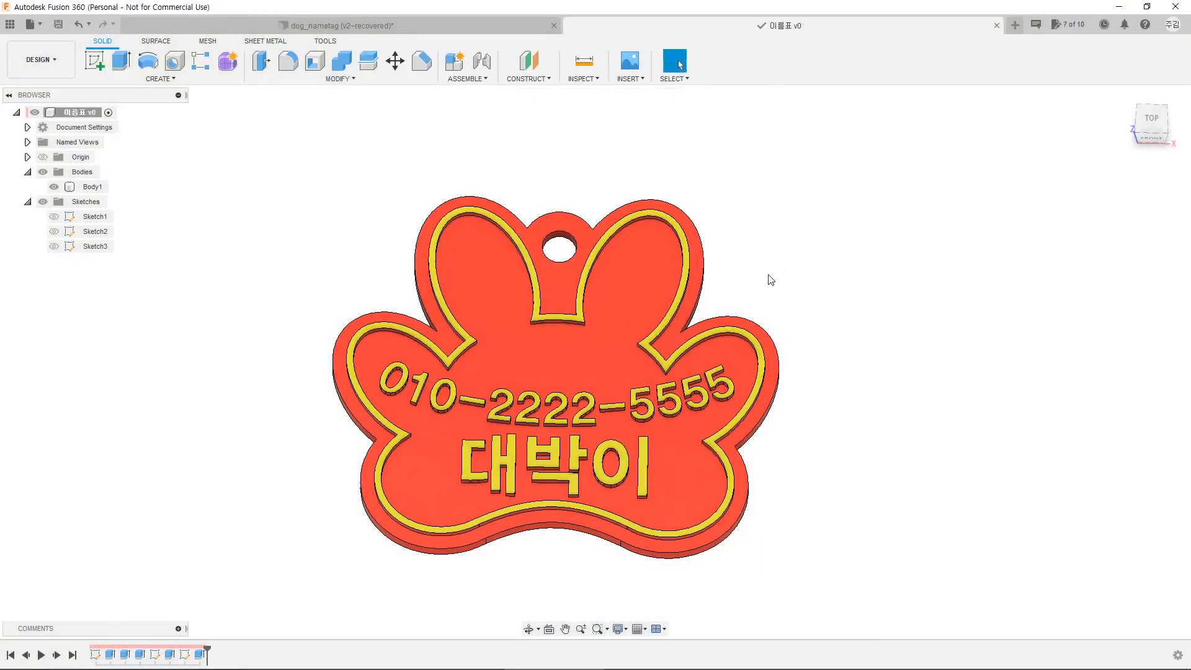
{"action": "left_click", "coordinate": [699, 263]}
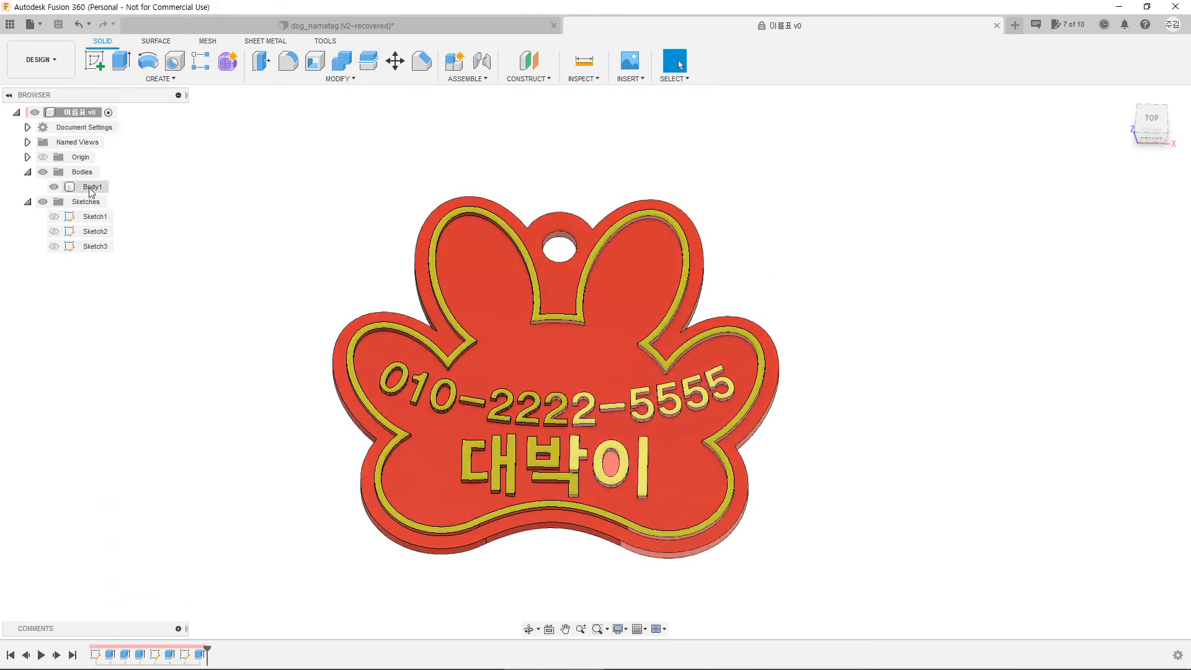
Step: Export Body1 with Save As Mesh in STL (Binary) format and confirm the settings
{"action": "left_click", "coordinate": [87, 187]}
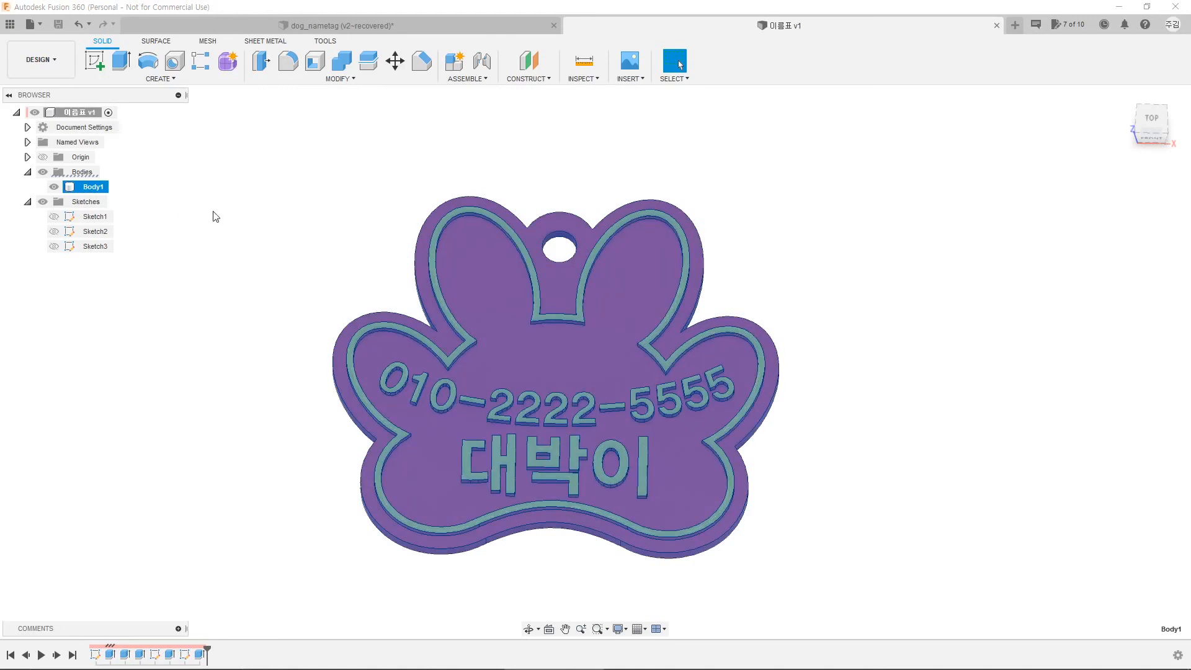
{"action": "right_click", "coordinate": [97, 191]}
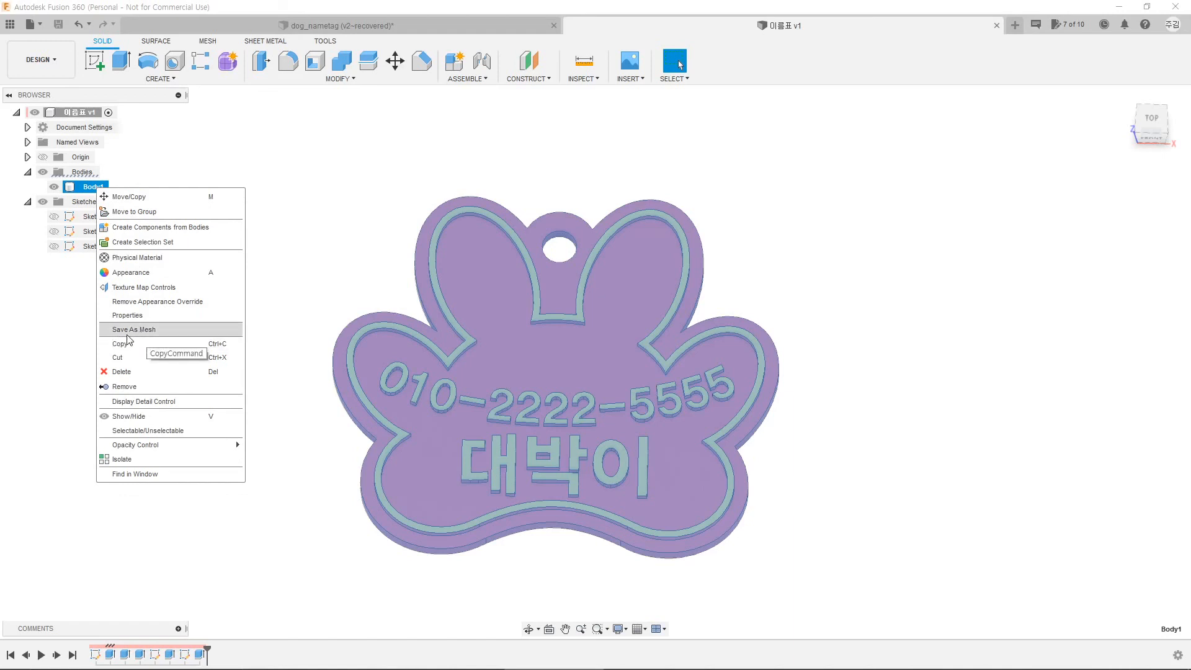
{"action": "left_click", "coordinate": [151, 332]}
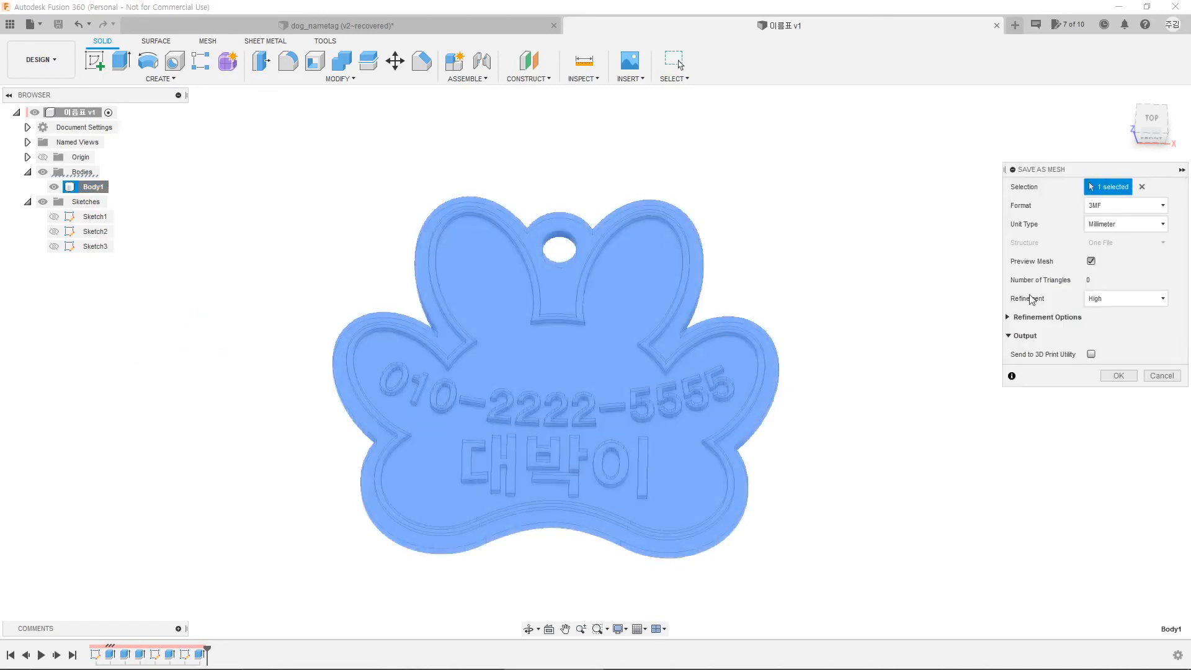
{"action": "mouse_move", "coordinate": [1100, 176]}
{"action": "left_mouse_down"}
{"action": "mouse_move", "coordinate": [895, 197]}
{"action": "mouse_move", "coordinate": [969, 203]}
{"action": "mouse_move", "coordinate": [1098, 170]}
{"action": "left_mouse_up"}
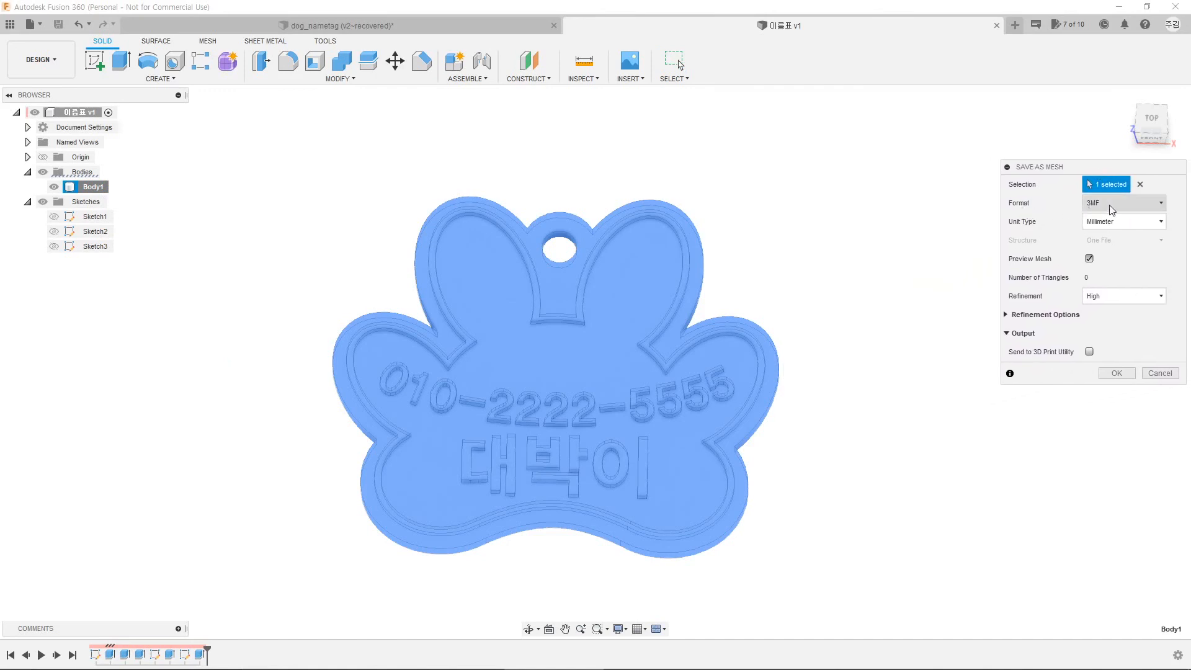
{"action": "left_click", "coordinate": [1128, 203]}
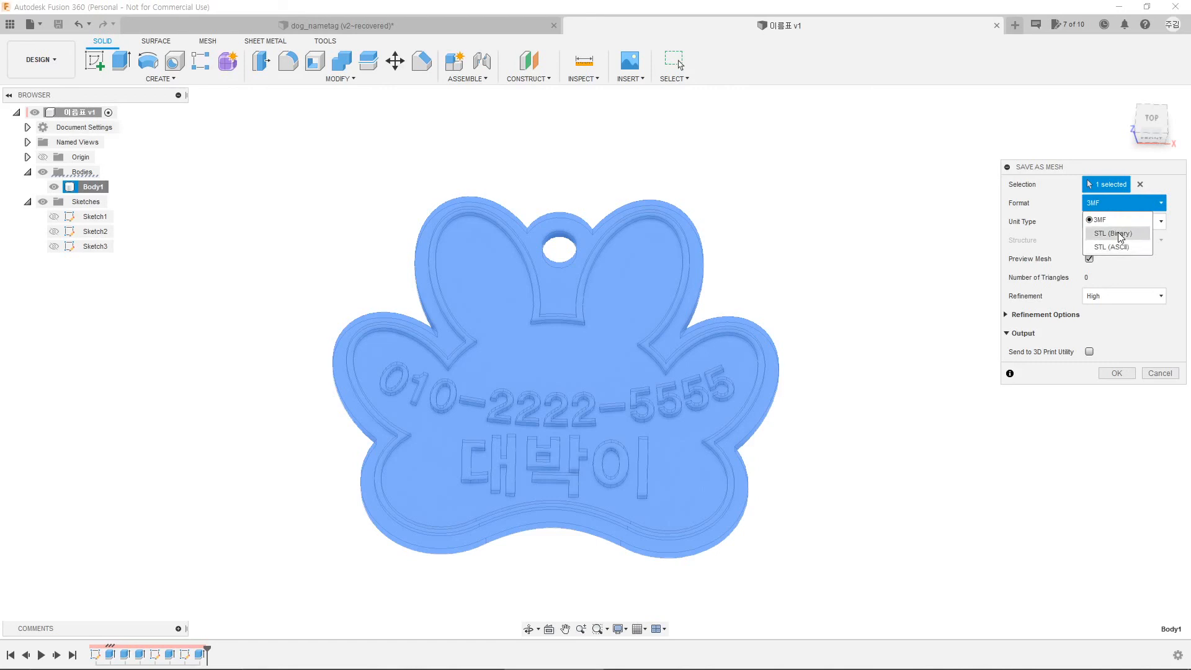
{"action": "left_click", "coordinate": [1120, 235]}
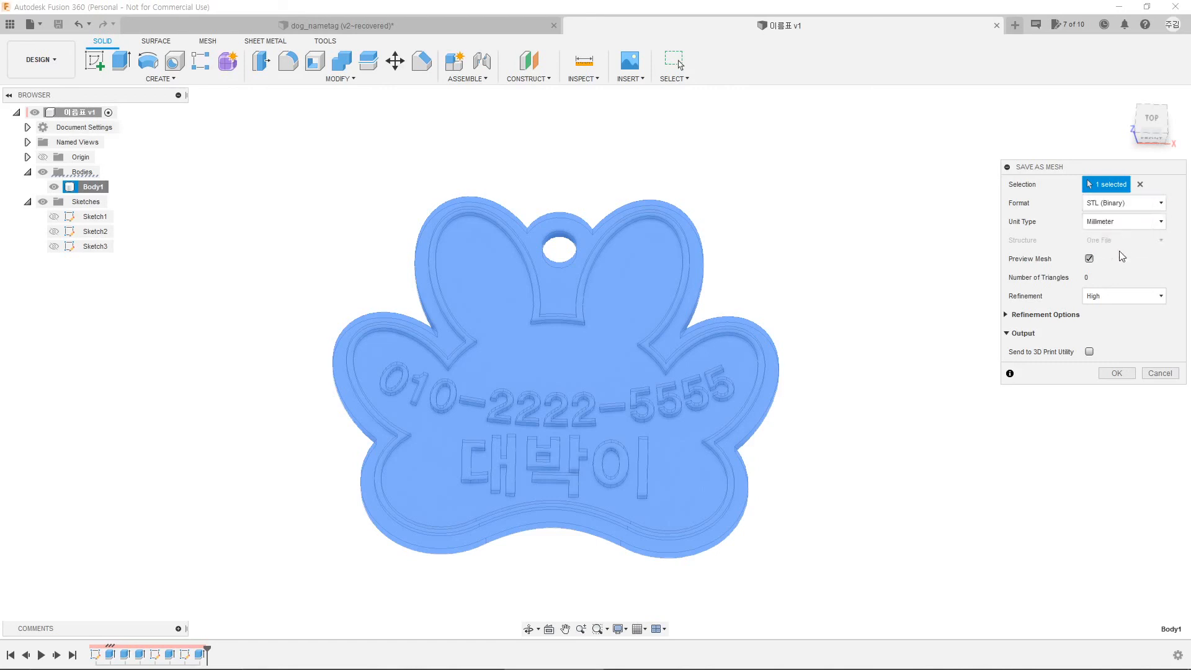
{"action": "left_click", "coordinate": [1118, 374]}
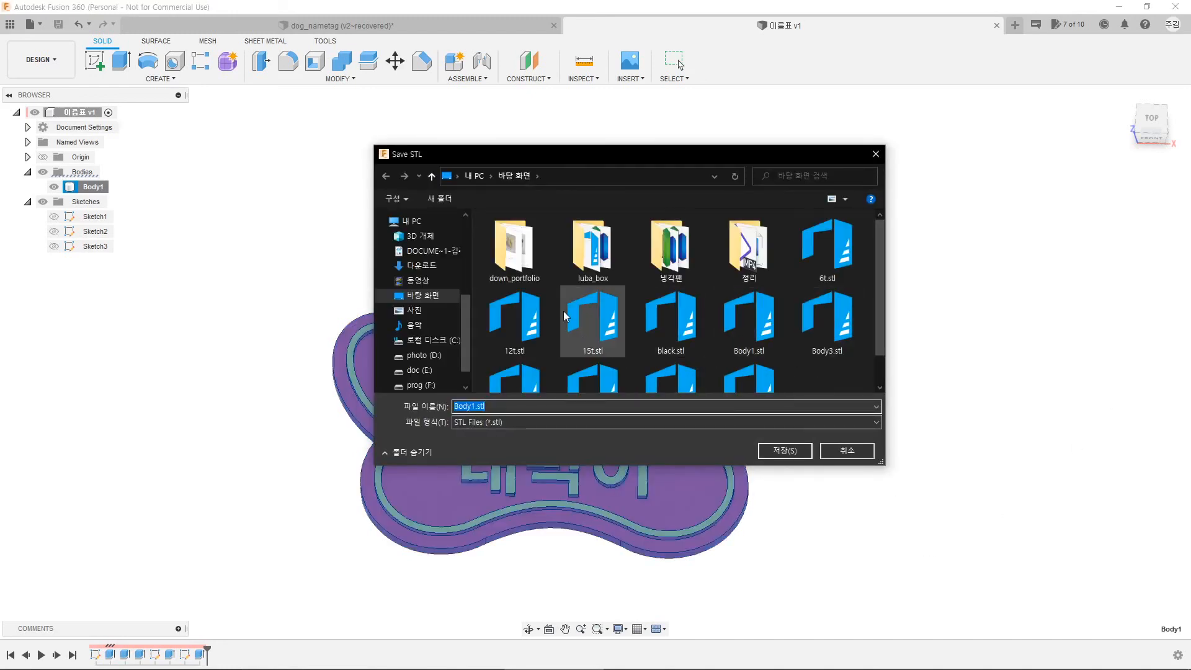
Step: Save the tag's STL export on the Desktop as 대박이.stl, overwriting the existing file
{"action": "left_click", "coordinate": [417, 299]}
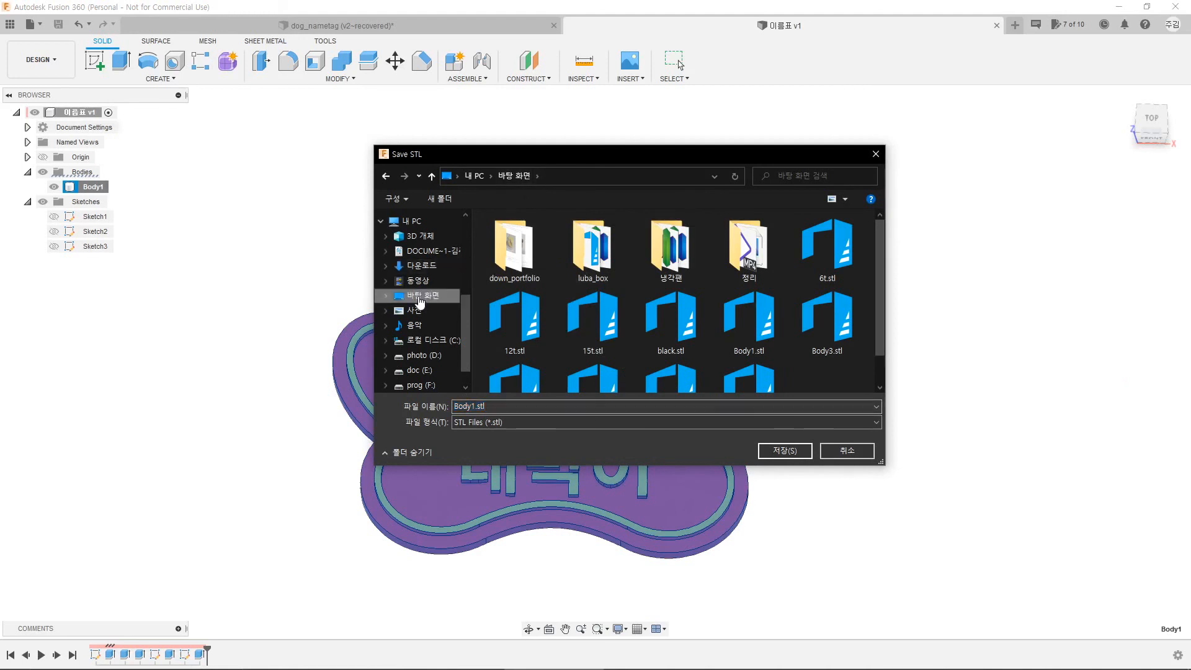
{"action": "double_click", "coordinate": [464, 406]}
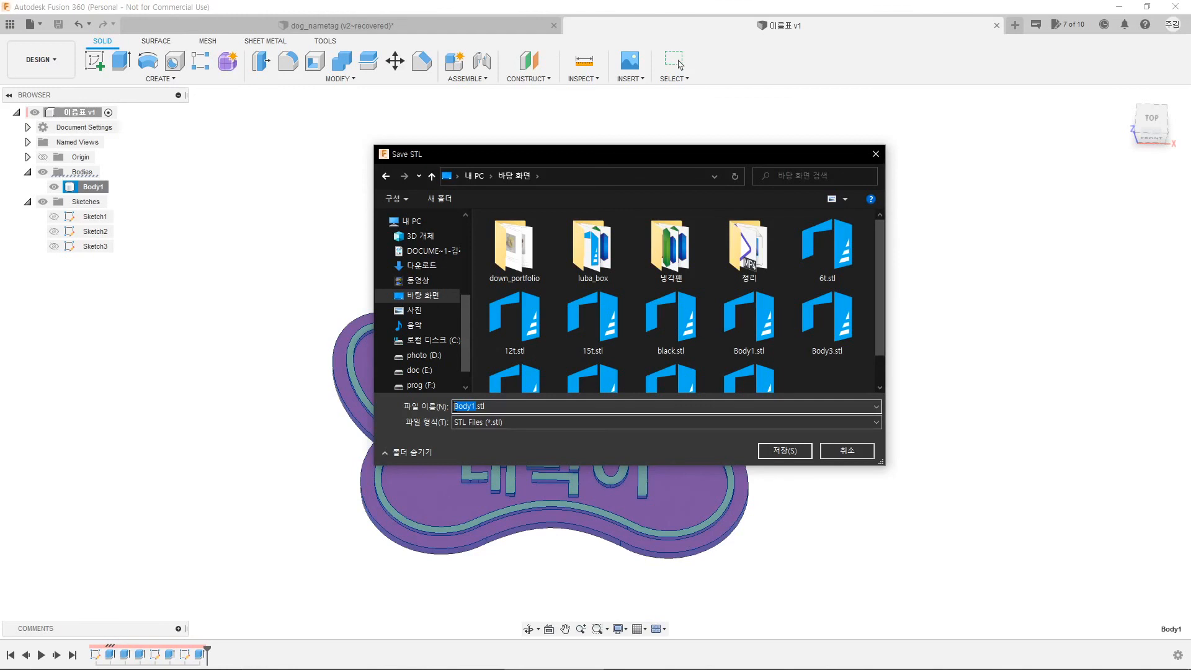
{"action": "type", "text": "대박이"}
{"action": "left_click", "coordinate": [790, 453]}
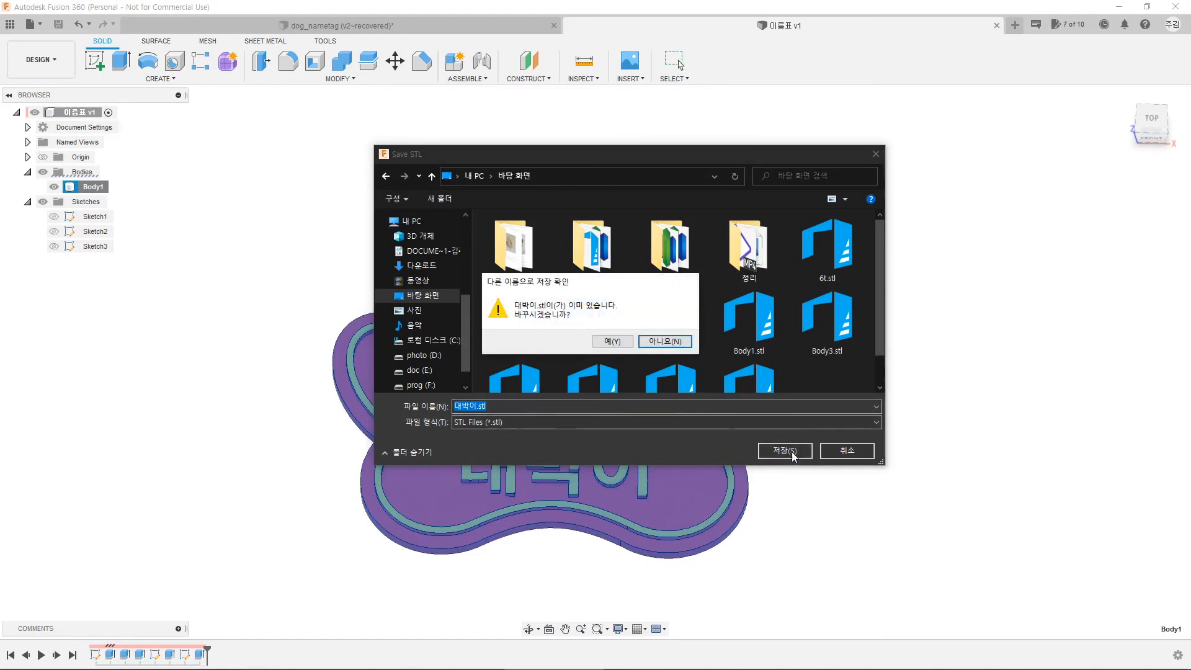
{"action": "left_click", "coordinate": [616, 345]}
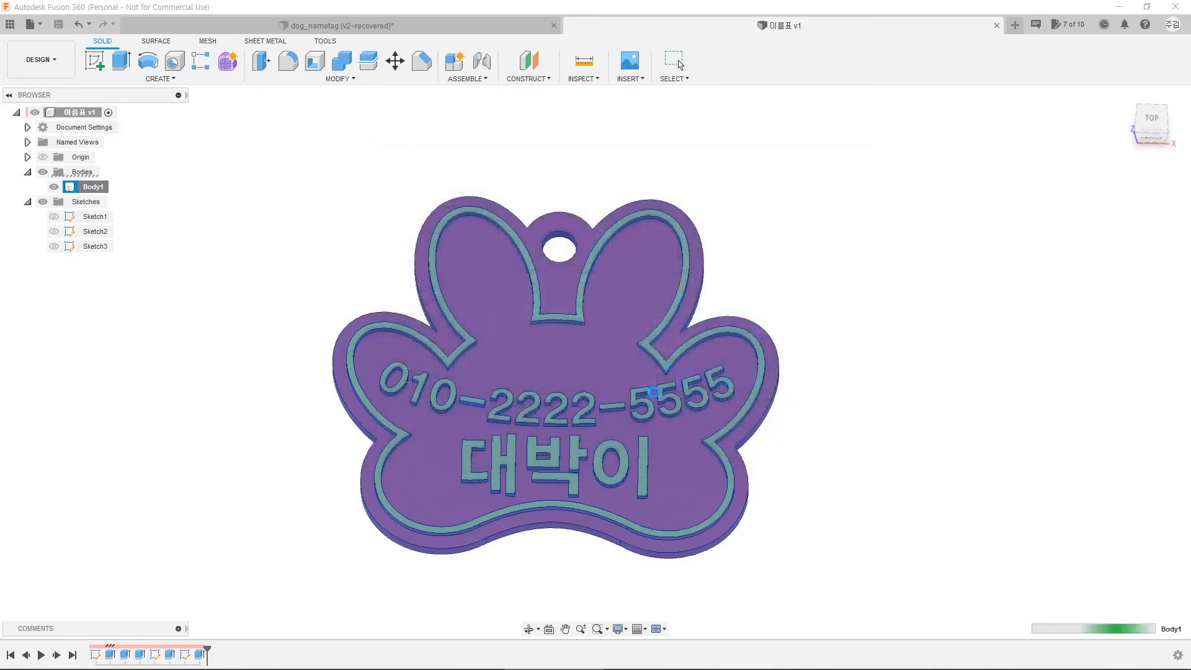